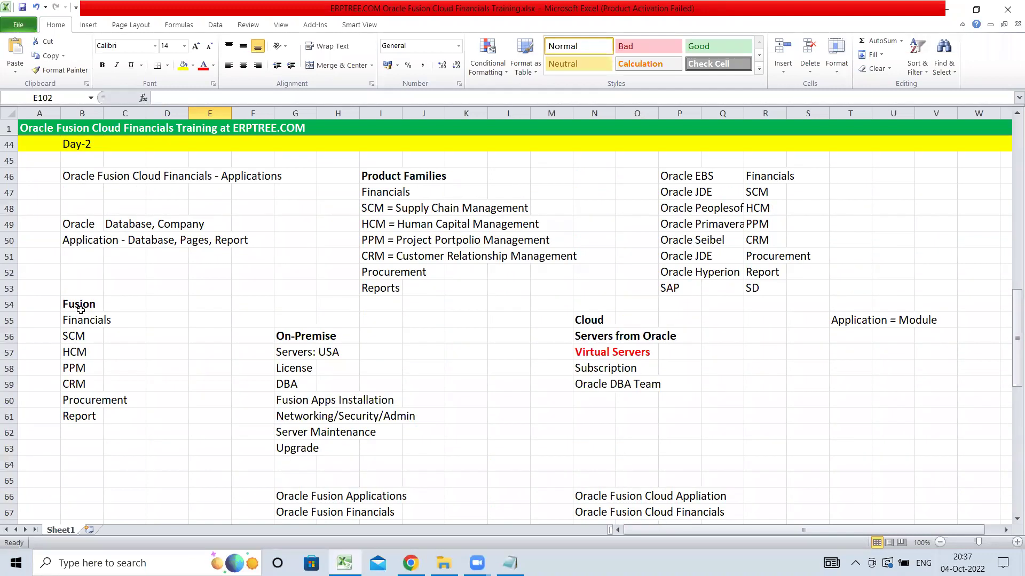
- Highlight the Fusion modules from Financials to Procurement and the list of older Oracle products and SAP
{"action": "left_click_drag", "start_coordinate": [81, 318], "coordinate": [71, 402]}
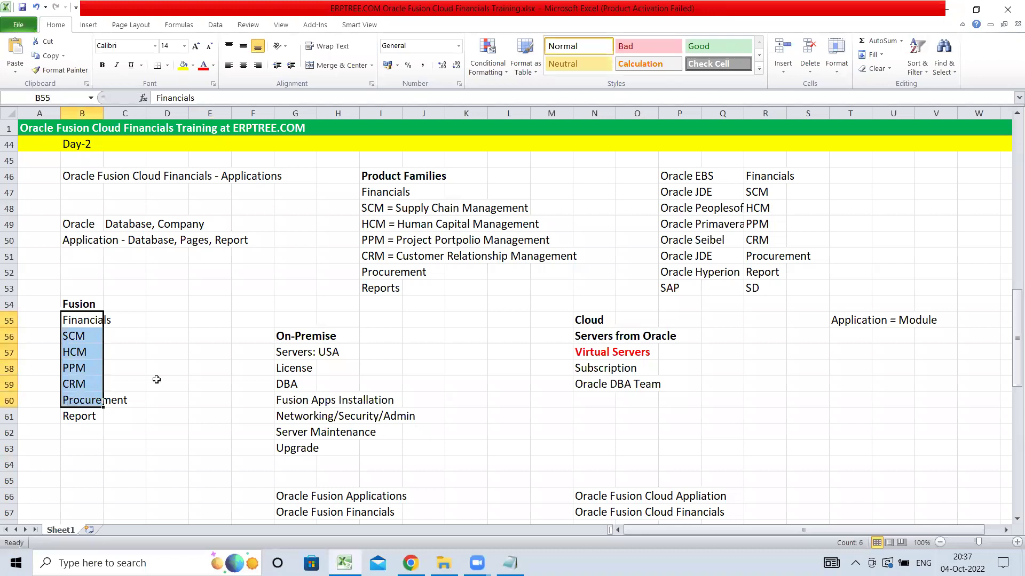
{"action": "left_click_drag", "start_coordinate": [681, 181], "coordinate": [705, 288]}
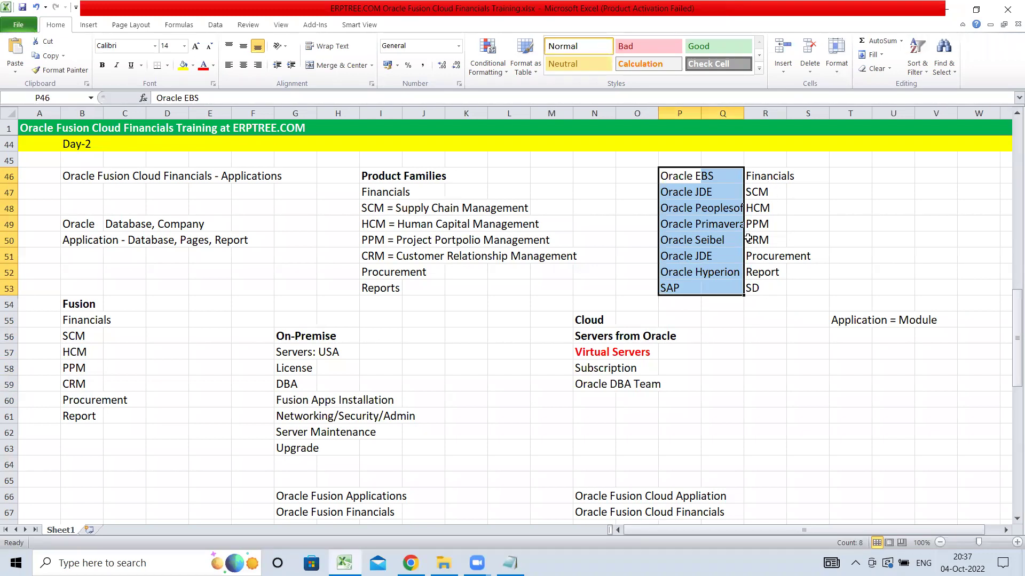
{"action": "scroll", "coordinate": [375, 313], "scroll_direction": "down", "scroll_amount": 2}
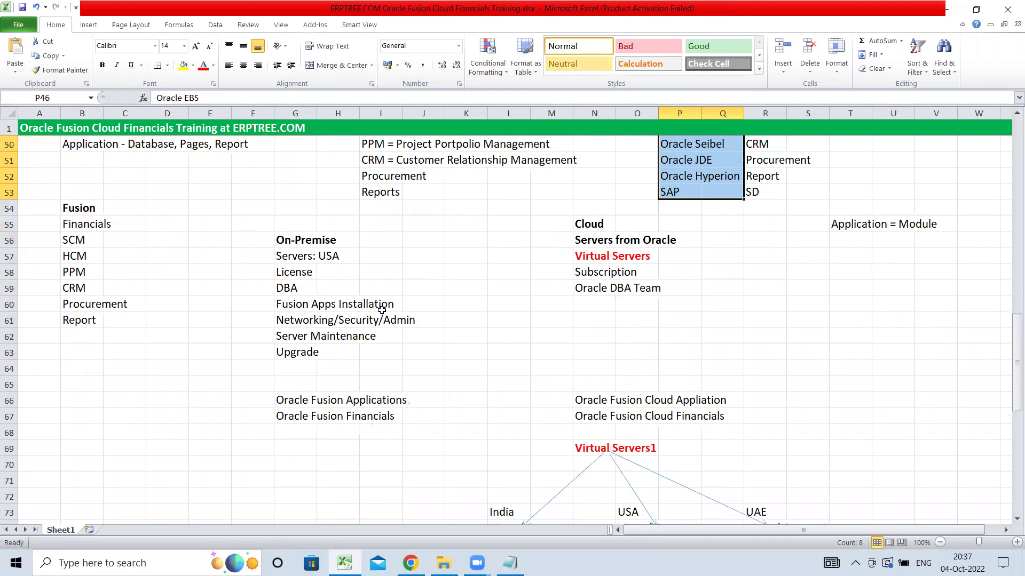
- Compare the On-Premise and Cloud headings, then move down to the Cloud Models/Options section
{"action": "left_click", "coordinate": [285, 234]}
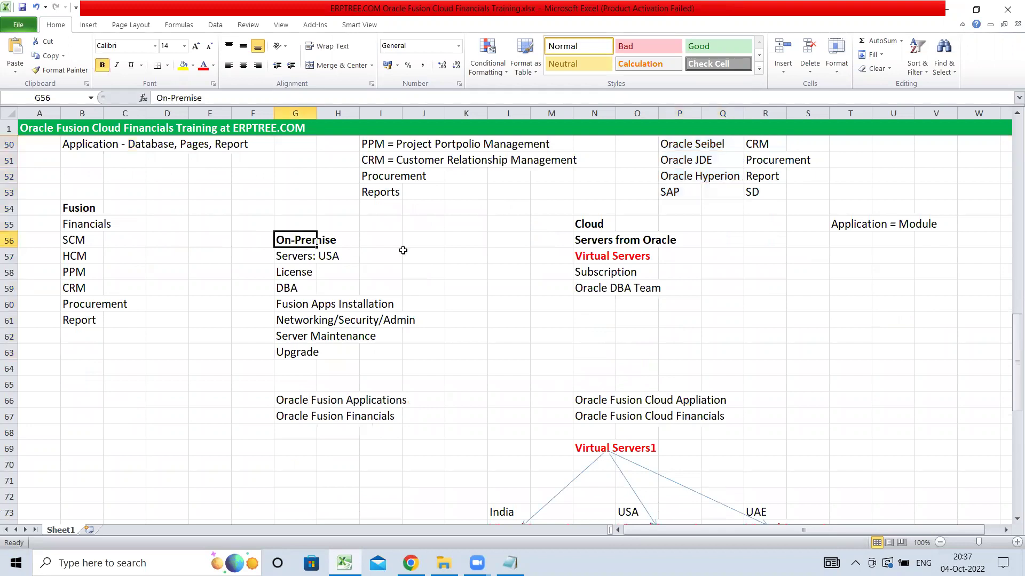
{"action": "left_click", "coordinate": [596, 224]}
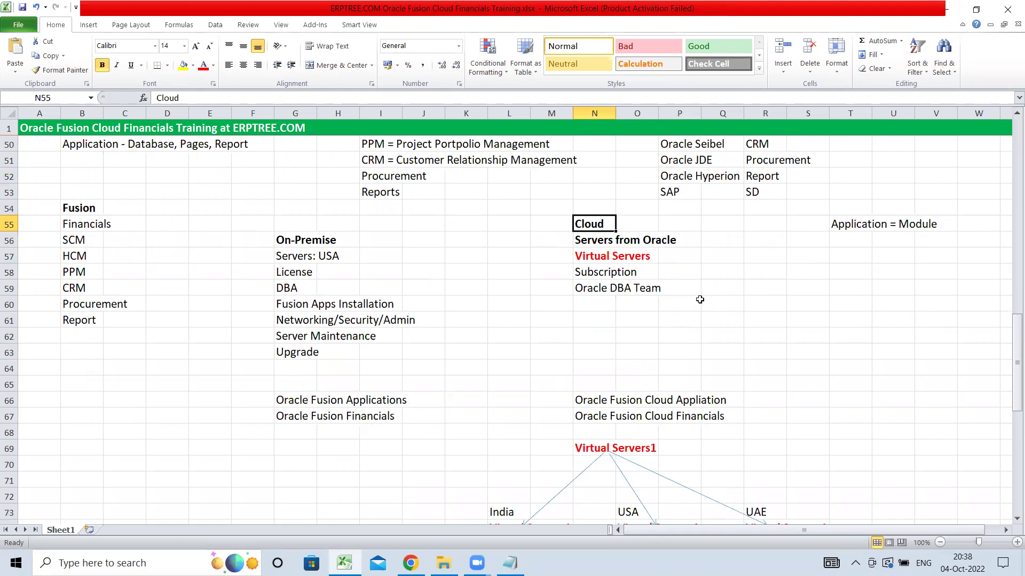
{"action": "scroll", "coordinate": [699, 302], "scroll_direction": "down", "scroll_amount": 4}
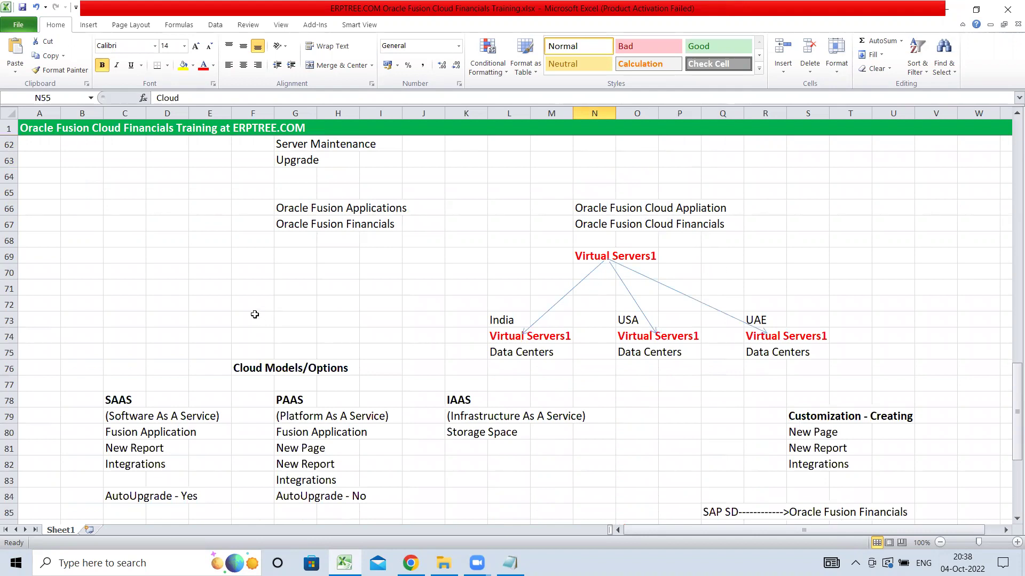
{"action": "scroll", "coordinate": [254, 312], "scroll_direction": "down", "scroll_amount": 2}
{"action": "scroll", "coordinate": [254, 313], "scroll_direction": "down", "scroll_amount": 1}
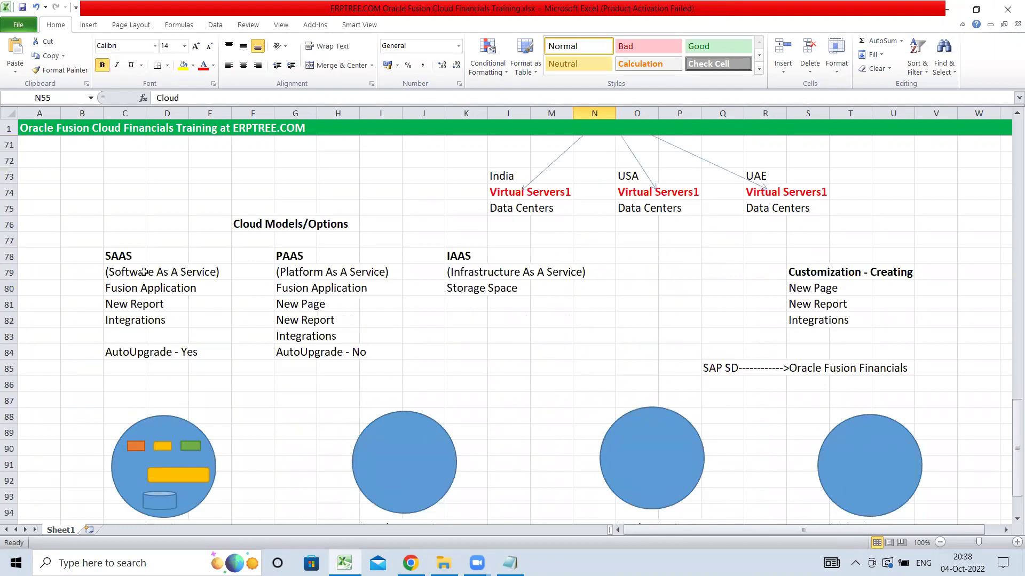
{"action": "left_click", "coordinate": [118, 250]}
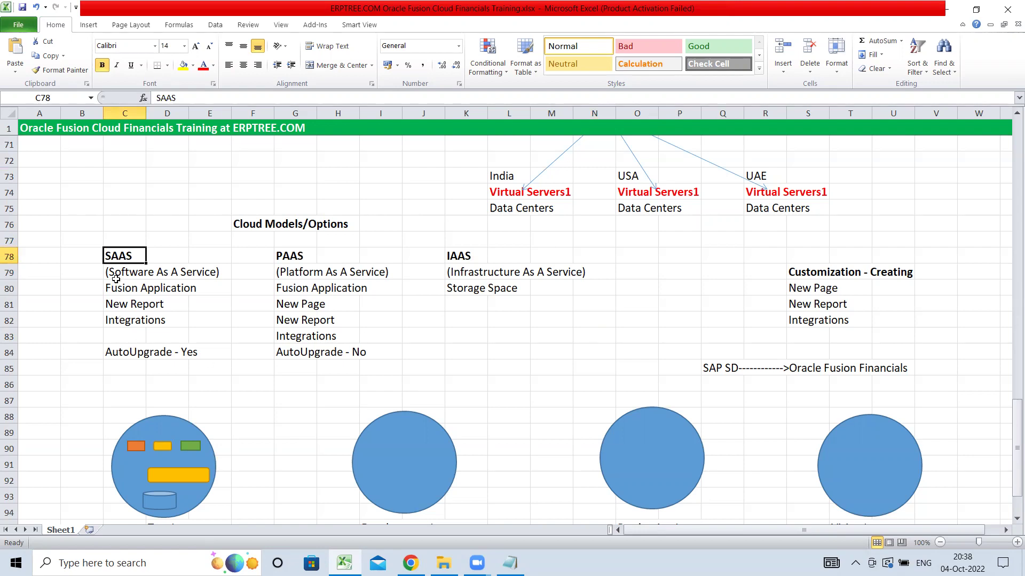
{"action": "left_click_drag", "start_coordinate": [119, 271], "coordinate": [192, 355]}
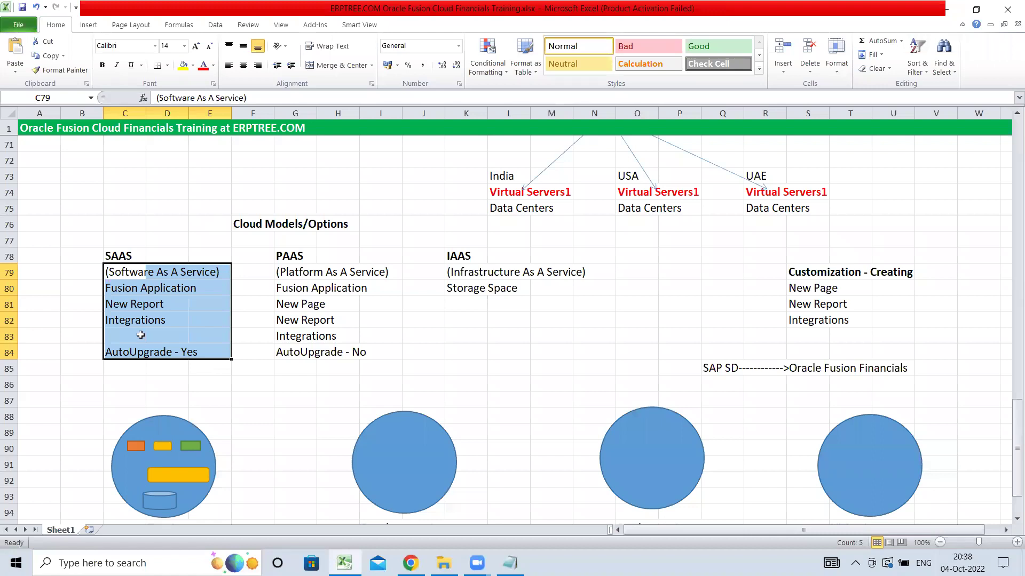
{"action": "left_click", "coordinate": [286, 256]}
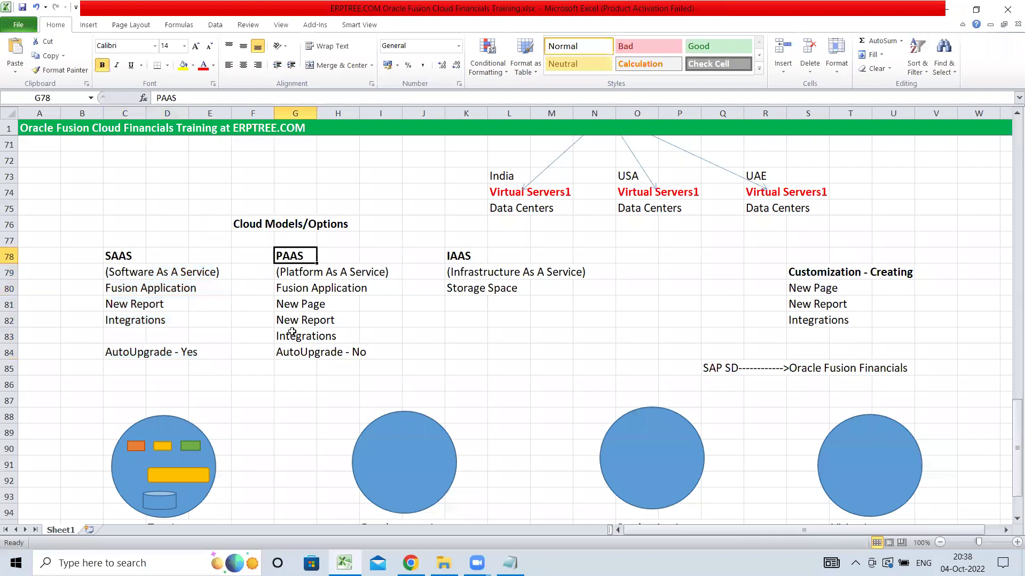
{"action": "left_click", "coordinate": [287, 305]}
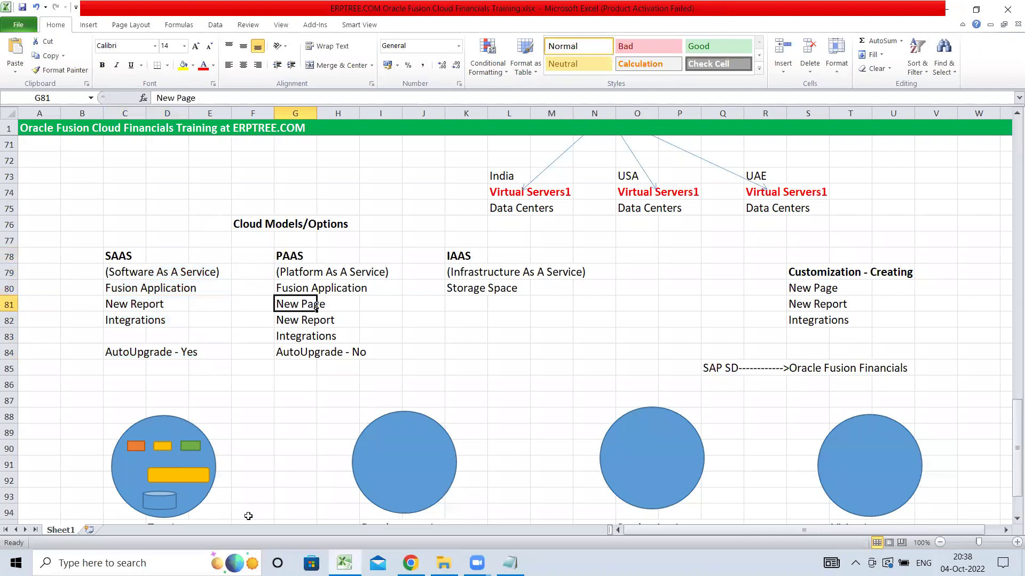
{"action": "left_click", "coordinate": [118, 257]}
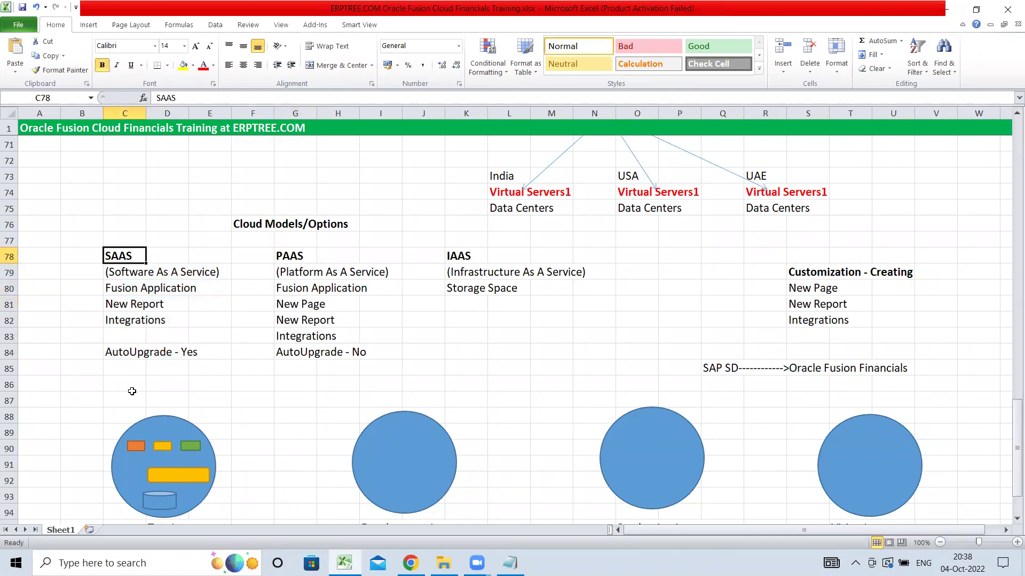
{"action": "left_click", "coordinate": [125, 354]}
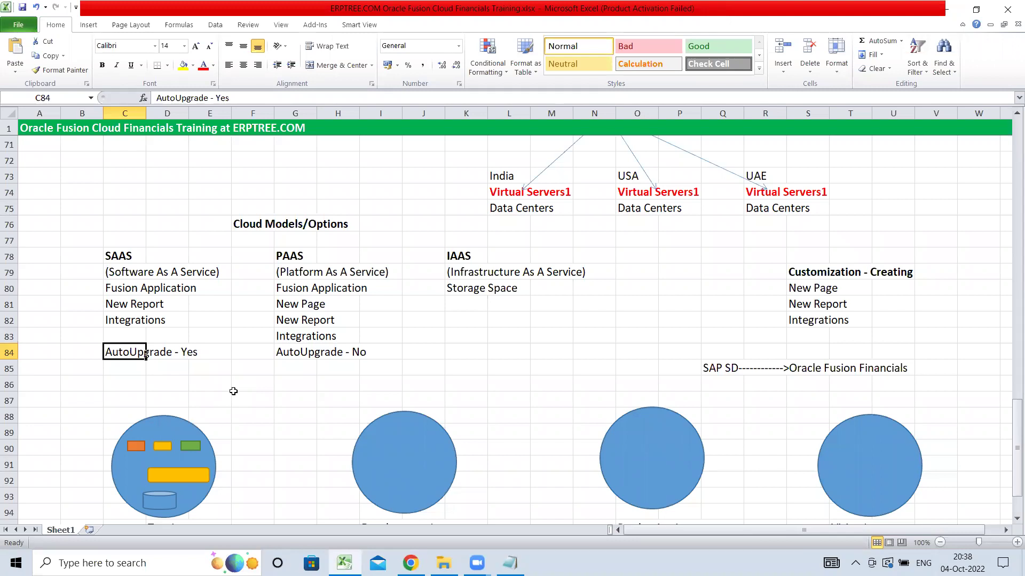
{"action": "left_click", "coordinate": [298, 257]}
{"action": "left_click", "coordinate": [301, 357]}
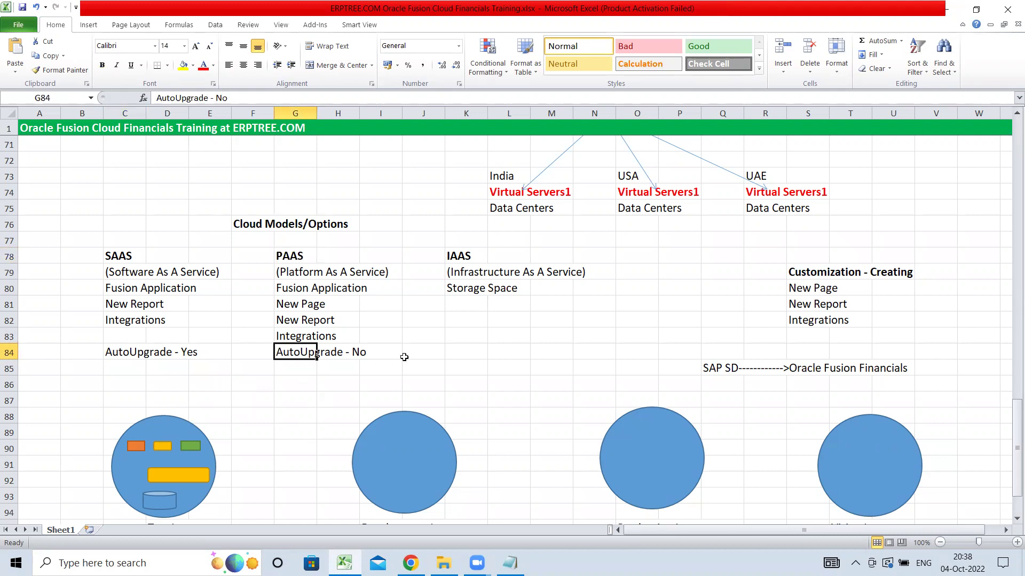
{"action": "left_click", "coordinate": [461, 257]}
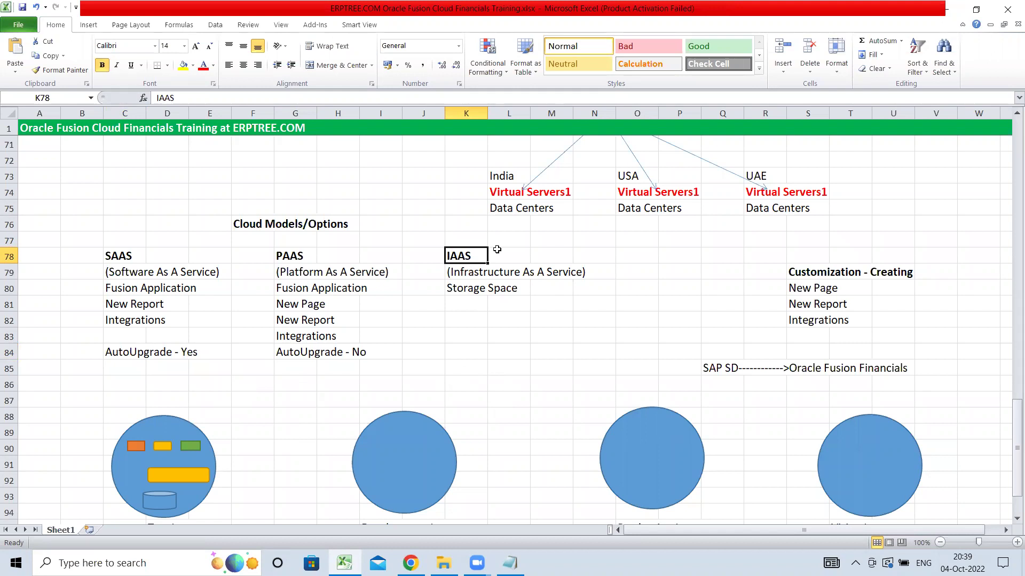
{"action": "scroll", "coordinate": [470, 362], "scroll_direction": "down", "scroll_amount": 3}
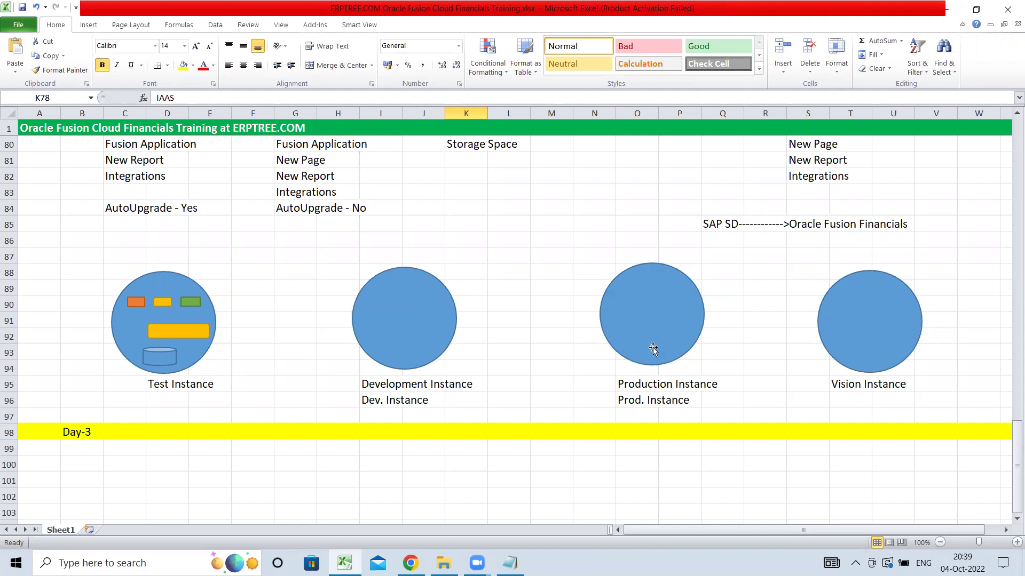
{"action": "left_click", "coordinate": [381, 239]}
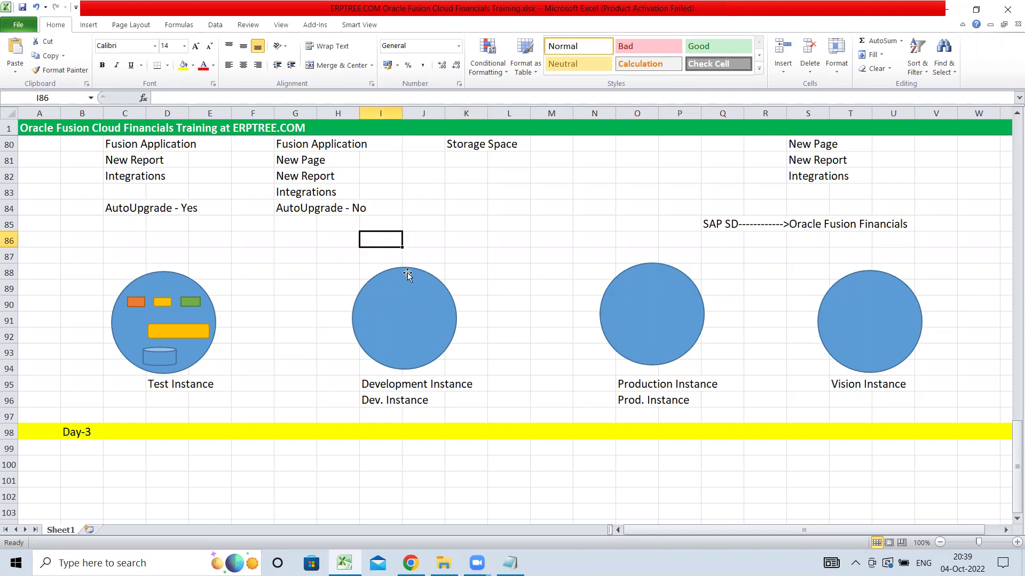
{"action": "scroll", "coordinate": [407, 275], "scroll_direction": "up", "scroll_amount": 3}
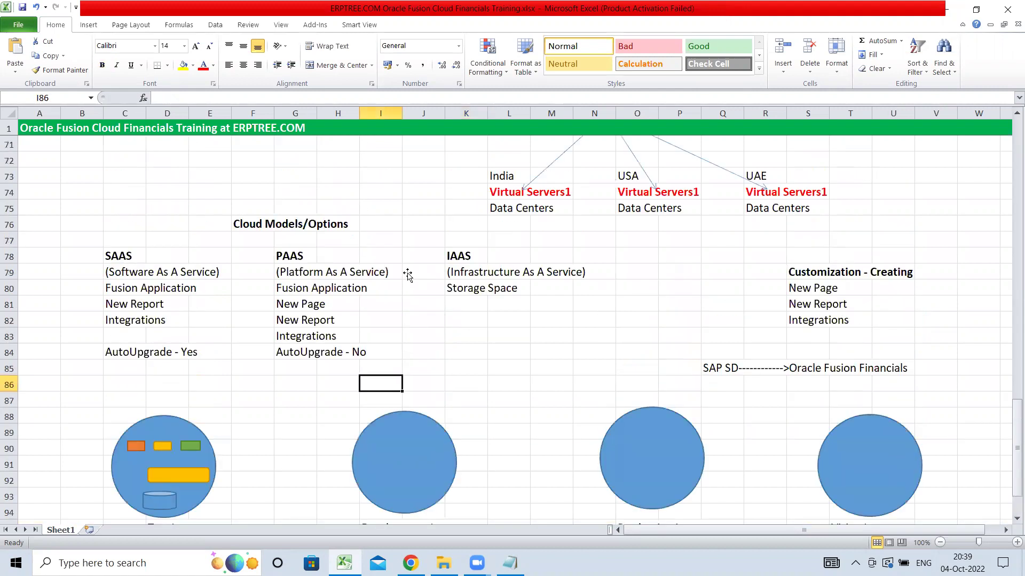
{"action": "left_click", "coordinate": [288, 258]}
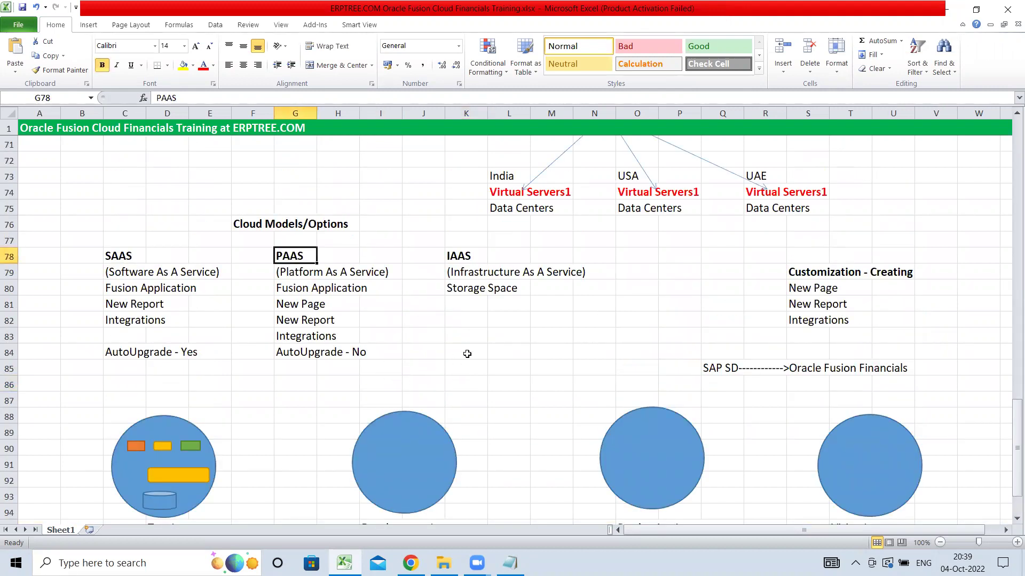
{"action": "left_click", "coordinate": [295, 304]}
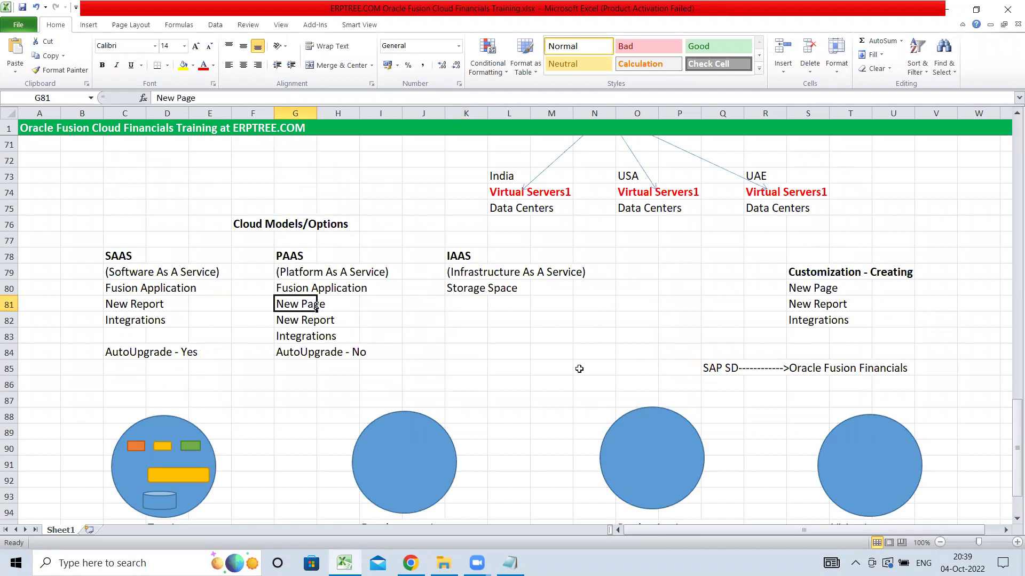
{"action": "scroll", "coordinate": [389, 308], "scroll_direction": "down", "scroll_amount": 2}
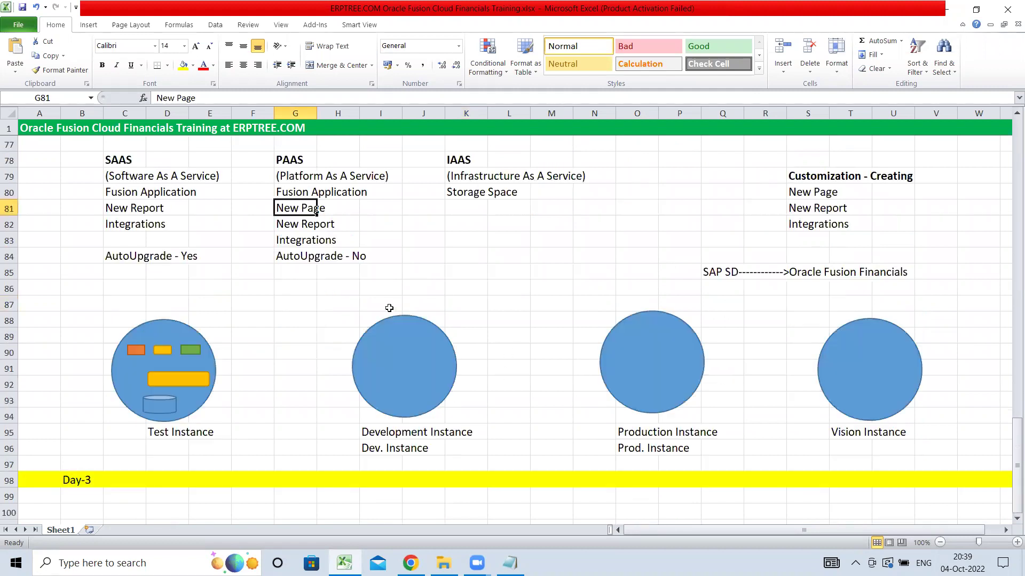
{"action": "left_click_drag", "start_coordinate": [352, 303], "coordinate": [481, 452]}
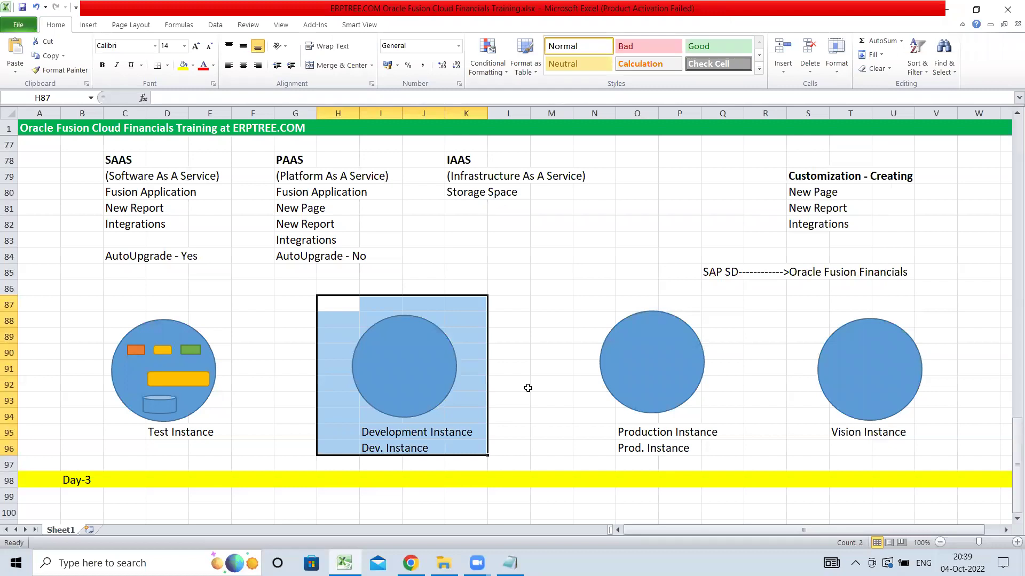
{"action": "left_click_drag", "start_coordinate": [99, 333], "coordinate": [238, 448]}
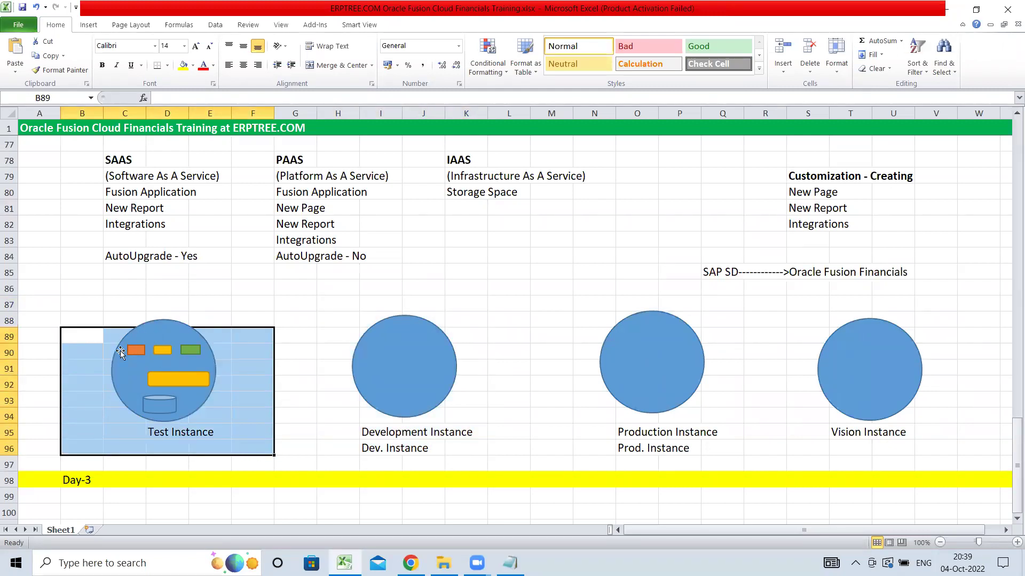
{"action": "left_click_drag", "start_coordinate": [87, 311], "coordinate": [715, 456]}
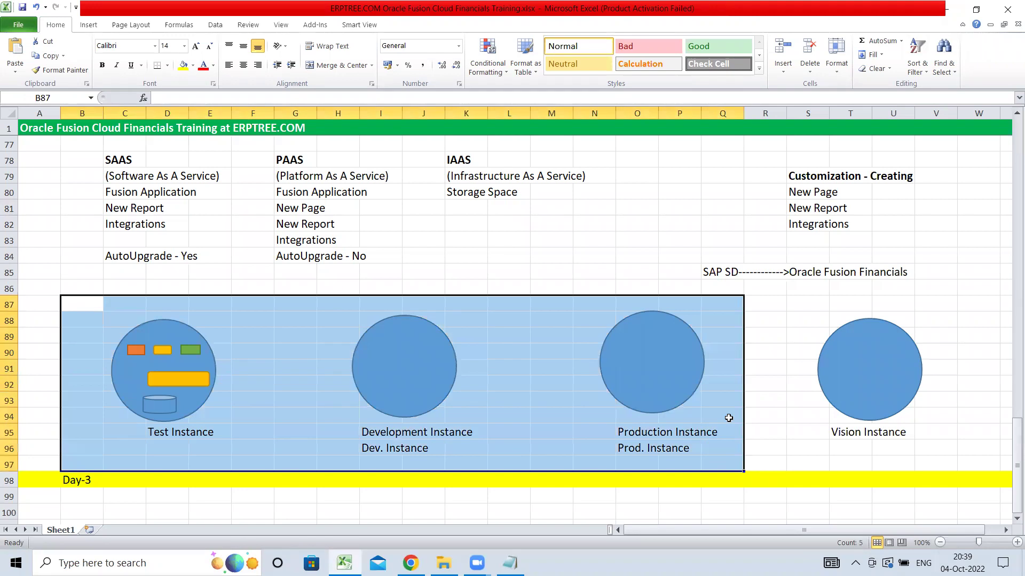
{"action": "left_click_drag", "start_coordinate": [795, 300], "coordinate": [935, 445]}
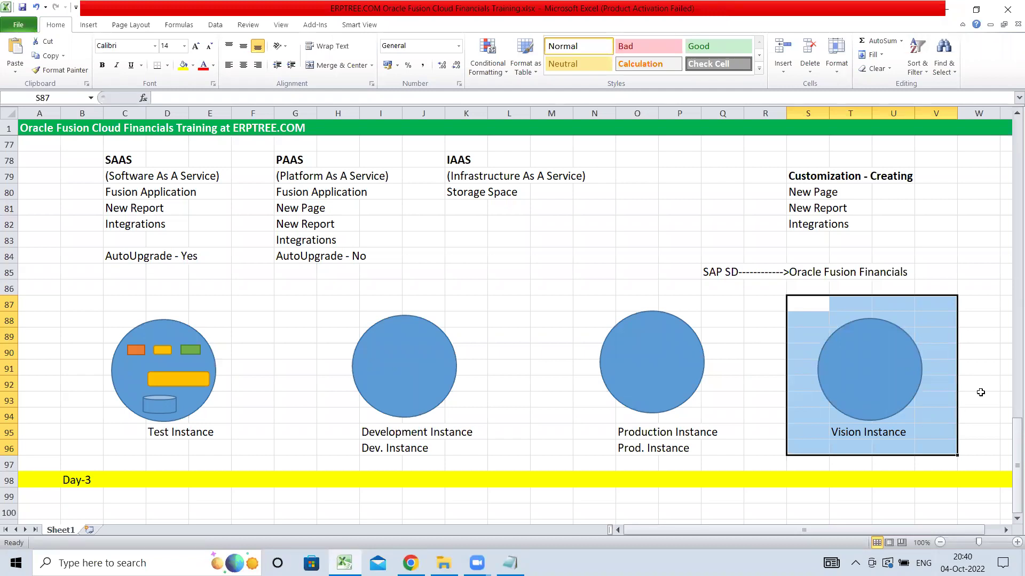
{"action": "left_click", "coordinate": [800, 195]}
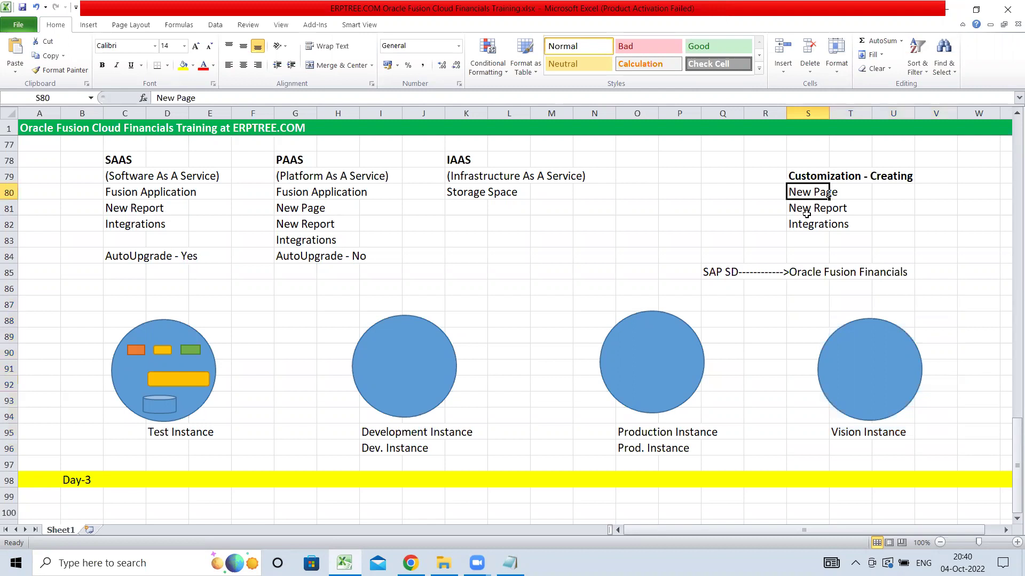
{"action": "left_click", "coordinate": [807, 208]}
{"action": "left_click", "coordinate": [811, 228]}
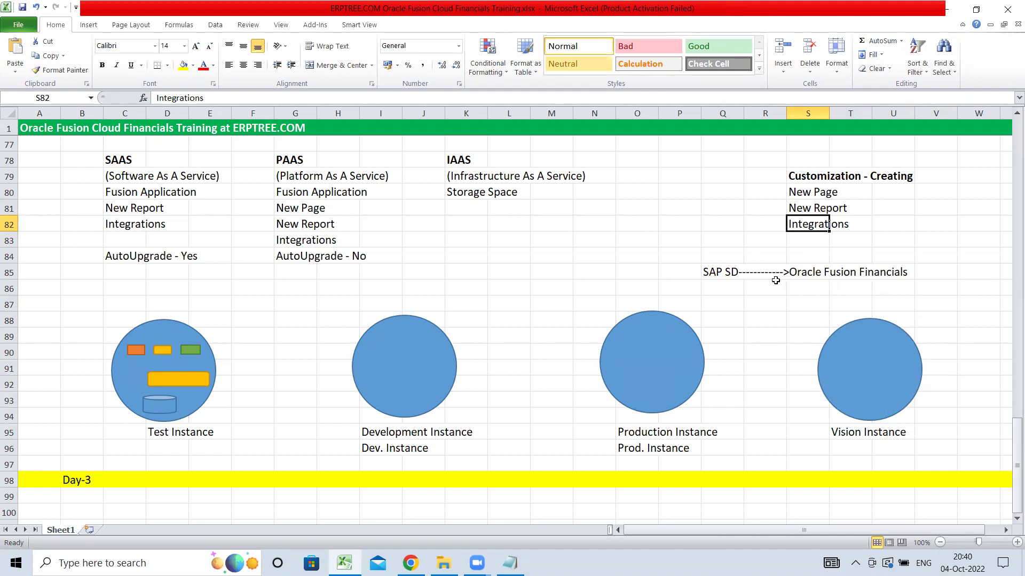
{"action": "left_click", "coordinate": [118, 227]}
{"action": "left_click", "coordinate": [281, 240]}
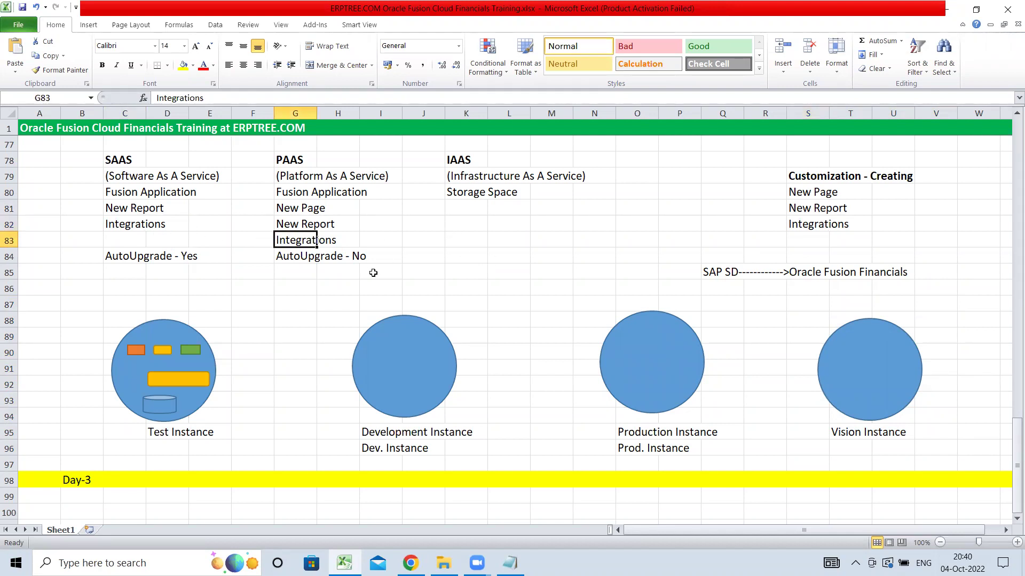
{"action": "left_click_drag", "start_coordinate": [126, 159], "coordinate": [128, 259]}
{"action": "left_click_drag", "start_coordinate": [302, 159], "coordinate": [354, 257]}
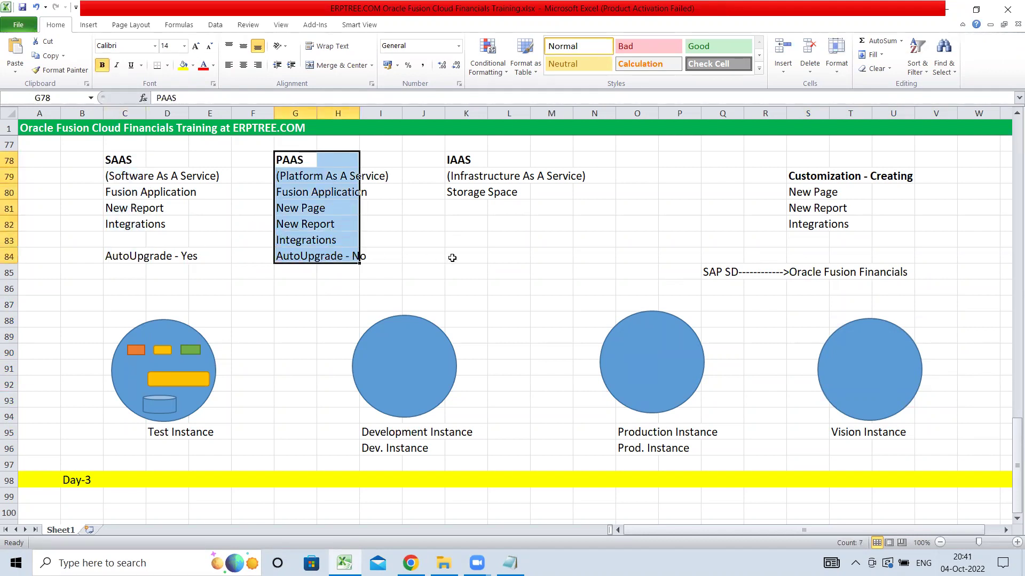
{"action": "left_click", "coordinate": [112, 192]}
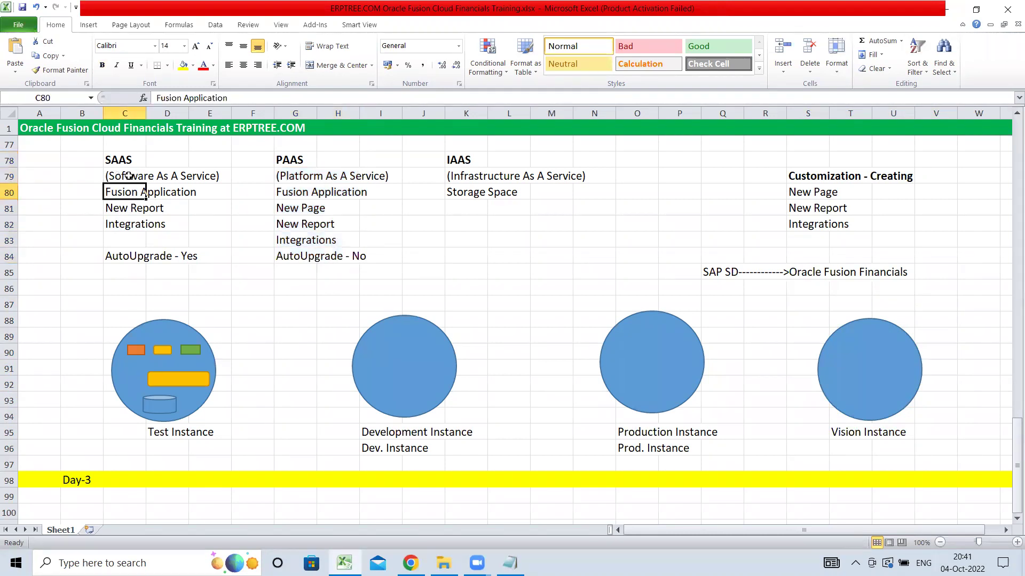
{"action": "left_click", "coordinate": [287, 195]}
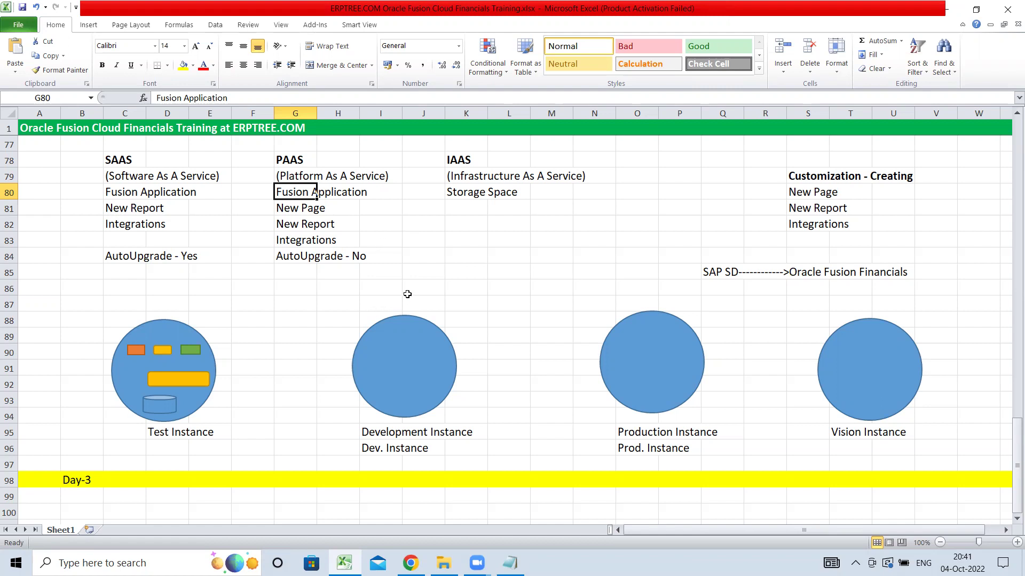
{"action": "scroll", "coordinate": [407, 294], "scroll_direction": "up", "scroll_amount": 14}
{"action": "scroll", "coordinate": [407, 293], "scroll_direction": "up", "scroll_amount": 11}
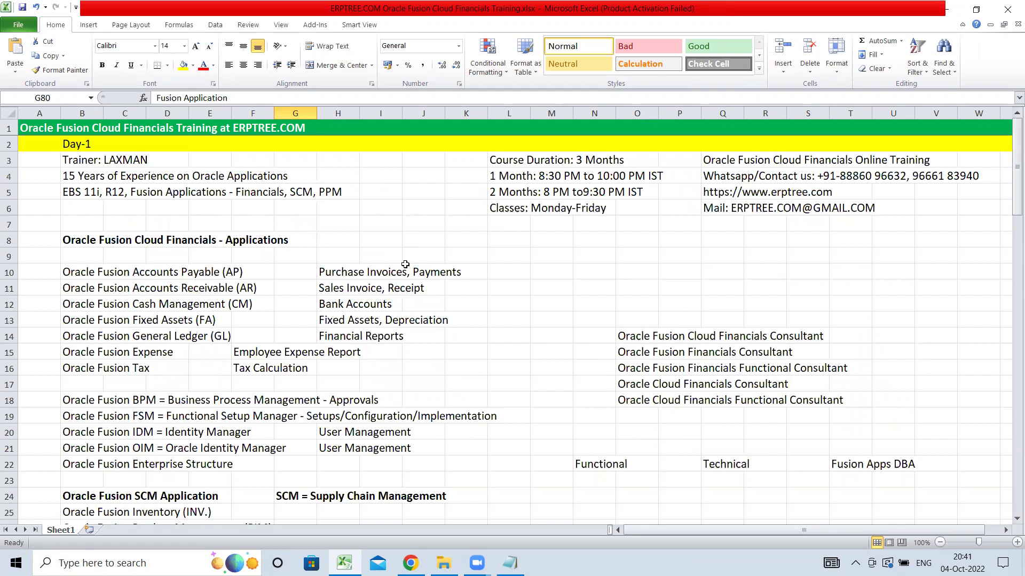
{"action": "scroll", "coordinate": [405, 264], "scroll_direction": "down", "scroll_amount": 7}
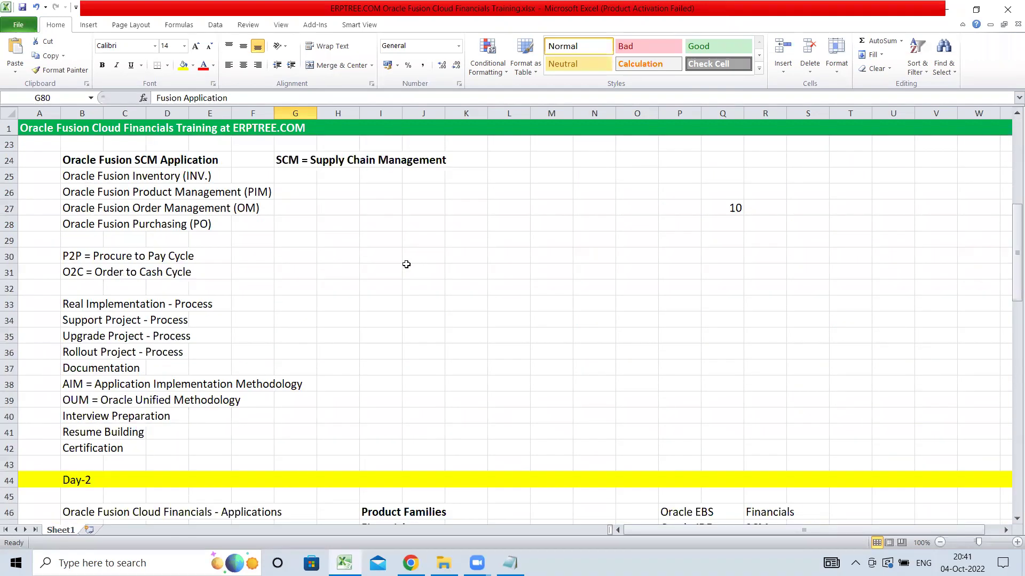
{"action": "scroll", "coordinate": [406, 264], "scroll_direction": "down", "scroll_amount": 13}
{"action": "scroll", "coordinate": [406, 264], "scroll_direction": "down", "scroll_amount": 8}
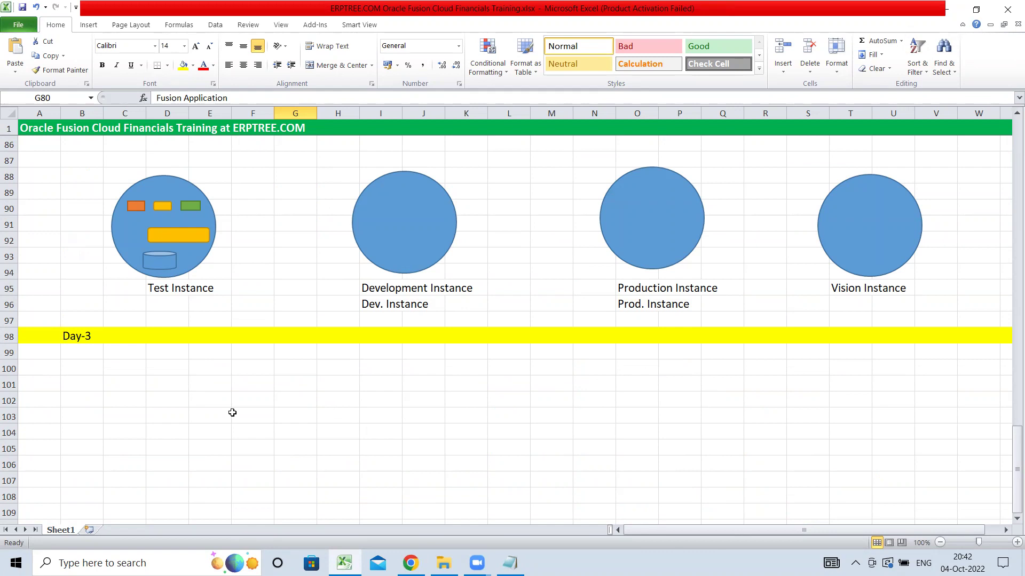
{"action": "left_click", "coordinate": [78, 373]}
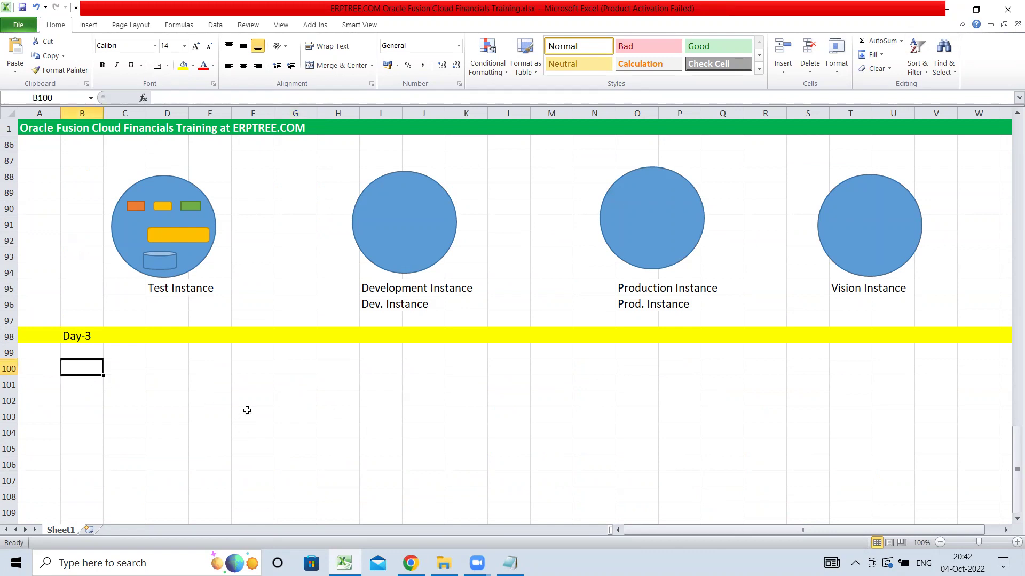
{"action": "scroll", "coordinate": [247, 410], "scroll_direction": "up", "scroll_amount": 4}
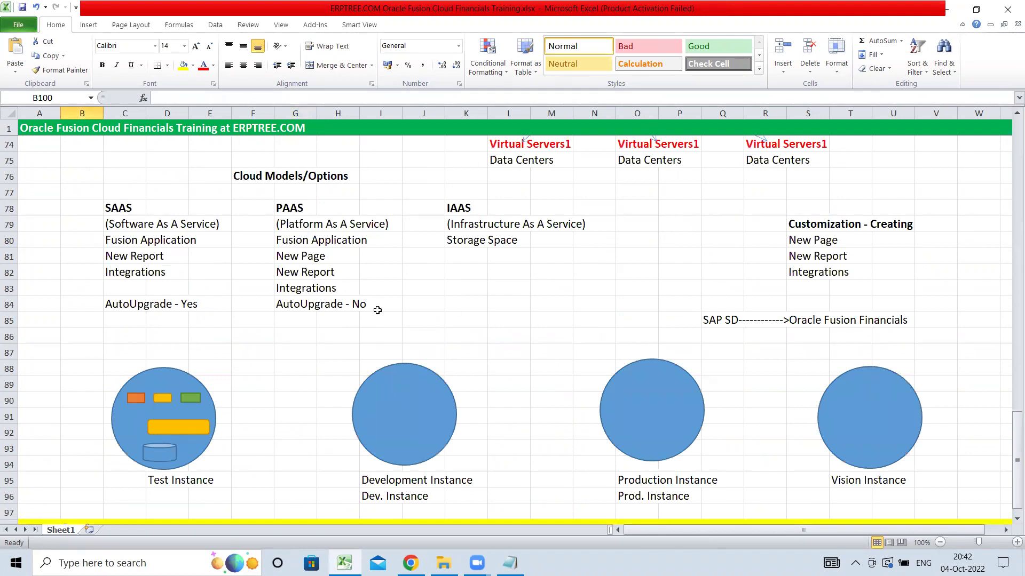
{"action": "left_click", "coordinate": [295, 208]}
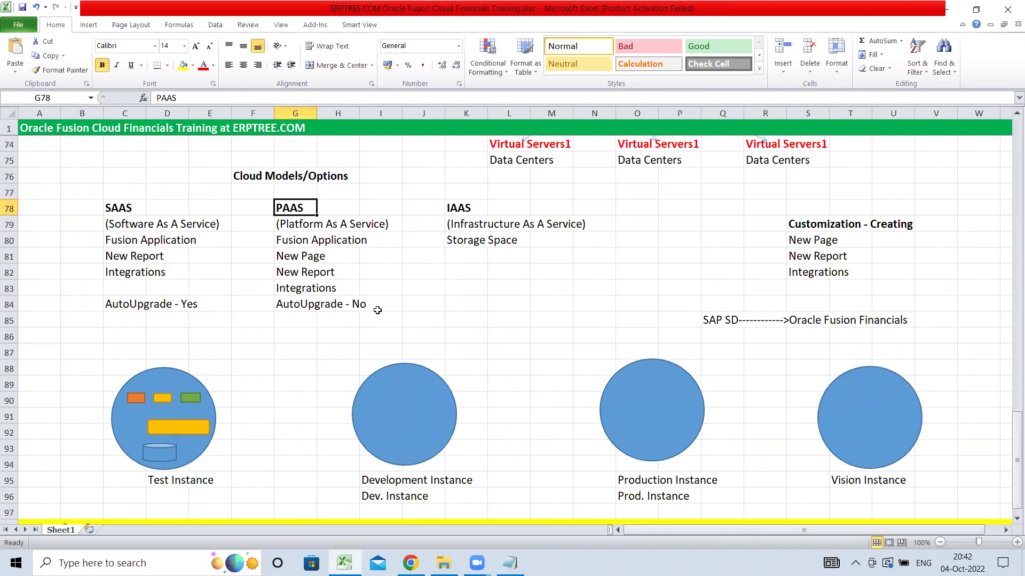
{"action": "left_click", "coordinate": [120, 212]}
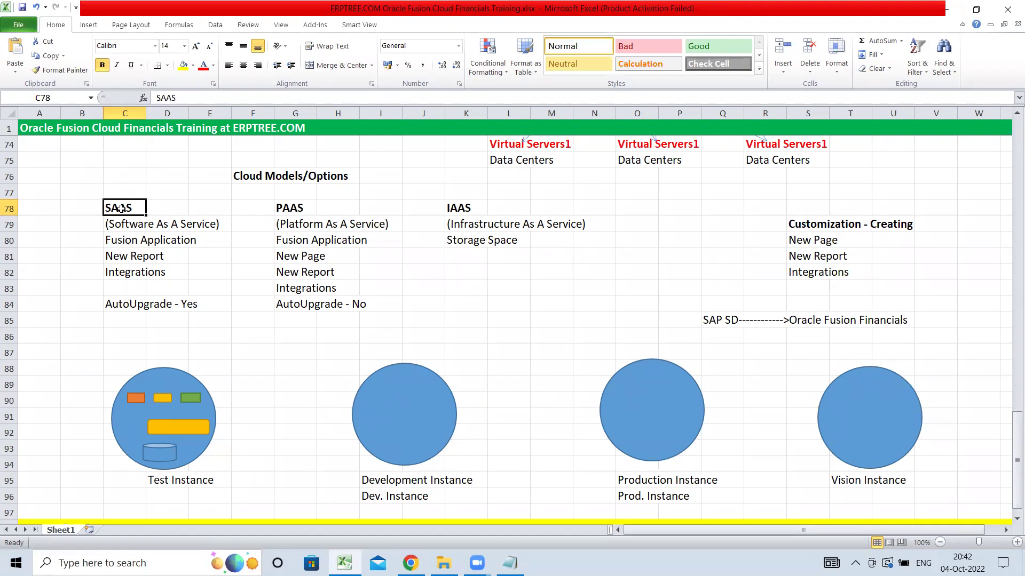
{"action": "left_click", "coordinate": [290, 211]}
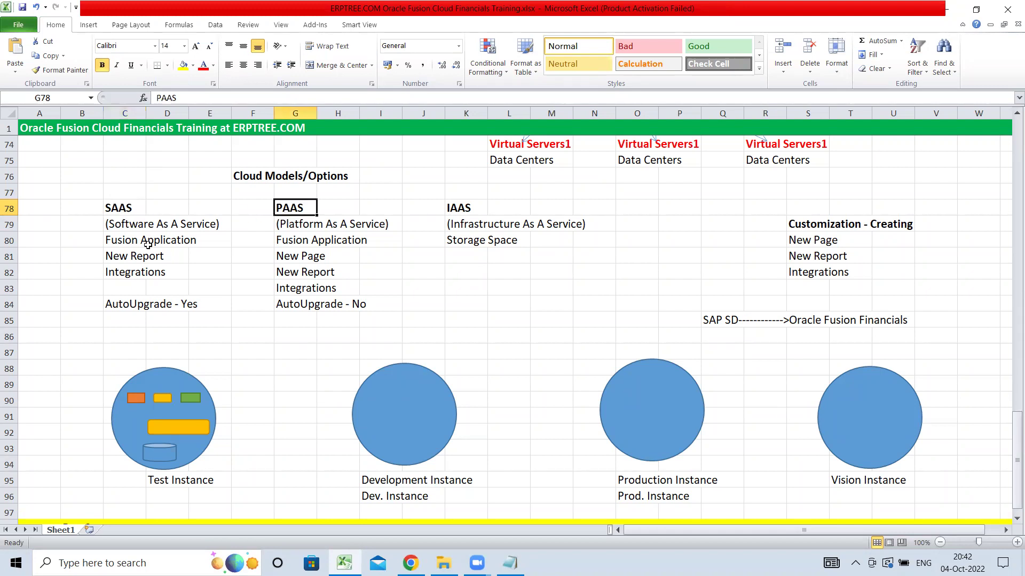
{"action": "left_click", "coordinate": [134, 211]}
{"action": "left_click", "coordinate": [291, 214]}
{"action": "left_click", "coordinate": [299, 261]}
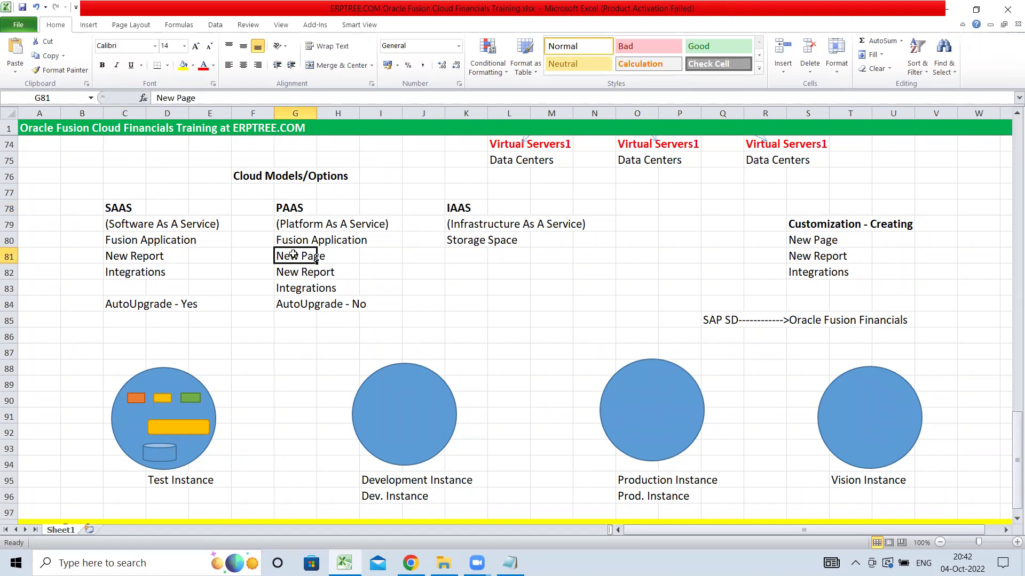
{"action": "left_click", "coordinate": [129, 208]}
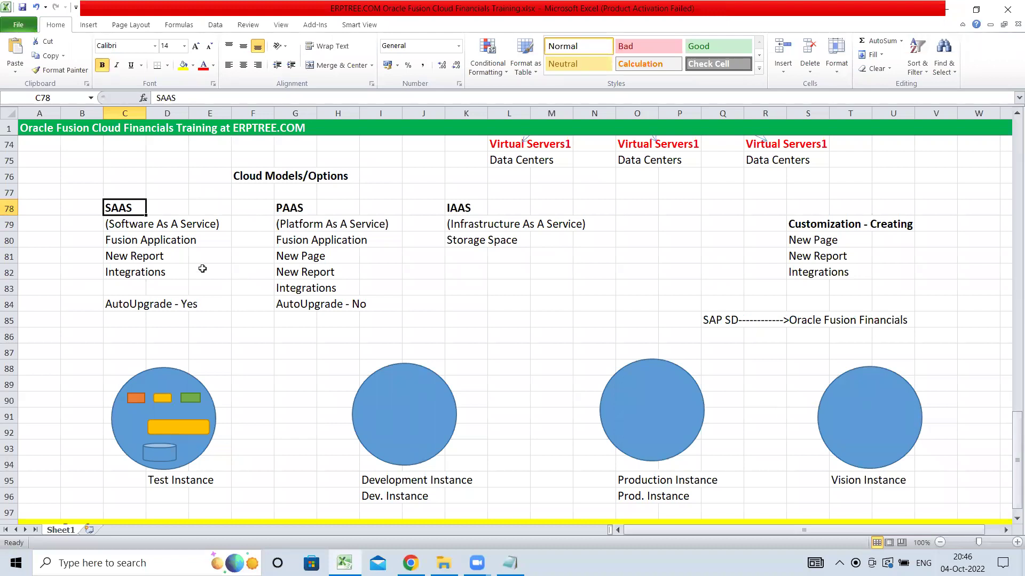
{"action": "left_click", "coordinate": [293, 207]}
{"action": "left_click", "coordinate": [122, 208]}
{"action": "left_click", "coordinate": [135, 259]}
{"action": "left_click", "coordinate": [125, 273]}
{"action": "left_click", "coordinate": [301, 254]}
{"action": "left_click_drag", "start_coordinate": [291, 259], "coordinate": [362, 281]}
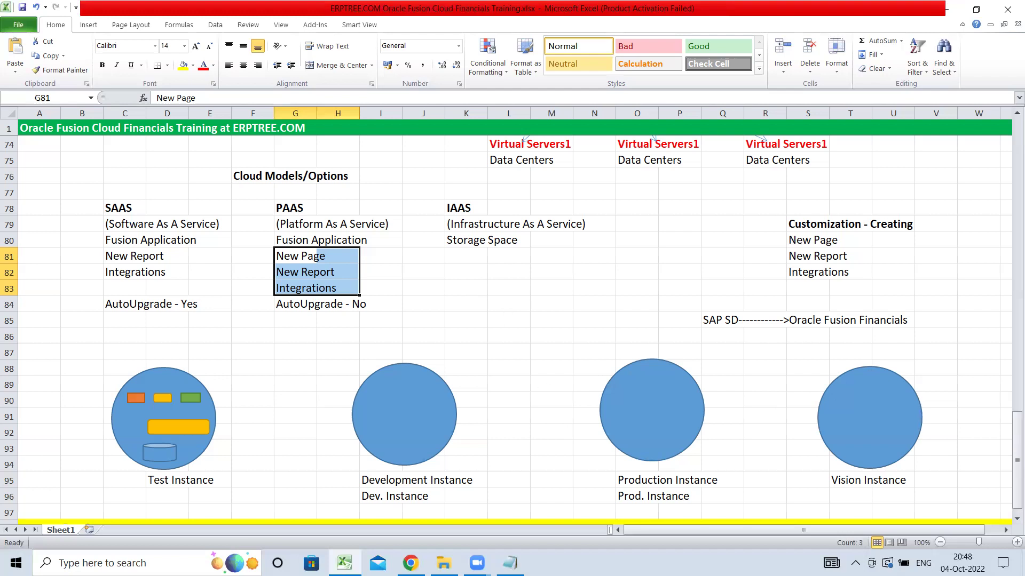
{"action": "left_click", "coordinate": [474, 250]}
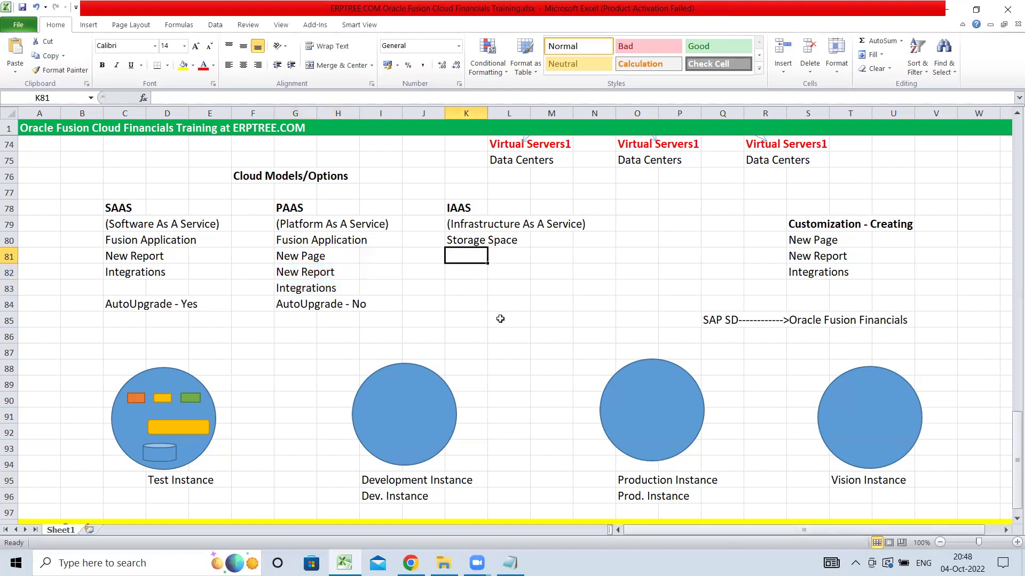
{"action": "scroll", "coordinate": [499, 318], "scroll_direction": "up", "scroll_amount": 3}
{"action": "scroll", "coordinate": [498, 313], "scroll_direction": "up", "scroll_amount": 8}
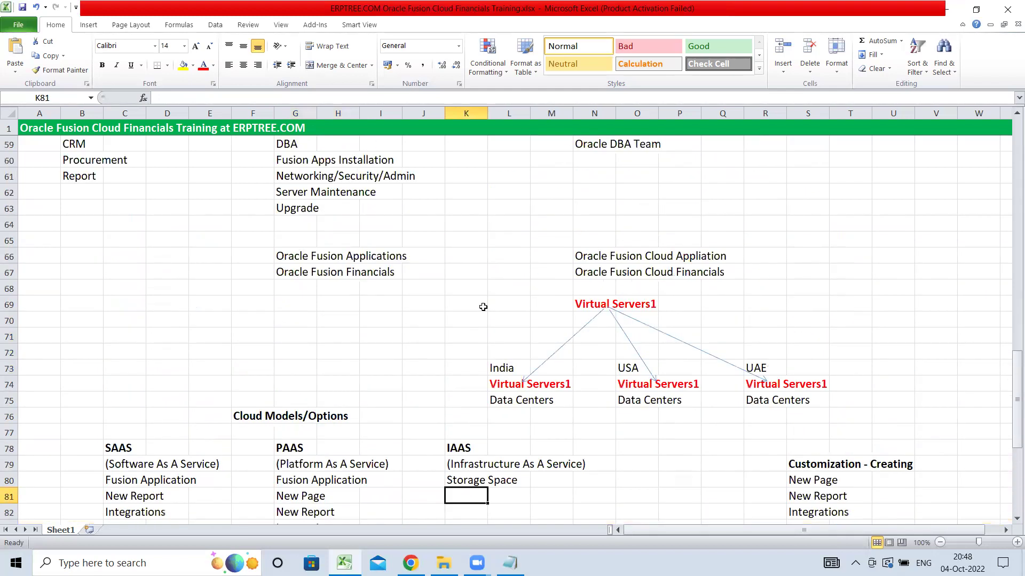
- Check cell K18 in the Day-1 rows, then scroll down past the instance circles to the empty Day-3 row
{"action": "scroll", "coordinate": [483, 307], "scroll_direction": "up", "scroll_amount": 13}
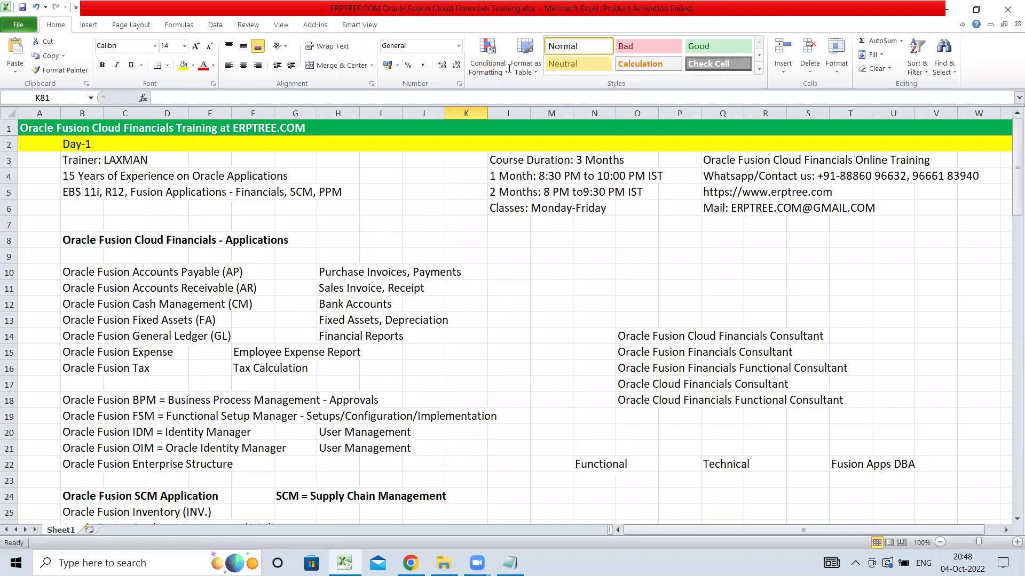
{"action": "left_click", "coordinate": [467, 394]}
{"action": "scroll", "coordinate": [469, 366], "scroll_direction": "down", "scroll_amount": 18}
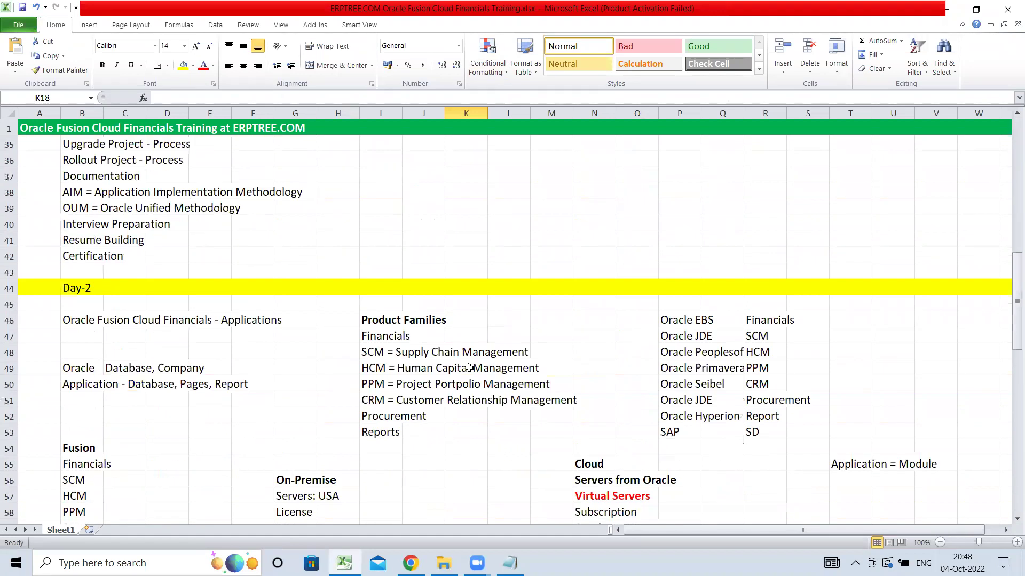
{"action": "scroll", "coordinate": [469, 368], "scroll_direction": "down", "scroll_amount": 10}
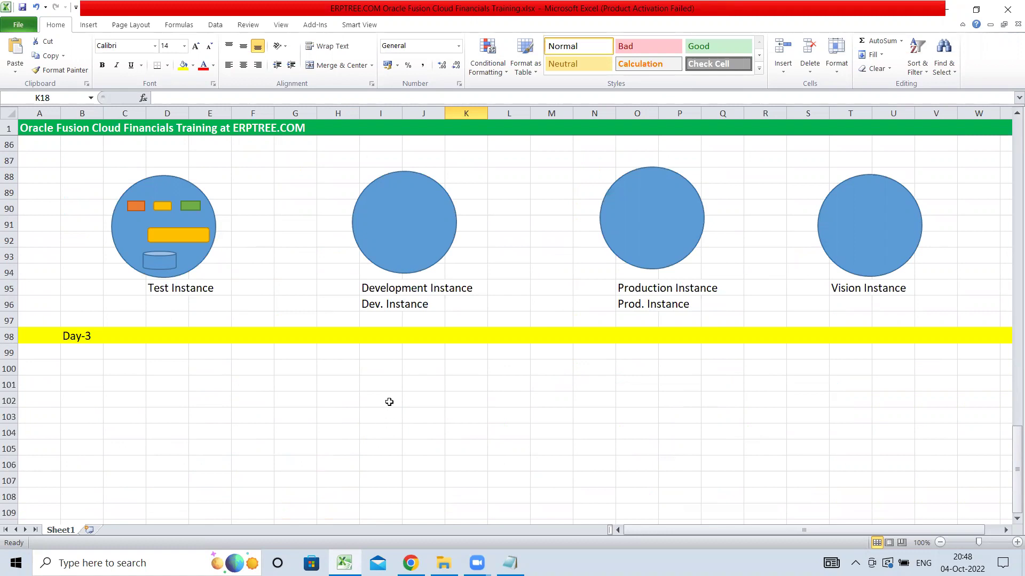
{"action": "left_click_drag", "start_coordinate": [107, 178], "coordinate": [214, 291]}
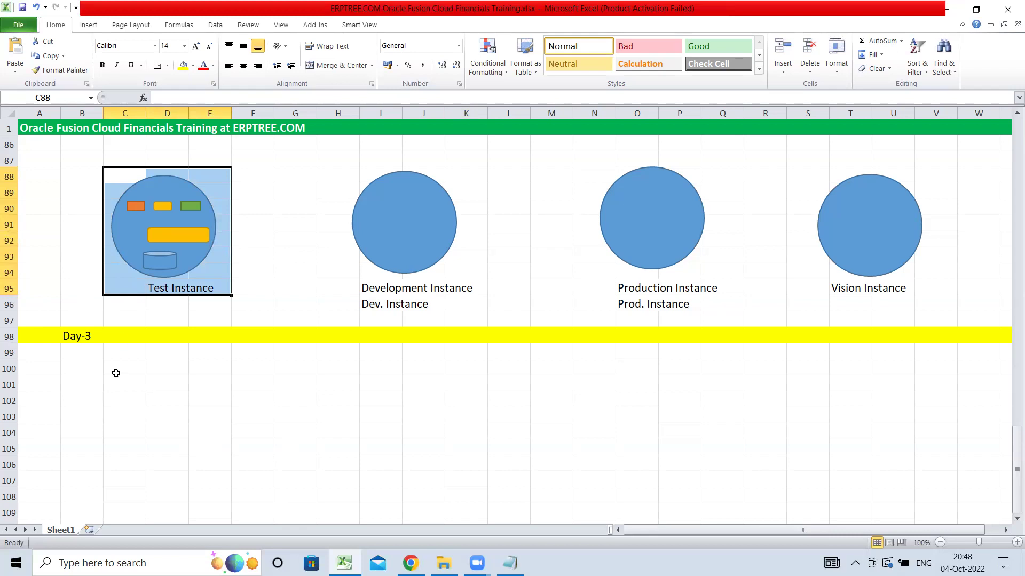
{"action": "left_click", "coordinate": [83, 354]}
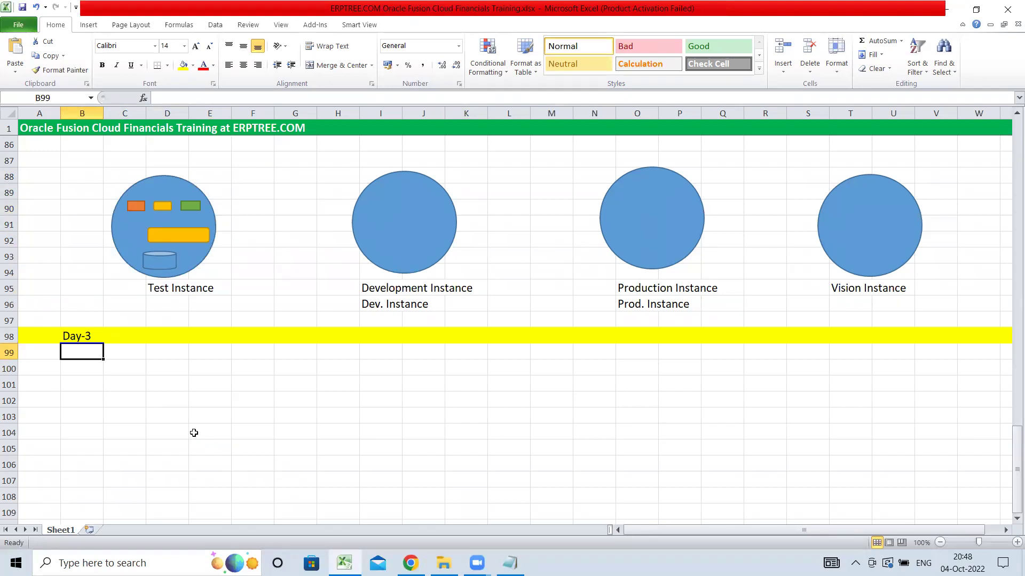
- Enter FAADMIN in cell B99 directly under the Day-3 heading
{"action": "type", "text": "FAADMIN"}
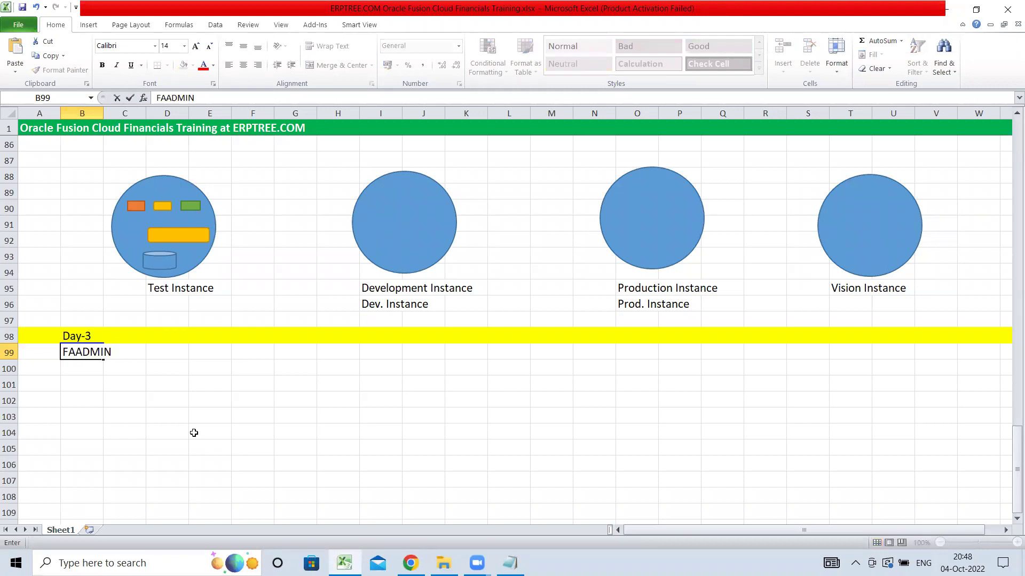
{"action": "left_click_drag", "start_coordinate": [76, 352], "coordinate": [118, 352]}
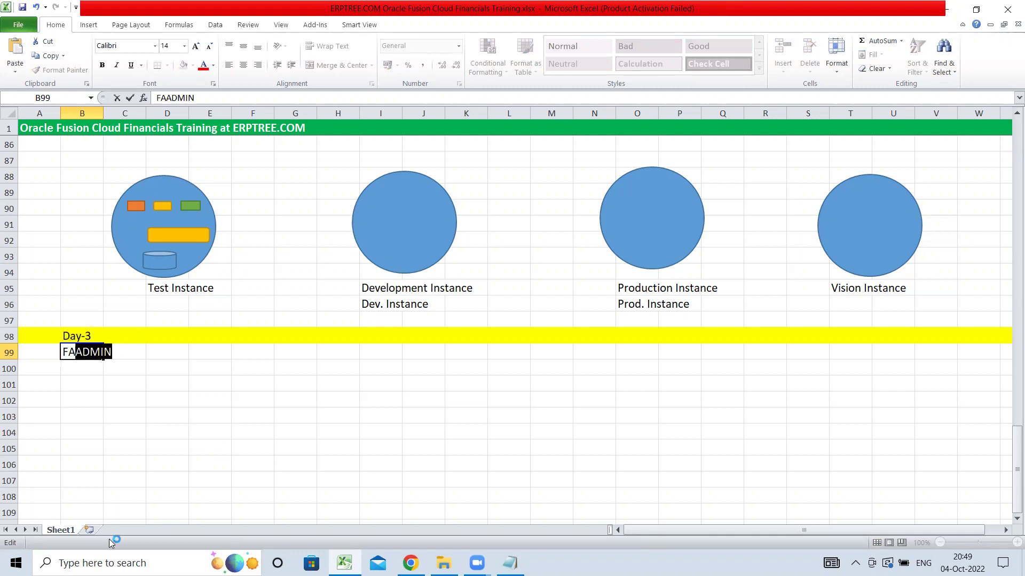
{"action": "left_click", "coordinate": [94, 367]}
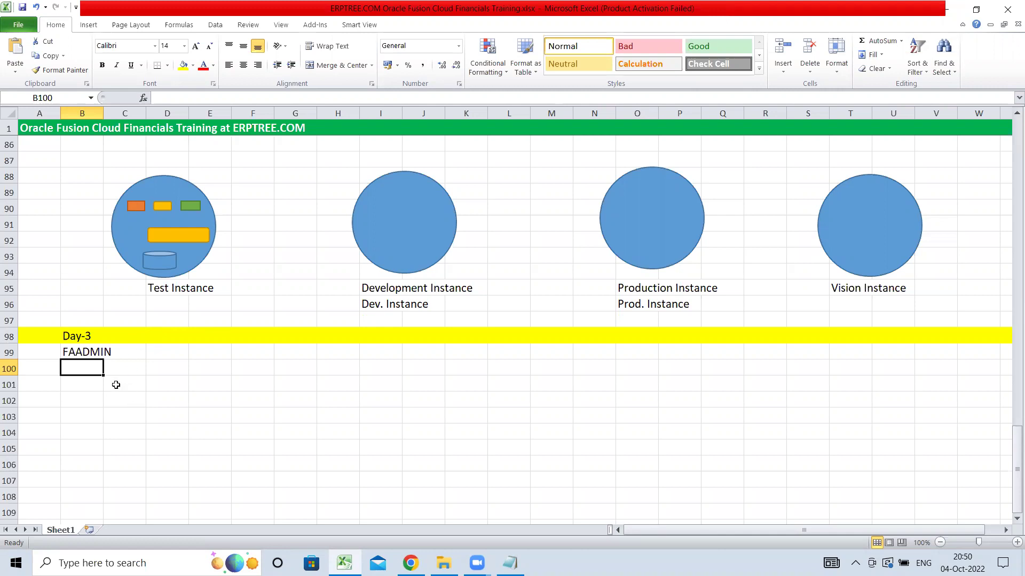
- Write the note 'User<------Roles' in cell B101
{"action": "left_click", "coordinate": [82, 382]}
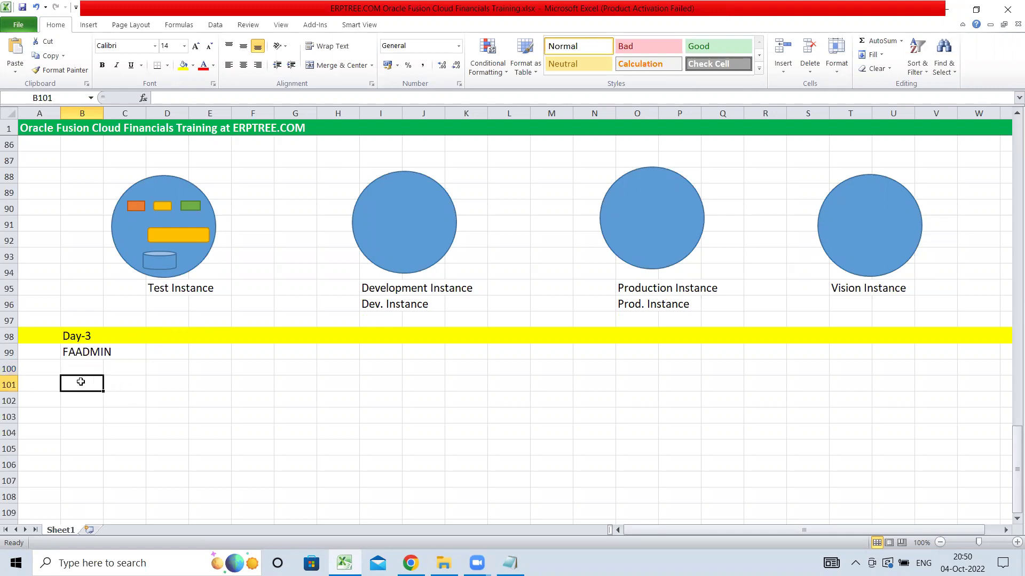
{"action": "type", "text": "User"}
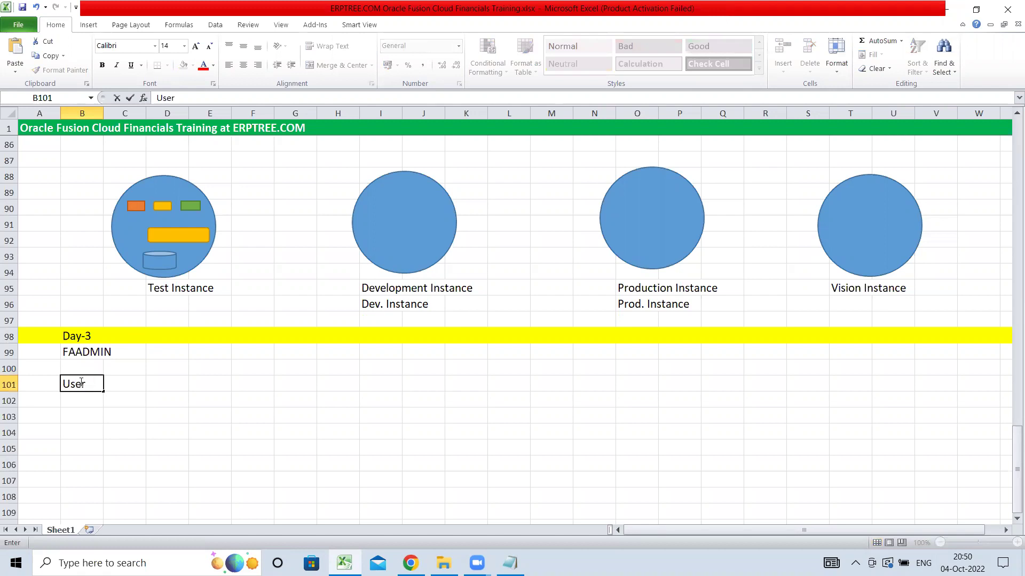
{"action": "type", "text": "<------Roles"}
{"action": "left_click", "coordinate": [91, 401]}
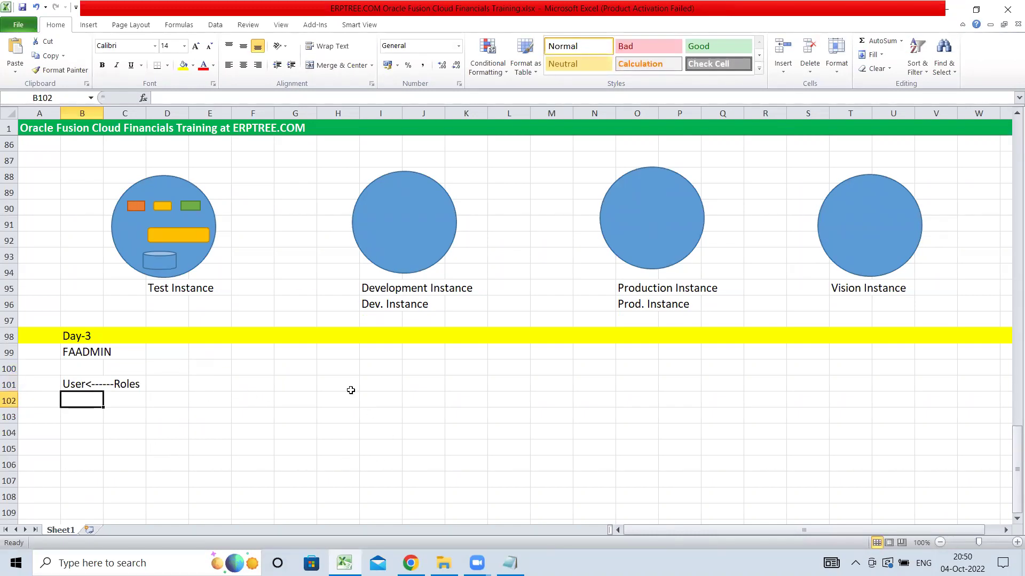
- Enter 'Application Implementation Consultant' in B102 and 'IT Security Manager' in B103
{"action": "type", "text": "App"}
{"action": "type", "text": "li"}
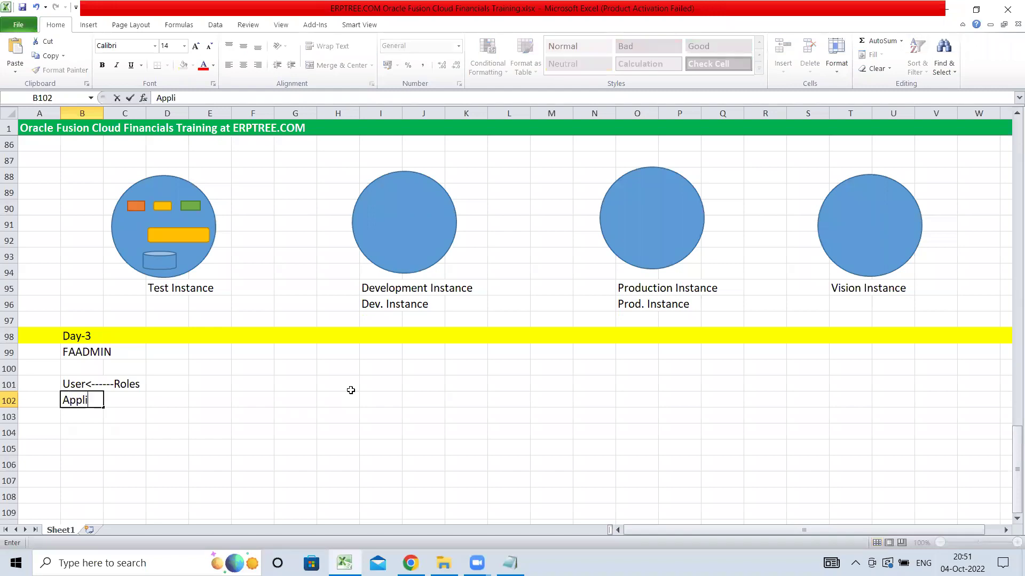
{"action": "type", "text": "cation Imp"}
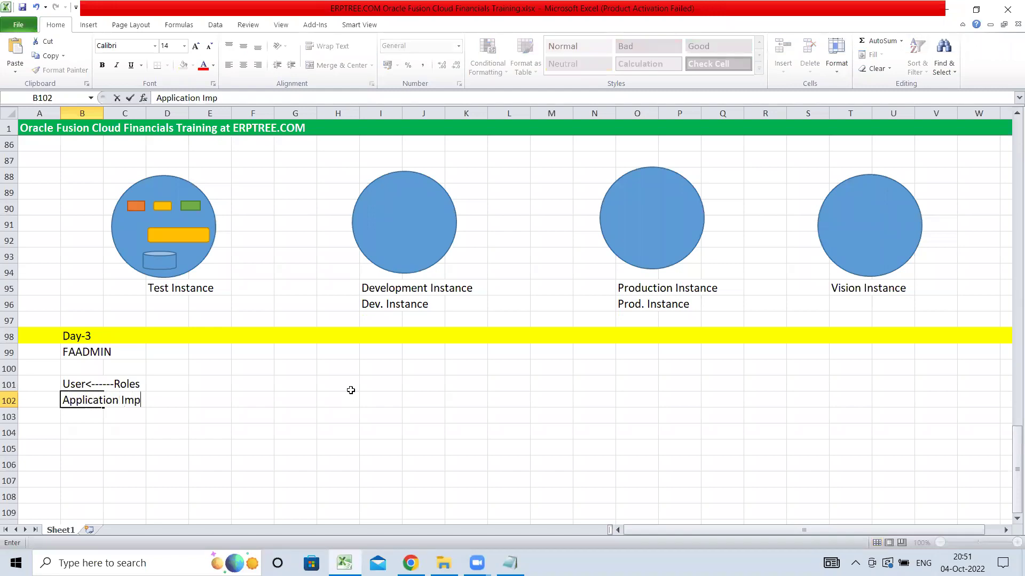
{"action": "type", "text": "lementation Consultant"}
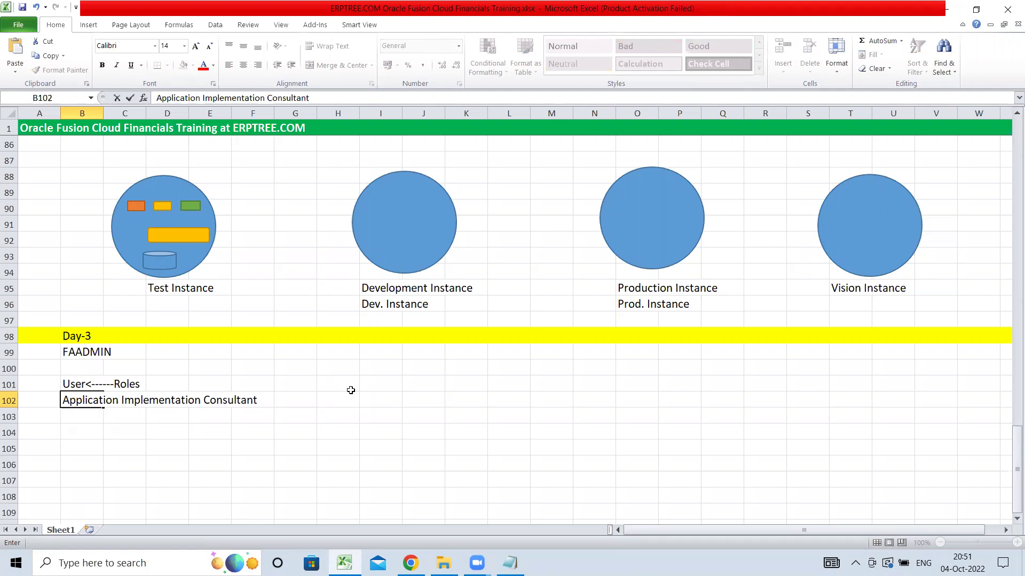
{"action": "key", "text": "Return"}
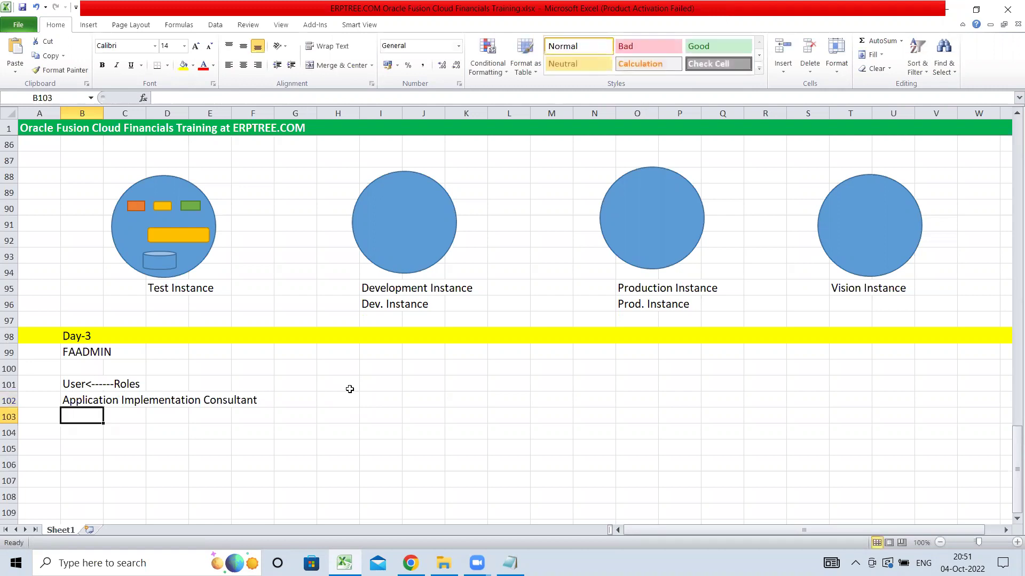
{"action": "type", "text": "IT Security Manager"}
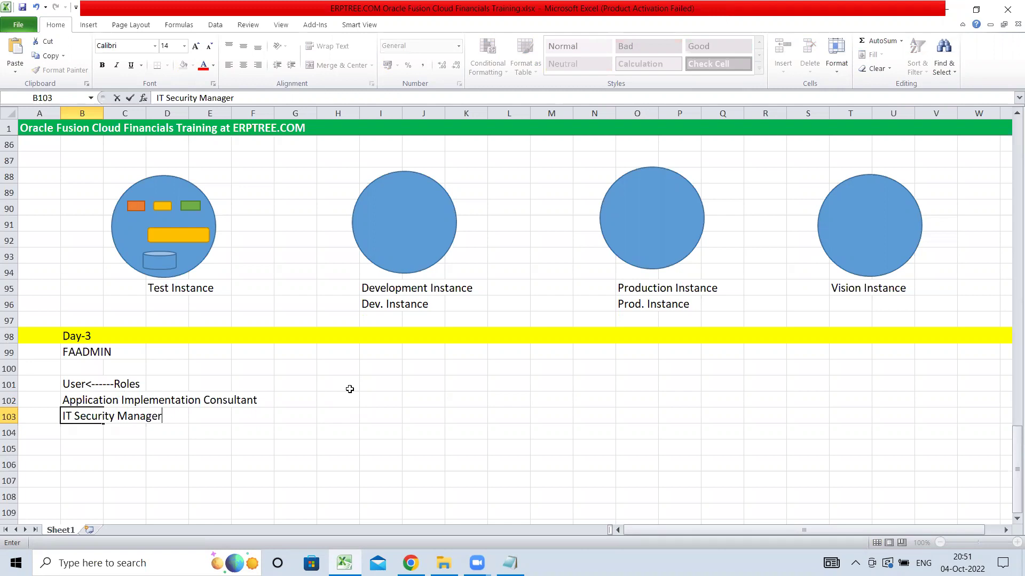
{"action": "left_click", "coordinate": [76, 402]}
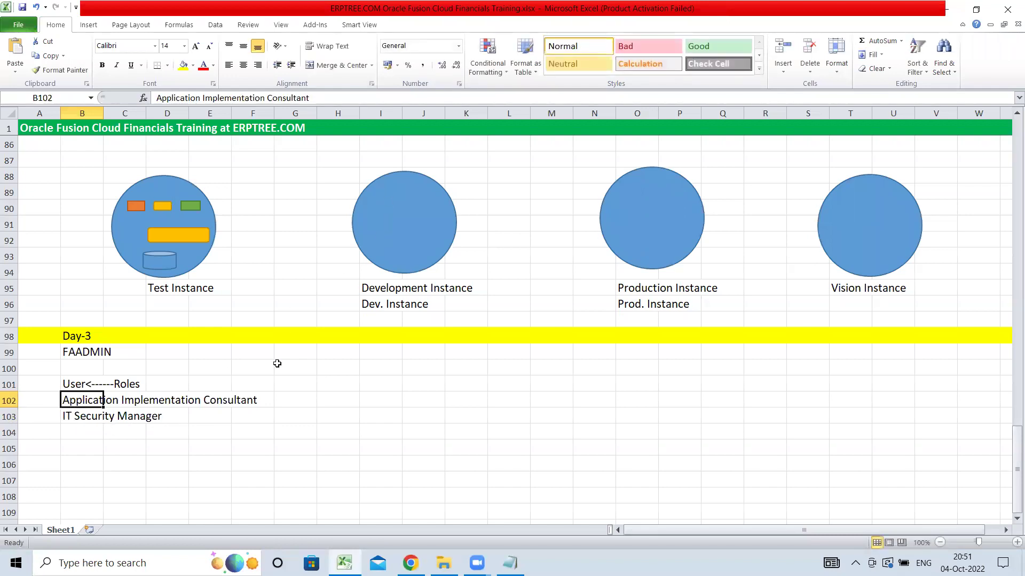
- Append ': Setups' to the Application Implementation Consultant entry in B102
{"action": "left_click", "coordinate": [295, 99]}
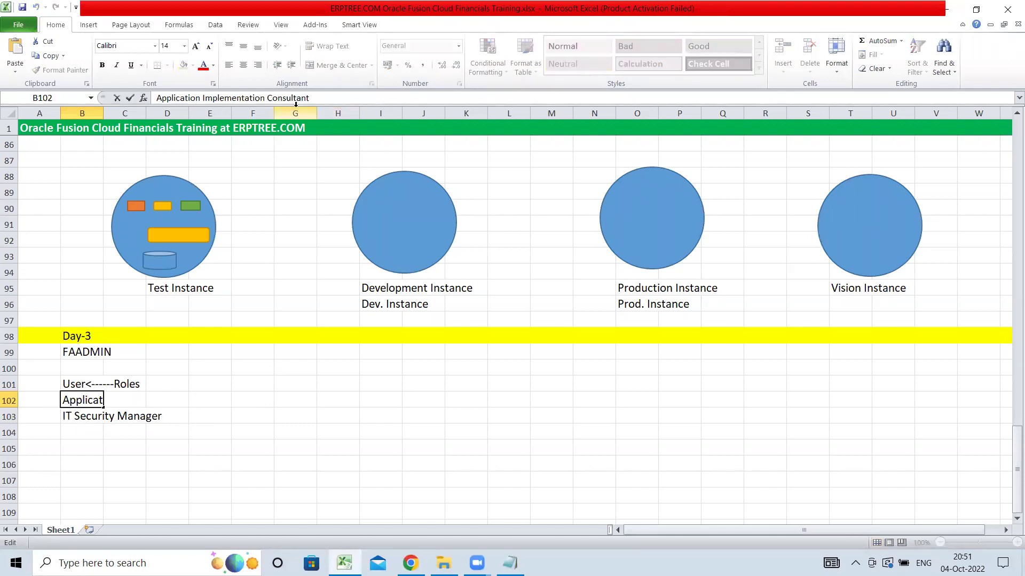
{"action": "type", "text": ": Setups"}
{"action": "key", "text": "Tab"}
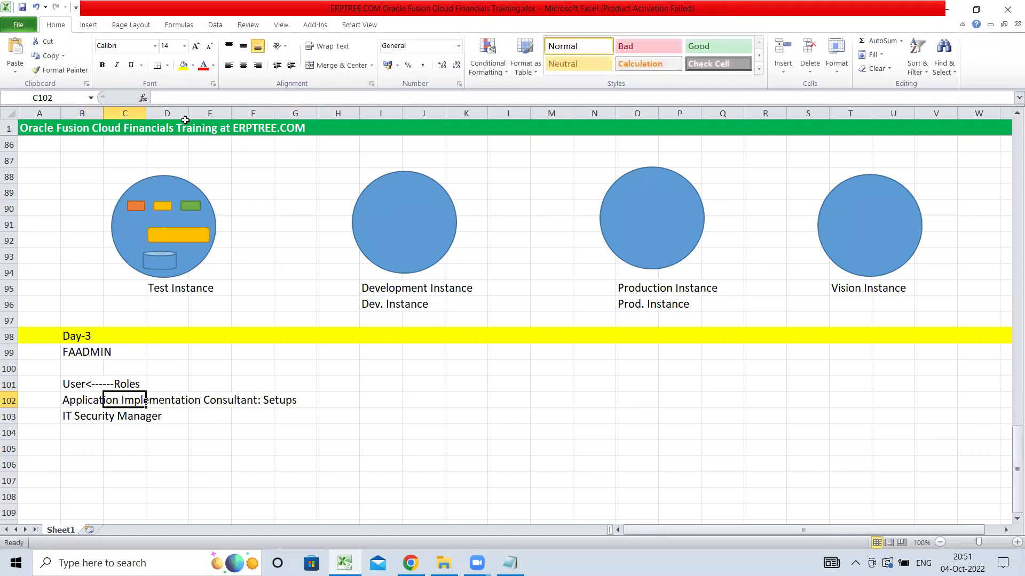
{"action": "left_click", "coordinate": [88, 421]}
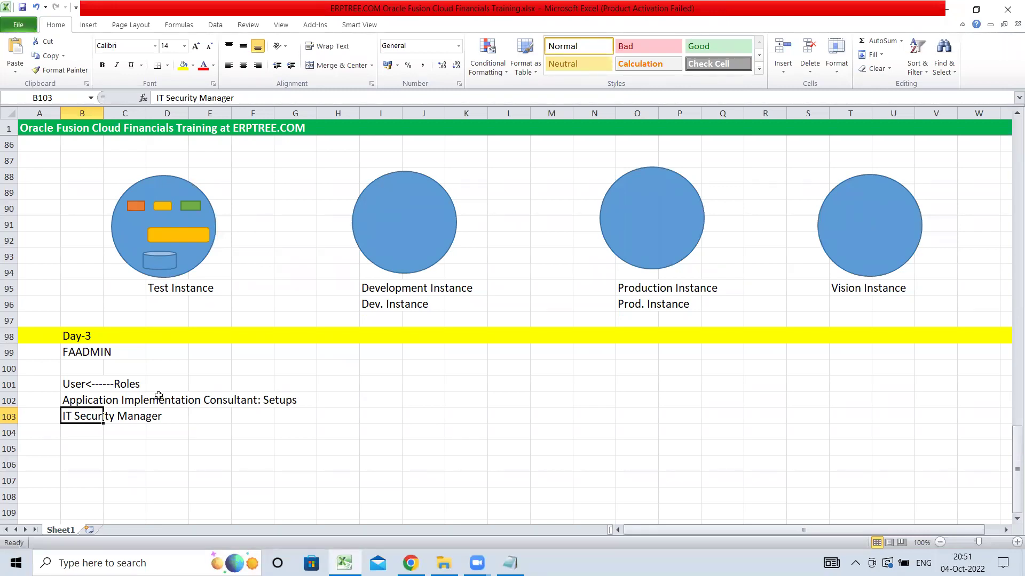
{"action": "left_click_drag", "start_coordinate": [74, 402], "coordinate": [254, 407]}
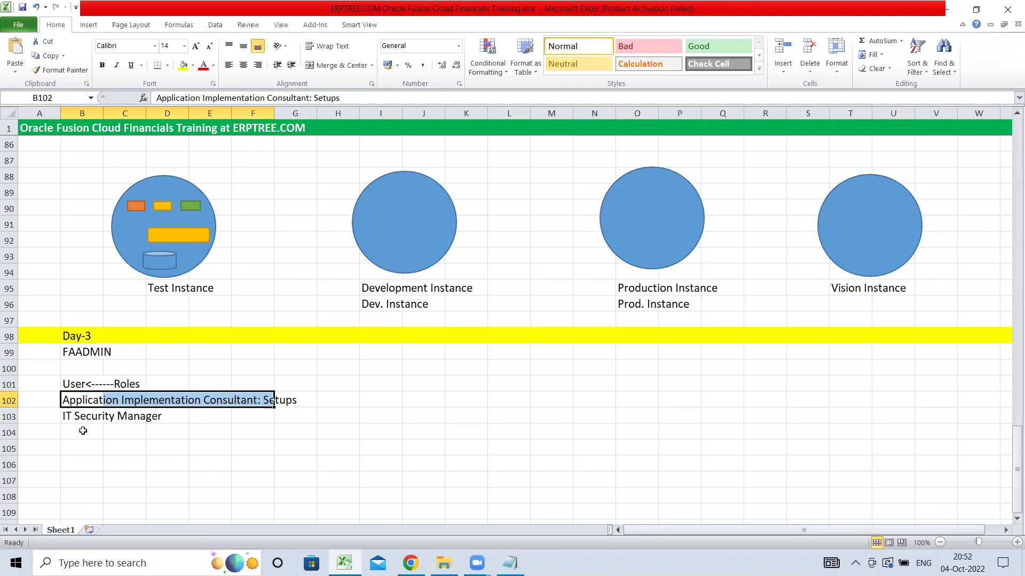
- Append ': Create New Users, Manage Roles' to the IT Security Manager entry in B103
{"action": "double_click", "coordinate": [63, 404]}
{"action": "left_click", "coordinate": [64, 403]}
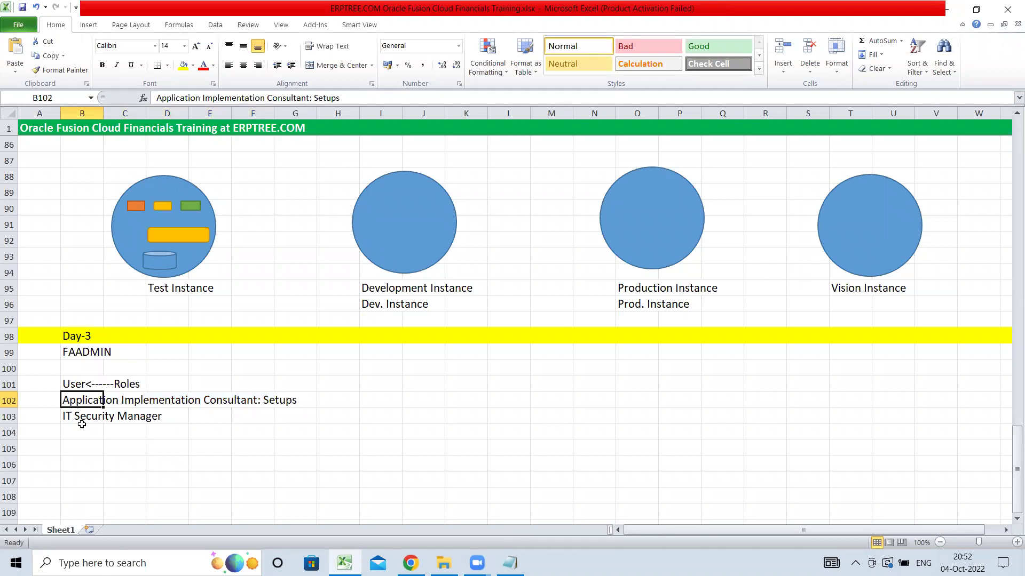
{"action": "left_click", "coordinate": [74, 416]}
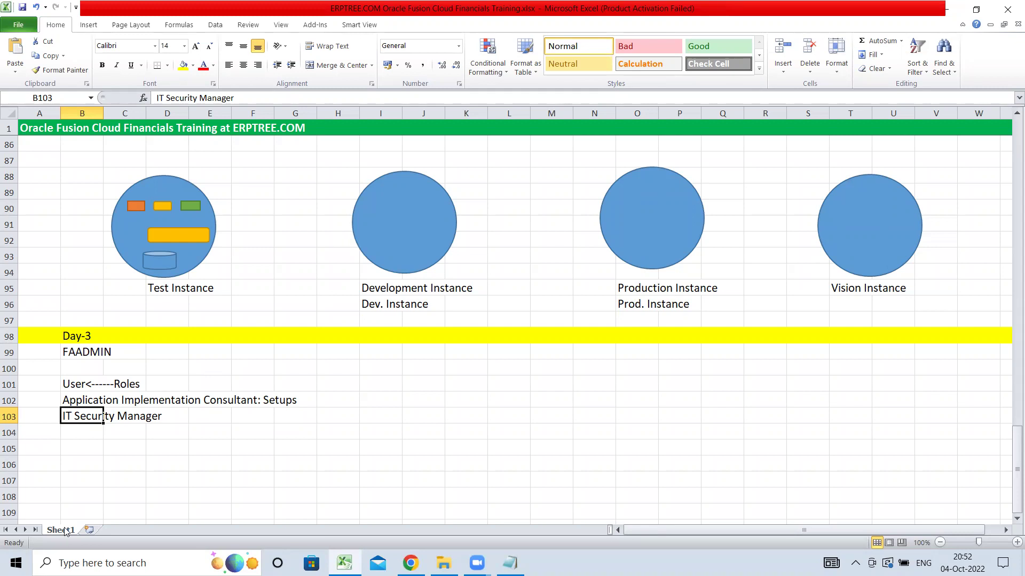
{"action": "left_click", "coordinate": [277, 97]}
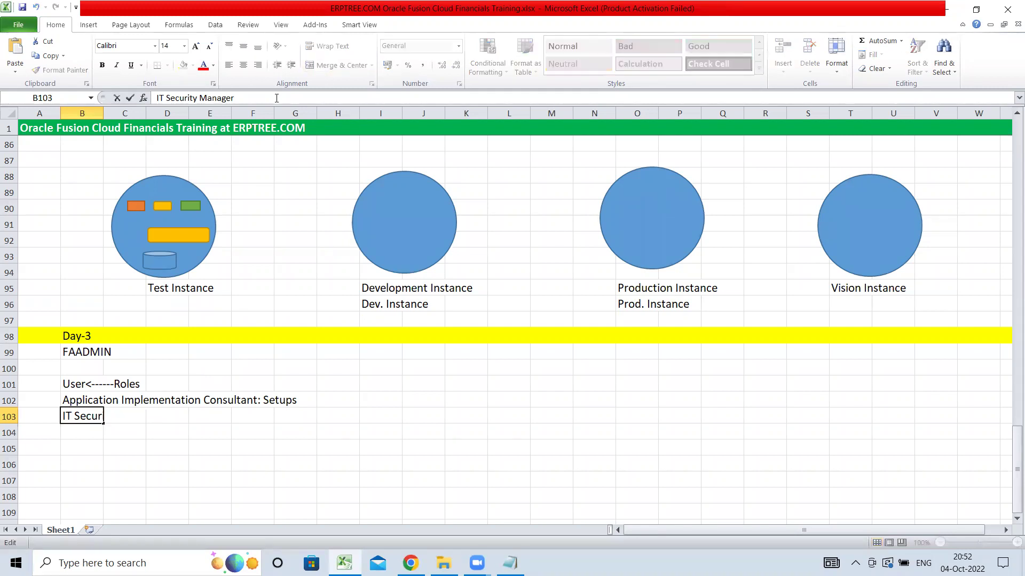
{"action": "type", "text": ": Create New User"}
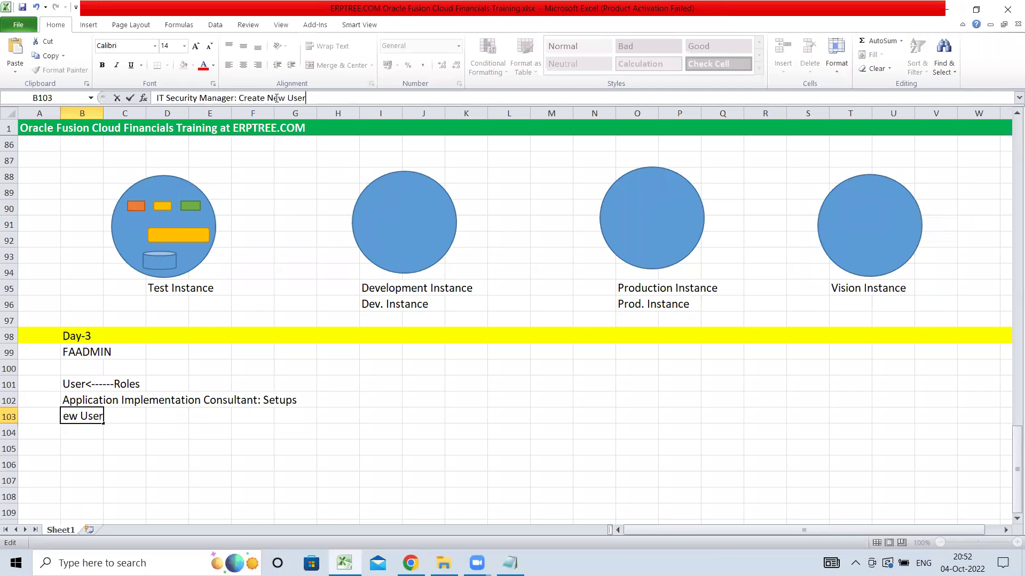
{"action": "type", "text": "s, Manage Roles"}
{"action": "key", "text": "Tab"}
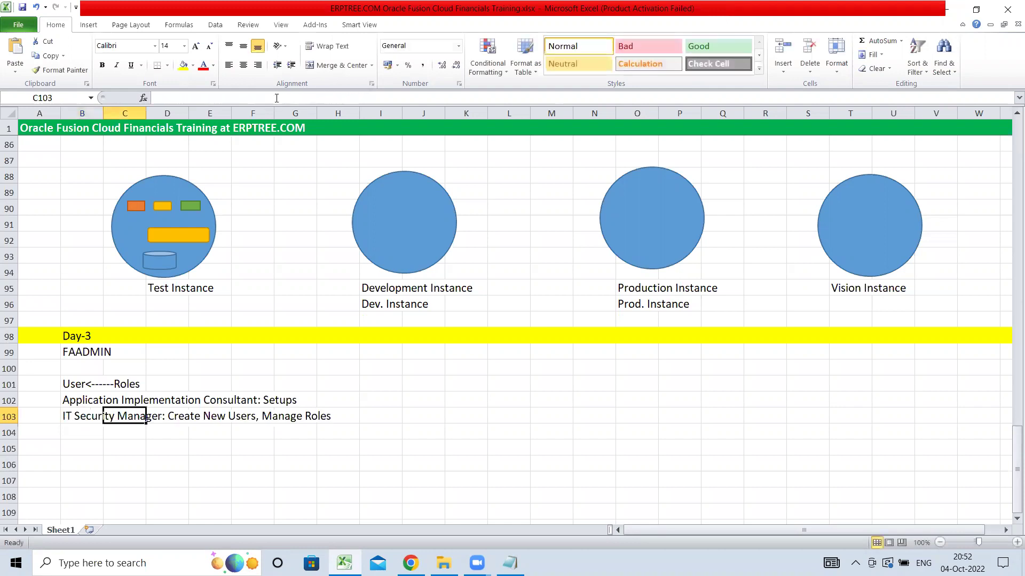
{"action": "left_click", "coordinate": [277, 97]}
{"action": "left_click", "coordinate": [266, 450]}
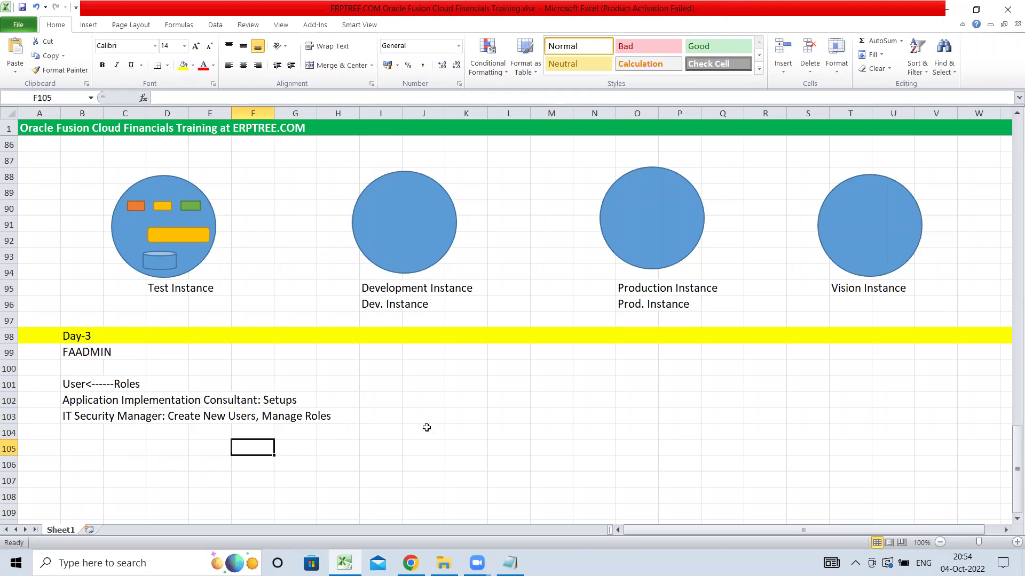
{"action": "left_click", "coordinate": [465, 406]}
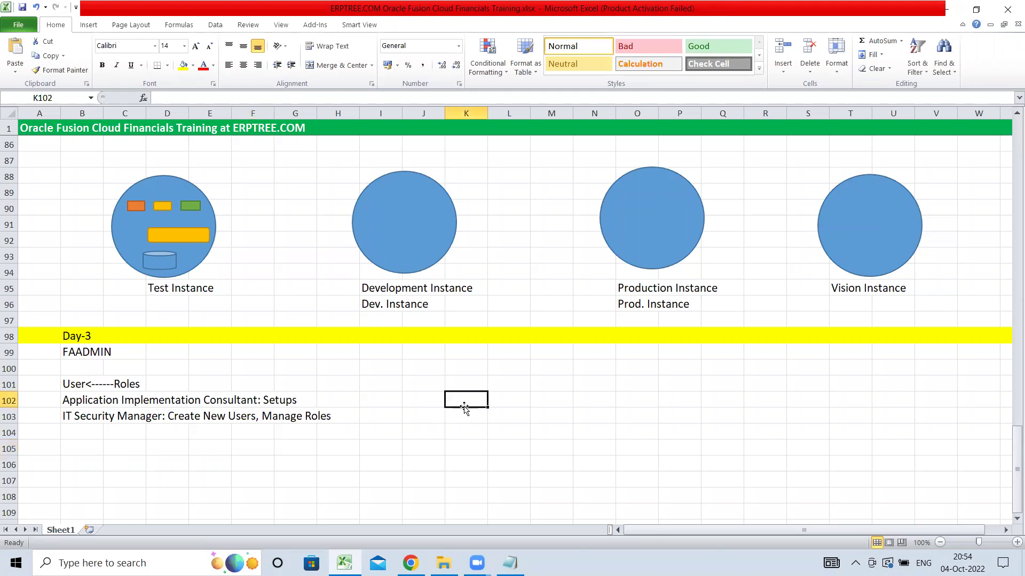
- Label K102 'Seeded Roles' beside the role descriptions B102:E103 and save the workbook
{"action": "type", "text": "Seed"}
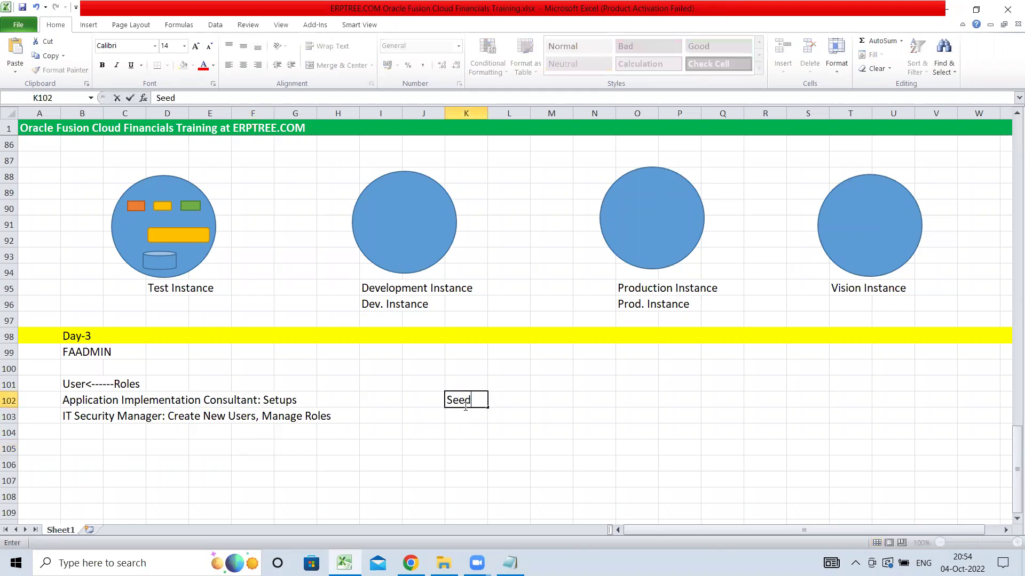
{"action": "type", "text": "ed Roles"}
{"action": "left_click_drag", "start_coordinate": [69, 405], "coordinate": [197, 414]}
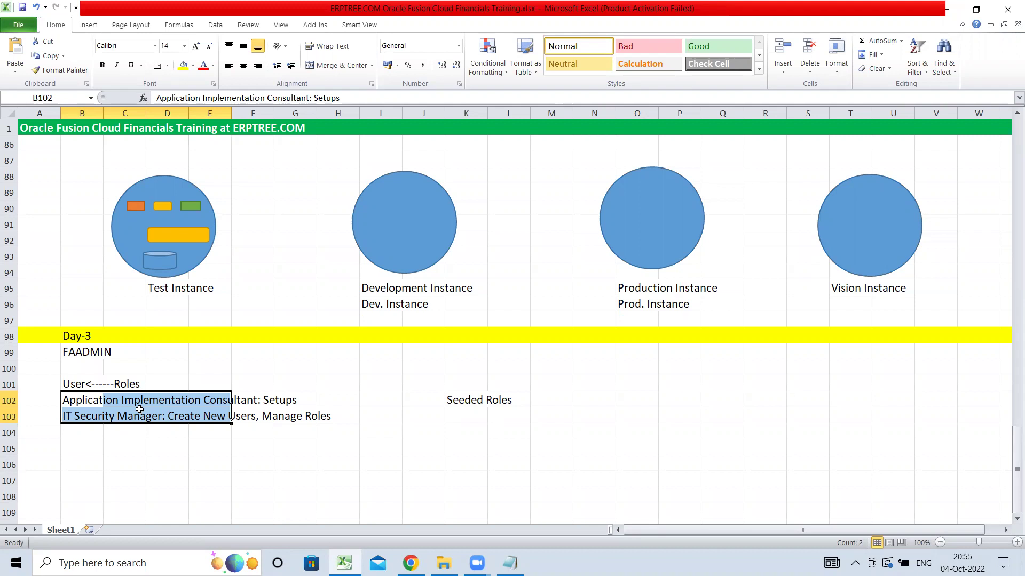
{"action": "key", "text": "ctrl+s"}
- Enter Instance, POD and Environment in L94:L96 between the Development and Production labels
{"action": "scroll", "coordinate": [461, 327], "scroll_direction": "up", "scroll_amount": 1}
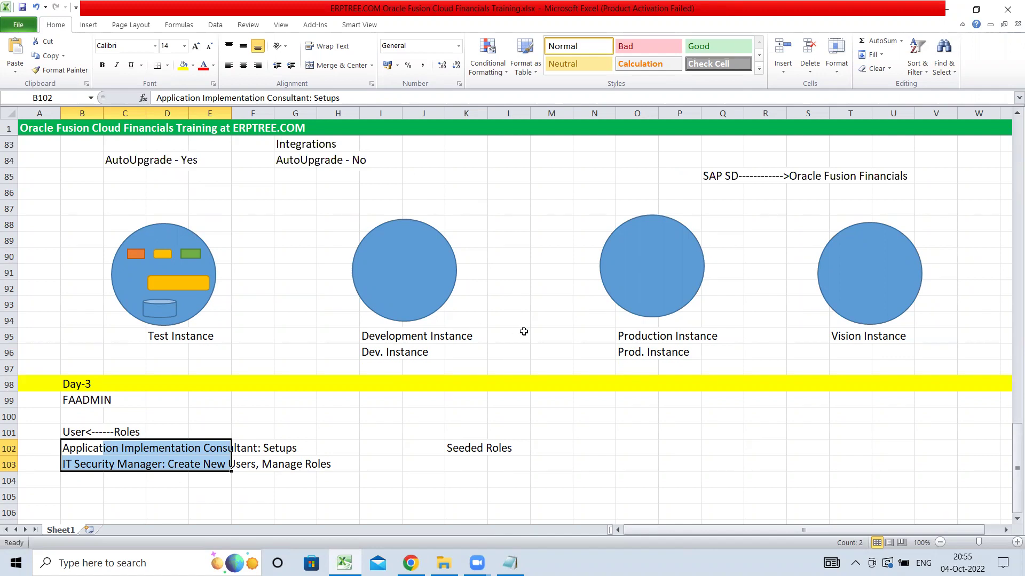
{"action": "left_click", "coordinate": [512, 339]}
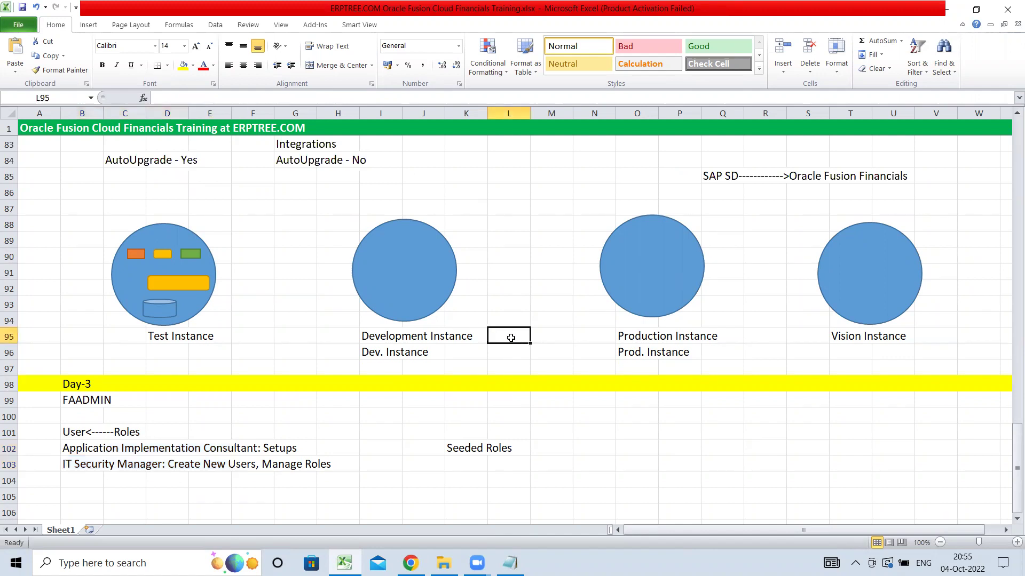
{"action": "type", "text": "I"}
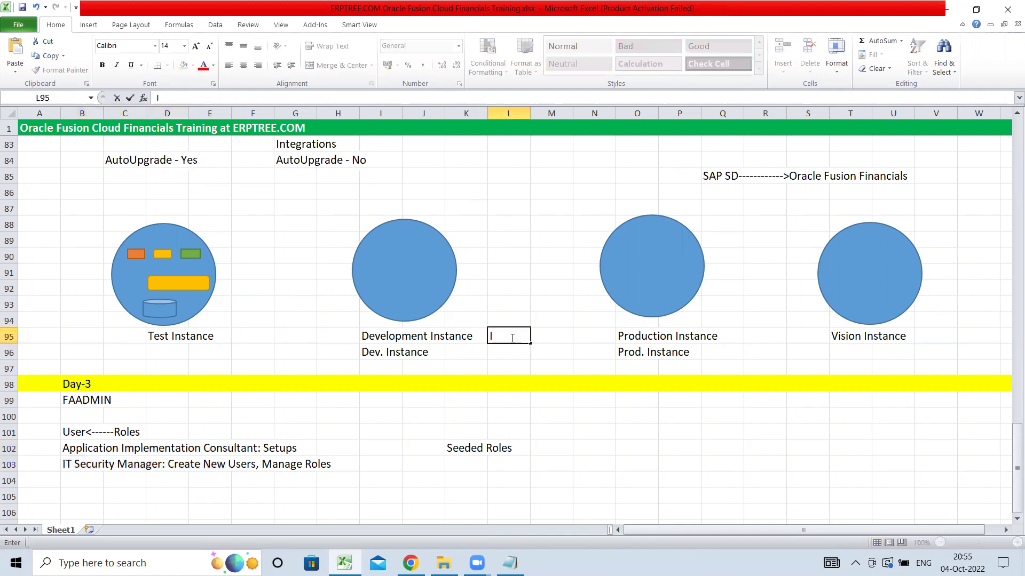
{"action": "key", "text": "Up"}
{"action": "key", "text": "BackSpace"}
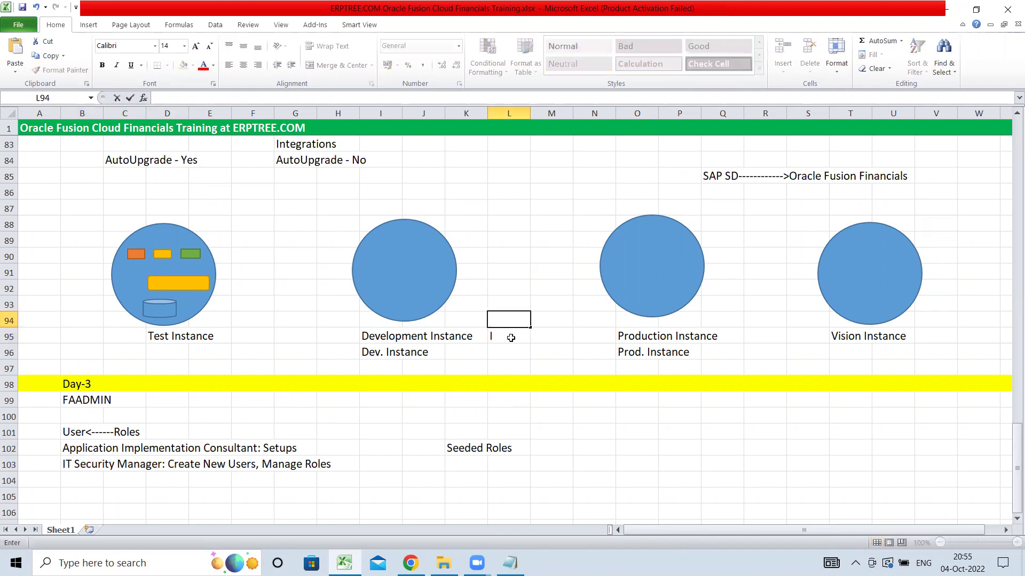
{"action": "type", "text": "Instance"}
{"action": "key", "text": "Return"}
{"action": "type", "text": "POD"}
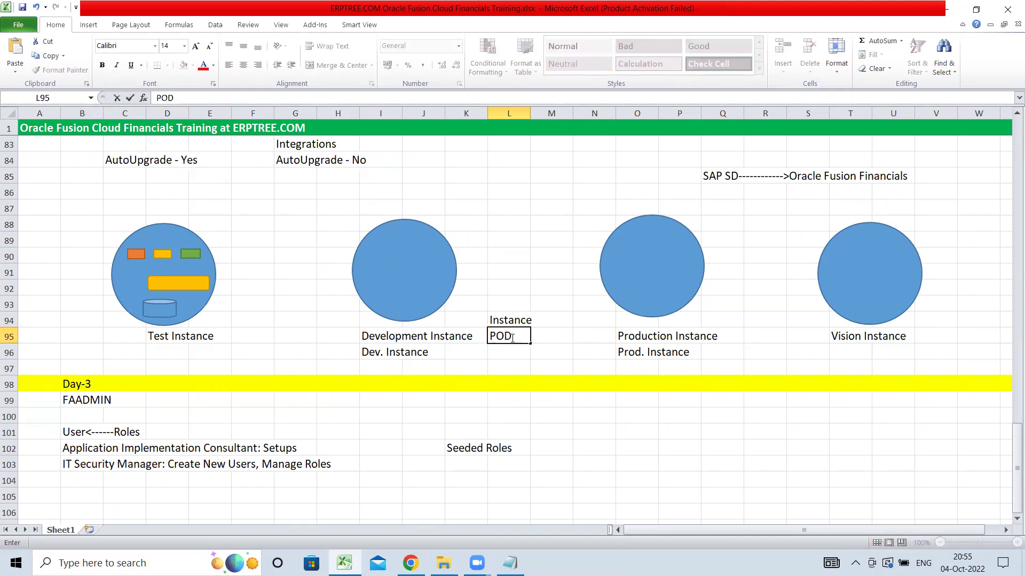
{"action": "key", "text": "Return"}
{"action": "type", "text": "E"}
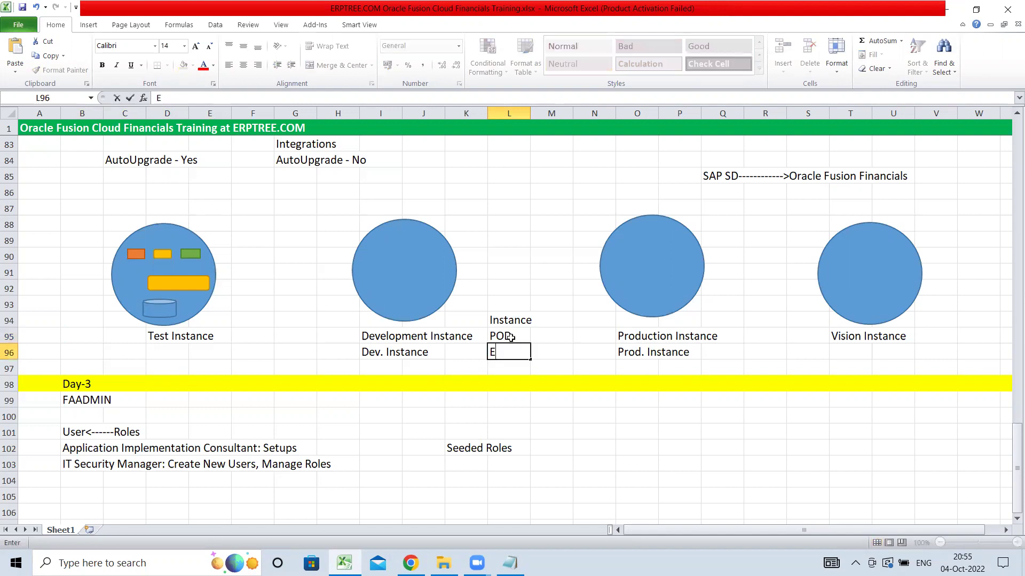
{"action": "type", "text": "nvironment"}
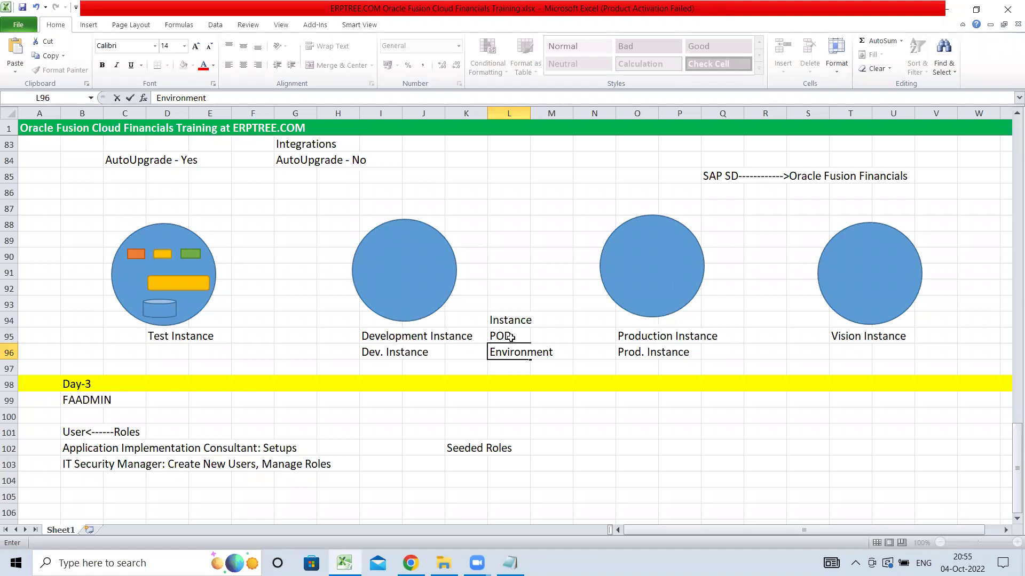
{"action": "left_click", "coordinate": [558, 337]}
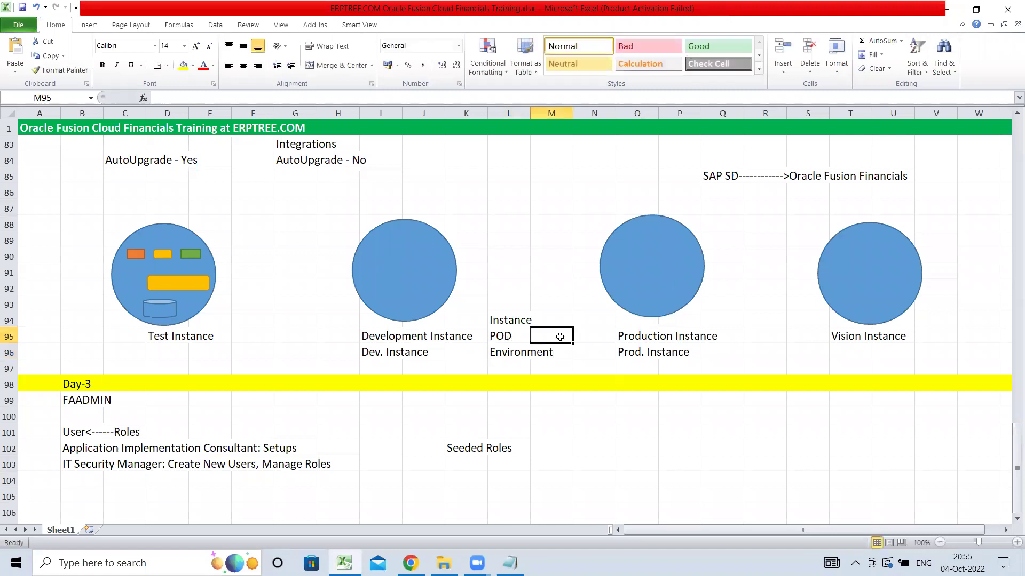
- Relate the Instance, POD and Environment terms to the Test, Development and Production labels, selecting L94:L96
{"action": "left_click", "coordinate": [521, 319]}
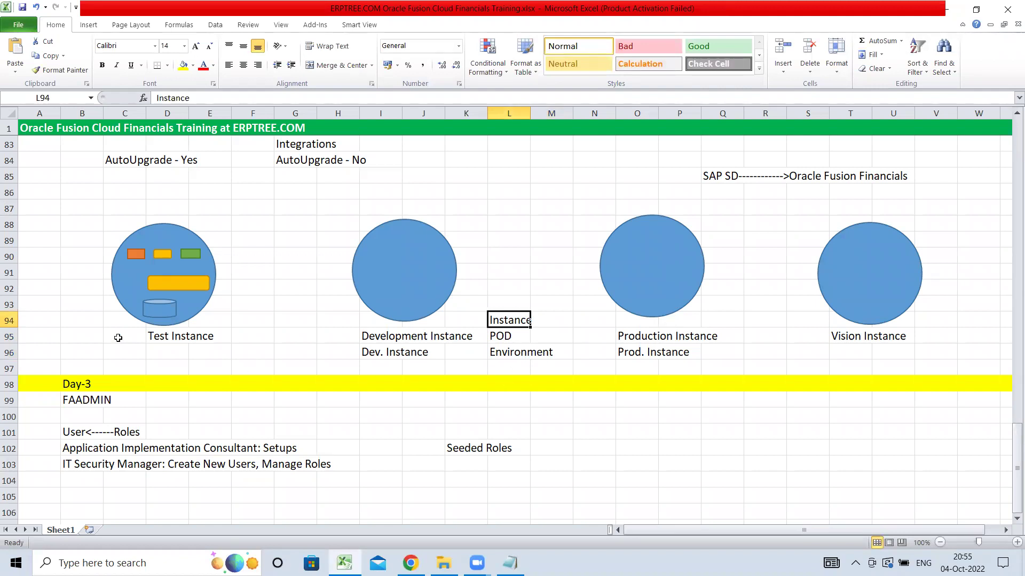
{"action": "left_click", "coordinate": [502, 333]}
{"action": "left_click", "coordinate": [514, 358]}
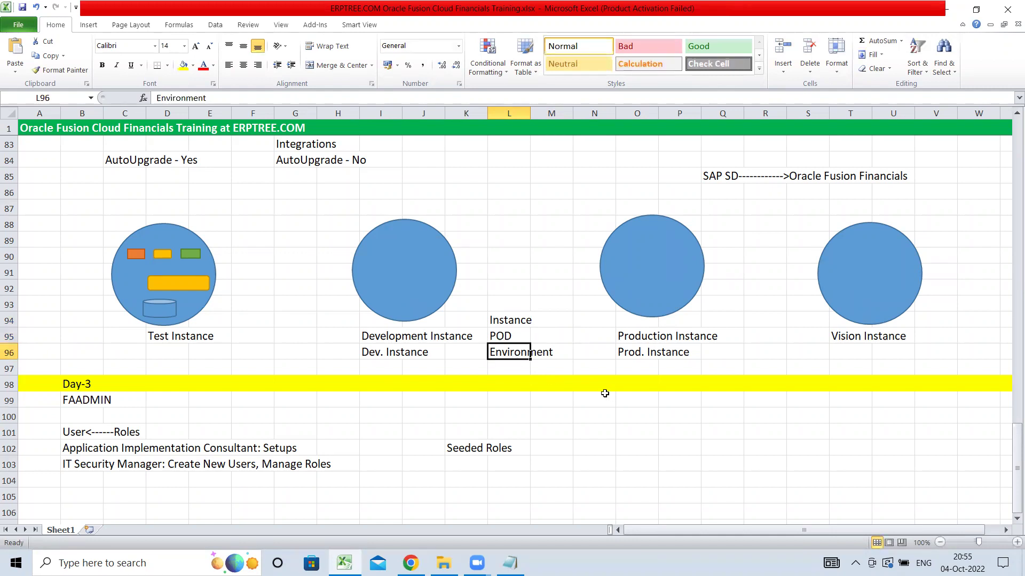
{"action": "left_click", "coordinate": [151, 336]}
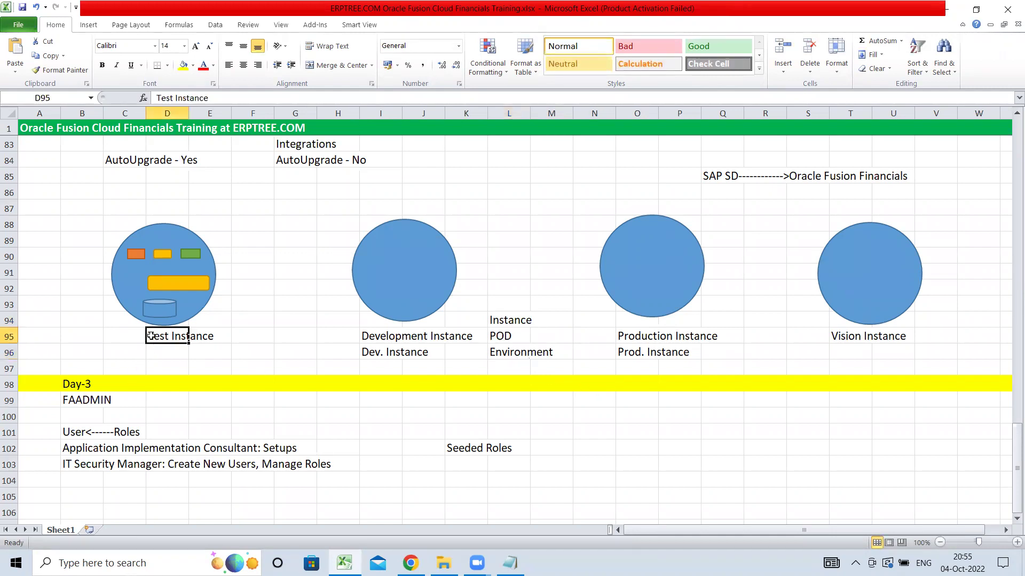
{"action": "left_click", "coordinate": [372, 337]}
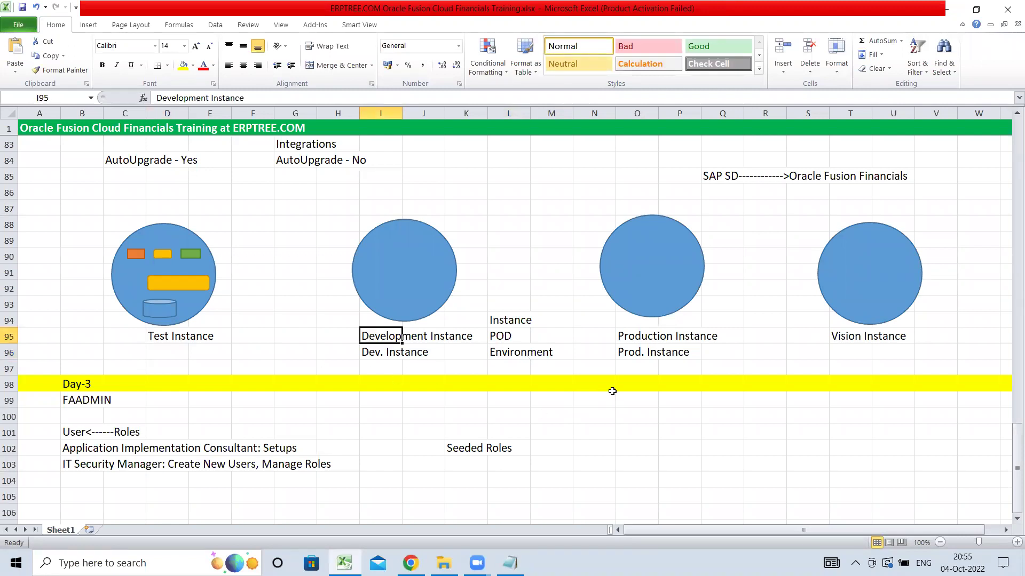
{"action": "left_click", "coordinate": [645, 338]}
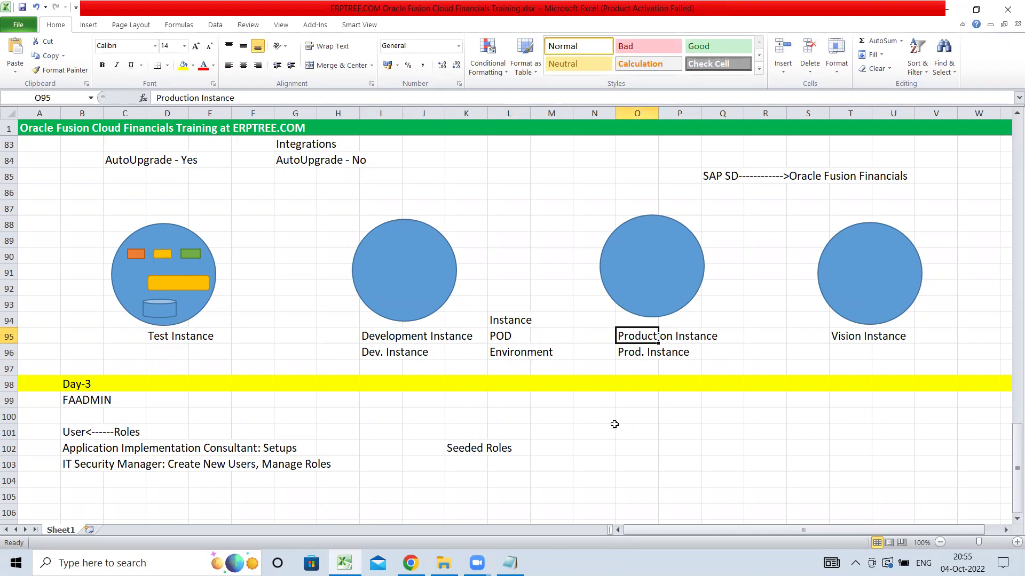
{"action": "left_click_drag", "start_coordinate": [501, 326], "coordinate": [506, 353]}
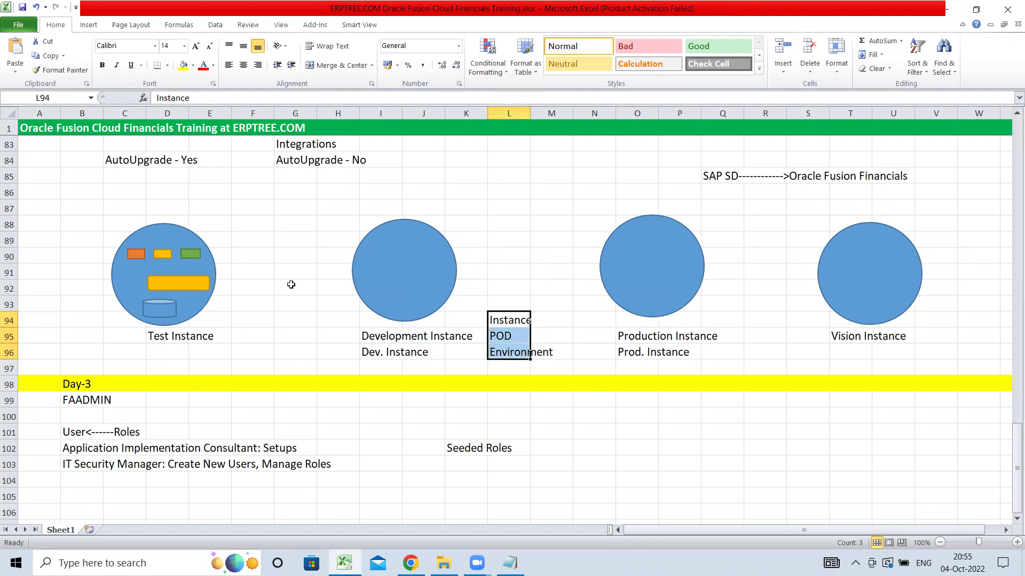
- Review the FAADMIN and role lines, then select cell B101 holding the User<------Roles note
{"action": "scroll", "coordinate": [294, 397], "scroll_direction": "down", "scroll_amount": 3}
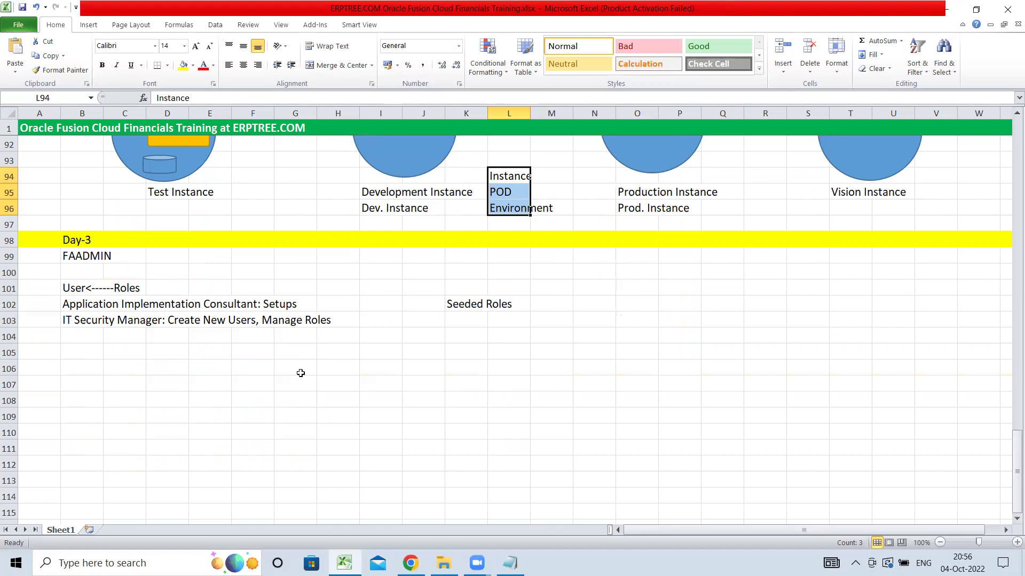
{"action": "left_click", "coordinate": [75, 304]}
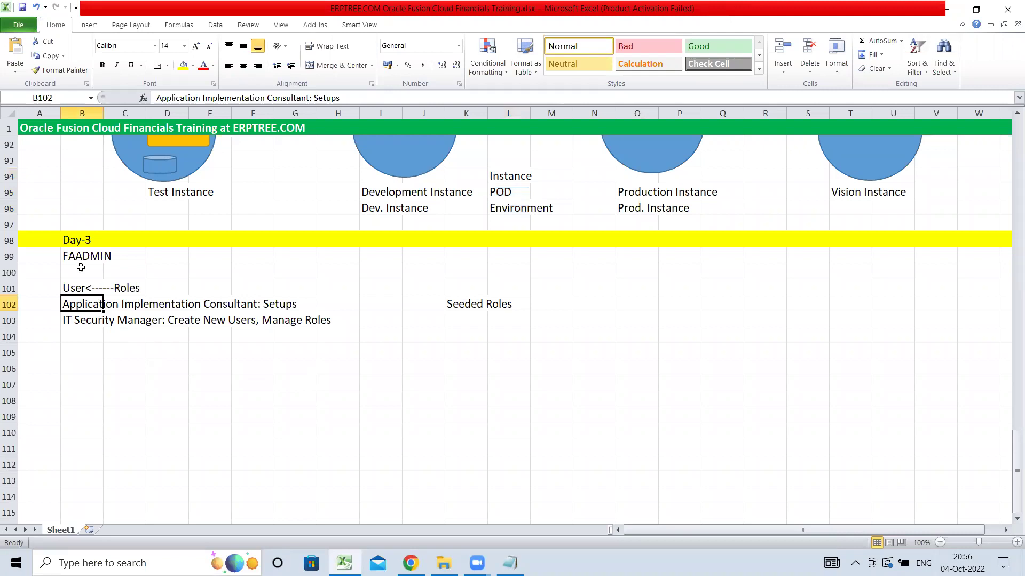
{"action": "left_click", "coordinate": [82, 257]}
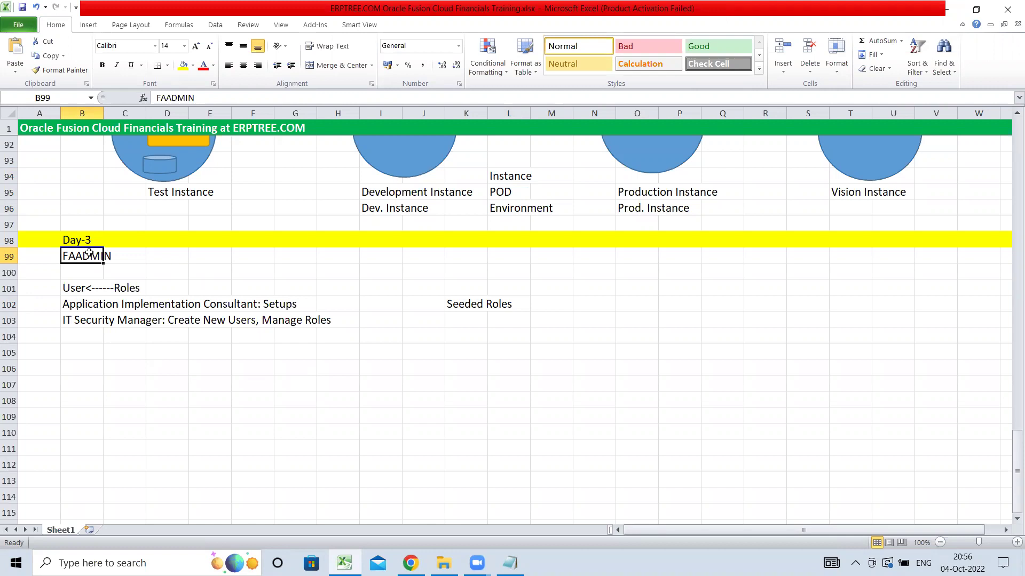
{"action": "left_click", "coordinate": [88, 352]}
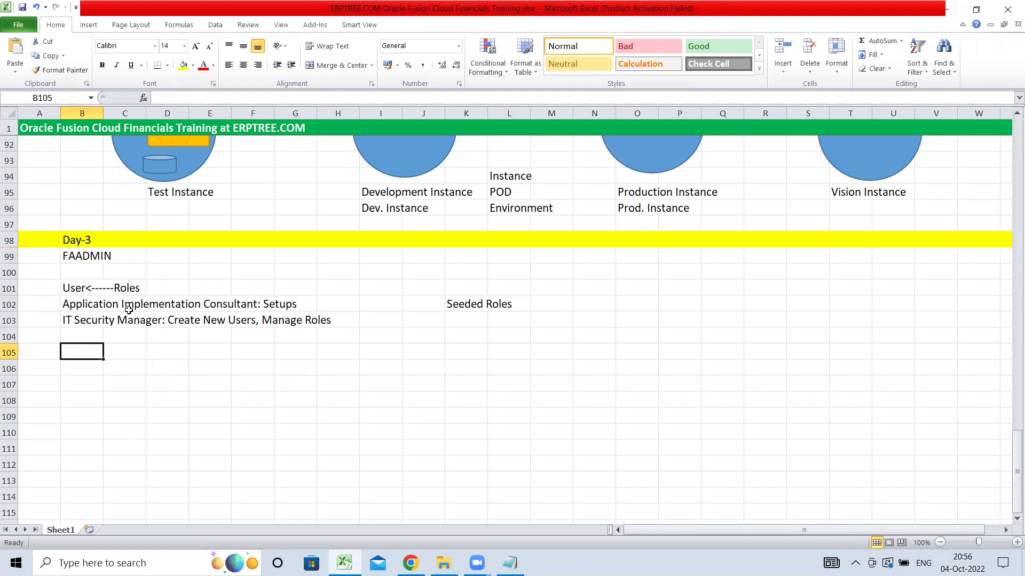
{"action": "left_click", "coordinate": [85, 290]}
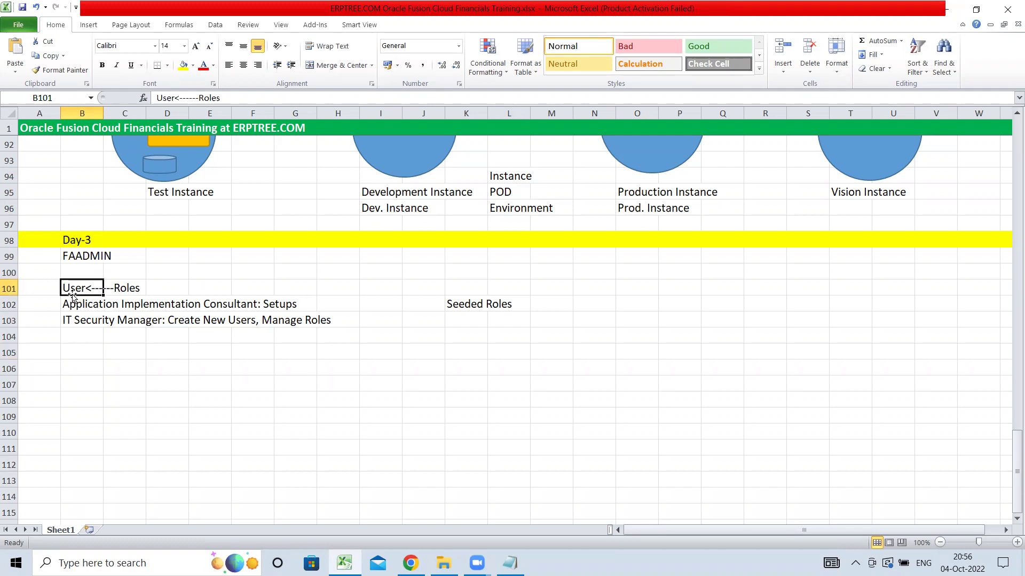
- Replace the B101 note with a bold red 'Implementation User' heading above the role lines
{"action": "key", "text": "Delete"}
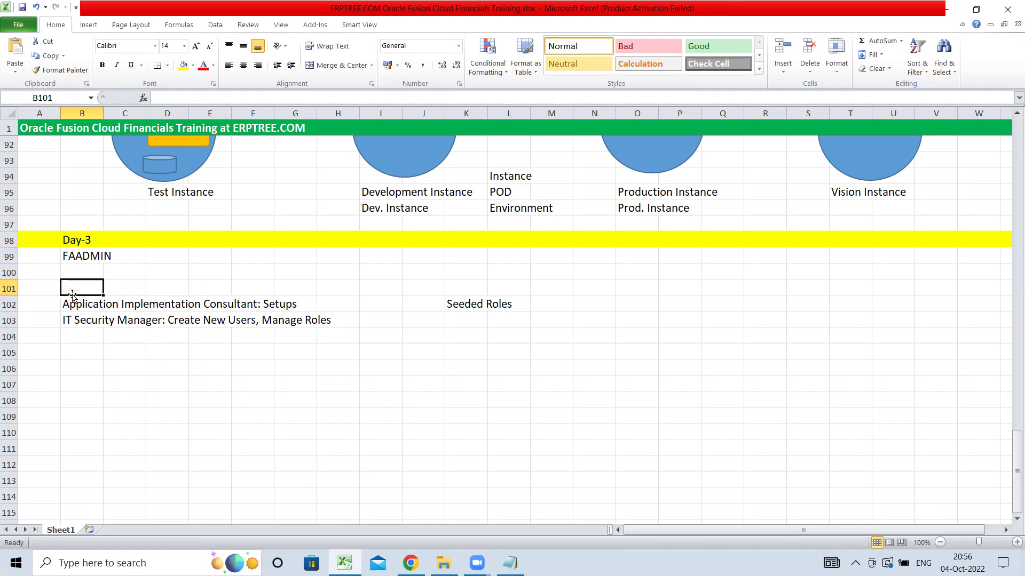
{"action": "type", "text": "Impleme"}
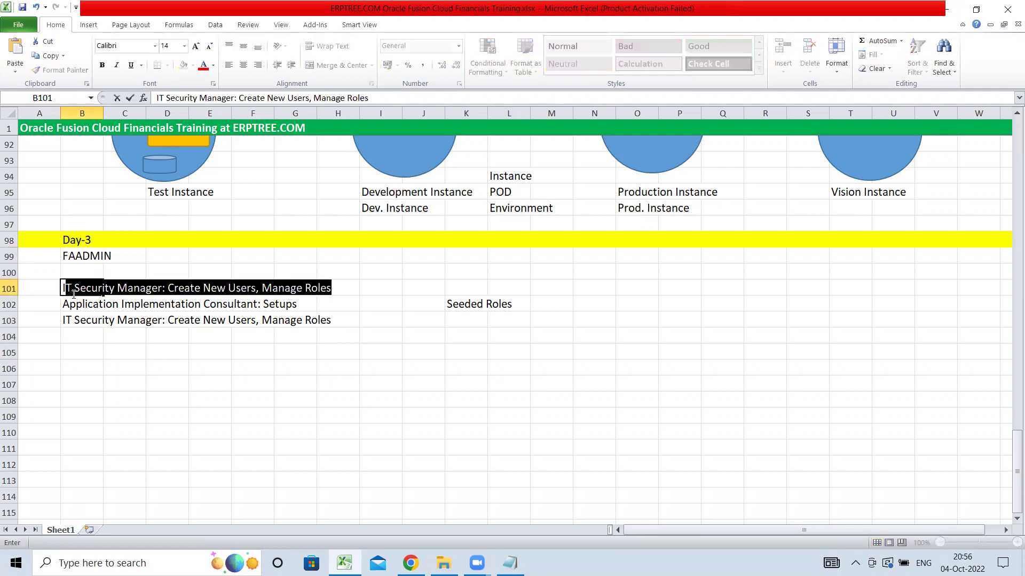
{"action": "type", "text": "ntation User"}
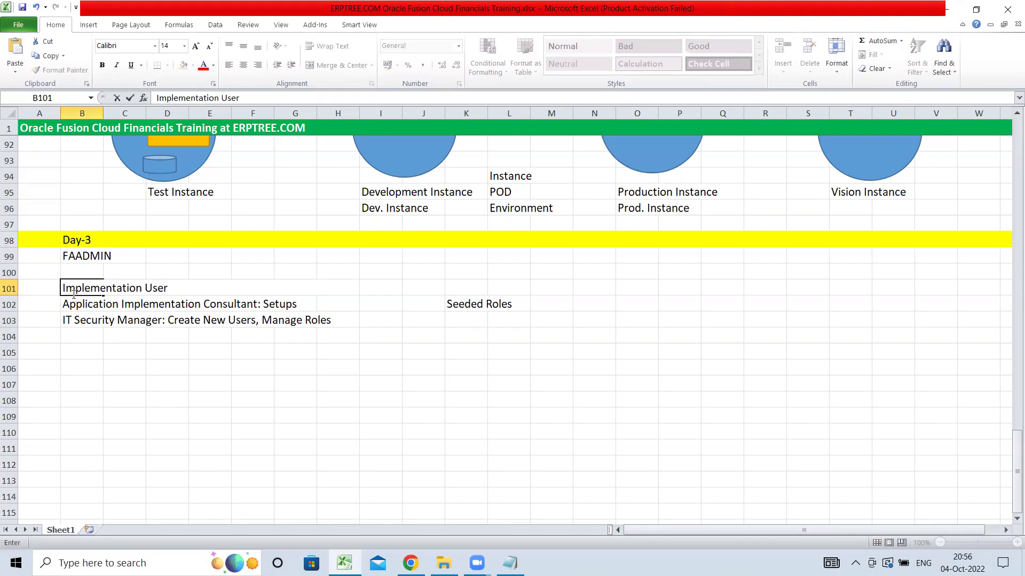
{"action": "key", "text": "ctrl+Return"}
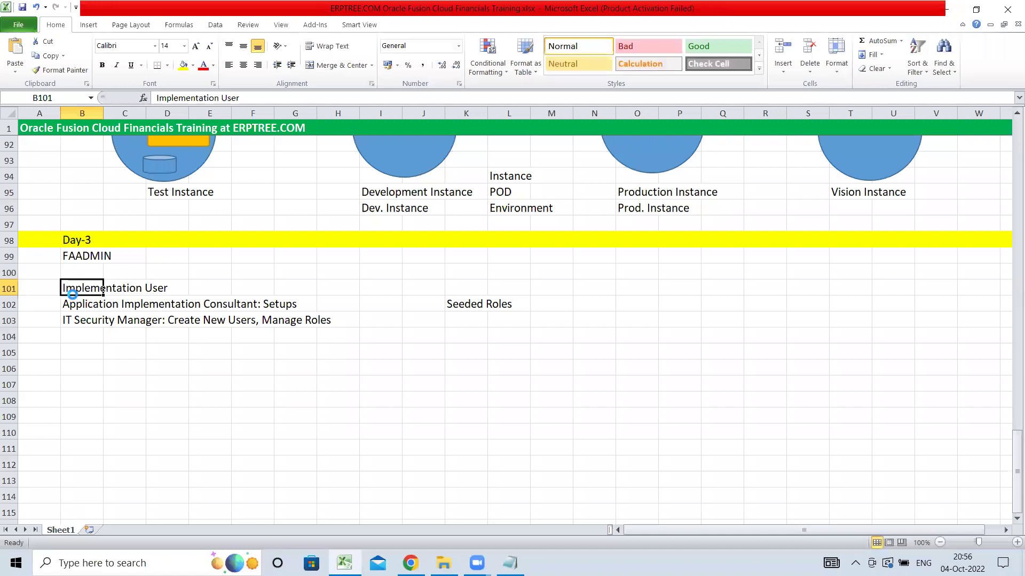
{"action": "key", "text": "ctrl+b"}
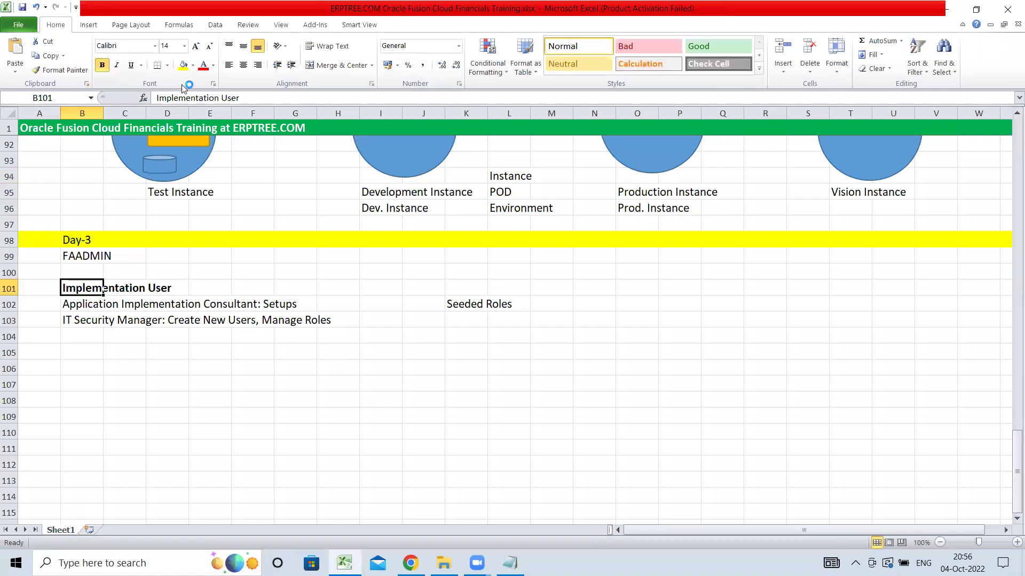
{"action": "left_click", "coordinate": [208, 69]}
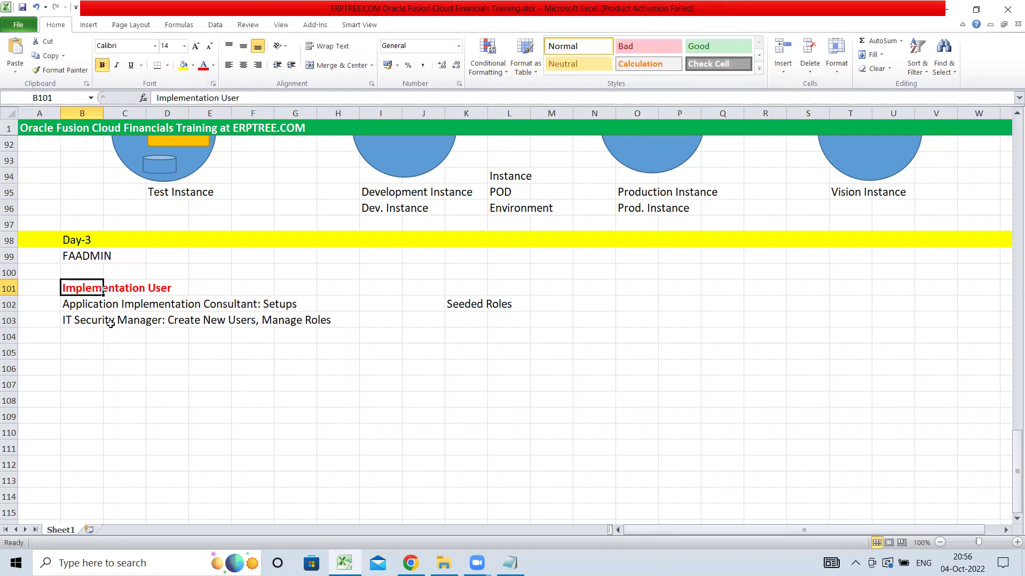
{"action": "left_click_drag", "start_coordinate": [74, 306], "coordinate": [330, 322]}
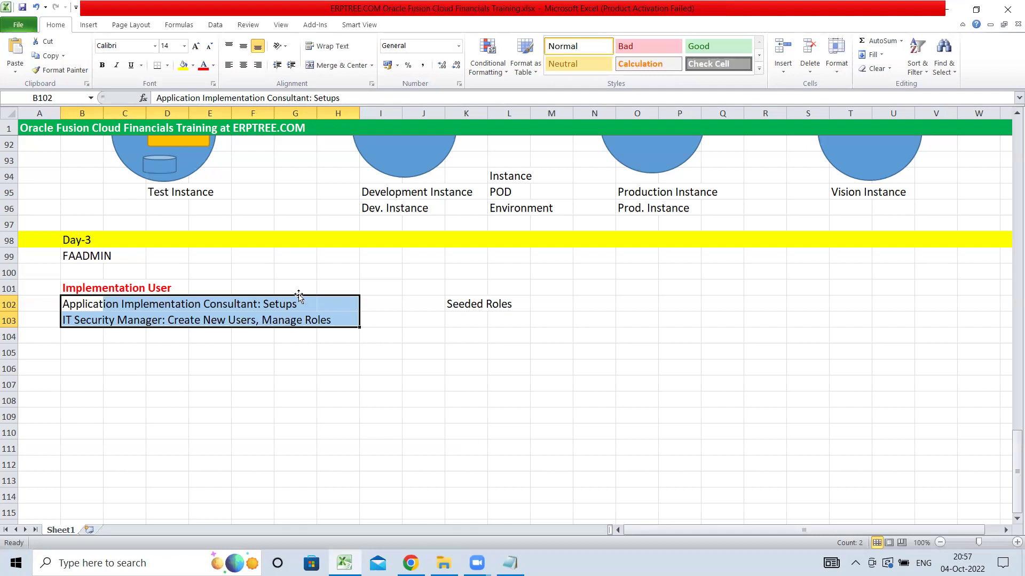
- Deselect the Day-3 role notes, check Zoom, then bring Chrome's empty New Tab forward
{"action": "left_click", "coordinate": [210, 257]}
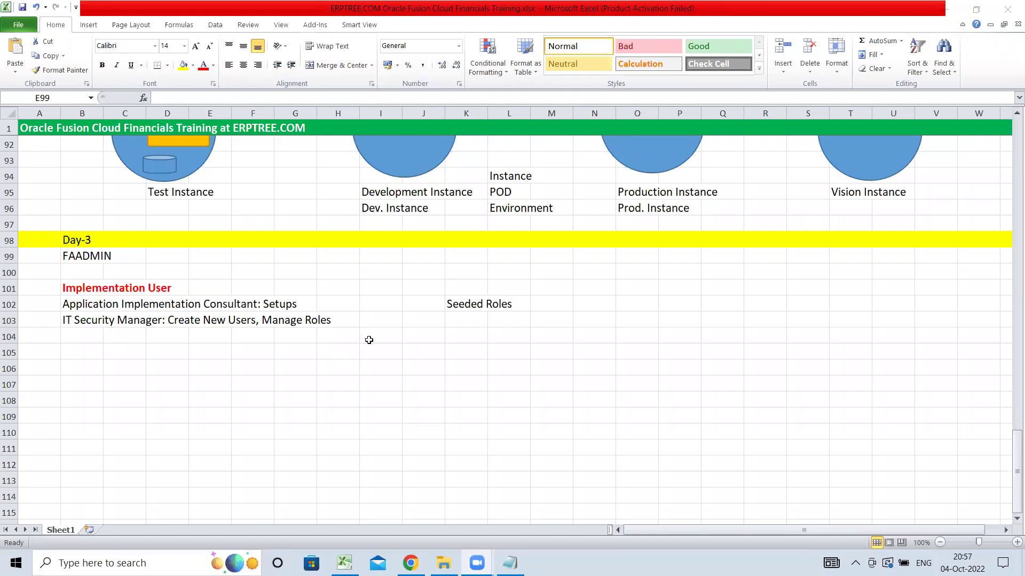
{"action": "left_click", "coordinate": [373, 317]}
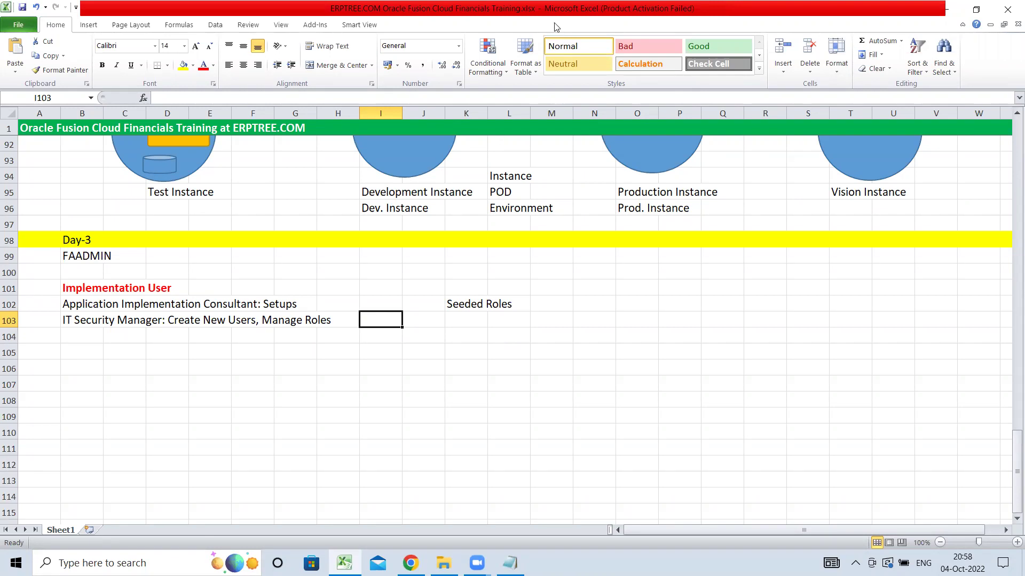
{"action": "left_click", "coordinate": [157, 29]}
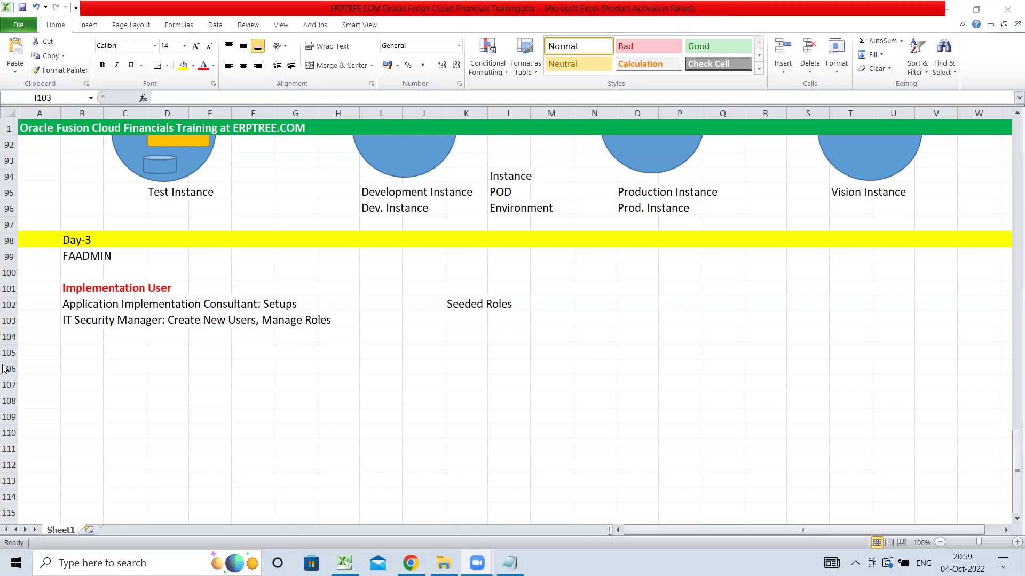
{"action": "left_click", "coordinate": [85, 289]}
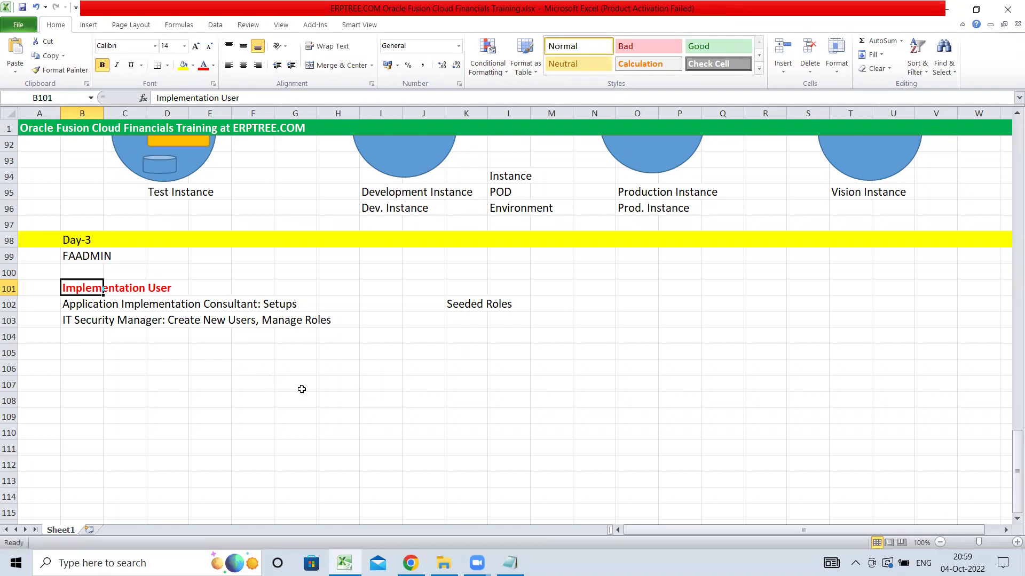
{"action": "mouse_move", "coordinate": [411, 563]}
{"action": "left_click", "coordinate": [447, 532]}
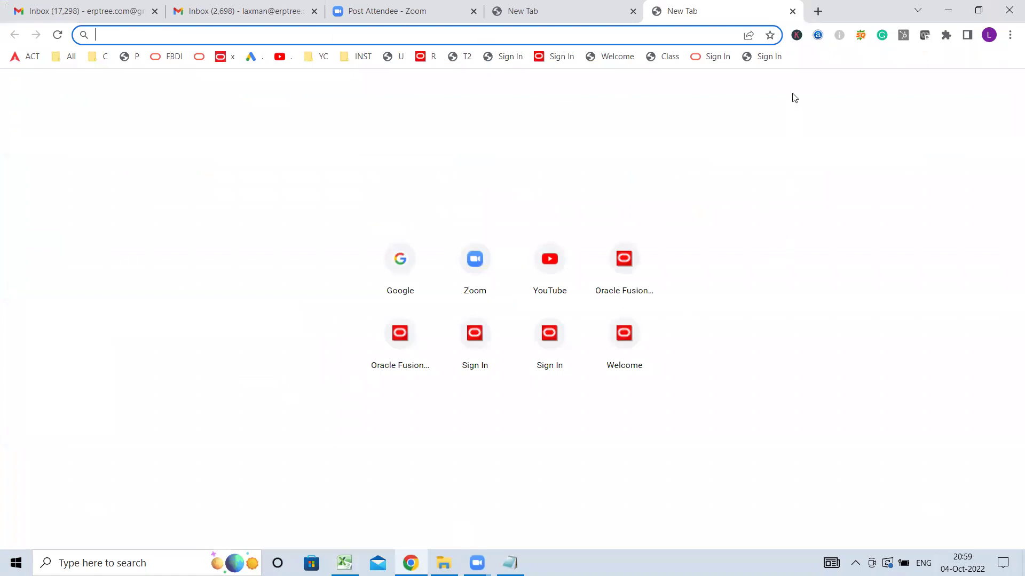
- Open the Oracle Fusion Sign In bookmark and choose Sign Out from the FI user menu
{"action": "left_click", "coordinate": [768, 56]}
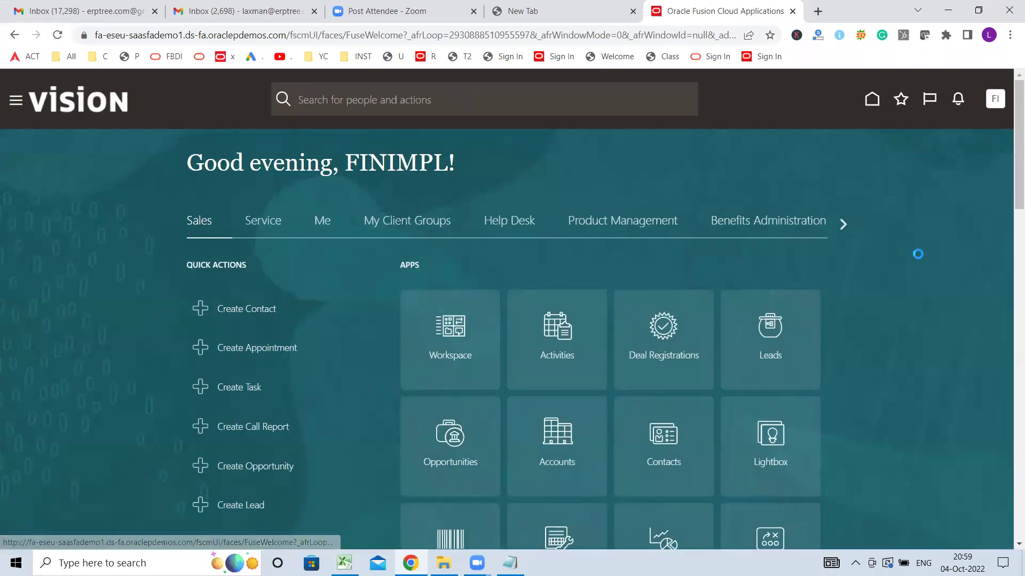
{"action": "left_click", "coordinate": [995, 99]}
{"action": "left_click", "coordinate": [970, 133]}
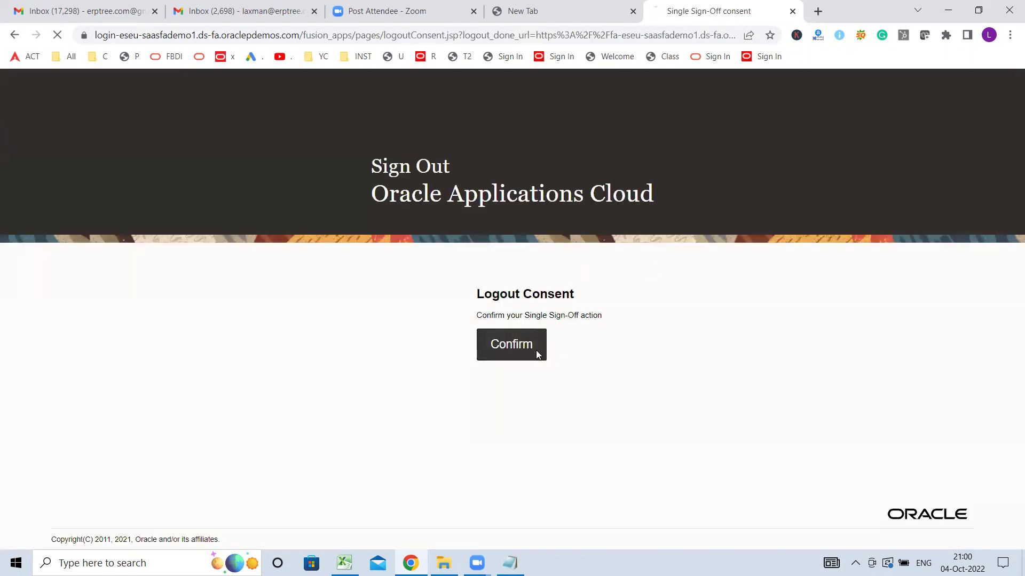
- Confirm the sign-out, then sign in again with the implementation user ID and its password
{"action": "left_click", "coordinate": [536, 350]}
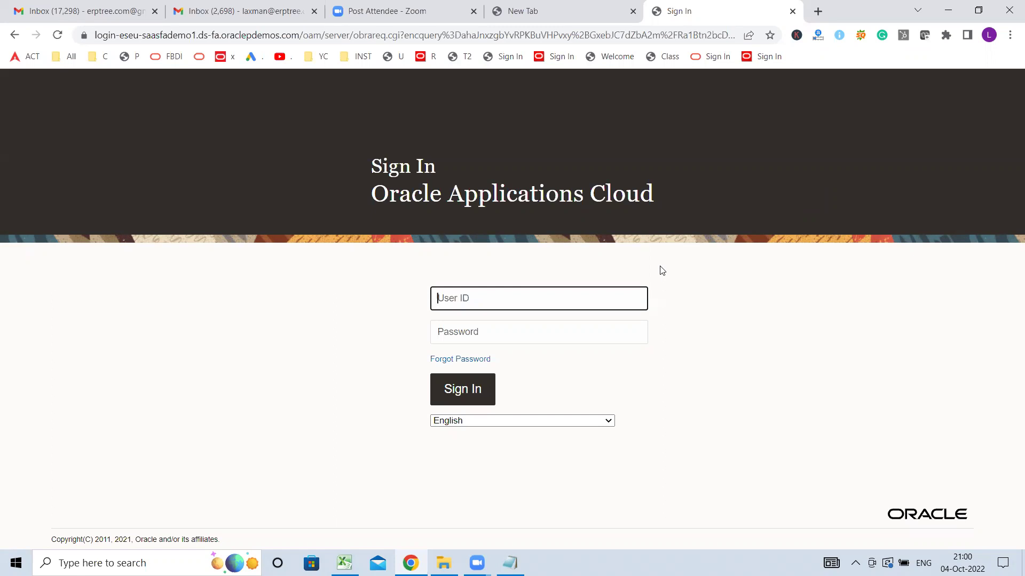
{"action": "type", "text": "FINIMPL"}
{"action": "key", "text": "Tab"}
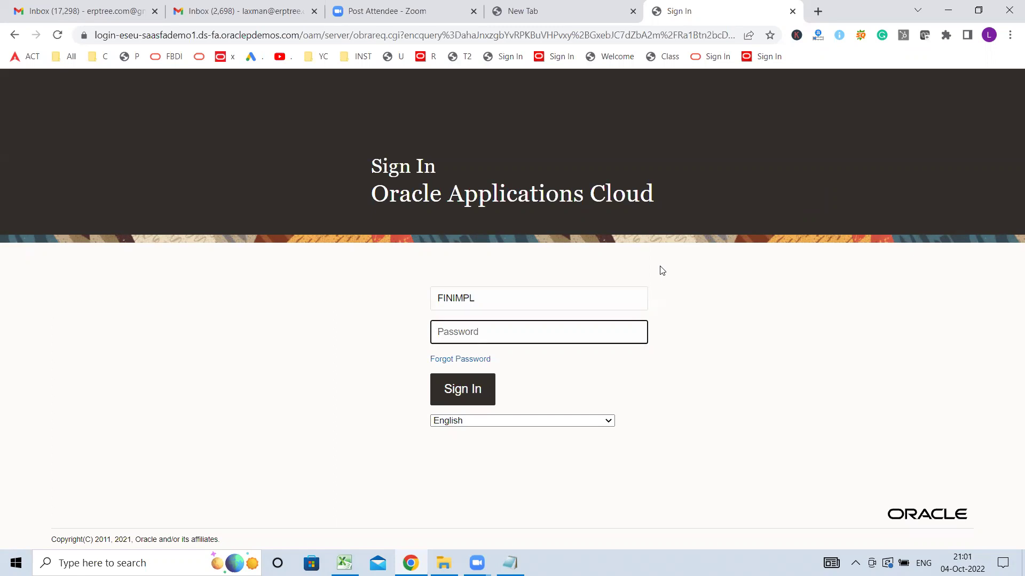
{"action": "type", "text": "****"}
{"action": "left_click", "coordinate": [458, 394]}
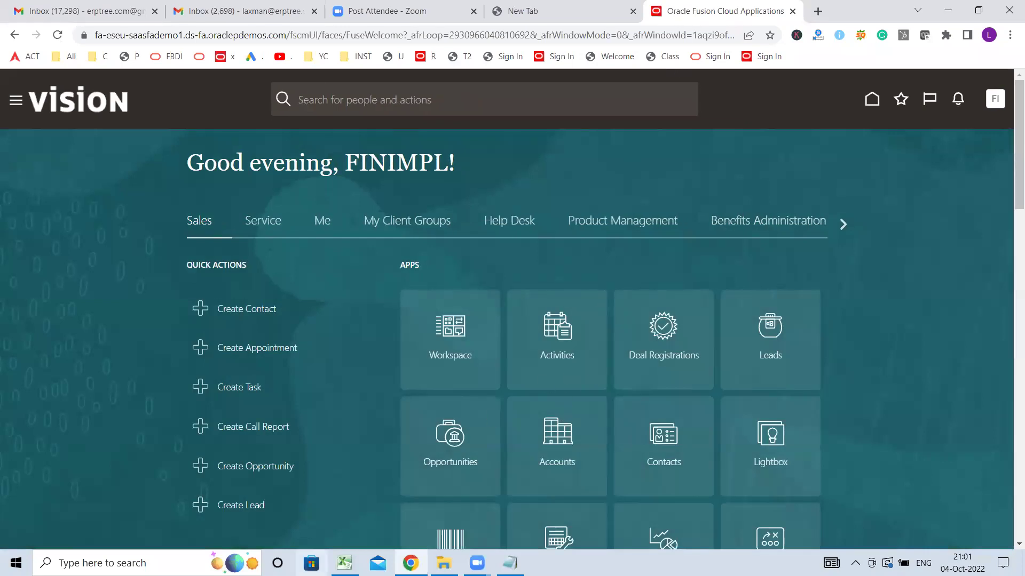
{"action": "left_click", "coordinate": [344, 563]}
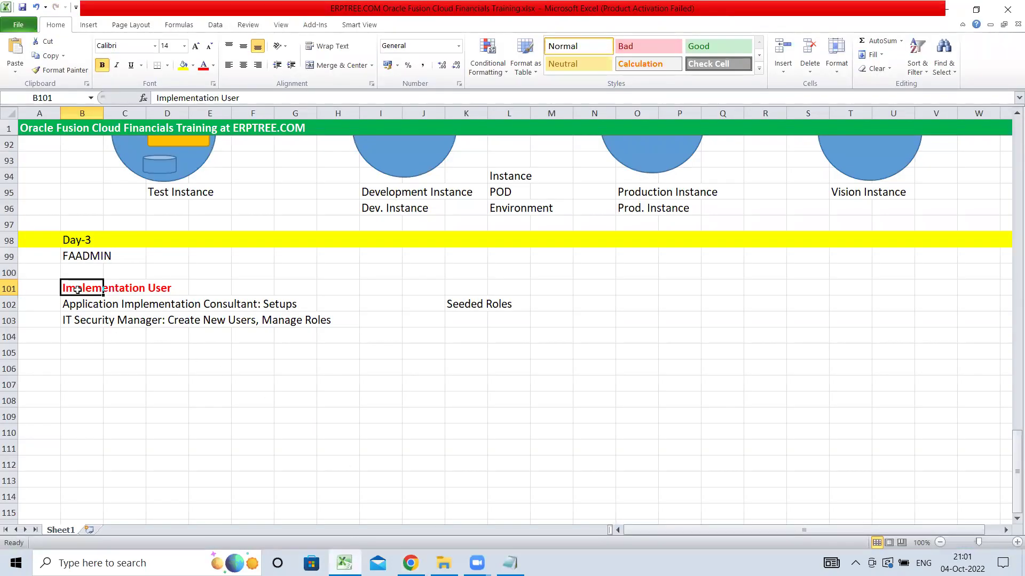
{"action": "left_click_drag", "start_coordinate": [77, 290], "coordinate": [156, 285]}
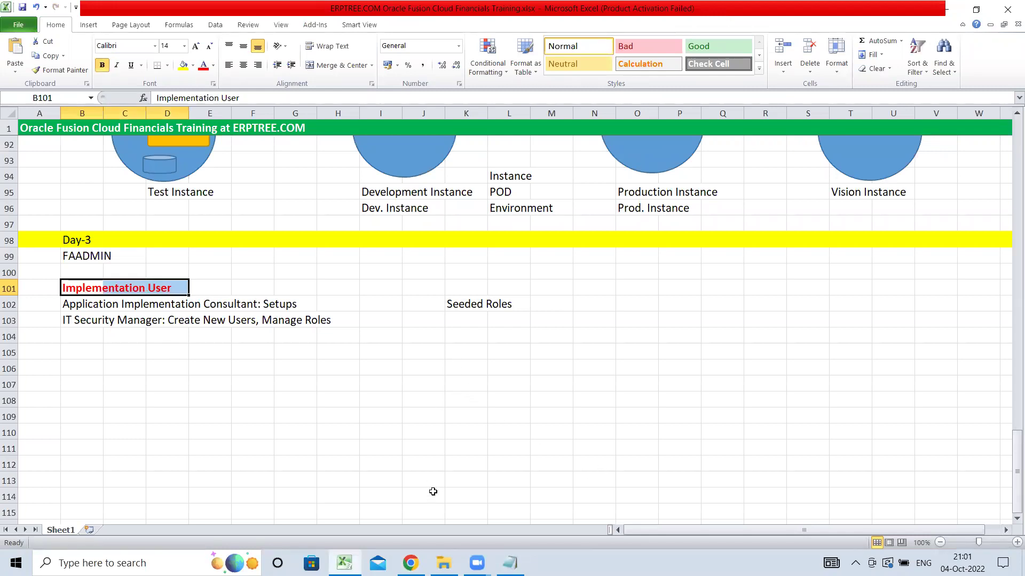
{"action": "left_click", "coordinate": [410, 563]}
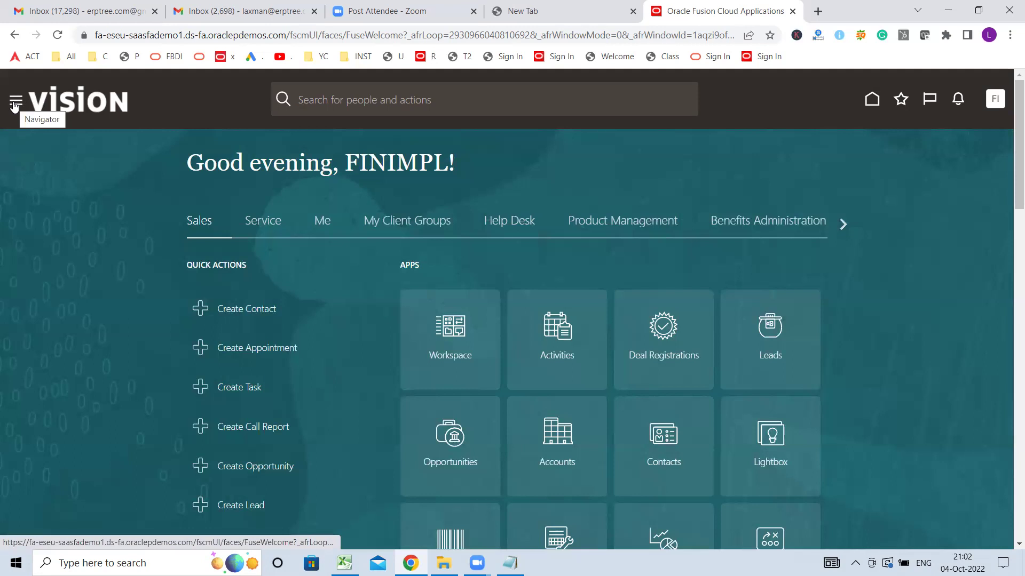
- Open the Navigator and expand the Tools group so Security Console is listed
{"action": "left_click", "coordinate": [14, 103]}
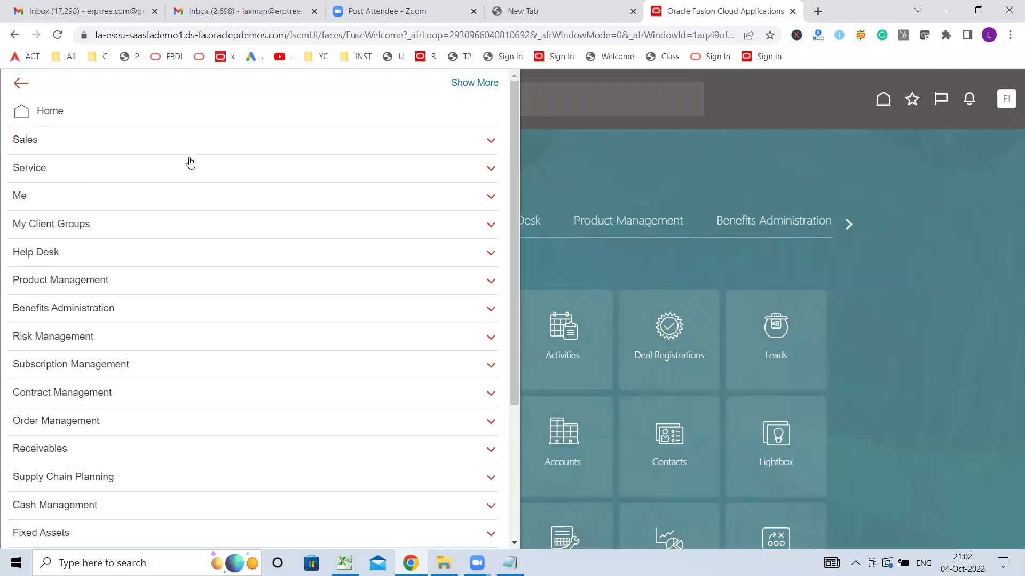
{"action": "scroll", "coordinate": [190, 162], "scroll_direction": "down", "scroll_amount": 4}
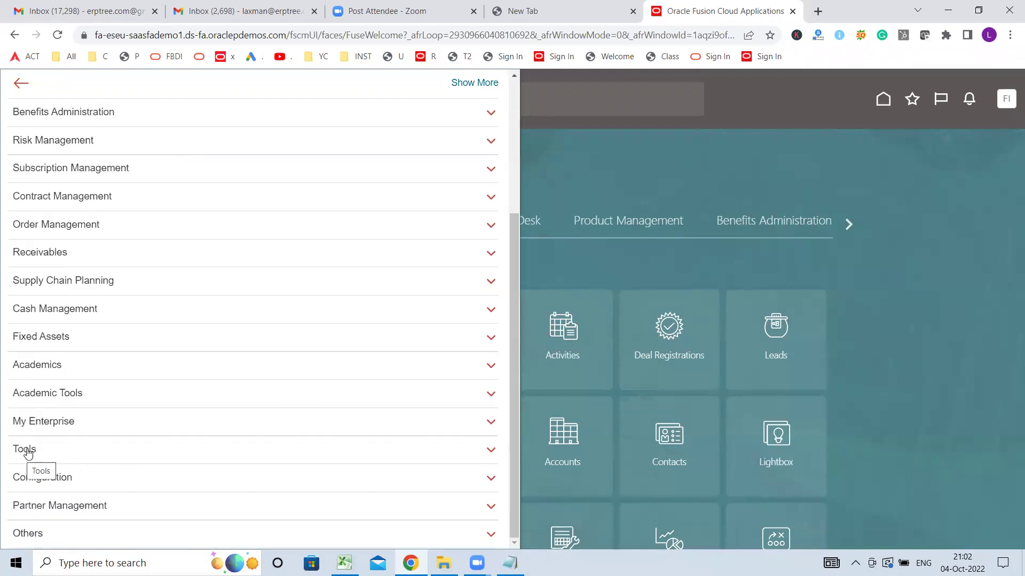
{"action": "left_click", "coordinate": [811, 105]}
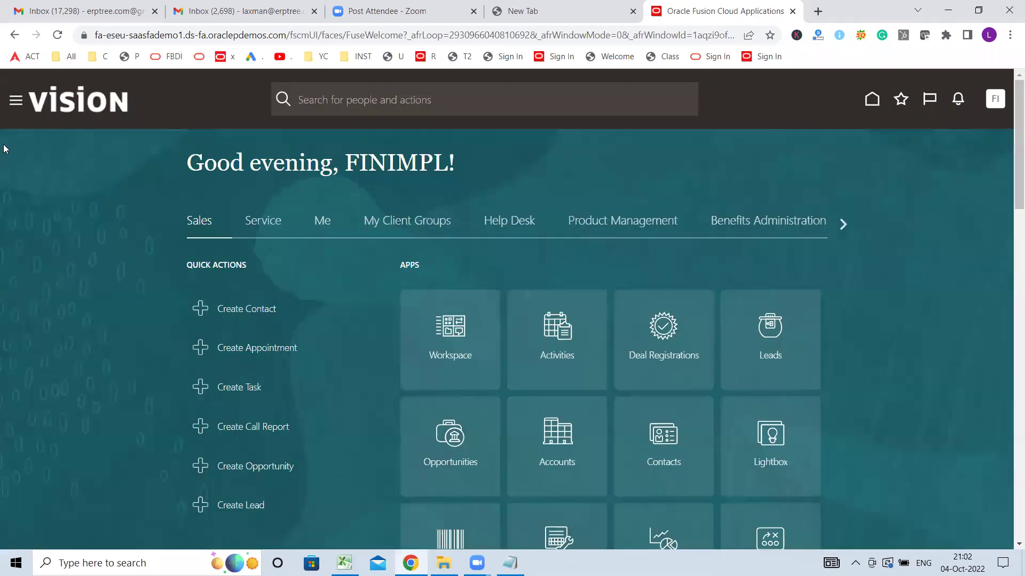
{"action": "left_click", "coordinate": [15, 101]}
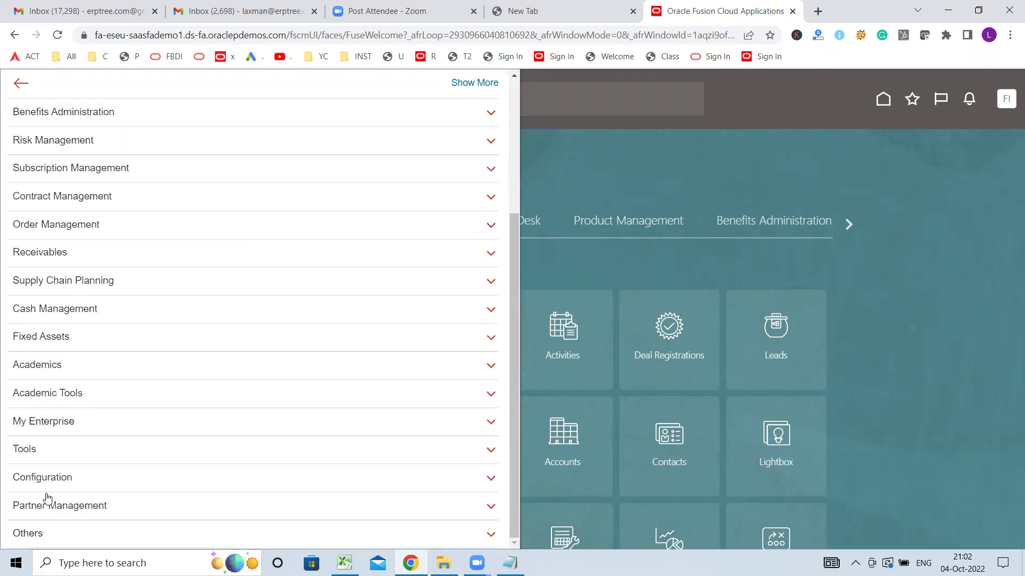
{"action": "left_click", "coordinate": [29, 451]}
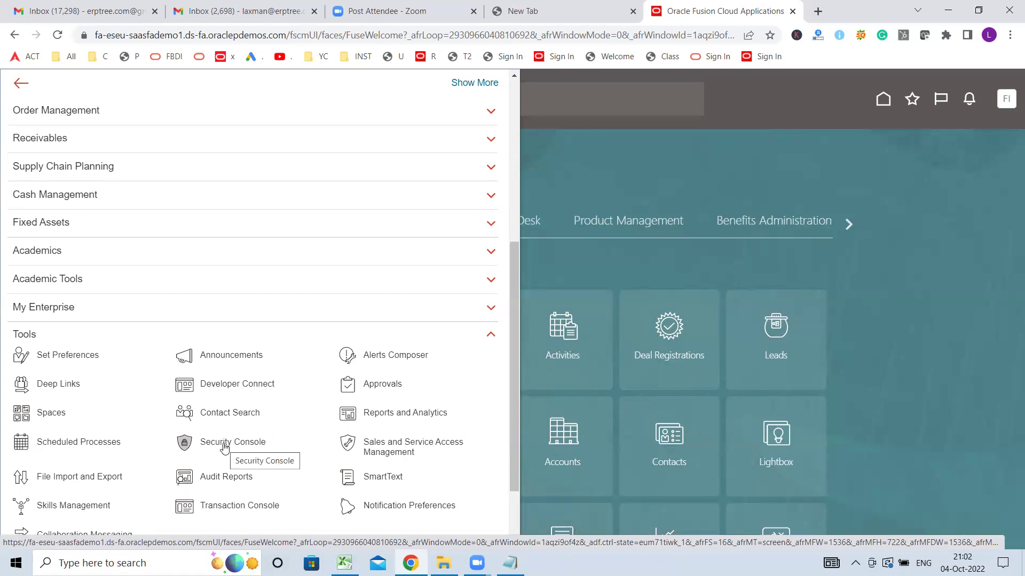
{"action": "left_click", "coordinate": [589, 195]}
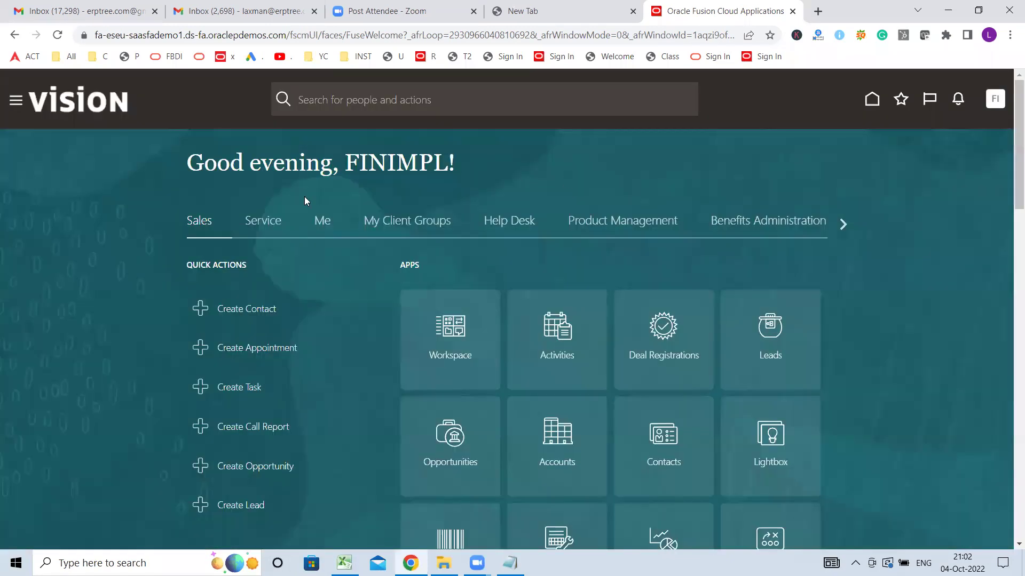
{"action": "left_click", "coordinate": [14, 102]}
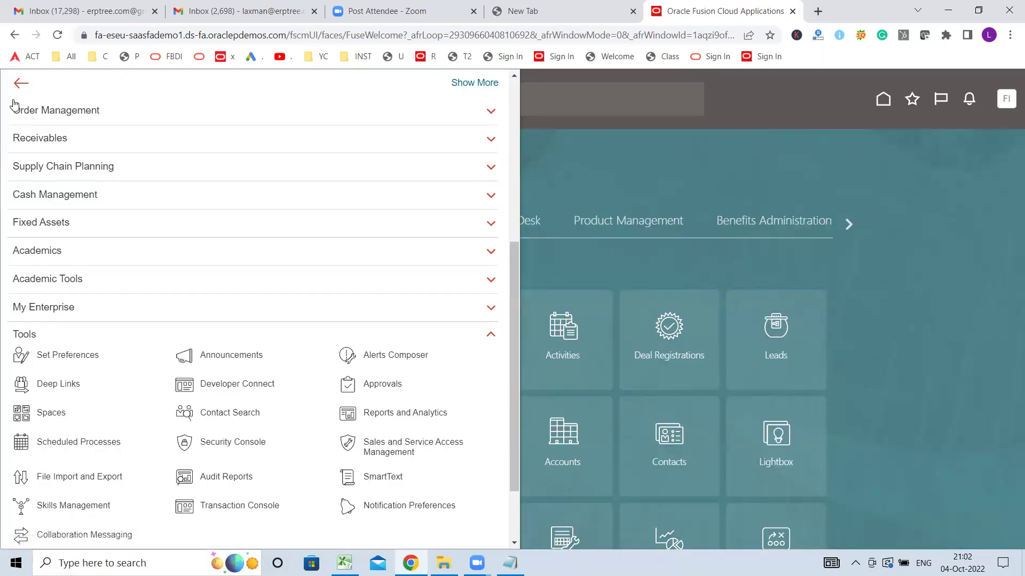
{"action": "left_click", "coordinate": [24, 335]}
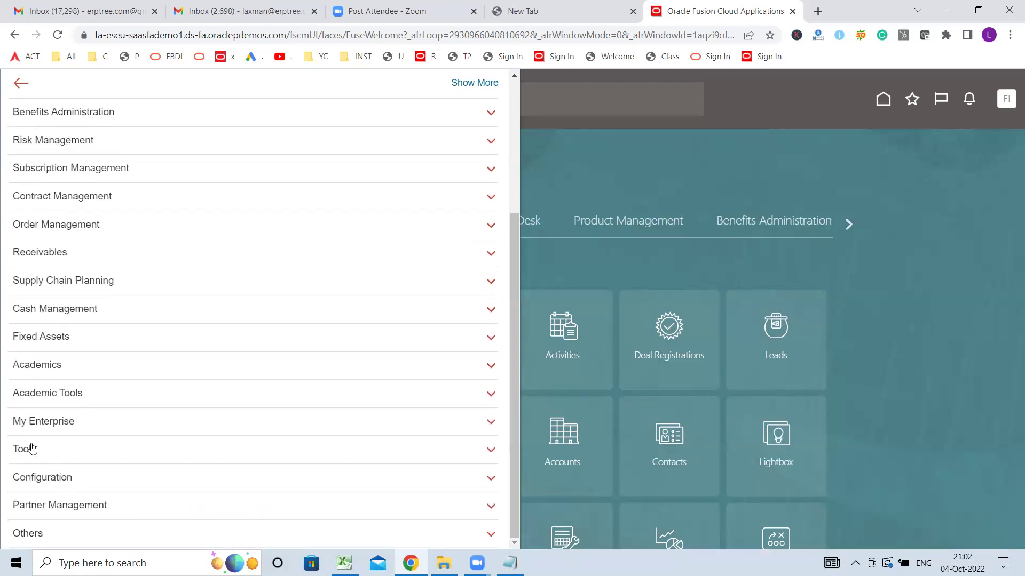
{"action": "left_click", "coordinate": [32, 448]}
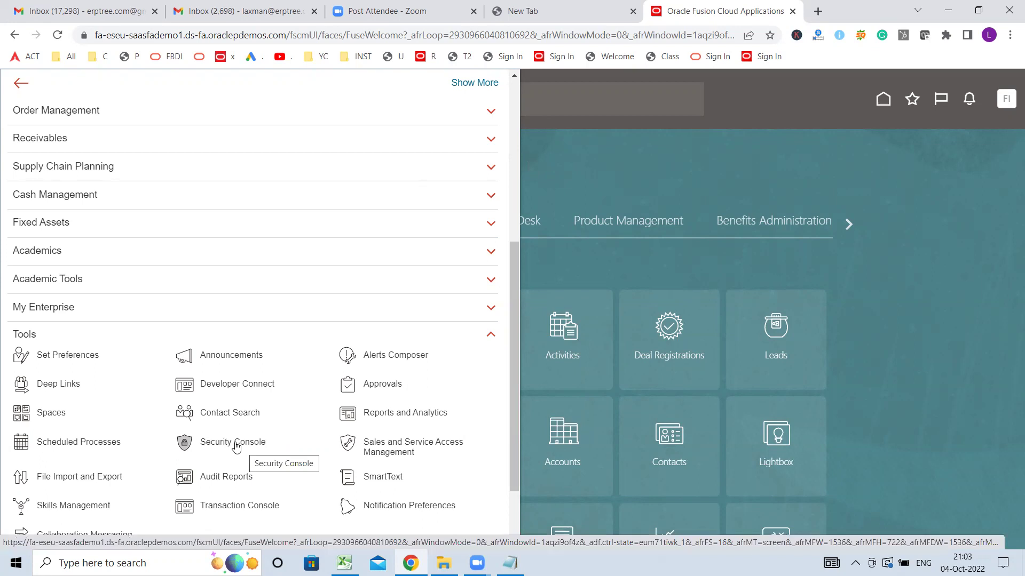
- Open Security Console, dismiss the import warning, go to Users and choose Add User Account
{"action": "left_click", "coordinate": [220, 445]}
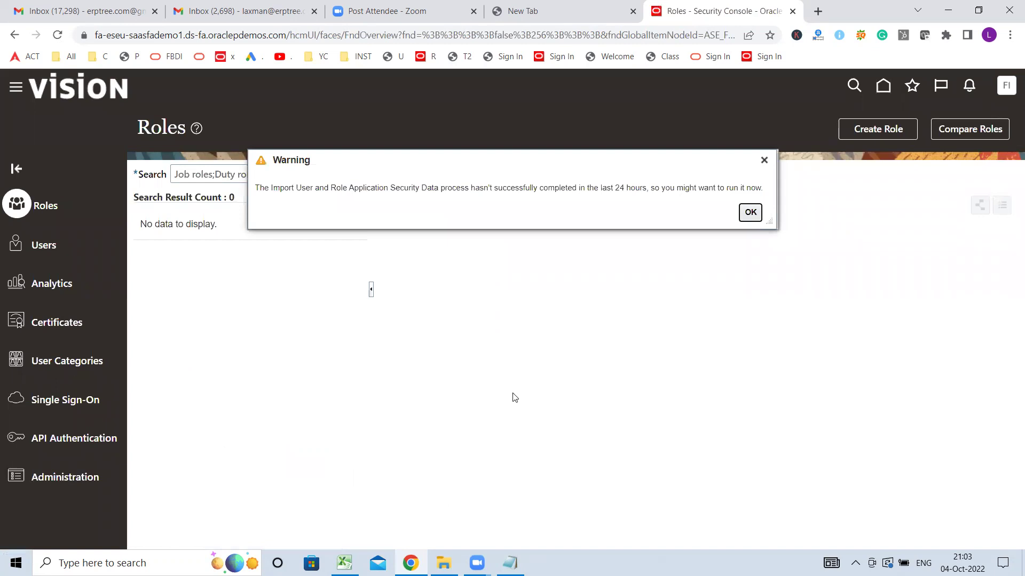
{"action": "left_click", "coordinate": [764, 161]}
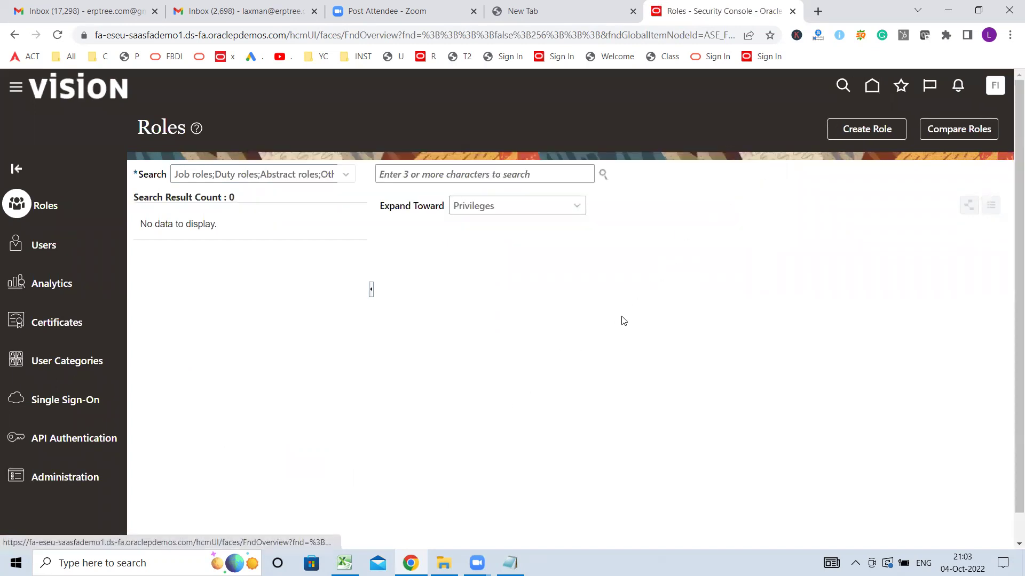
{"action": "left_click", "coordinate": [44, 247]}
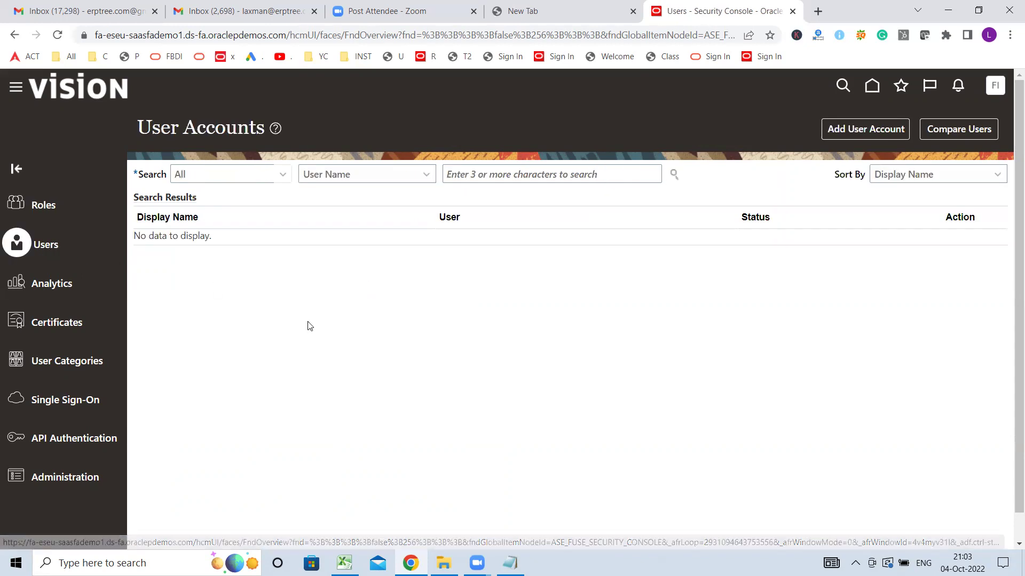
{"action": "left_click", "coordinate": [848, 129]}
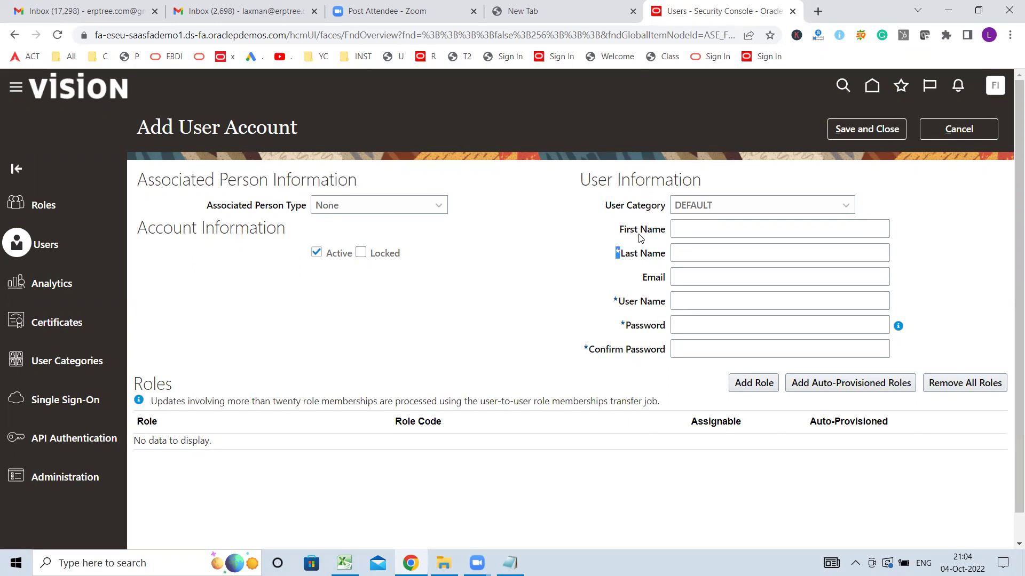
- Enter GOOGLE as the new account's last name, carrying it into the user name
{"action": "triple_click", "coordinate": [640, 235]}
{"action": "double_click", "coordinate": [648, 278]}
{"action": "double_click", "coordinate": [629, 302]}
{"action": "left_click", "coordinate": [646, 302]}
{"action": "left_click", "coordinate": [706, 253]}
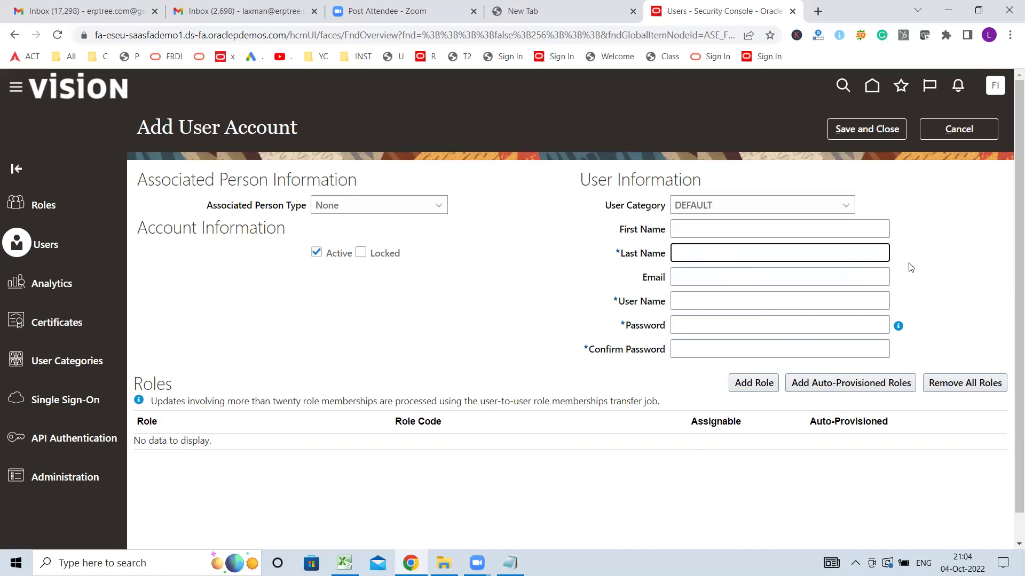
{"action": "type", "text": "GOOGLE"}
{"action": "key", "text": "Tab"}
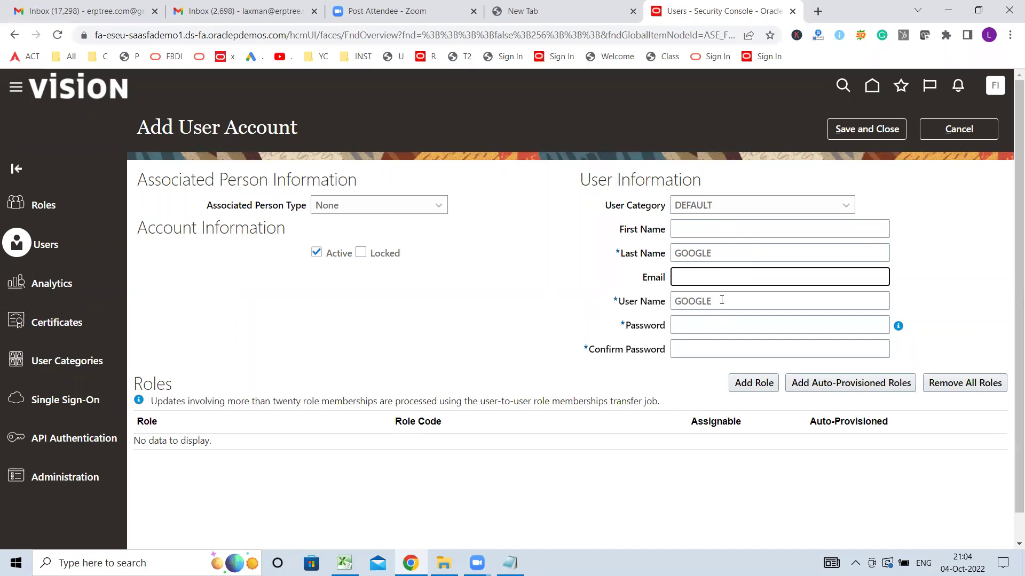
- Type the account password and repeat it in Confirm Password
{"action": "left_click", "coordinate": [701, 326]}
{"action": "left_click", "coordinate": [922, 297]}
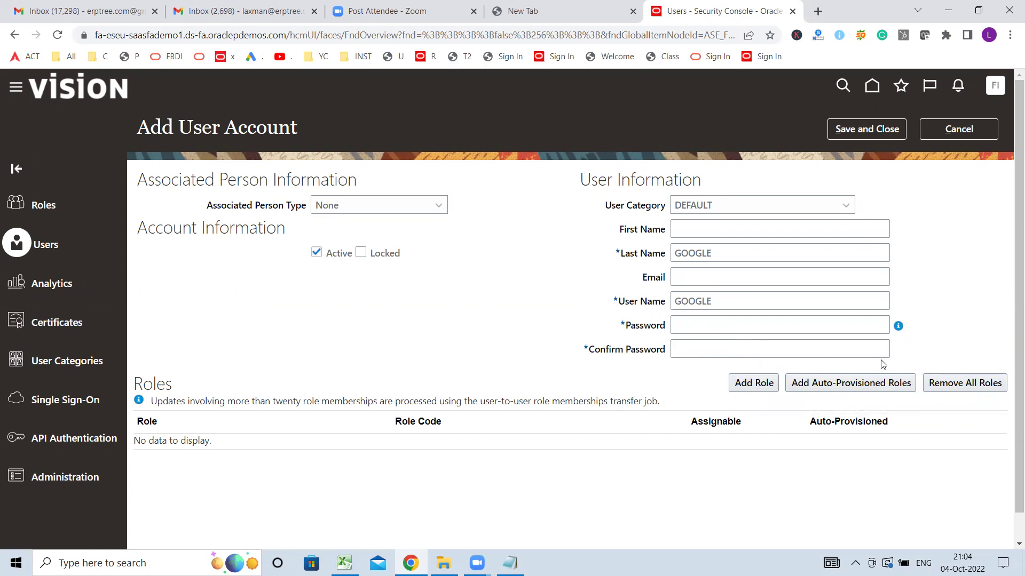
{"action": "mouse_move", "coordinate": [899, 330]}
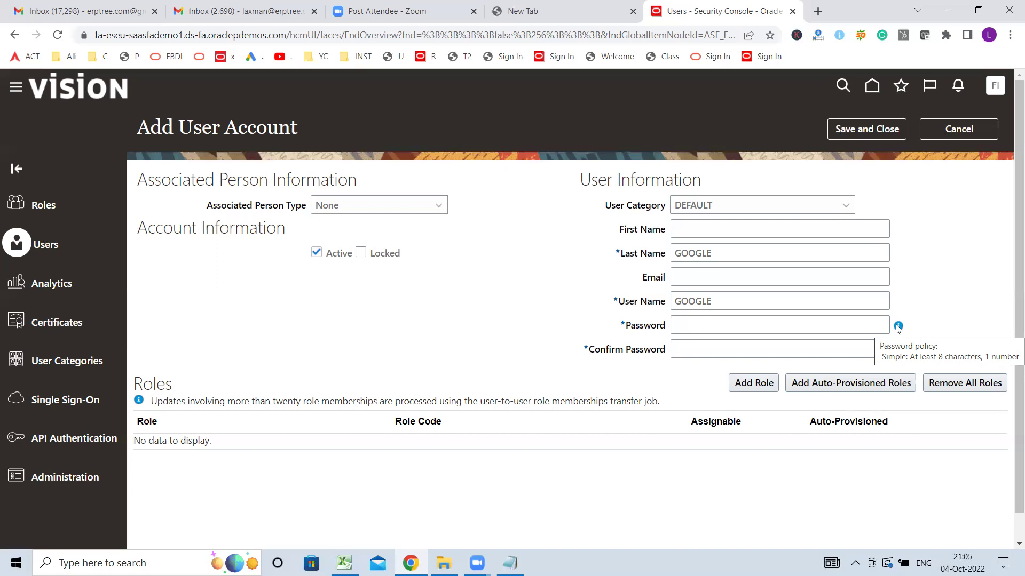
{"action": "left_click", "coordinate": [731, 327]}
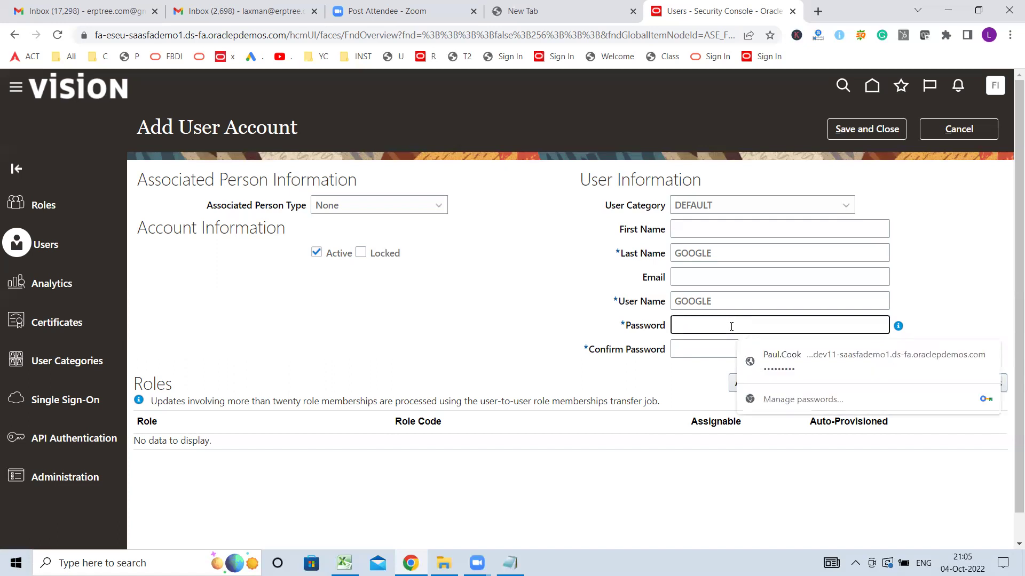
{"action": "type", "text": "•••••••"}
{"action": "key", "text": "Tab"}
{"action": "type", "text": "•••••••"}
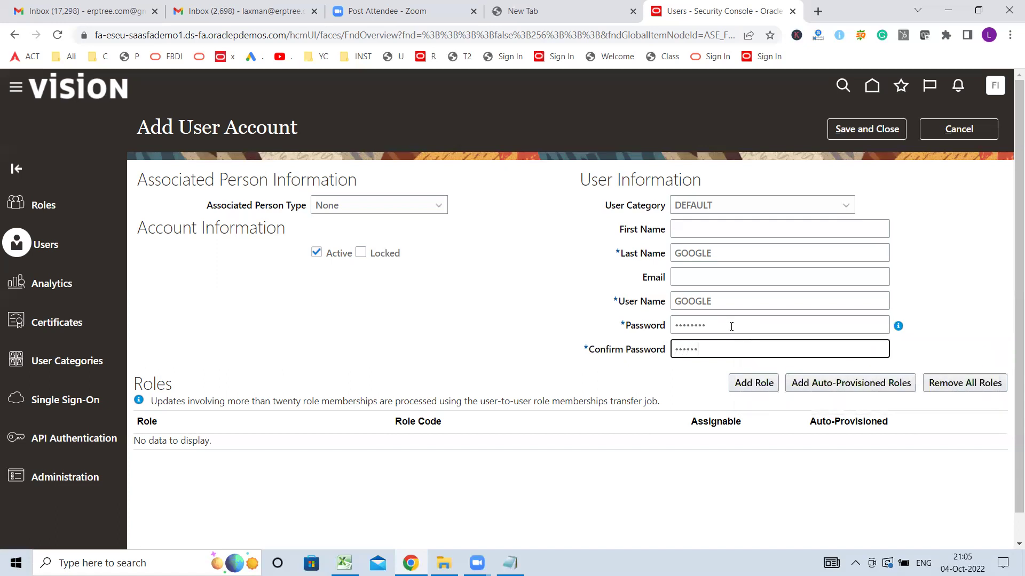
{"action": "type", "text": "•"}
- Save and close the new account, then search User Accounts for GOOGLE
{"action": "left_click", "coordinate": [870, 130]}
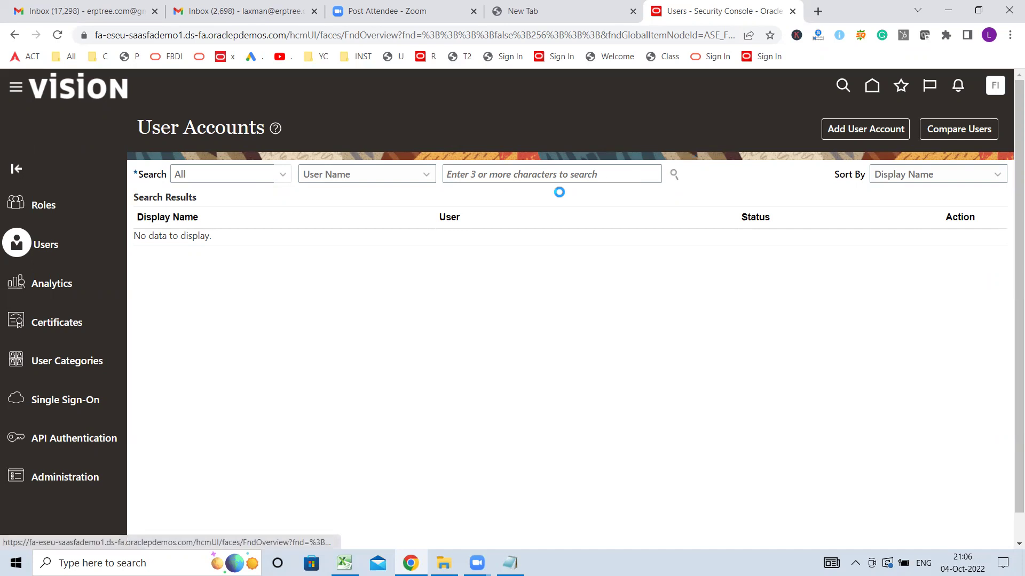
{"action": "left_click", "coordinate": [532, 178]}
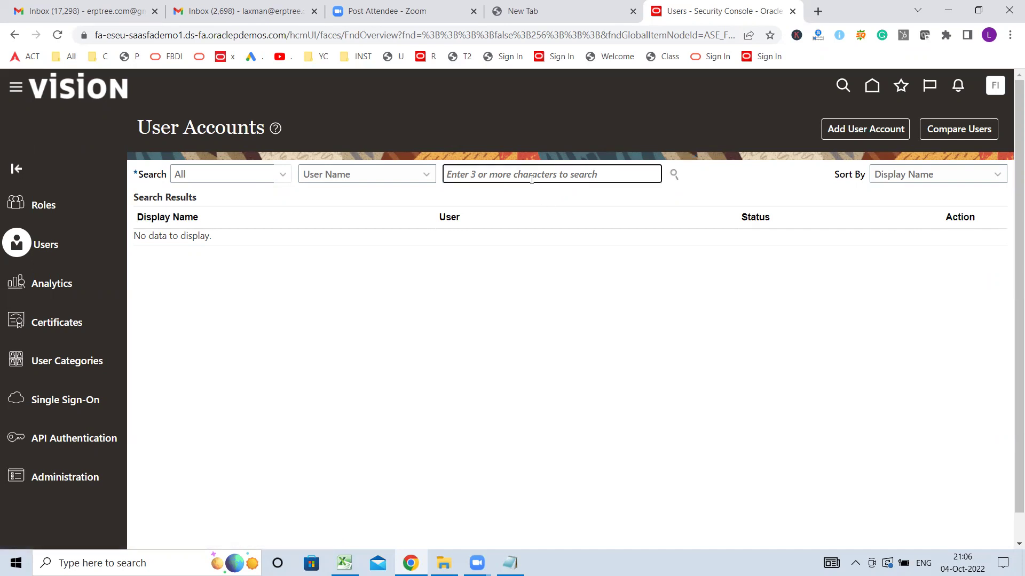
{"action": "type", "text": "GOOGLE"}
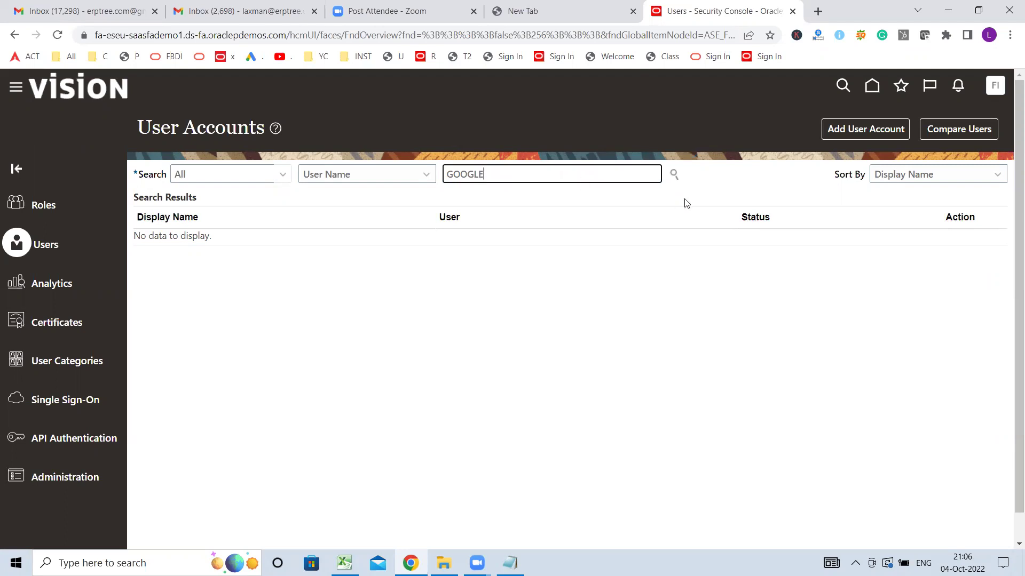
{"action": "left_click", "coordinate": [674, 175]}
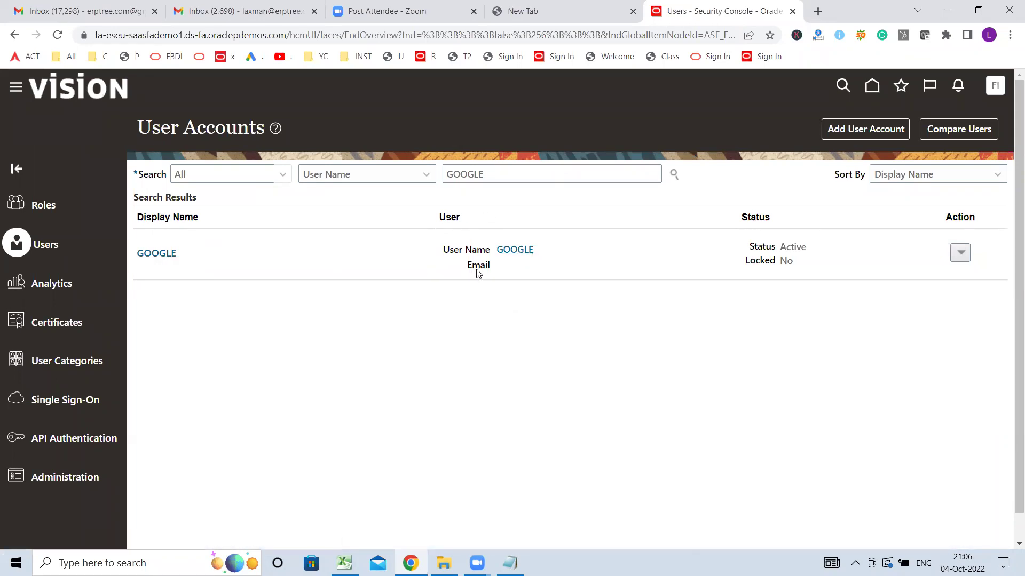
- Verify the GOOGLE account shows Active and unlocked, and open its Action menu
{"action": "double_click", "coordinate": [763, 247]}
{"action": "double_click", "coordinate": [793, 247]}
{"action": "double_click", "coordinate": [767, 260]}
{"action": "left_click", "coordinate": [644, 257]}
{"action": "left_click", "coordinate": [963, 254]}
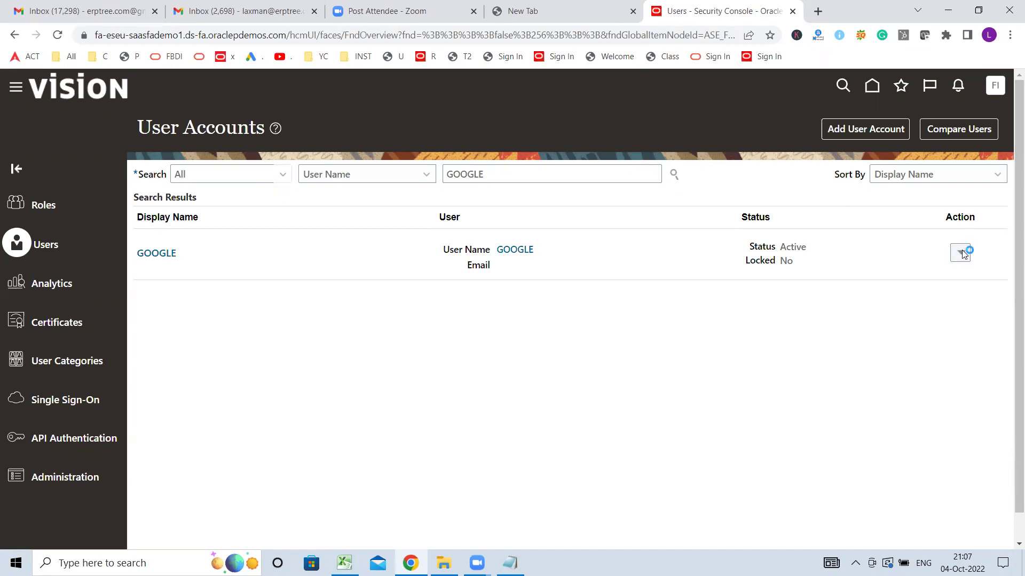
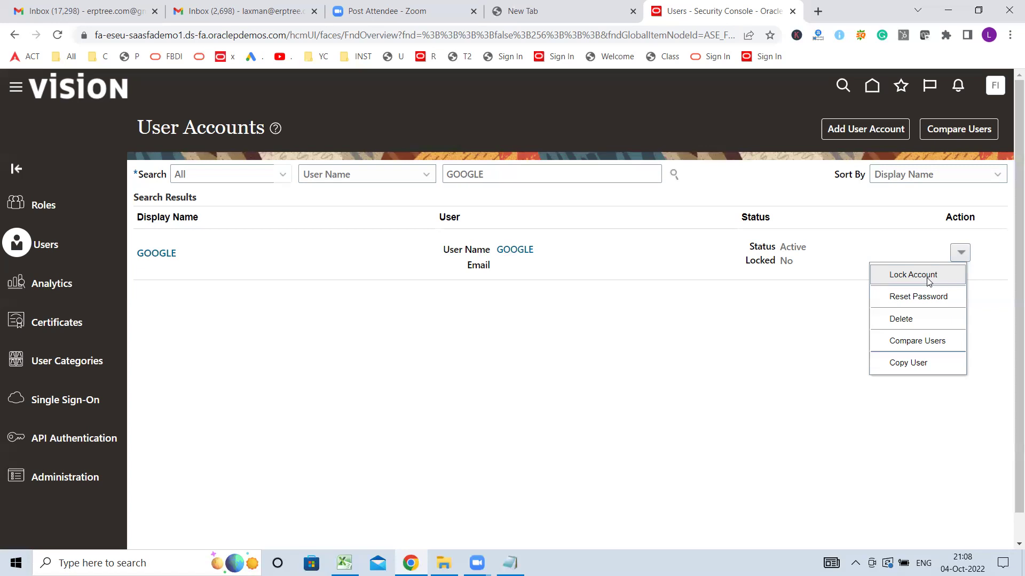
- Lock the GOOGLE account from its Action menu and confirm with Yes
{"action": "left_click", "coordinate": [915, 276]}
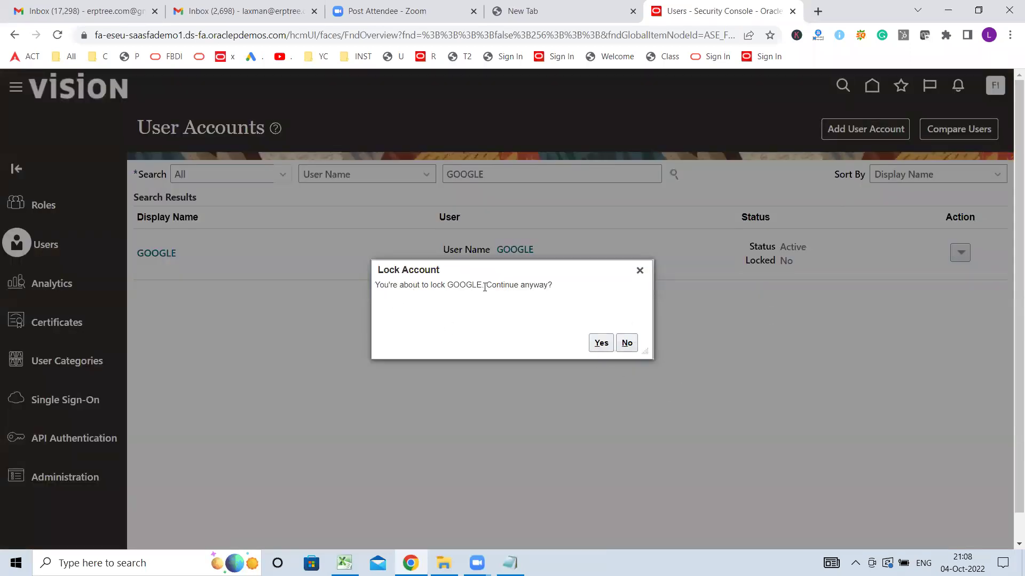
{"action": "left_click", "coordinate": [601, 343]}
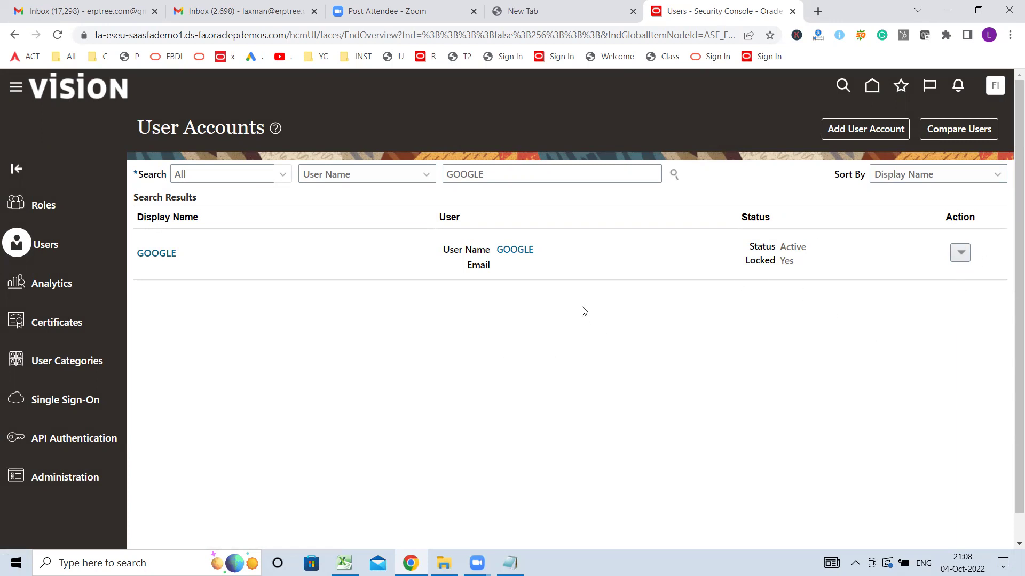
- Unlock the GOOGLE account by clearing Locked in its edit form, saving, and finishing
{"action": "left_click", "coordinate": [525, 251]}
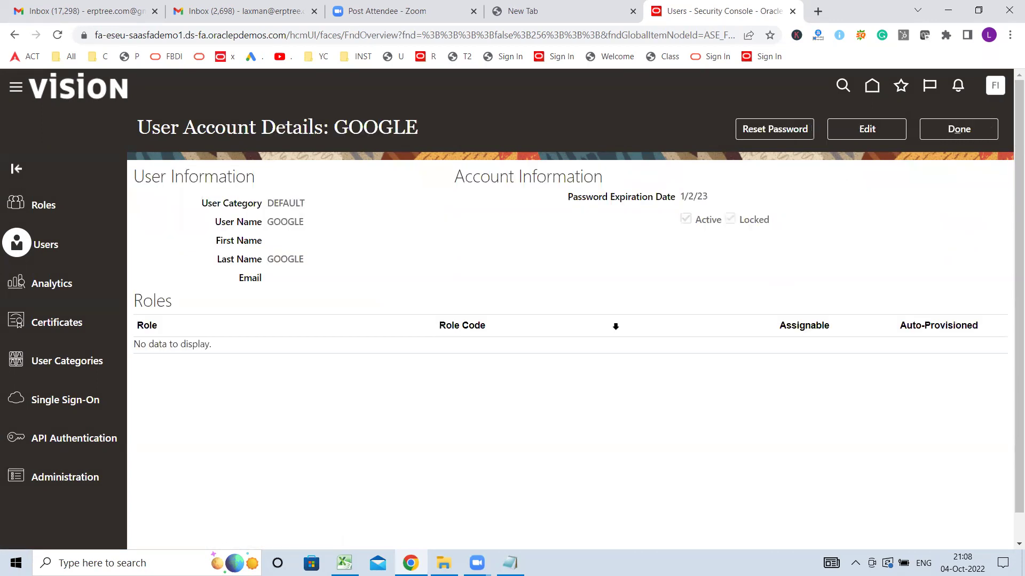
{"action": "left_click", "coordinate": [877, 131]}
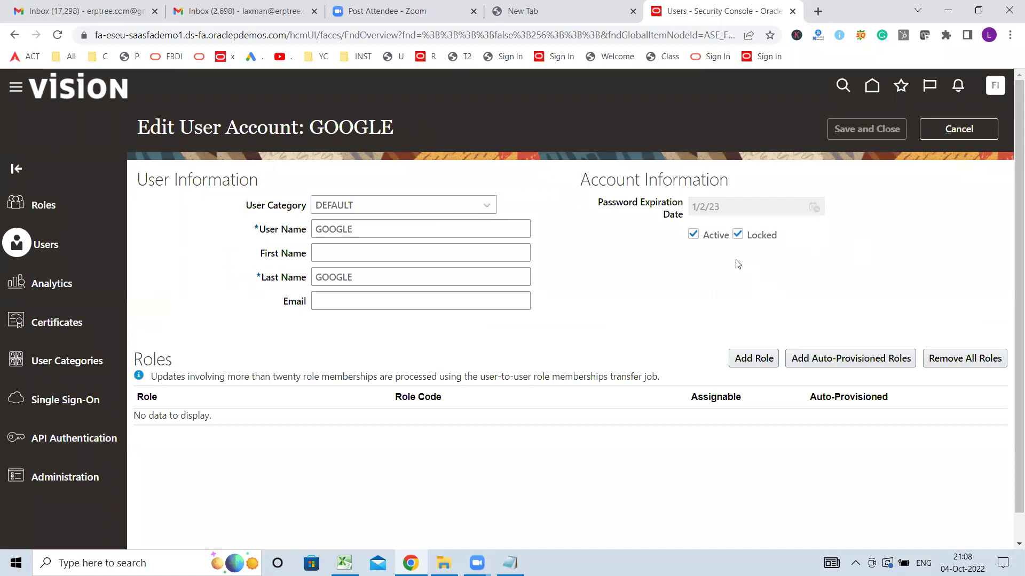
{"action": "left_click", "coordinate": [738, 236]}
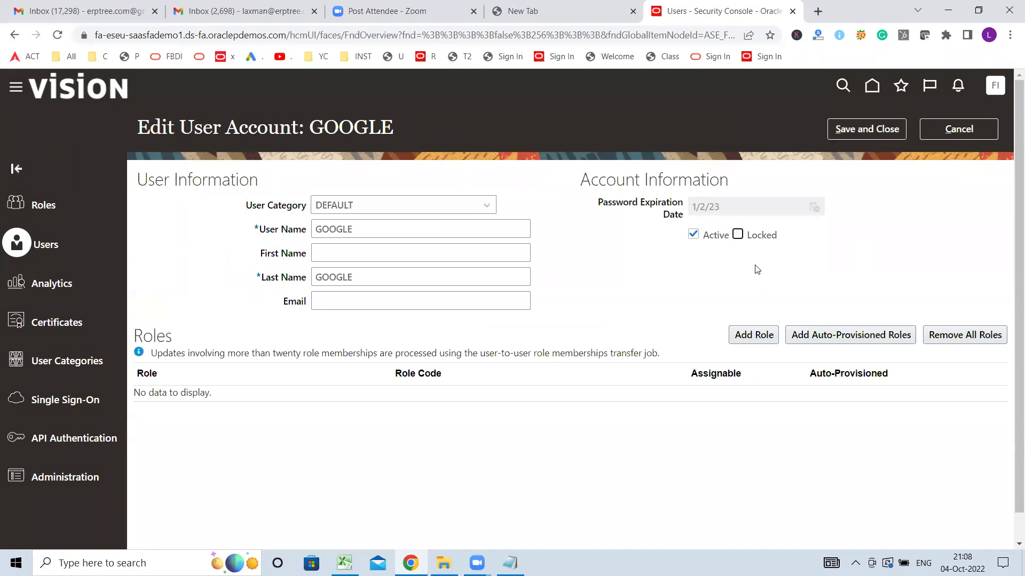
{"action": "left_click", "coordinate": [872, 130]}
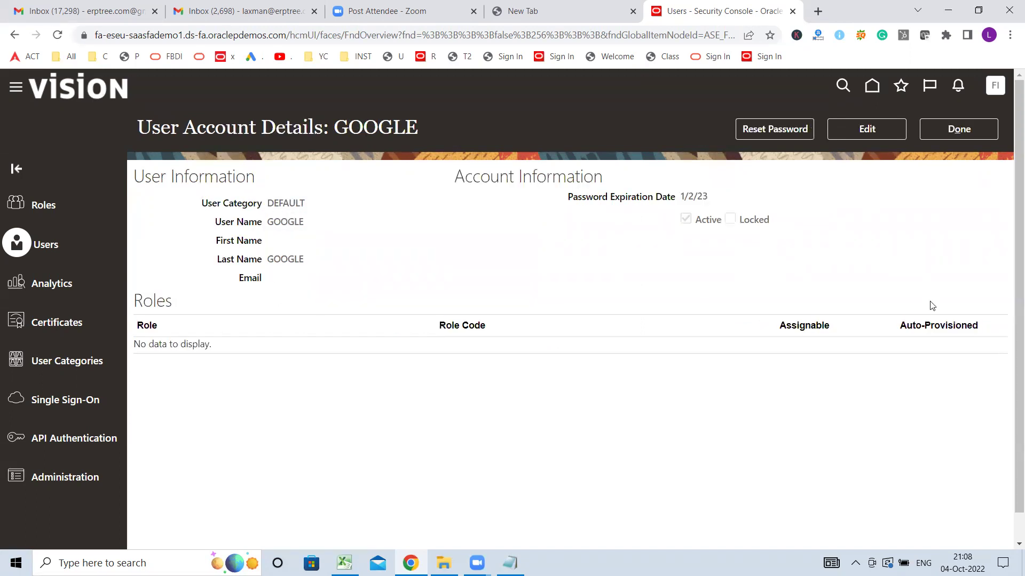
{"action": "left_click", "coordinate": [956, 132]}
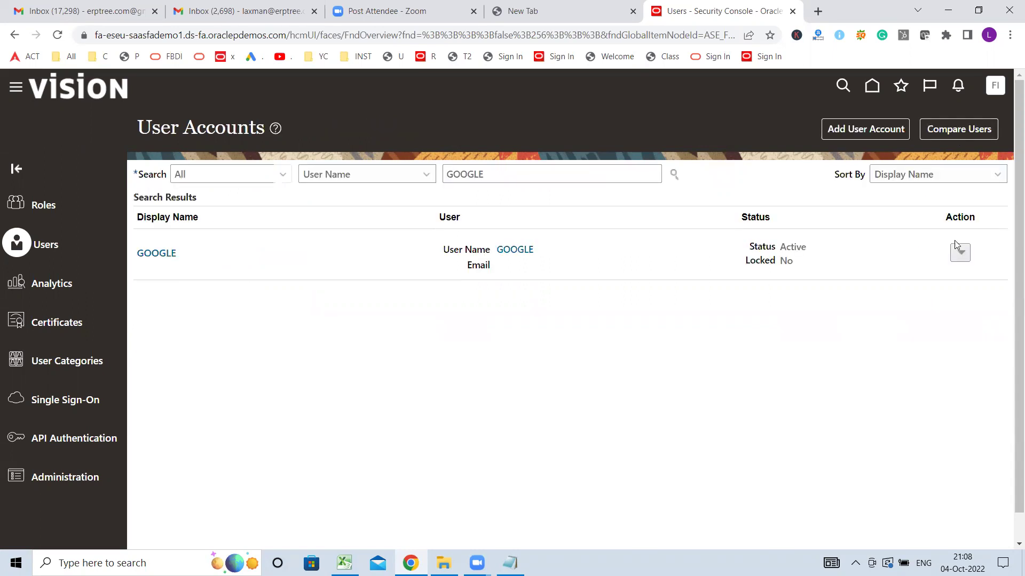
- Reset the GOOGLE user's password manually, entering and confirming the new password
{"action": "left_click", "coordinate": [957, 251]}
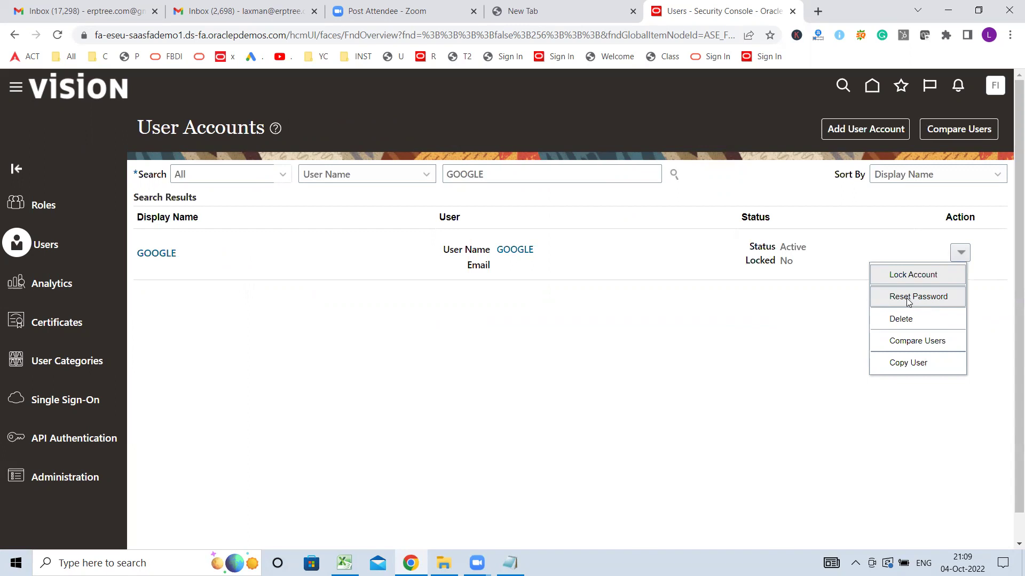
{"action": "left_click", "coordinate": [907, 301]}
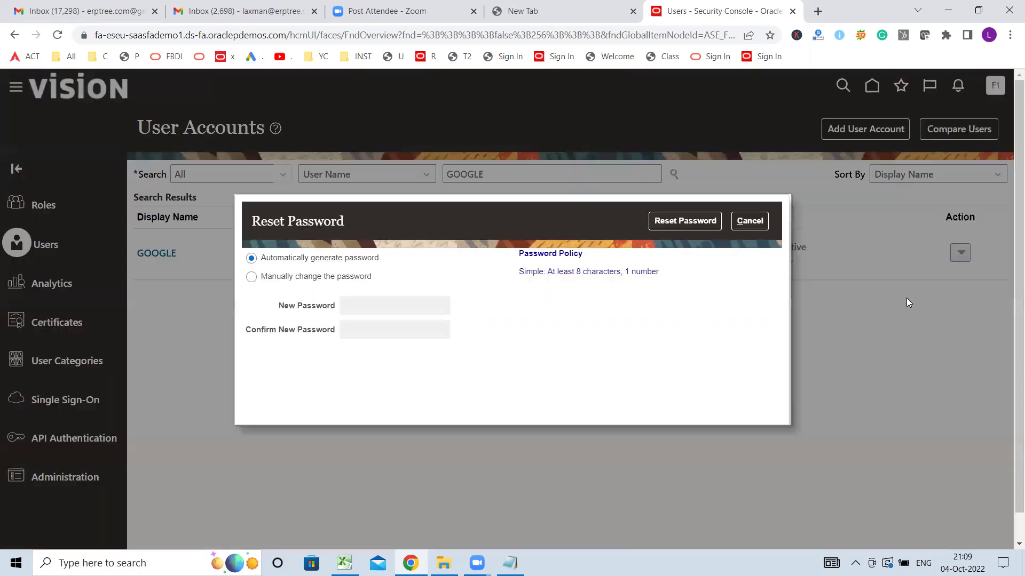
{"action": "left_click", "coordinate": [251, 277]}
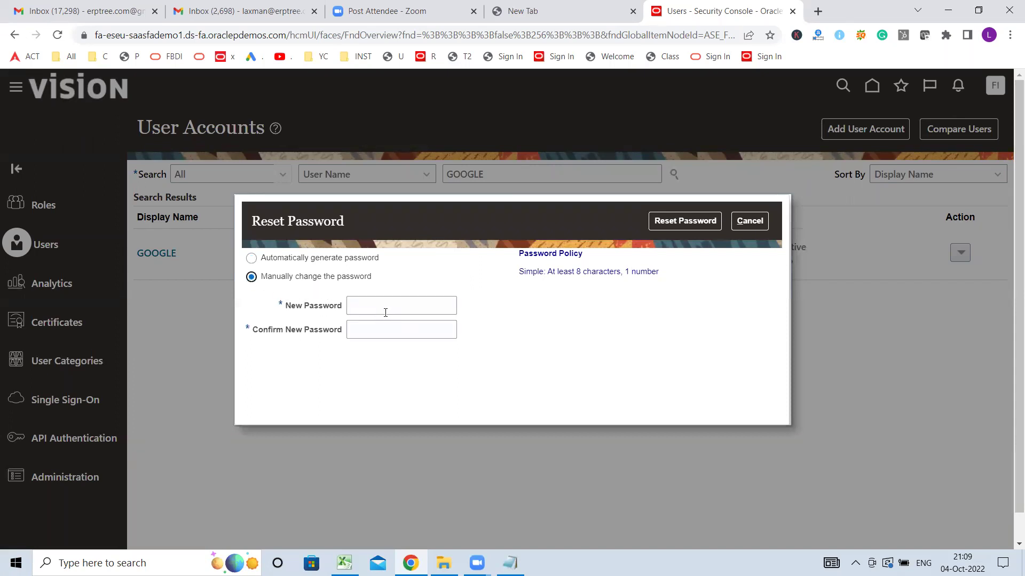
{"action": "left_click", "coordinate": [384, 311]}
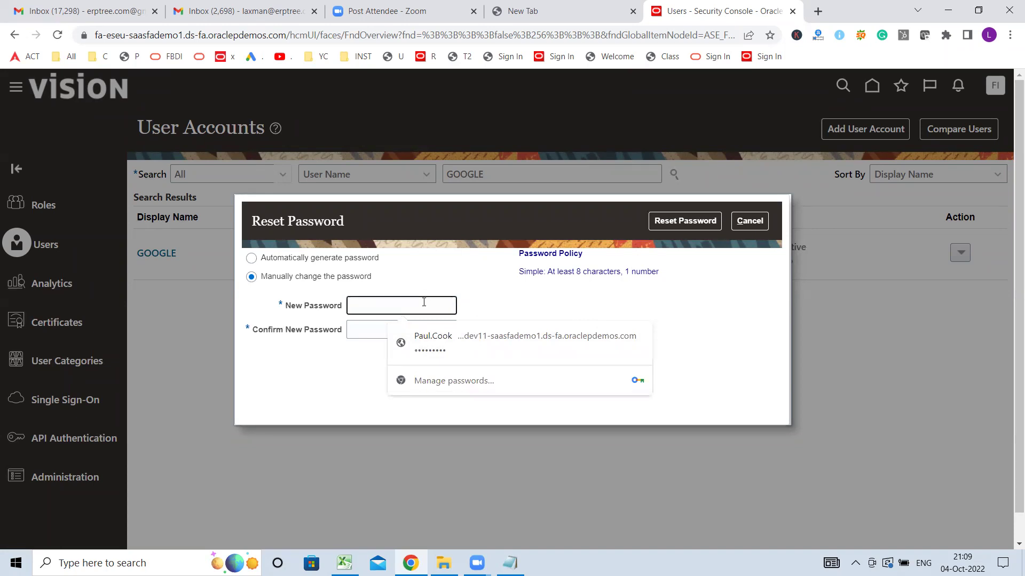
{"action": "type", "text": "•••••••"}
{"action": "key", "text": "Tab"}
{"action": "type", "text": "••••••••"}
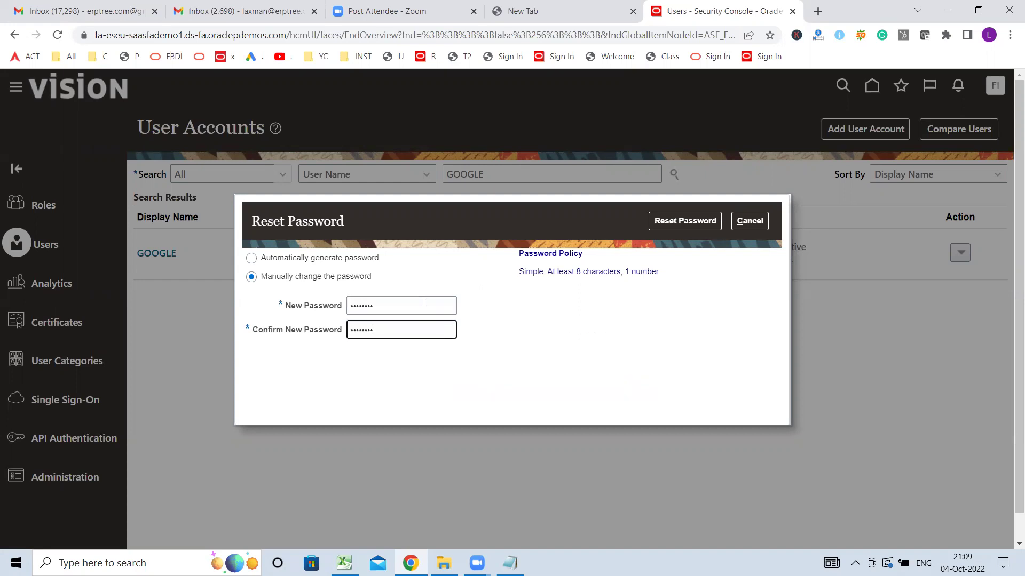
{"action": "left_click", "coordinate": [693, 223]}
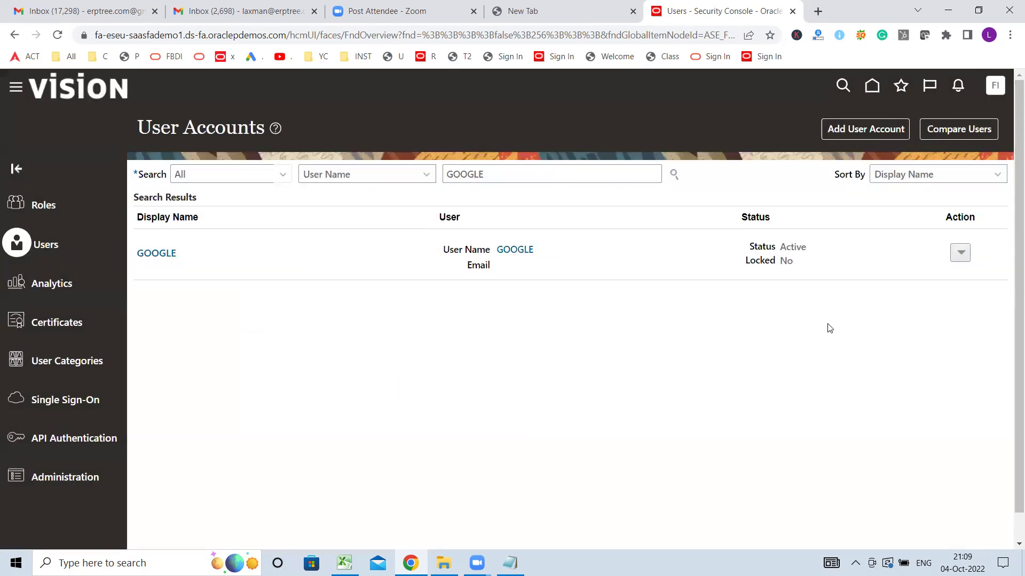
- Show the GOOGLE row's actions: Lock Account, Reset Password, Delete, Compare Users, Copy User
{"action": "left_click", "coordinate": [961, 252]}
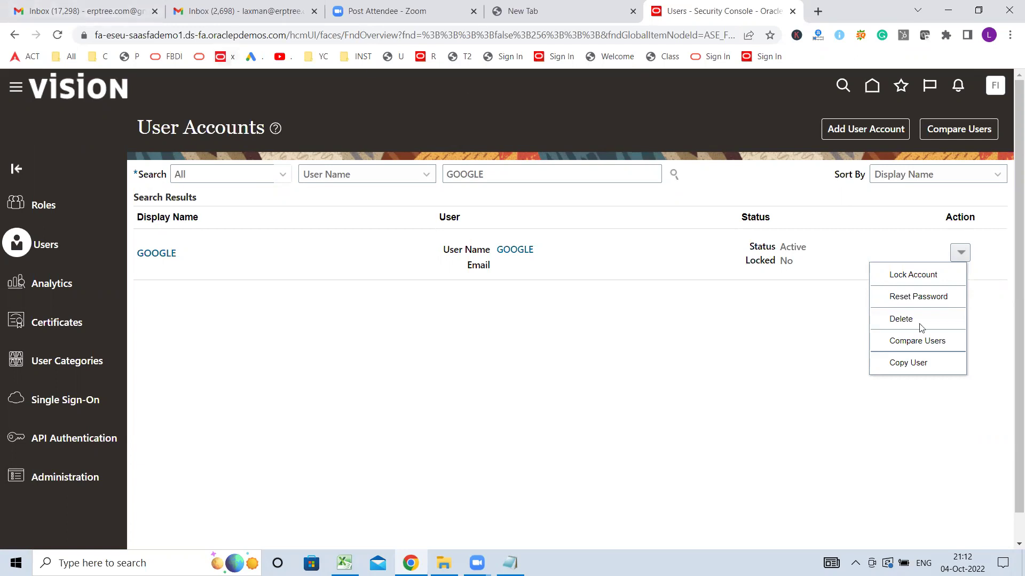
- Dismiss the actions list, highlight GOOGLE's Active status, and refocus the Security Console
{"action": "left_click", "coordinate": [822, 259]}
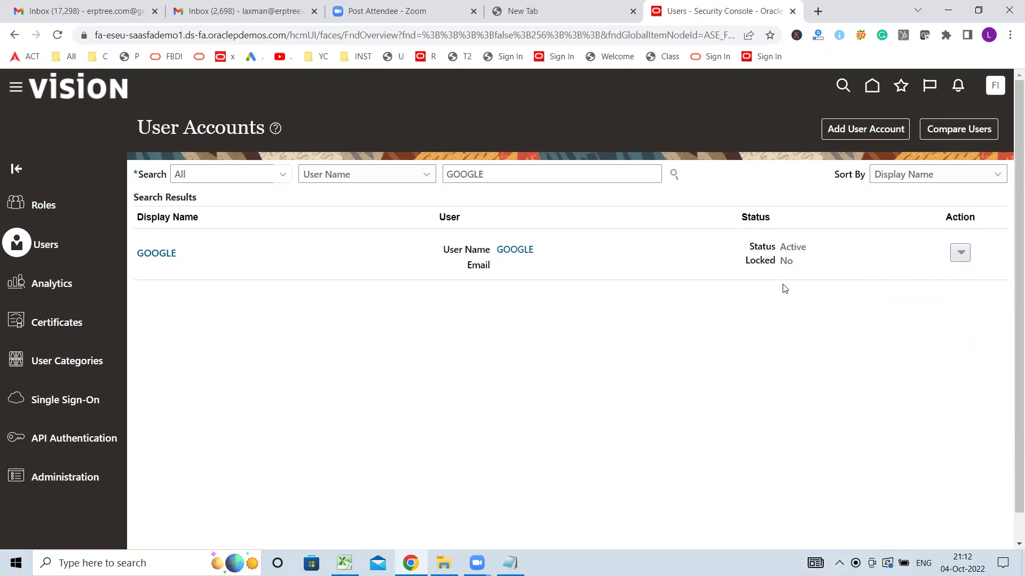
{"action": "double_click", "coordinate": [799, 247]}
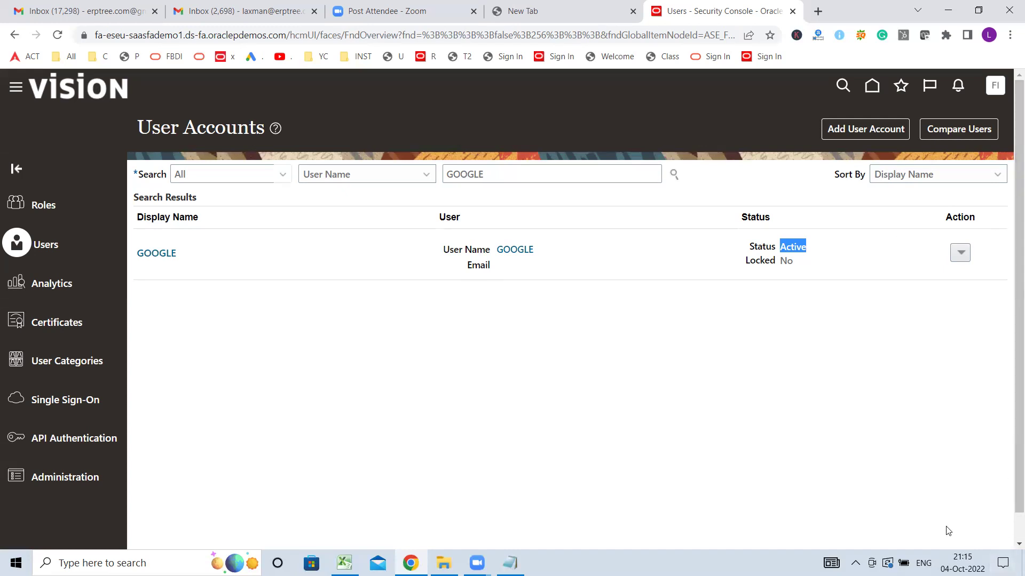
{"action": "left_click", "coordinate": [413, 76]}
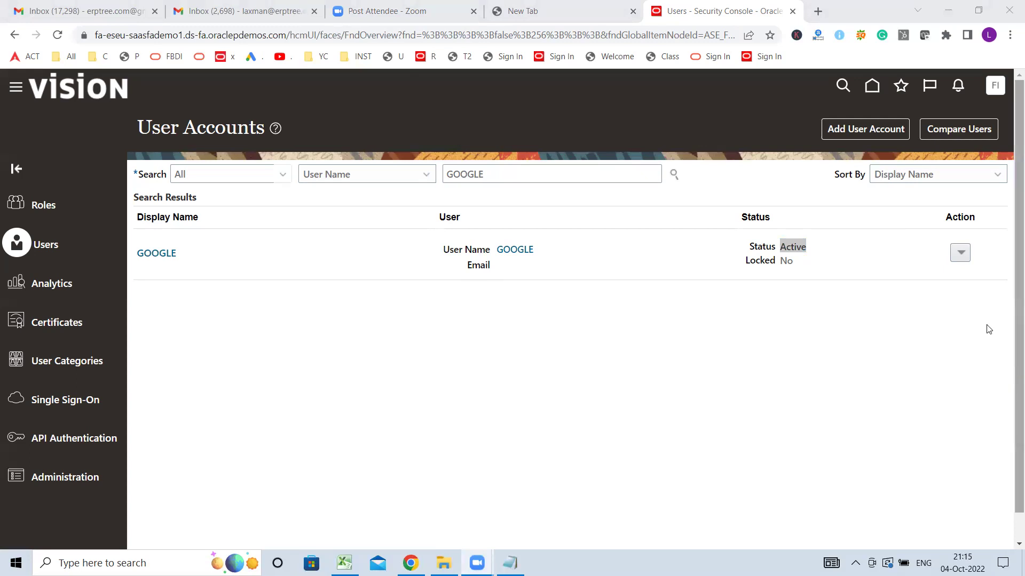
{"action": "left_click", "coordinate": [756, 172]}
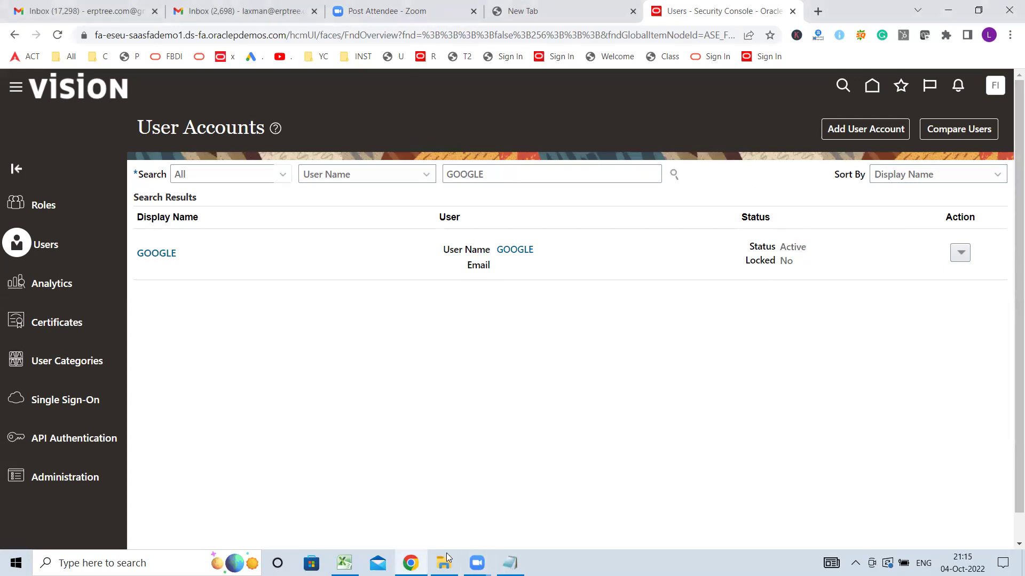
- Review the Implementation User notes in Excel, then bring up the Security Console navigator
{"action": "left_click", "coordinate": [344, 563]}
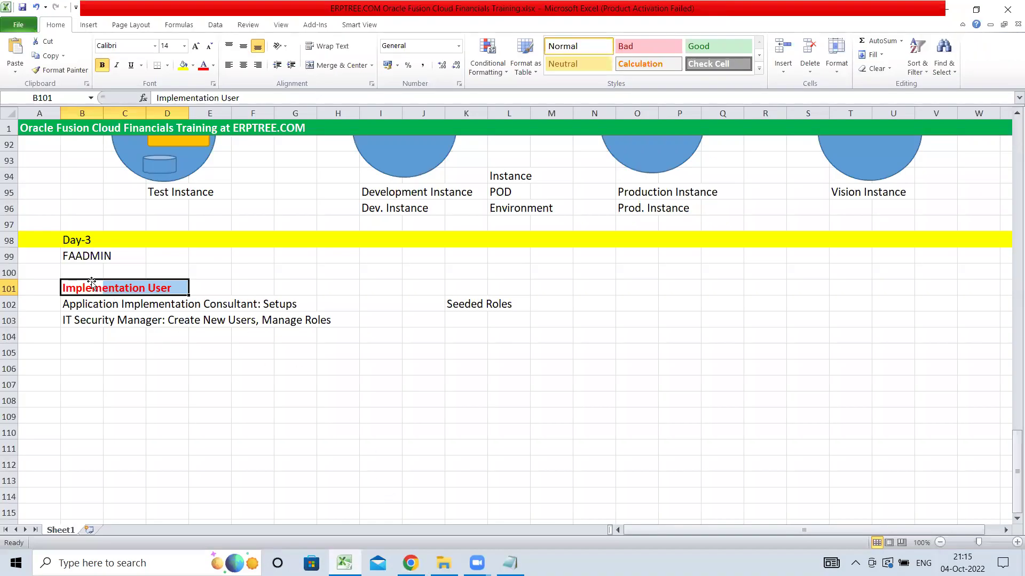
{"action": "left_click", "coordinate": [422, 559]}
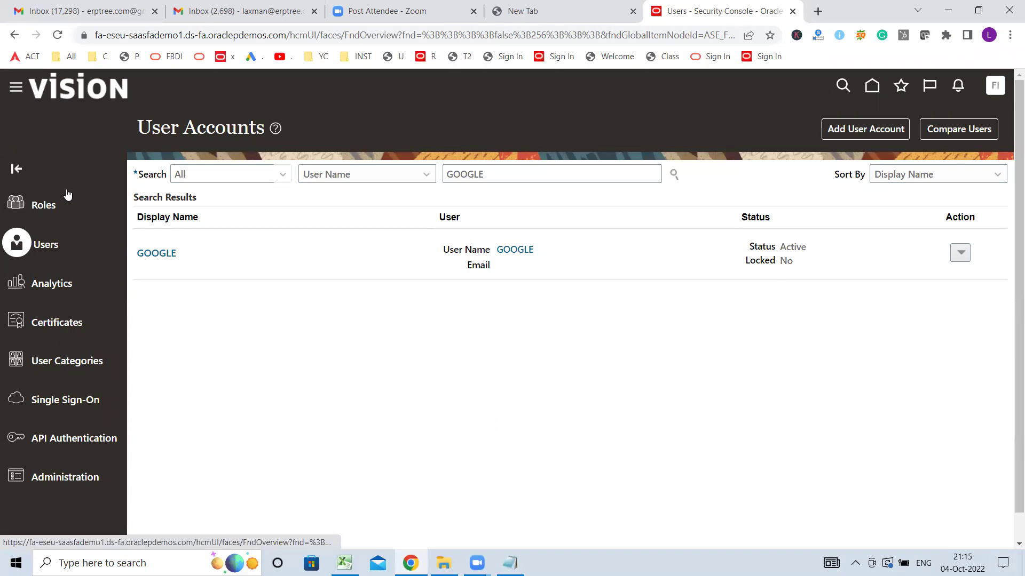
{"action": "left_click", "coordinate": [16, 88]}
- Scroll the navigator to Tools, glance at the Excel notes, then close the navigator
{"action": "scroll", "coordinate": [121, 282], "scroll_direction": "down", "scroll_amount": 6}
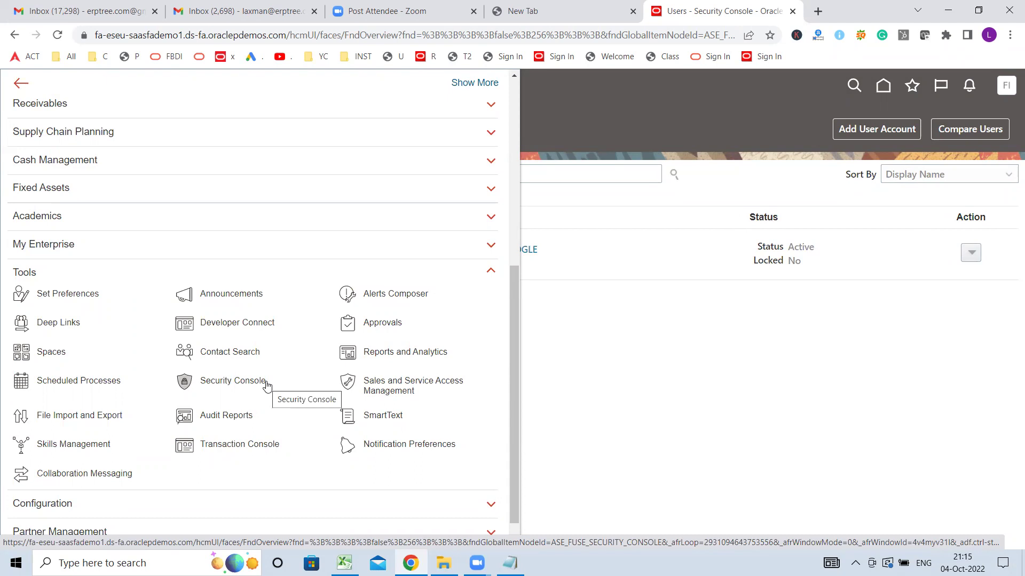
{"action": "left_click", "coordinate": [356, 559]}
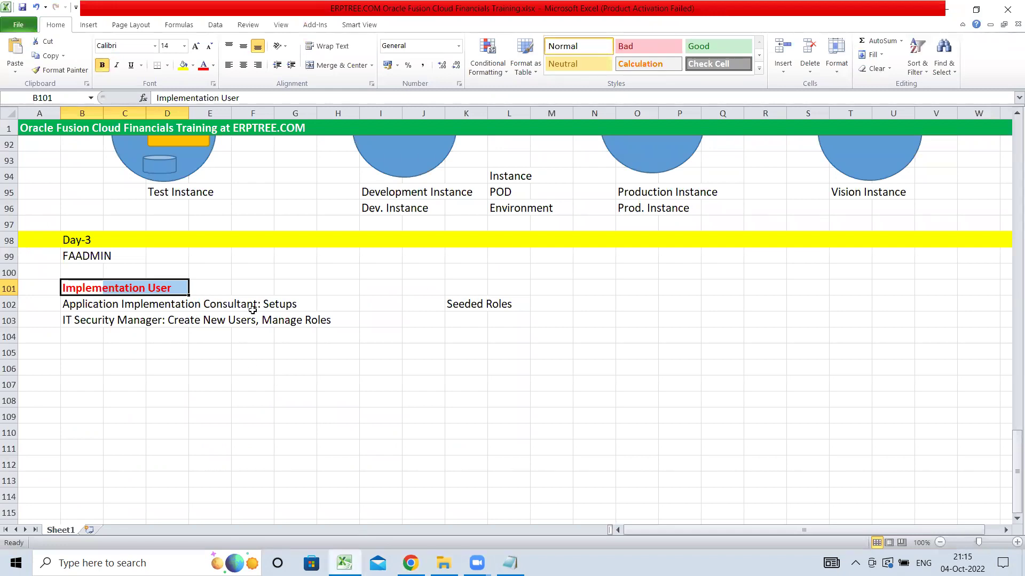
{"action": "left_click", "coordinate": [556, 350]}
{"action": "left_click", "coordinate": [410, 562]}
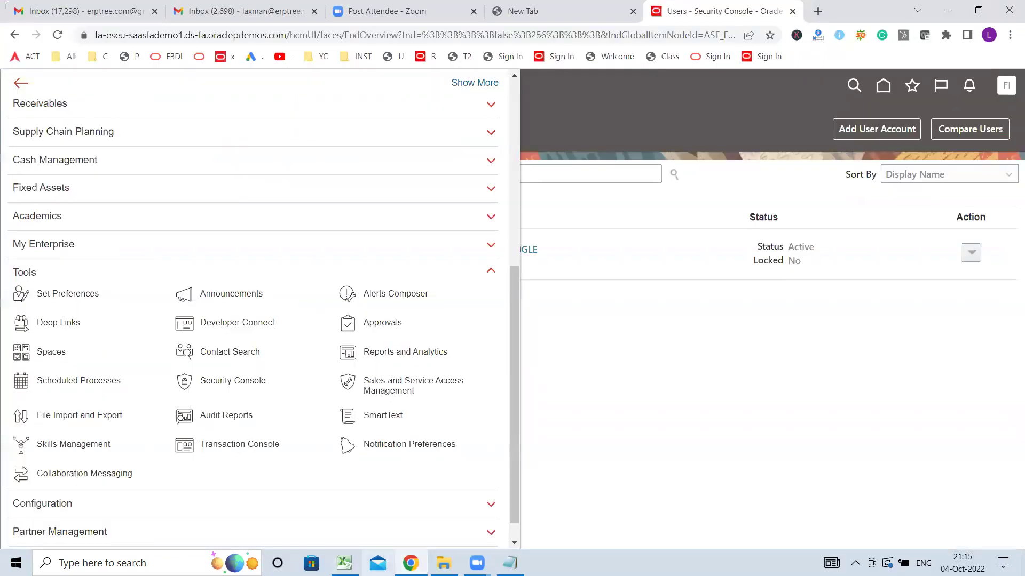
{"action": "left_click", "coordinate": [649, 228]}
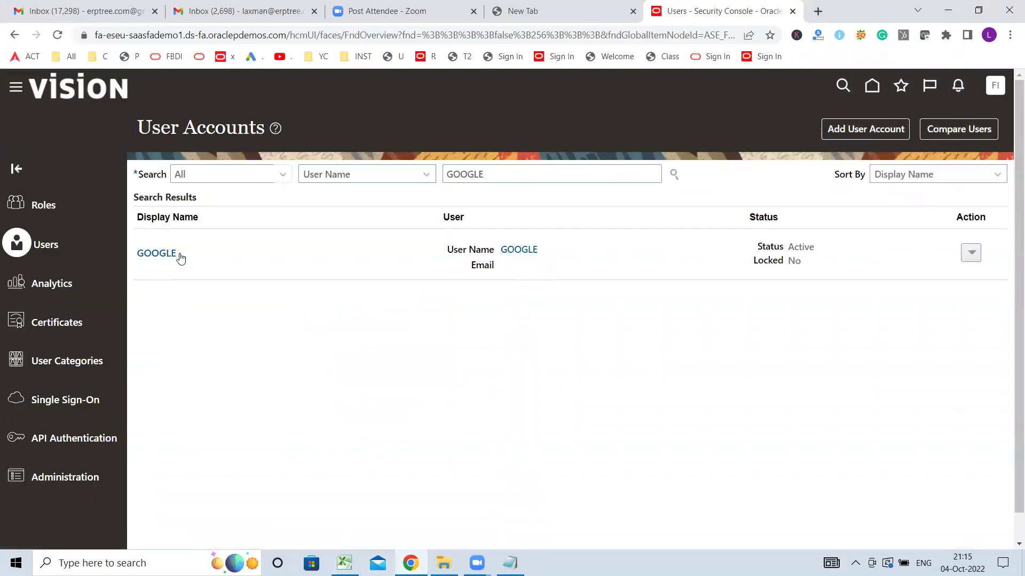
- Put the GOOGLE account in edit mode and bring up the Add Role Membership dialog
{"action": "left_click", "coordinate": [520, 250]}
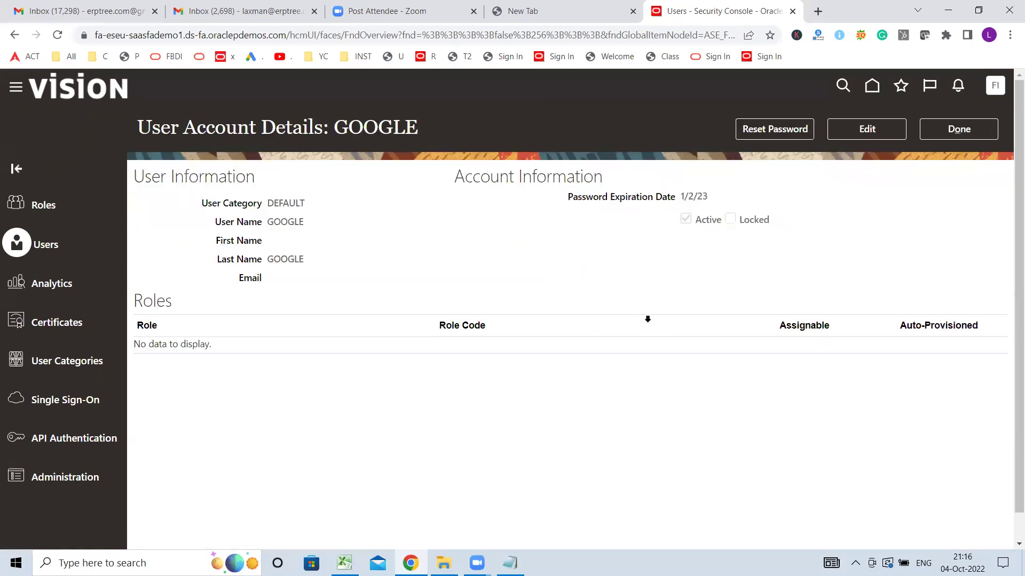
{"action": "left_click", "coordinate": [878, 129]}
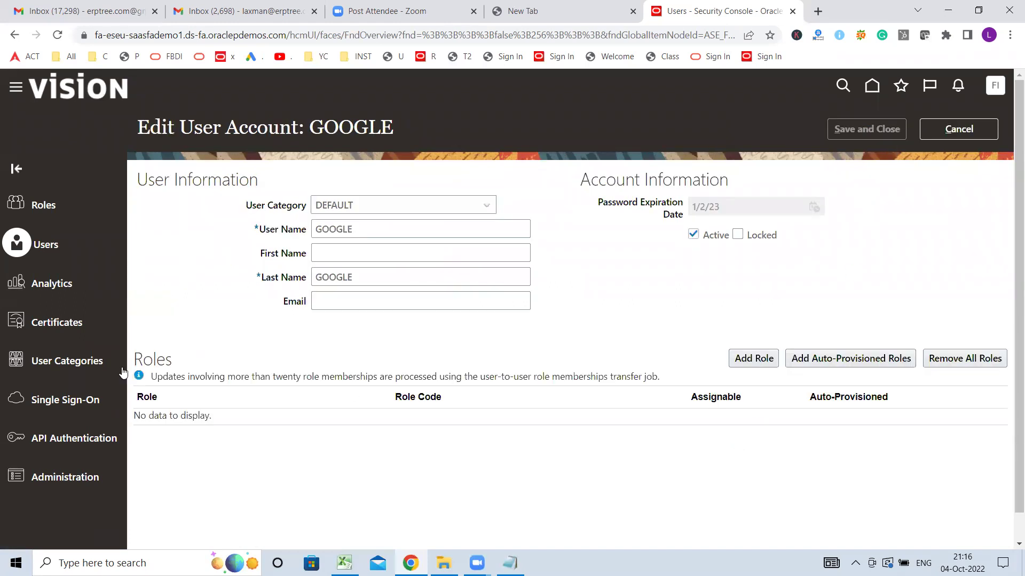
{"action": "double_click", "coordinate": [150, 357]}
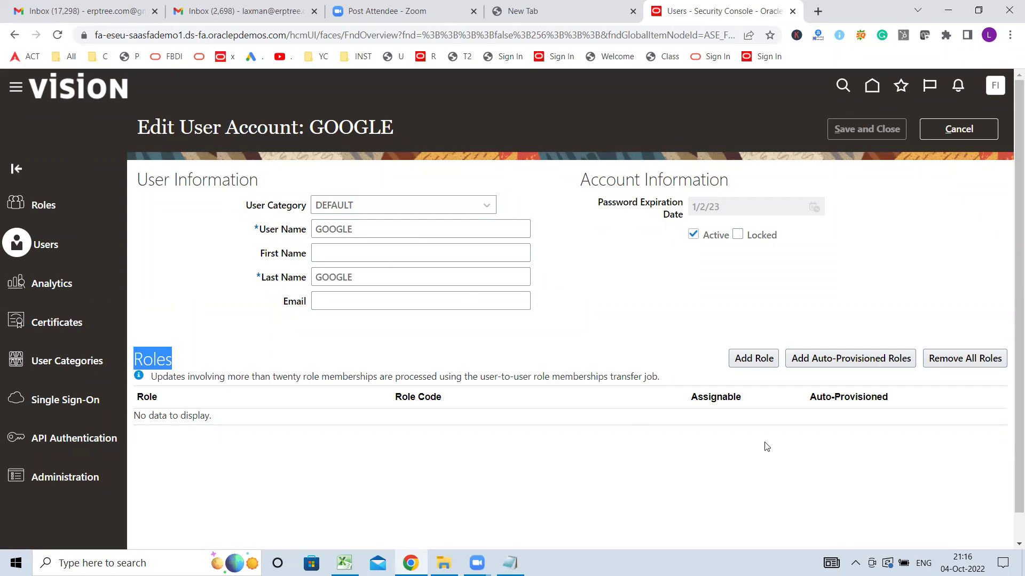
{"action": "left_click", "coordinate": [747, 357]}
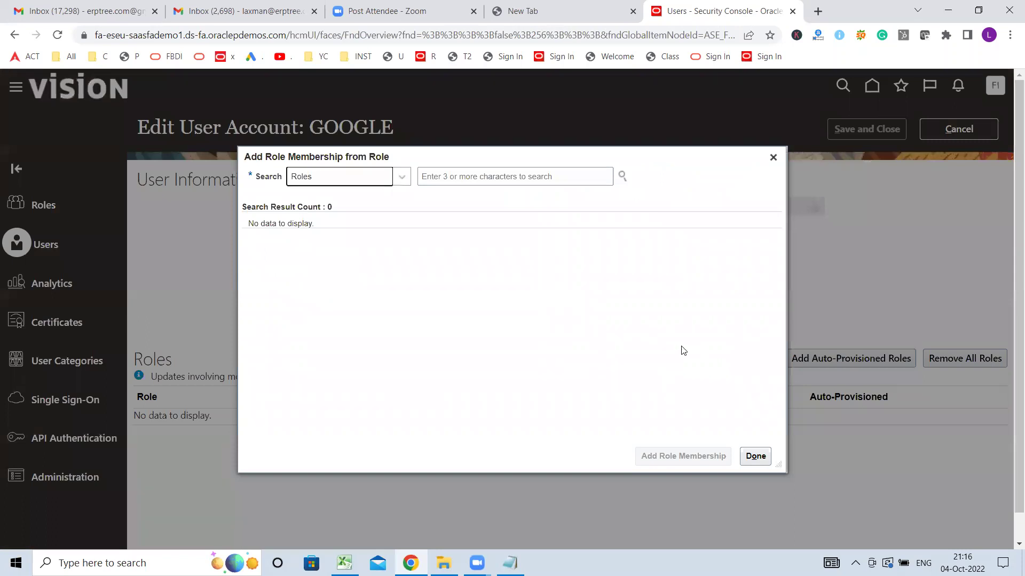
- Search the roles for 'Application Implementation'
{"action": "left_click", "coordinate": [562, 177]}
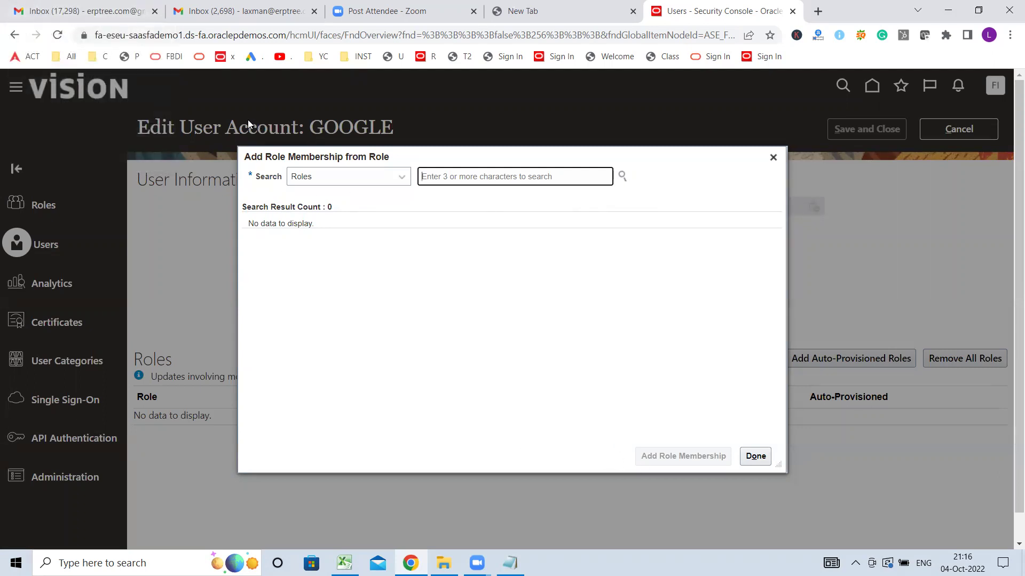
{"action": "type", "text": "Applicati"}
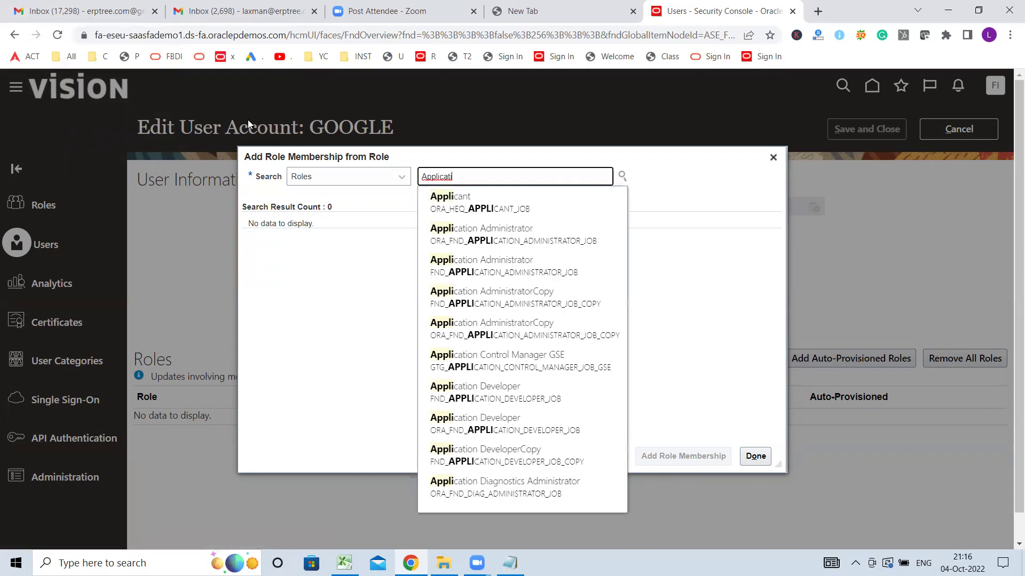
{"action": "type", "text": "on"}
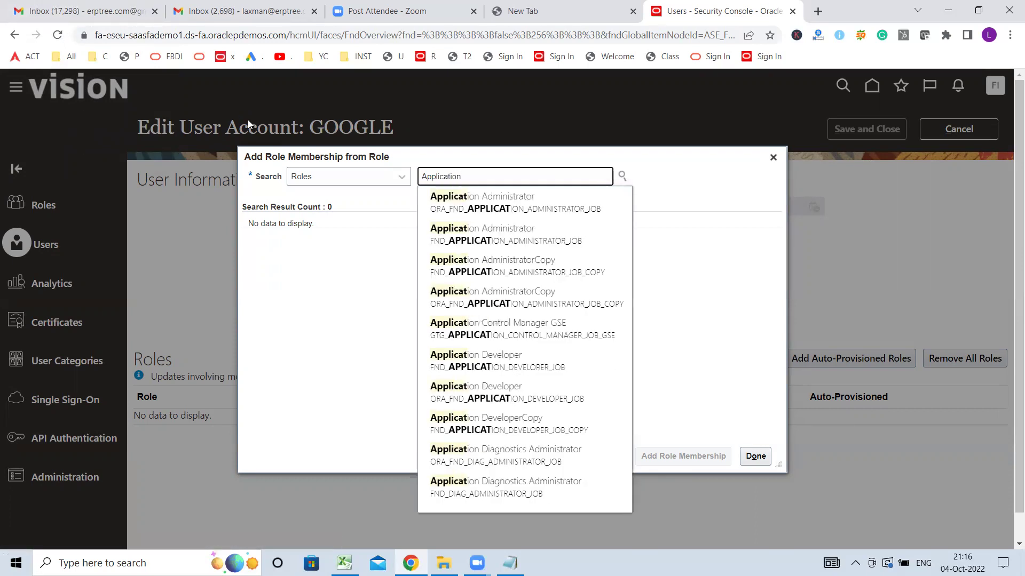
{"action": "type", "text": " Implement"}
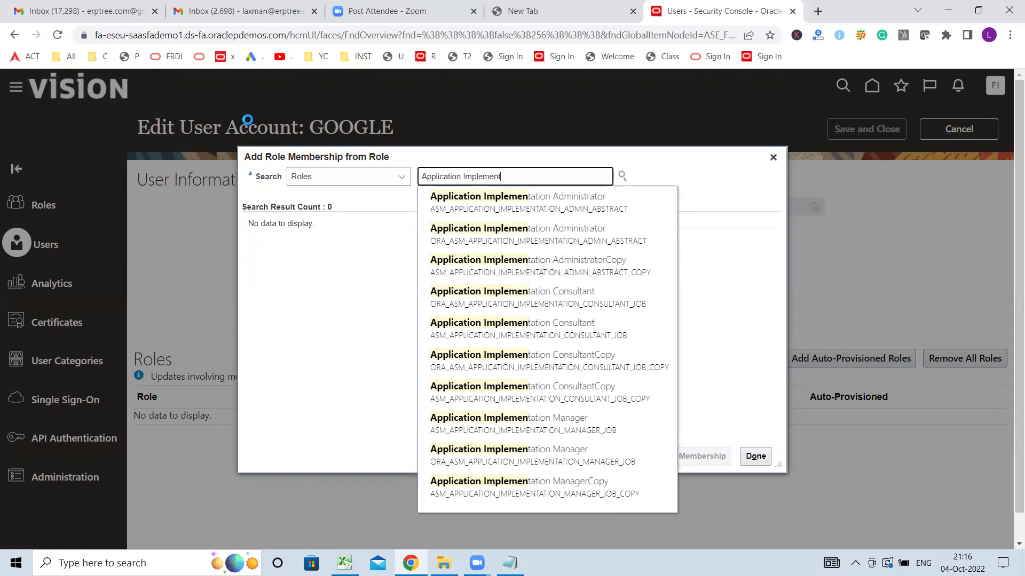
{"action": "type", "text": "ation"}
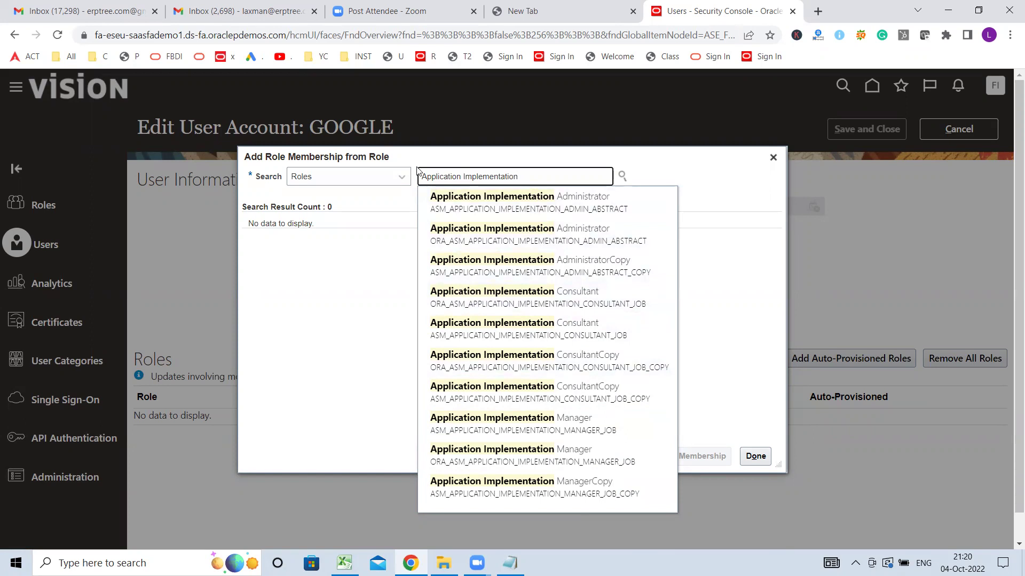
- Narrow the search with 'Cons' and add Application Implementation Consultant to GOOGLE's roles
{"action": "type", "text": "Cons"}
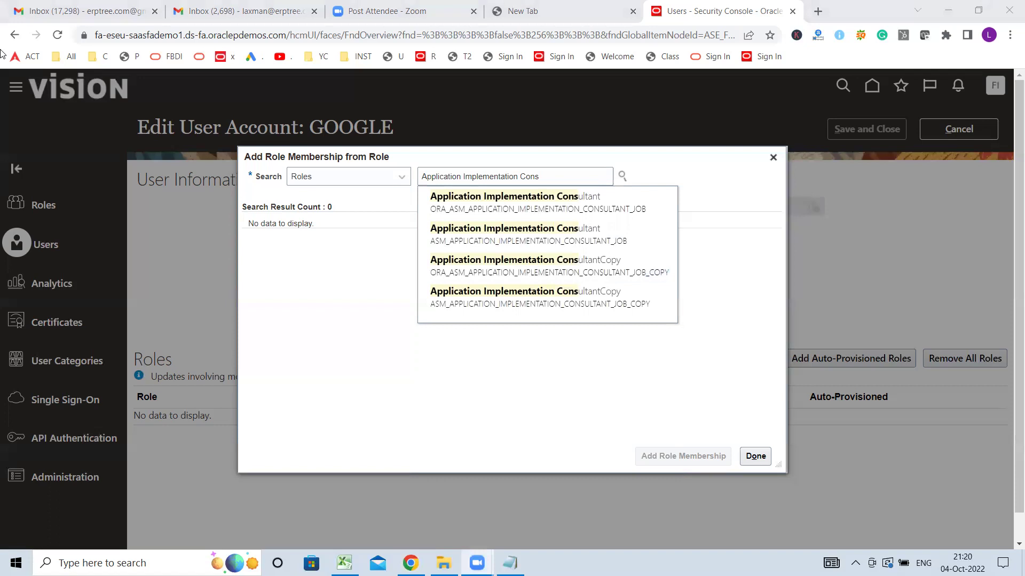
{"action": "left_click", "coordinate": [532, 201]}
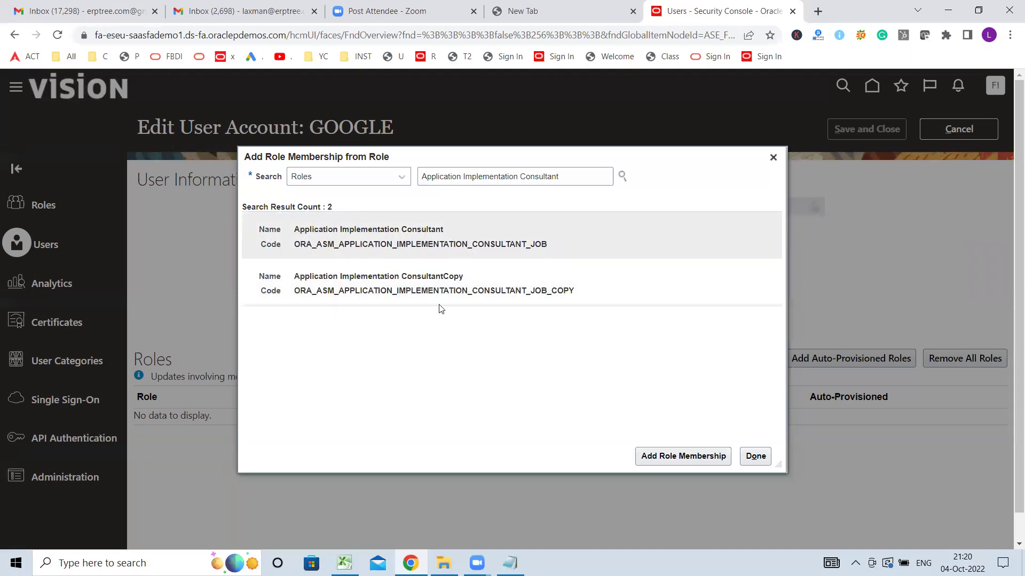
{"action": "left_click", "coordinate": [390, 233]}
{"action": "left_click", "coordinate": [664, 457]}
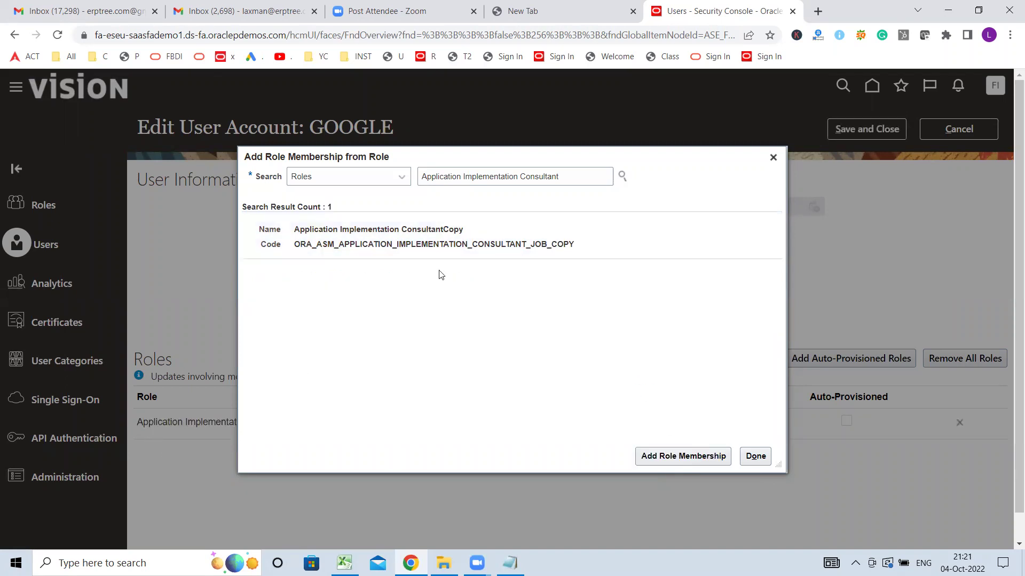
{"action": "left_click_drag", "start_coordinate": [437, 160], "coordinate": [587, 159]}
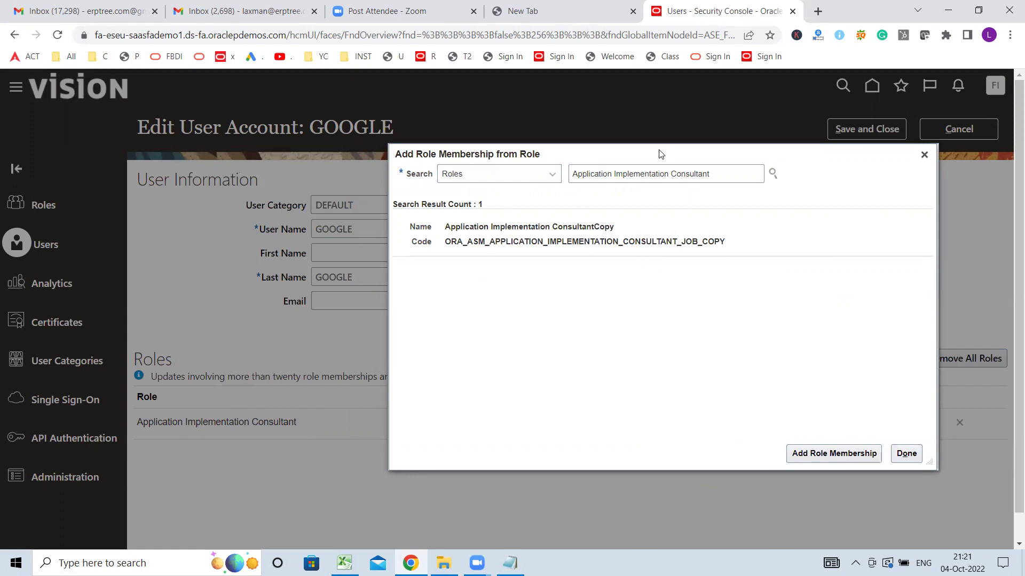
{"action": "left_click_drag", "start_coordinate": [663, 154], "coordinate": [538, 154]}
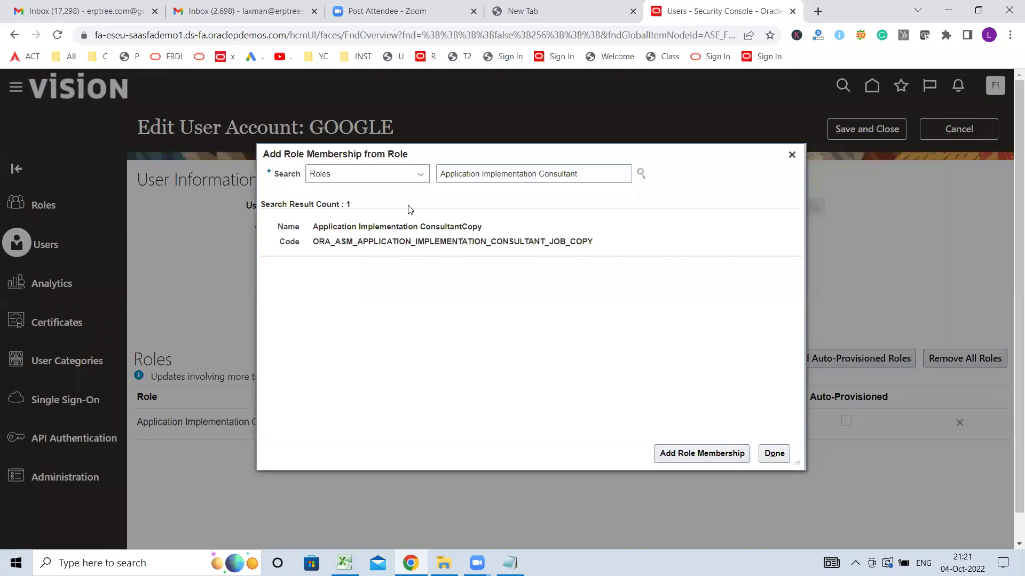
- Search roles for 'IT Security' and add IT Security Manager to the GOOGLE account's memberships
{"action": "left_click", "coordinate": [595, 174]}
{"action": "key", "text": "ctrl+a"}
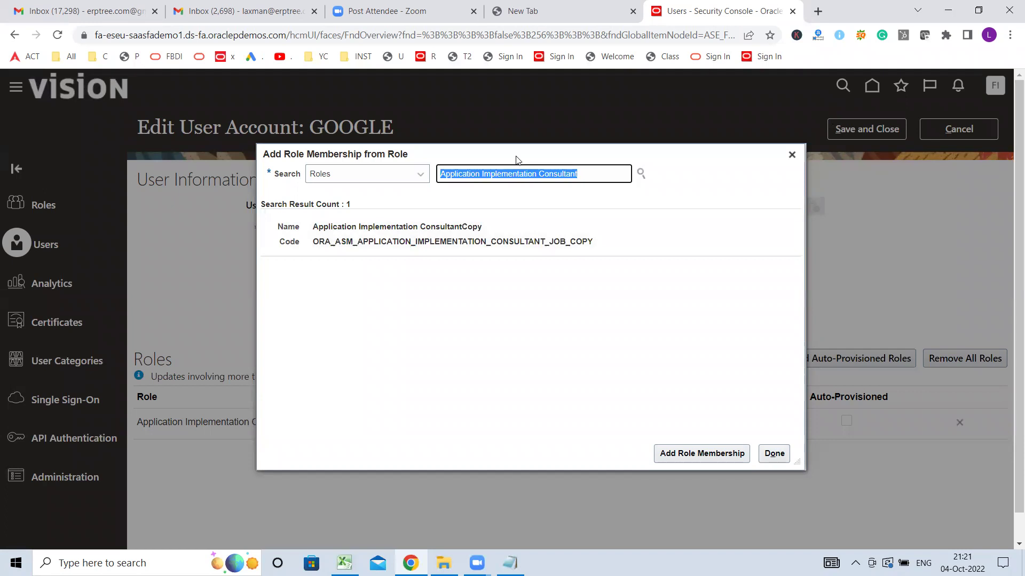
{"action": "type", "text": "IT S"}
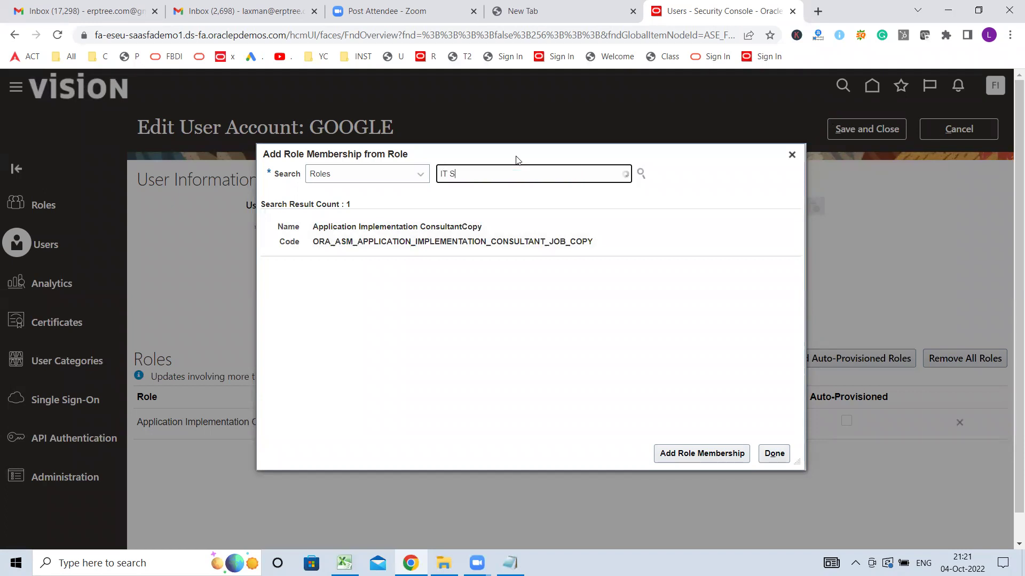
{"action": "type", "text": "ecurit"}
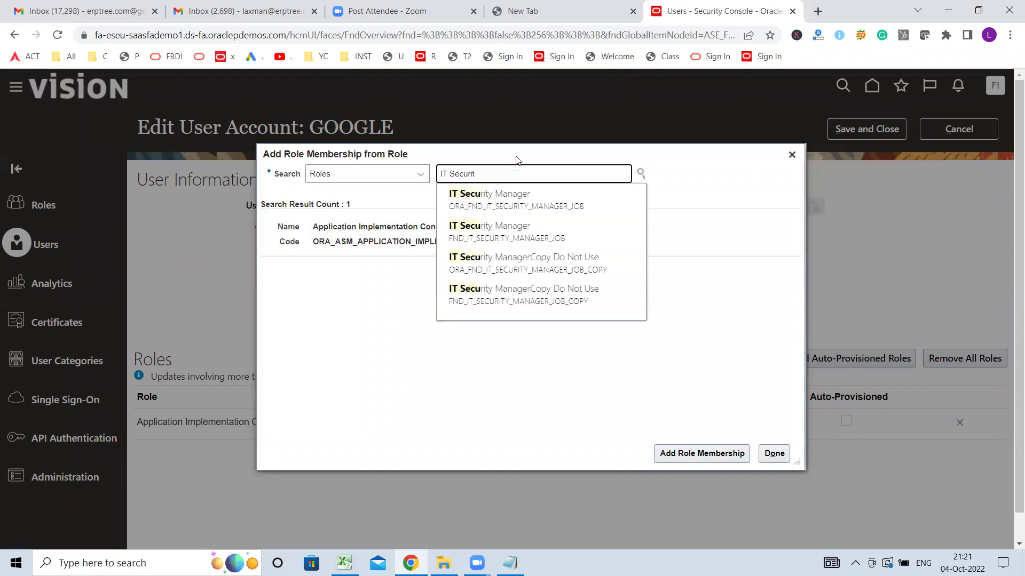
{"action": "type", "text": "y M"}
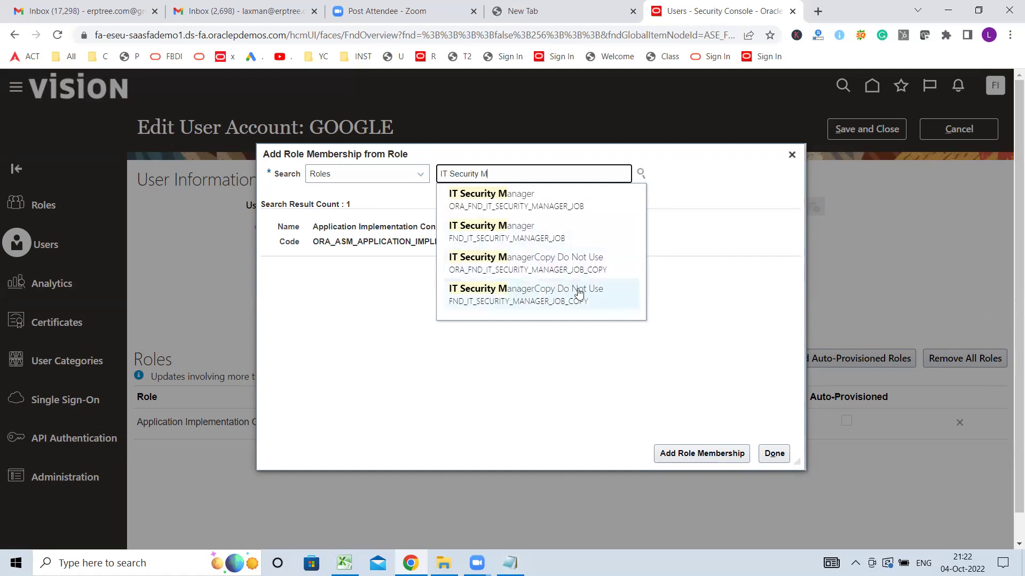
{"action": "left_click", "coordinate": [507, 198]}
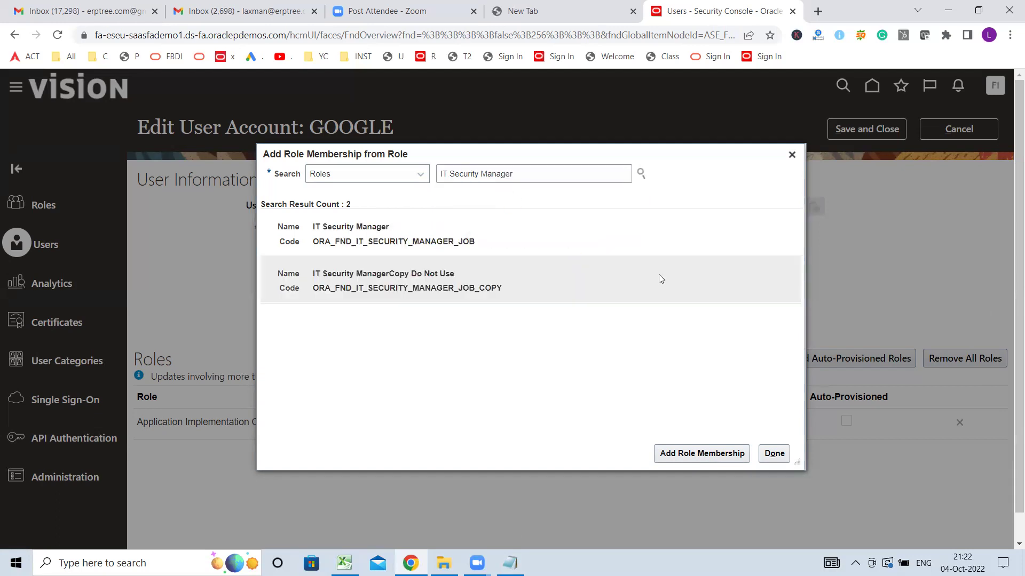
{"action": "left_click", "coordinate": [338, 225]}
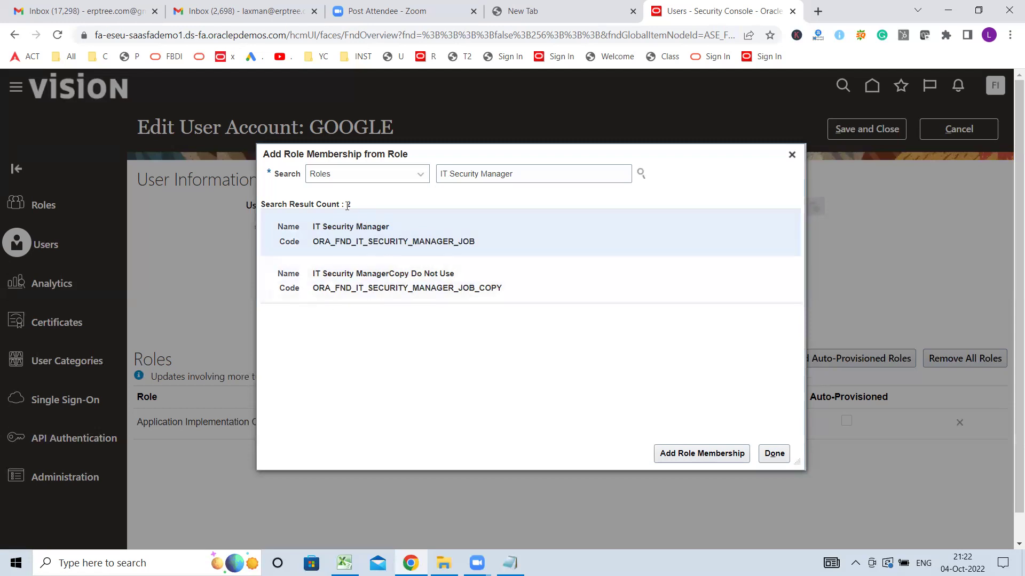
{"action": "left_click", "coordinate": [689, 454]}
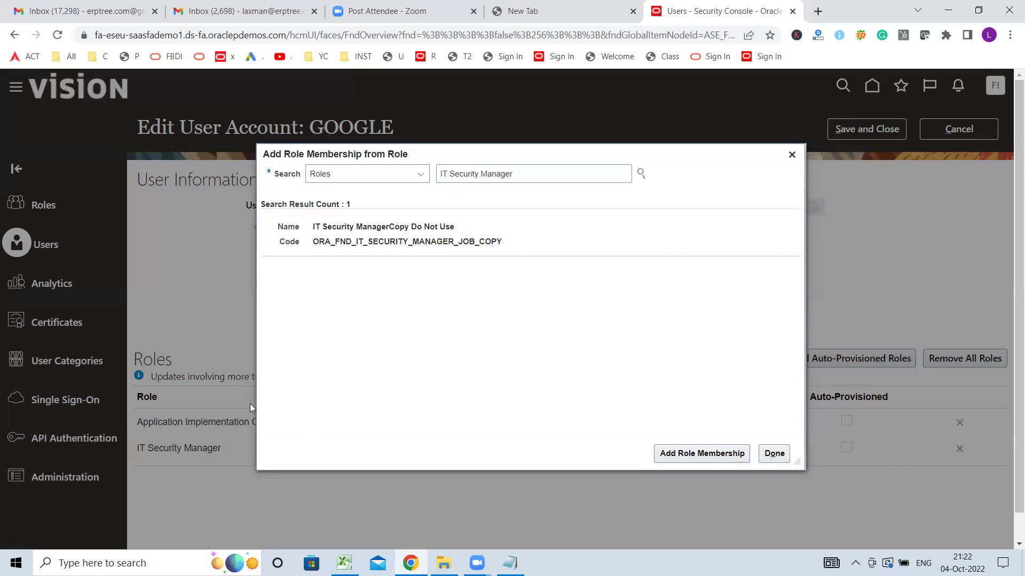
- Close the role dialog and save the GOOGLE account with both roles assigned
{"action": "left_click", "coordinate": [773, 454]}
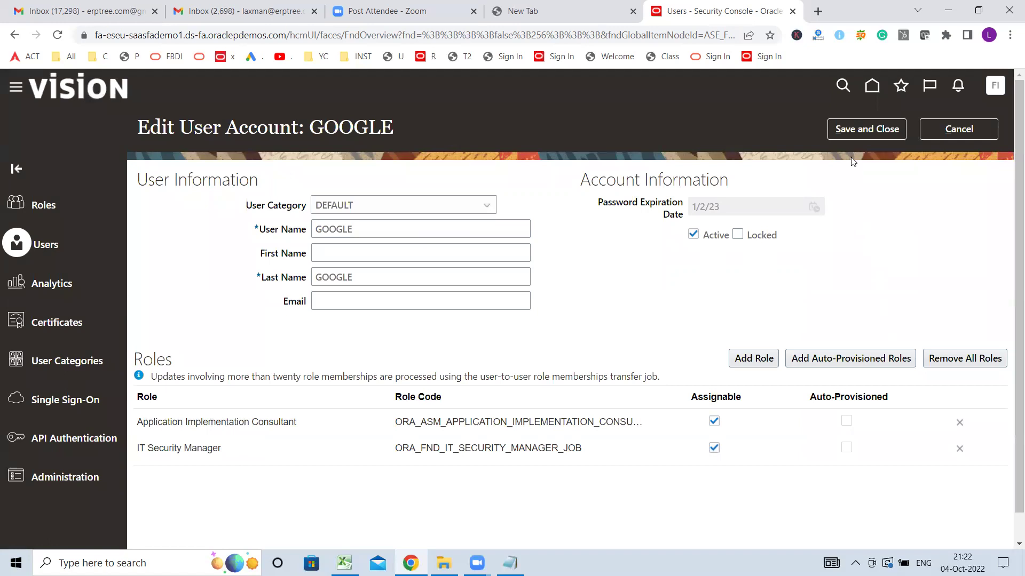
{"action": "left_click", "coordinate": [860, 134]}
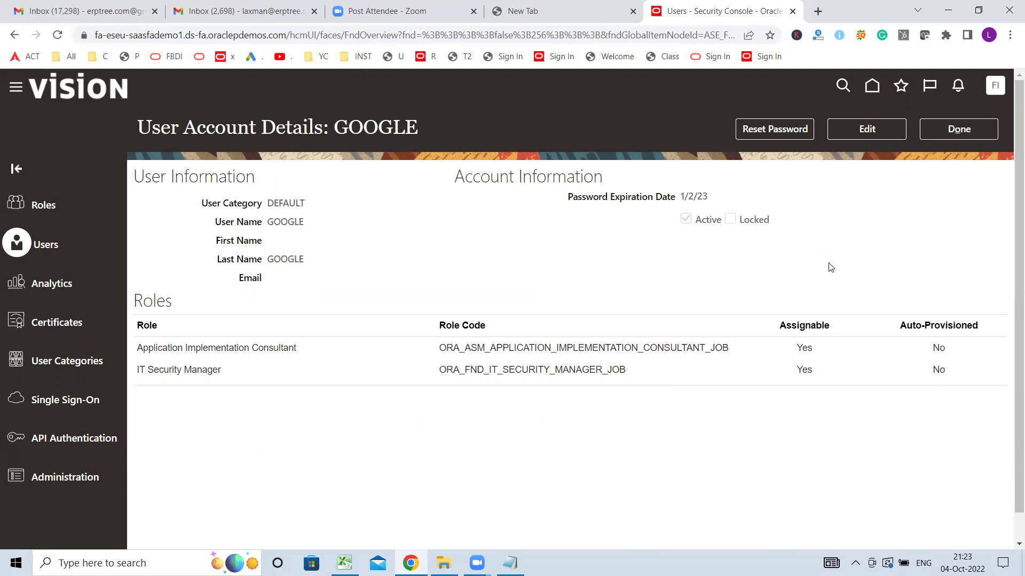
- Leave the GOOGLE account details and return to the User Accounts search results
{"action": "left_click", "coordinate": [958, 133]}
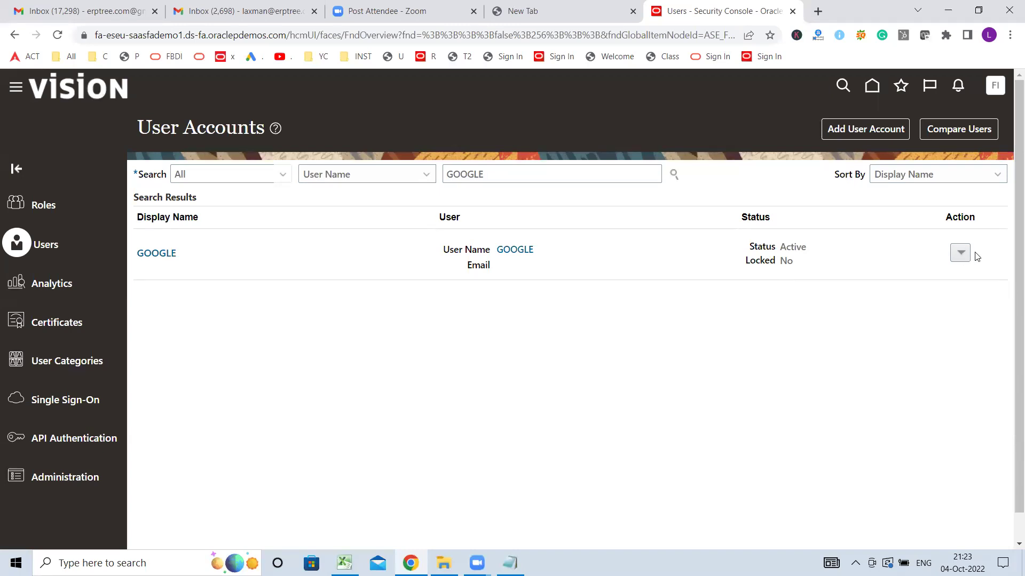
- Copy the GOOGLE user into a new account and give it the last name XYZUSER
{"action": "left_click", "coordinate": [959, 254]}
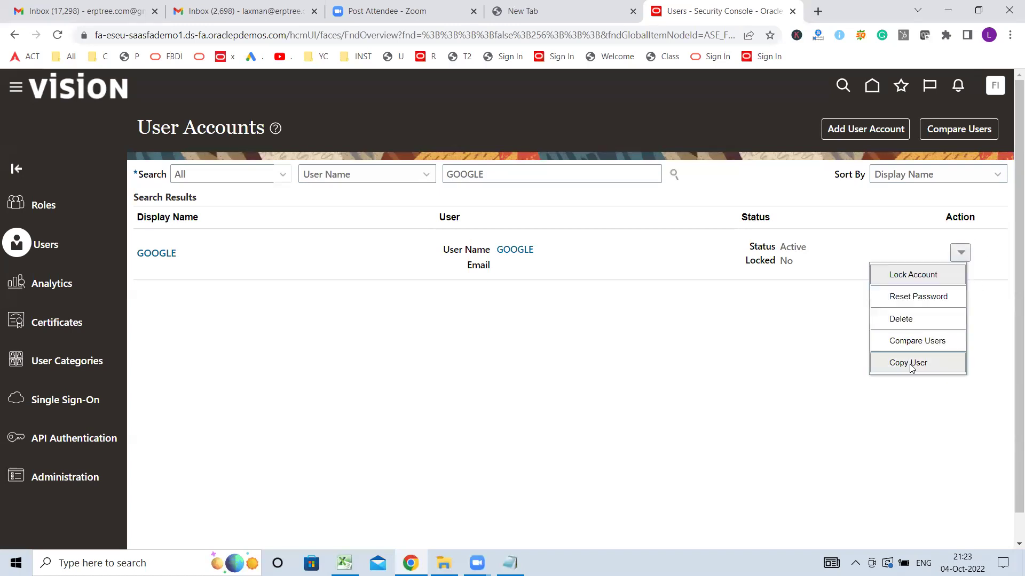
{"action": "left_click", "coordinate": [909, 363]}
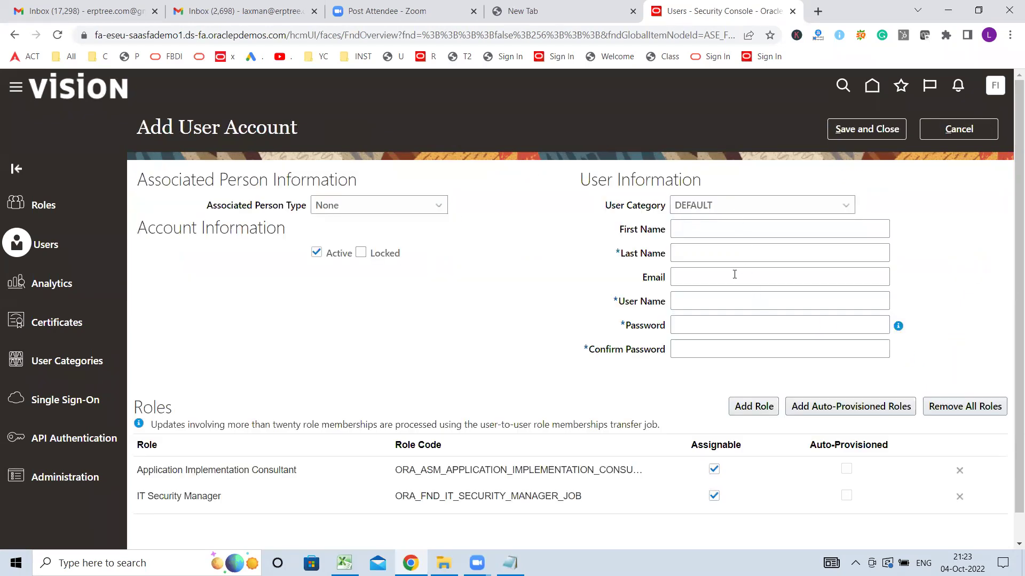
{"action": "left_click", "coordinate": [712, 252]}
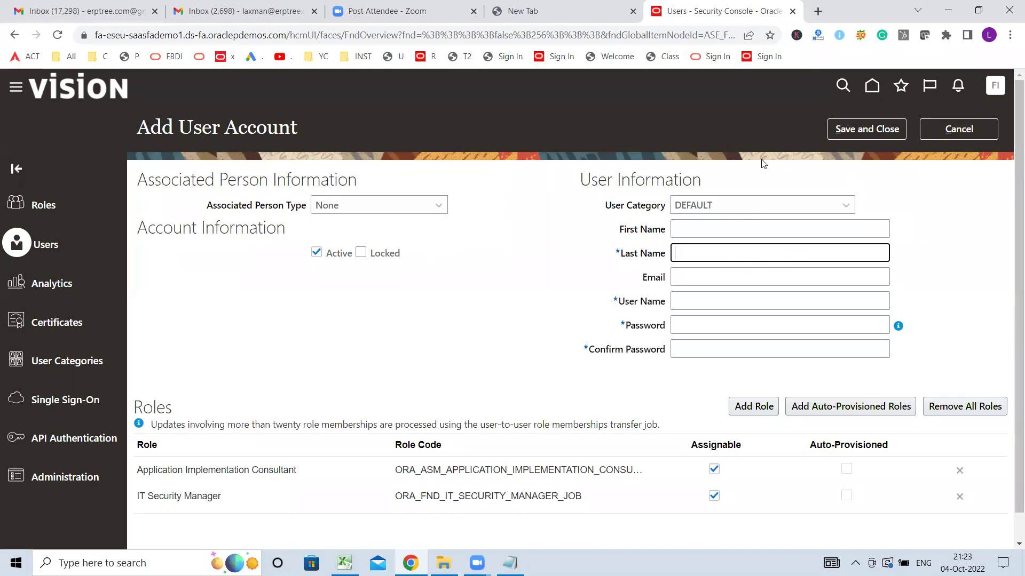
{"action": "type", "text": "XYZUSER"}
{"action": "key", "text": "Tab"}
{"action": "key", "text": "Tab"}
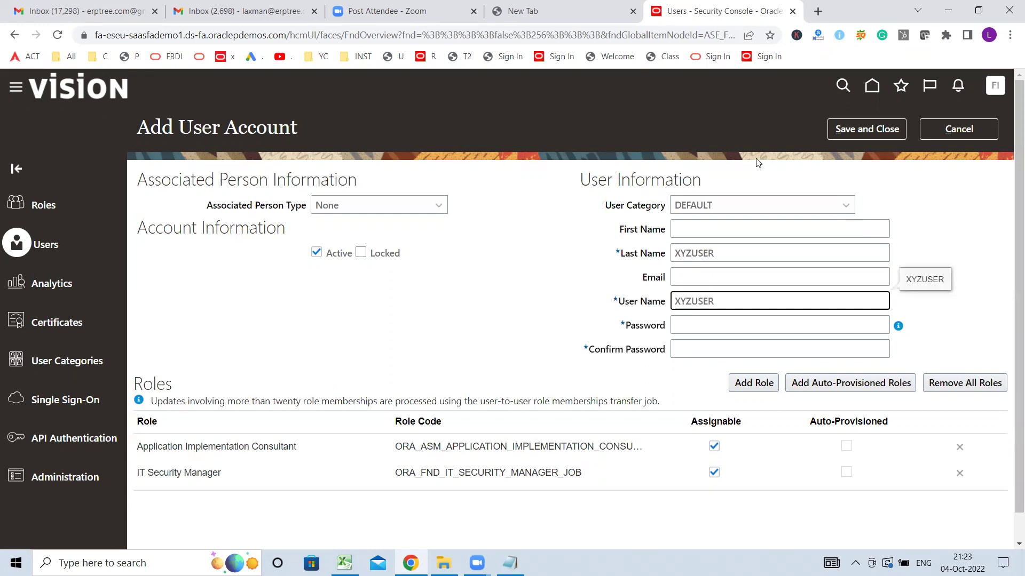
- Enter the new account's password and its confirmation, fixing mistyped characters
{"action": "left_click", "coordinate": [698, 326]}
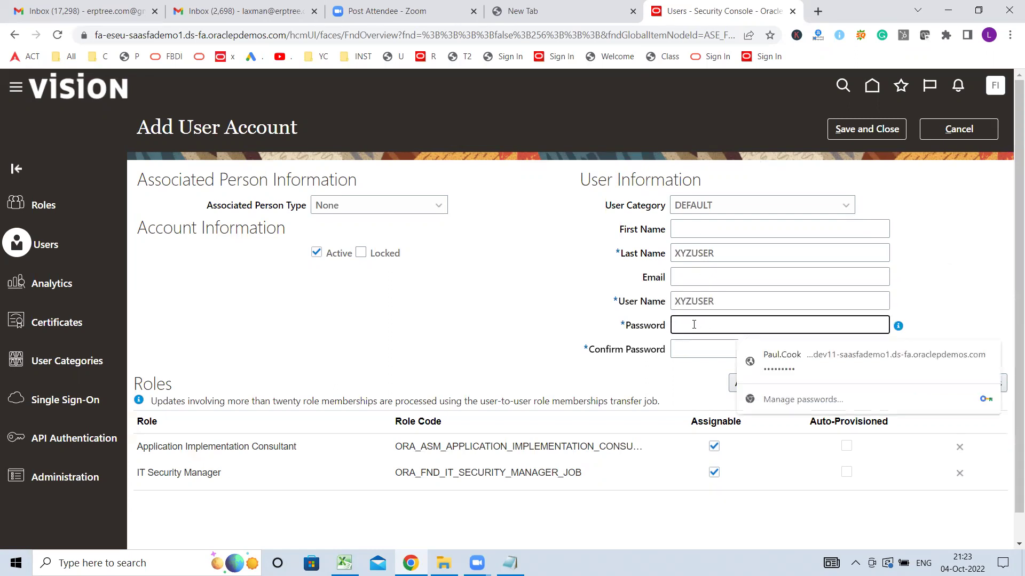
{"action": "type", "text": "••••••••"}
{"action": "key", "text": "Tab"}
{"action": "type", "text": "••"}
{"action": "key", "text": "BackSpace"}
{"action": "key", "text": "BackSpace"}
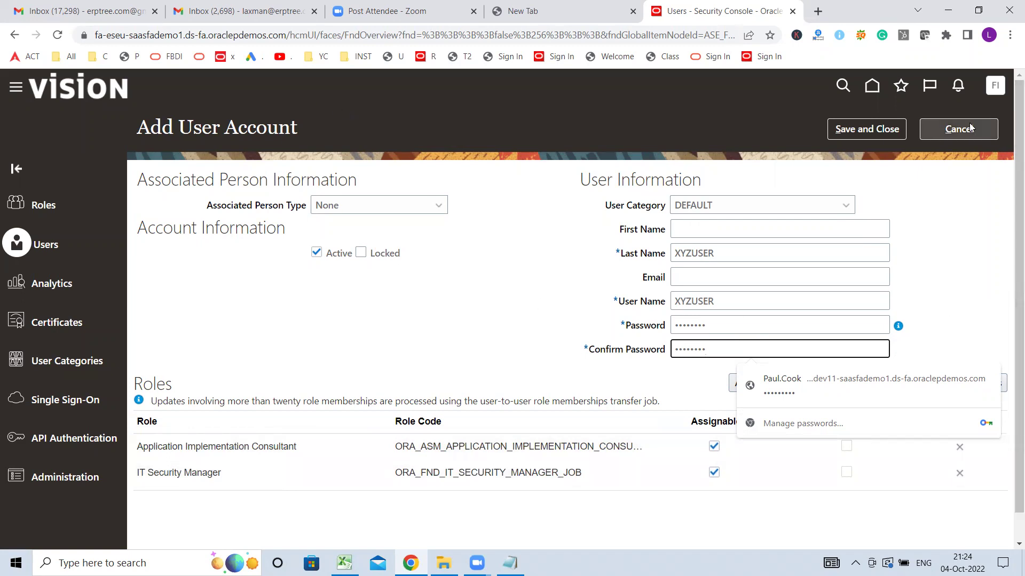
- Save and close the new XYZUSER account, returning to User Accounts
{"action": "left_click", "coordinate": [866, 129]}
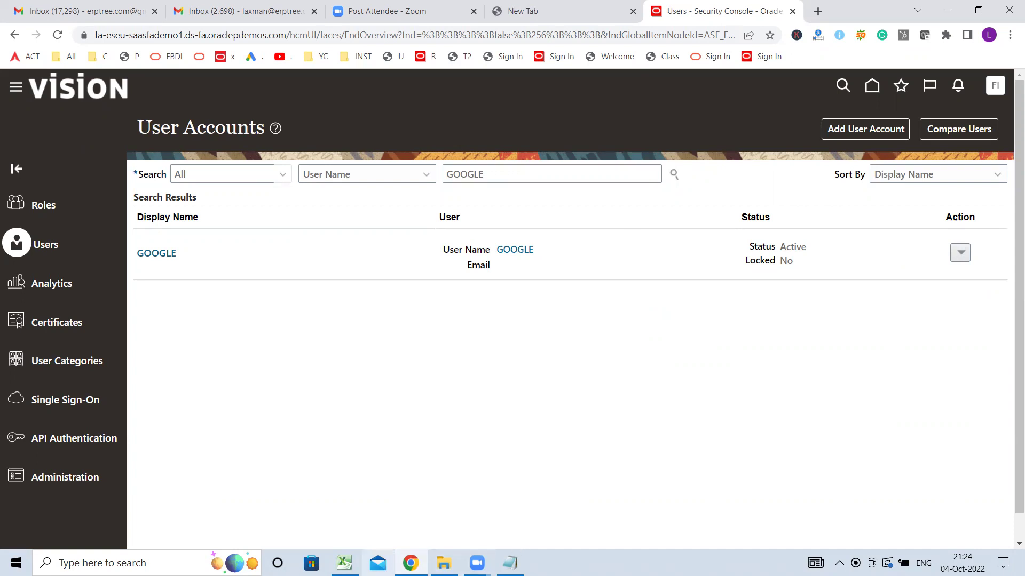
- In the Excel notes, prefix B102 with 'FSM -' and add 'FSM = Functional Setup Manager' in N102
{"action": "left_click", "coordinate": [345, 563]}
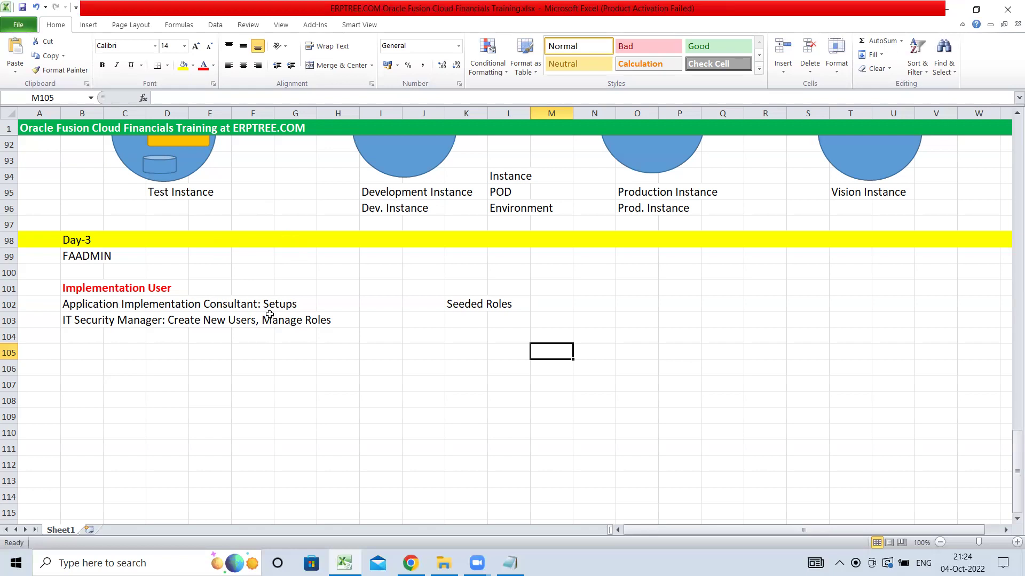
{"action": "left_click", "coordinate": [84, 304]}
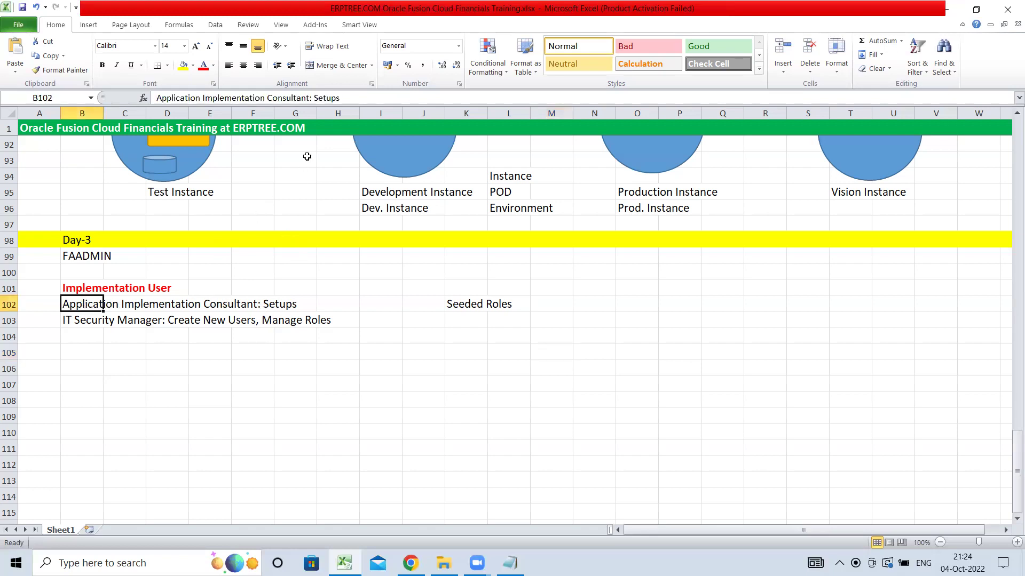
{"action": "double_click", "coordinate": [80, 305]}
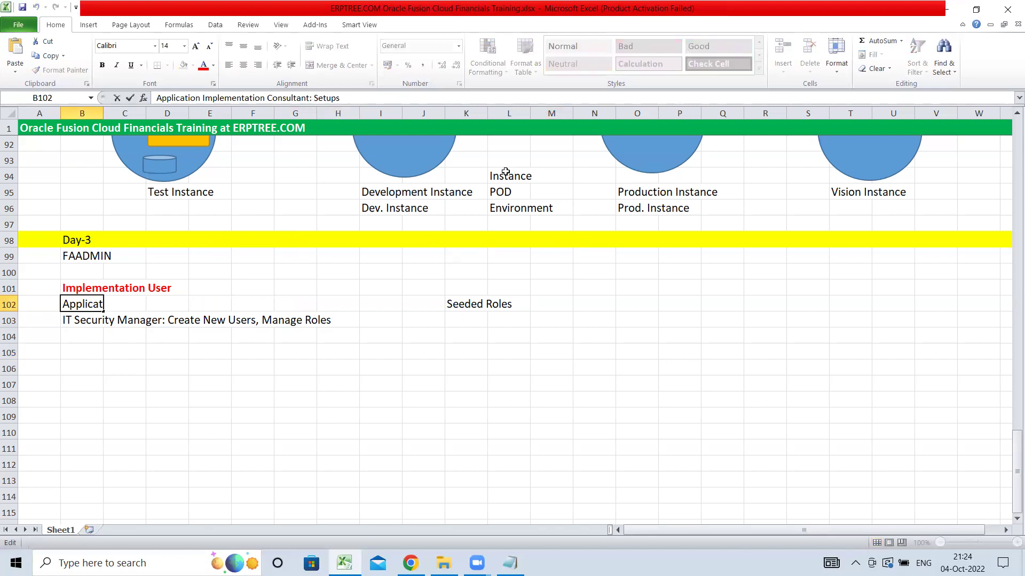
{"action": "type", "text": "FSM -"}
{"action": "key", "text": "Tab"}
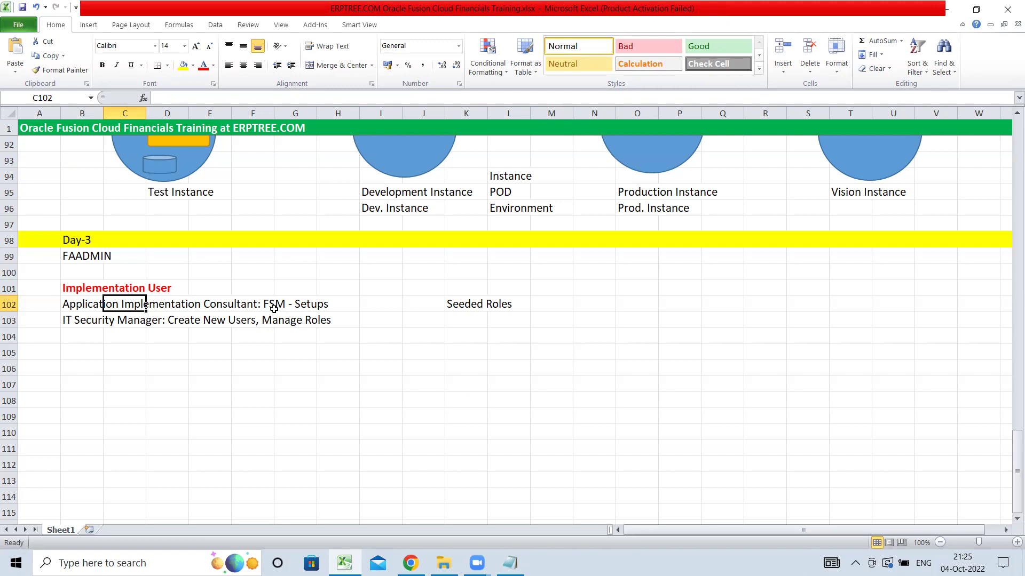
{"action": "left_click", "coordinate": [595, 307]}
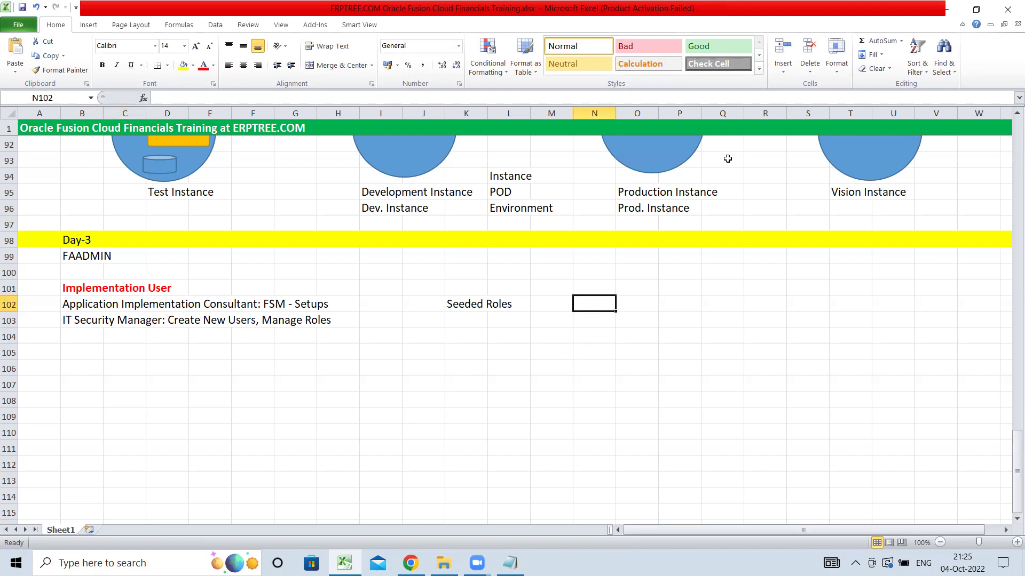
{"action": "type", "text": "FSM"}
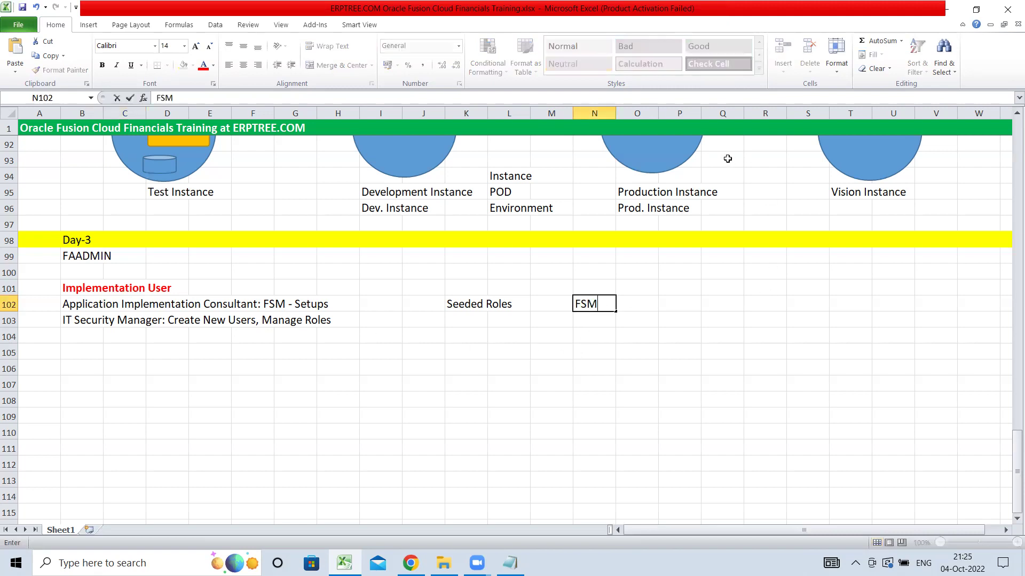
{"action": "type", "text": " = Functional S"}
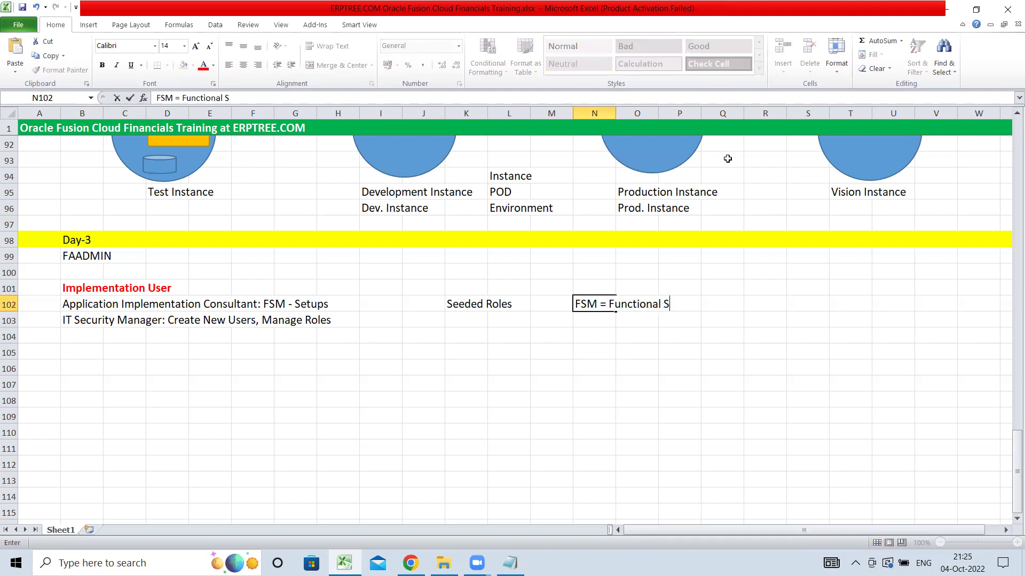
{"action": "type", "text": "etup Manager"}
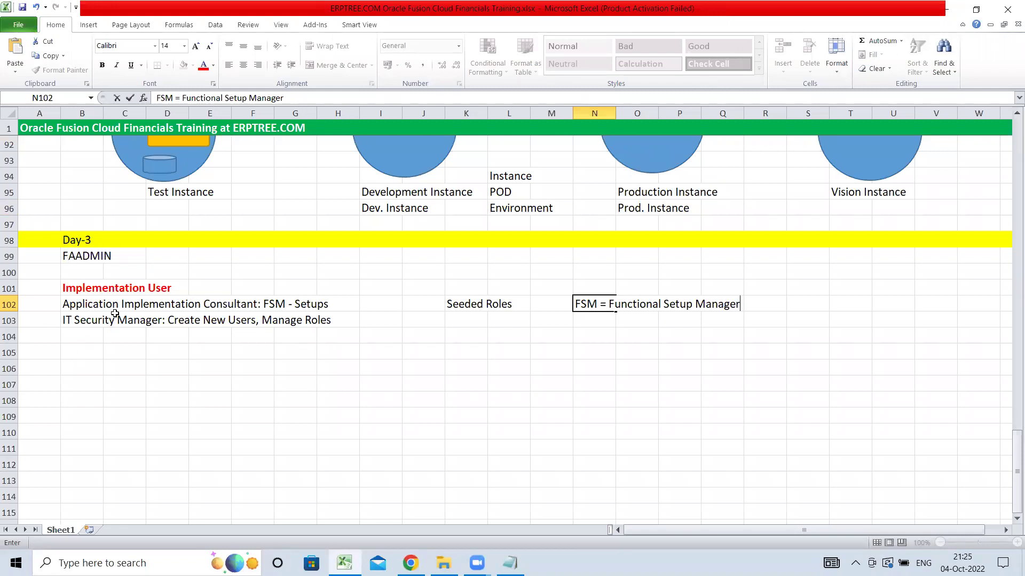
- Insert 'Security Console -' into the IT Security Manager line in B103
{"action": "left_click", "coordinate": [73, 323]}
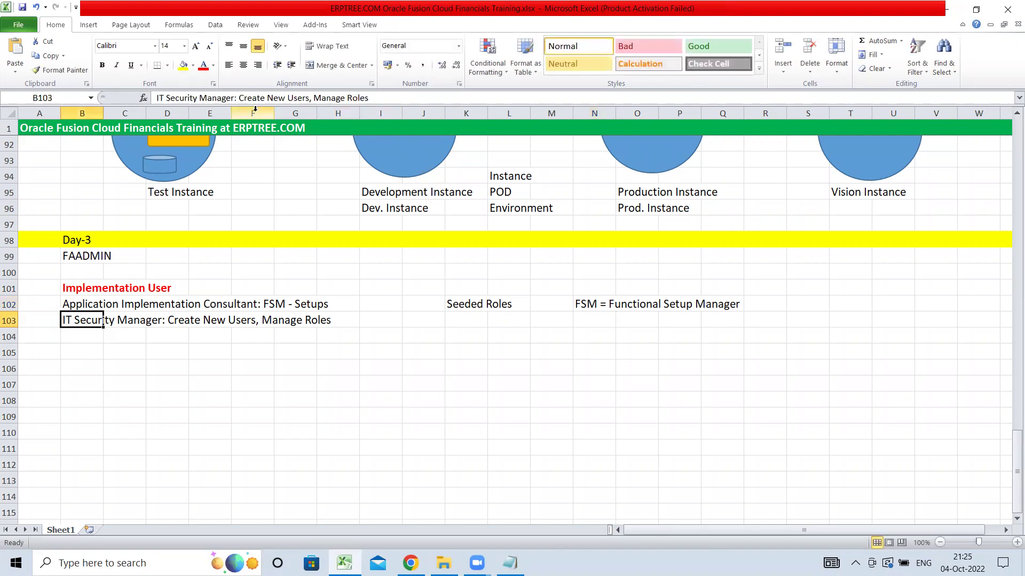
{"action": "left_click", "coordinate": [238, 99]}
{"action": "type", "text": "Securi"}
{"action": "type", "text": "ty Console"}
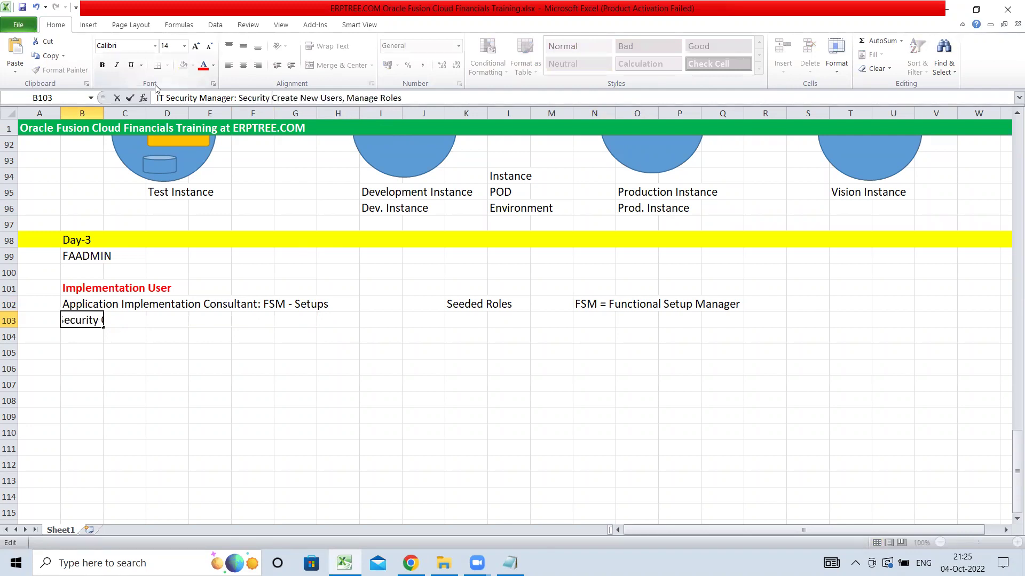
{"action": "type", "text": " -C"}
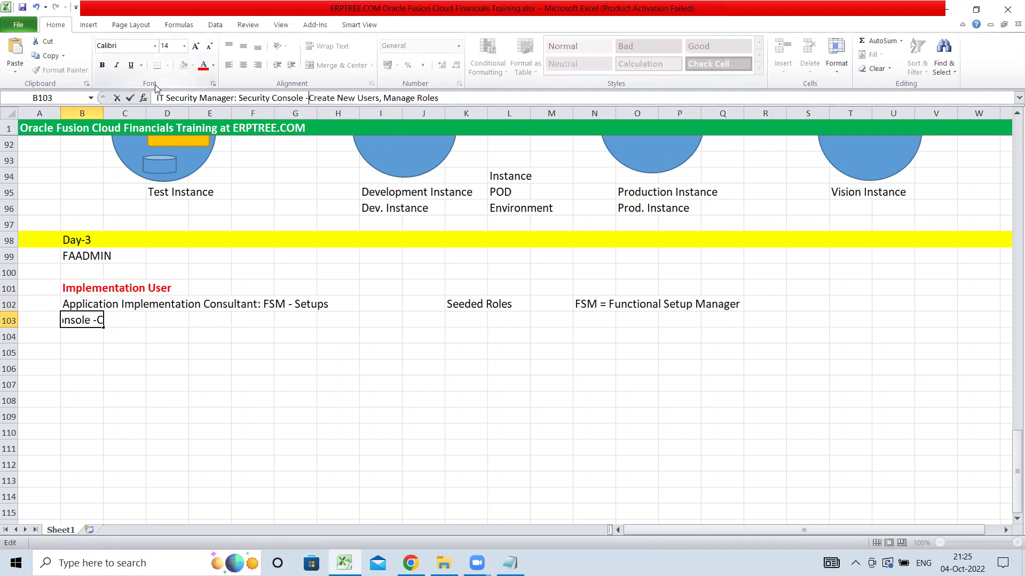
{"action": "key", "text": "Tab"}
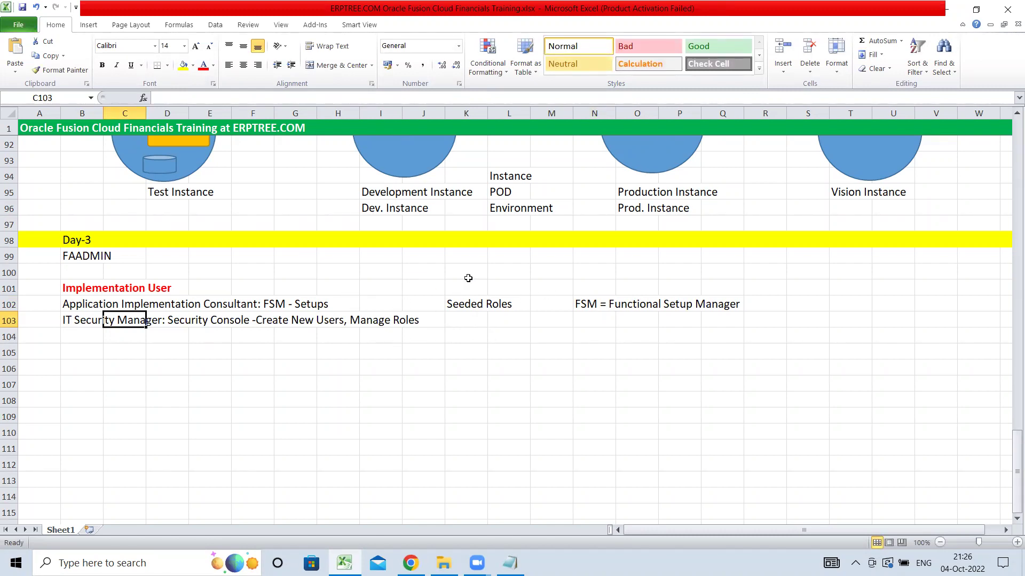
- Append ': GOOGLE' to the Implementation User heading in B101
{"action": "left_click", "coordinate": [91, 332]}
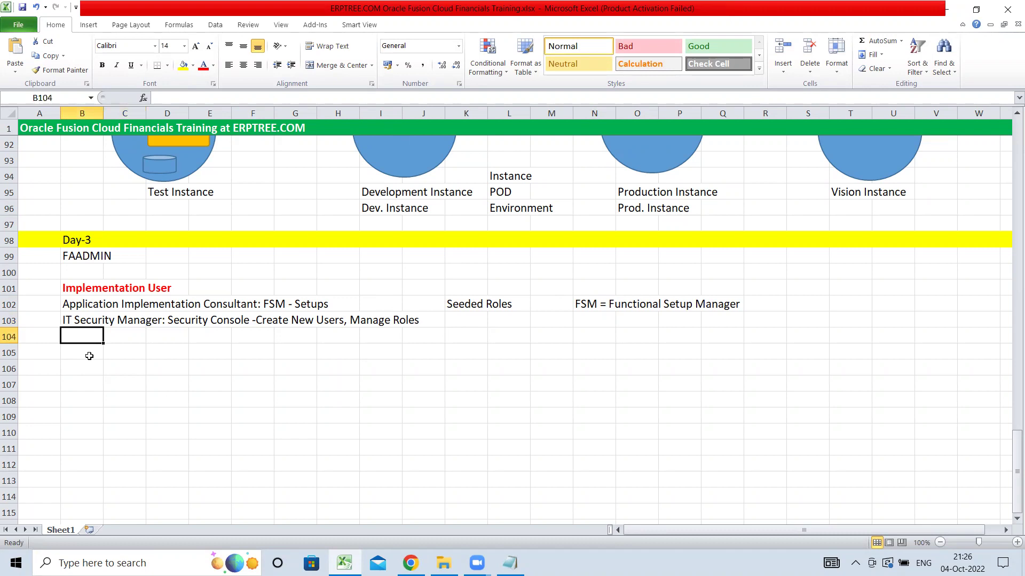
{"action": "left_click", "coordinate": [88, 289]}
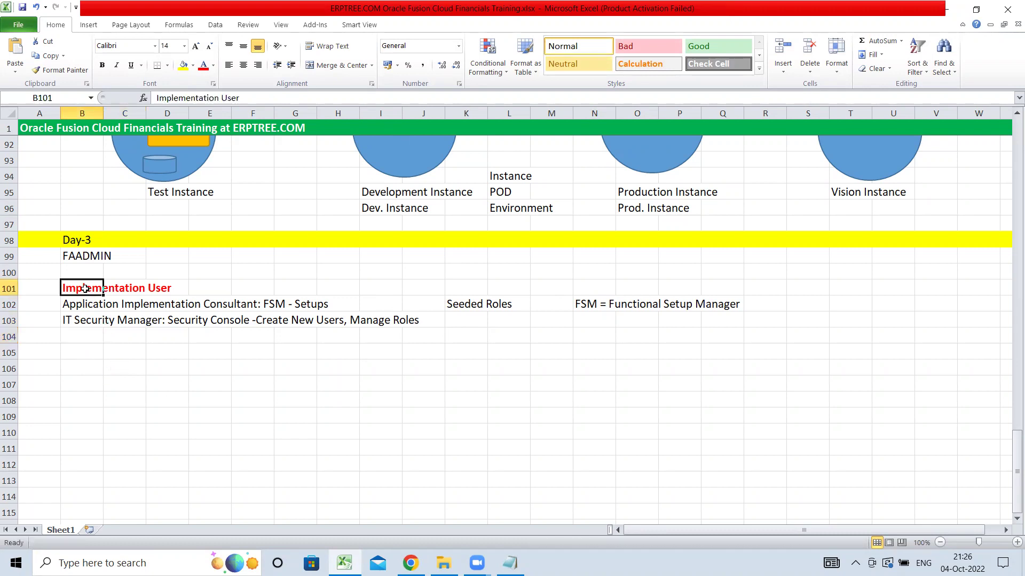
{"action": "left_click", "coordinate": [263, 99]}
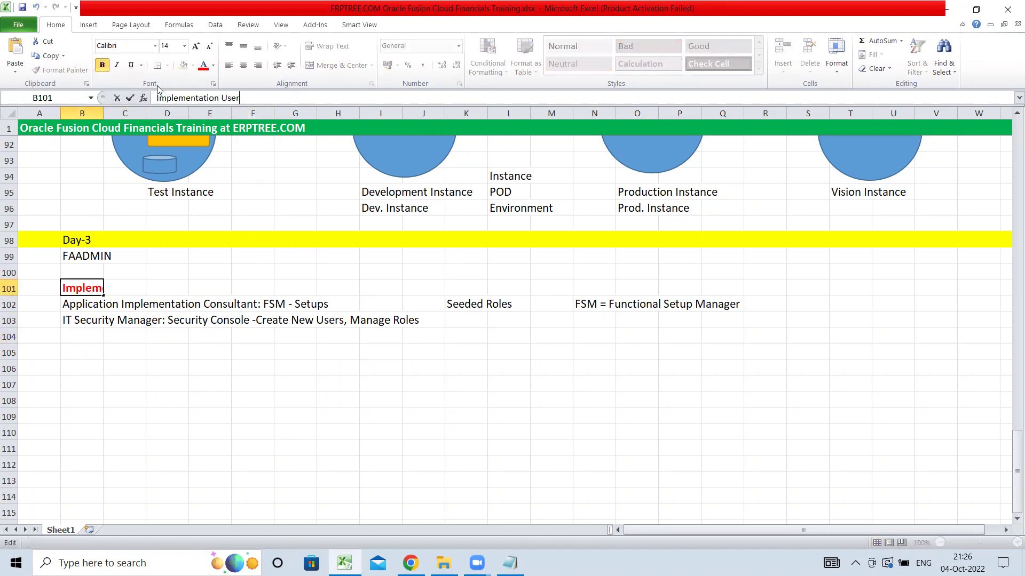
{"action": "type", "text": ": GOOGLE"}
{"action": "key", "text": "Tab"}
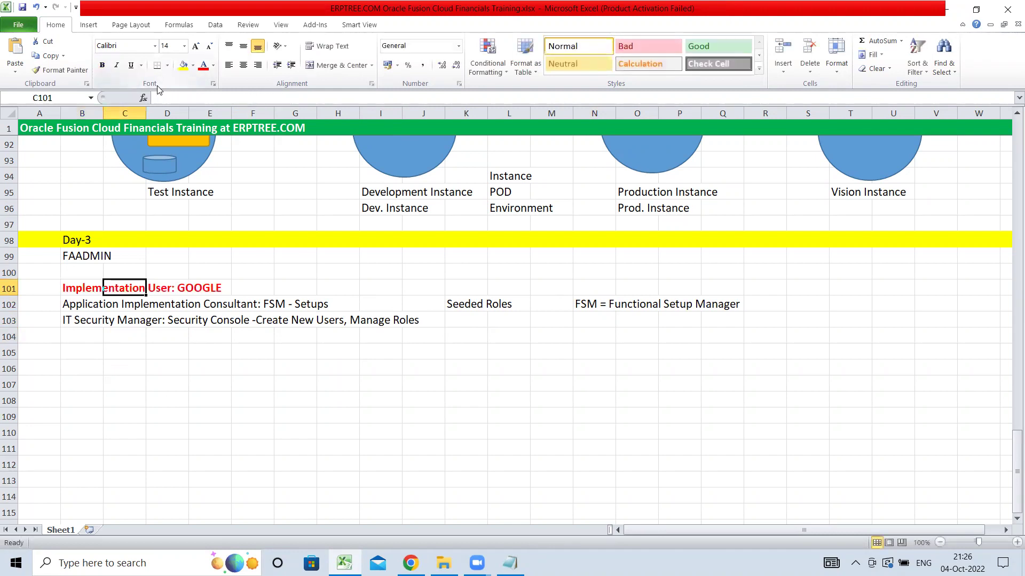
- Review the Excel role notes, selecting the role lines in B102:F103
{"action": "left_click", "coordinate": [206, 372]}
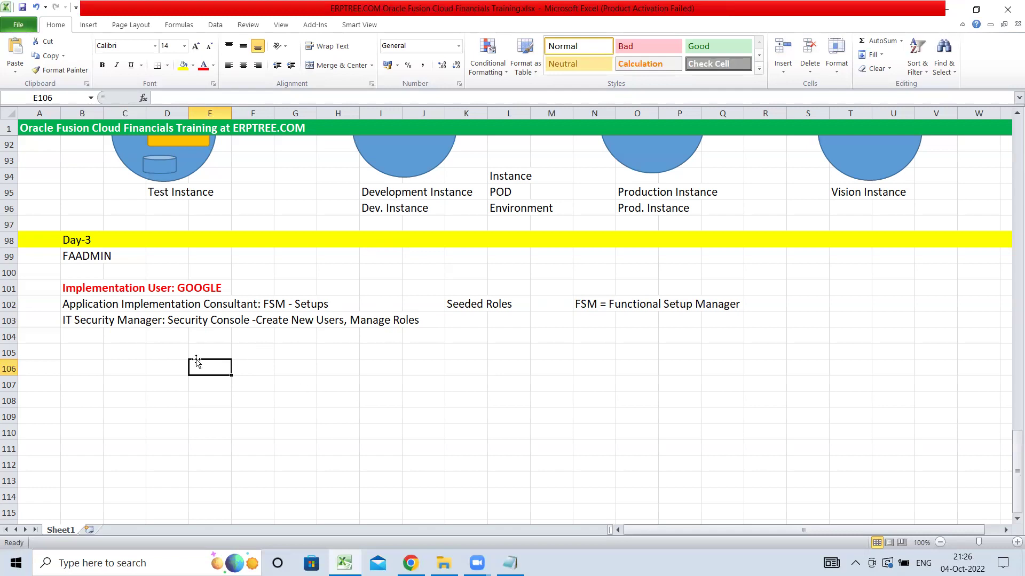
{"action": "left_click", "coordinate": [128, 339]}
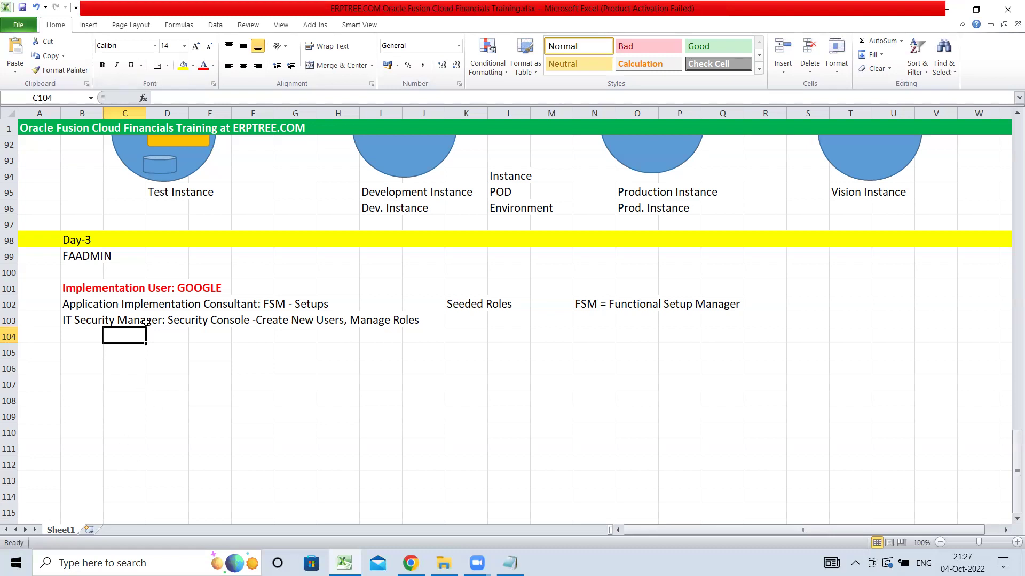
{"action": "left_click_drag", "start_coordinate": [73, 308], "coordinate": [247, 324]}
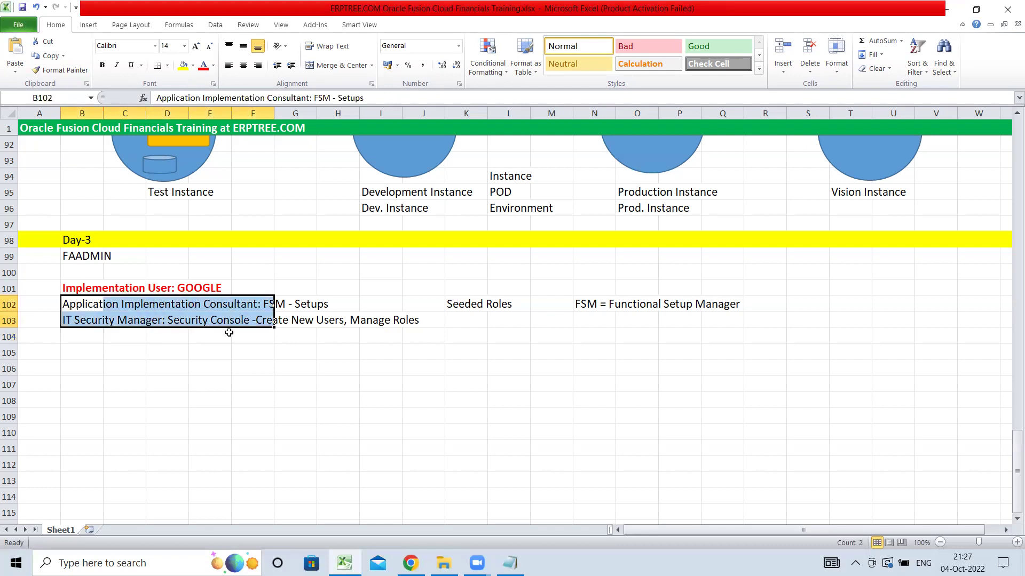
{"action": "left_click", "coordinate": [279, 373]}
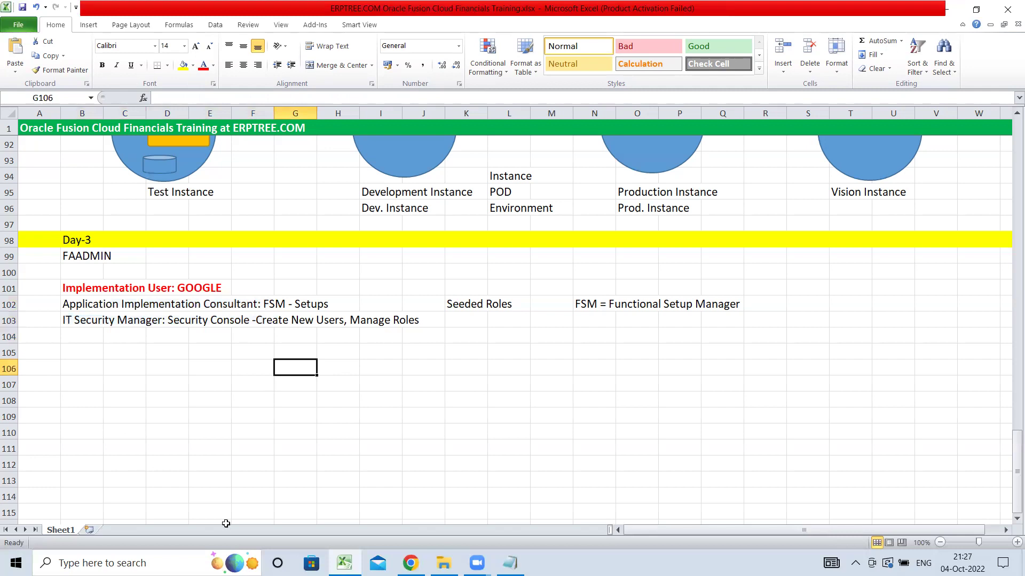
{"action": "left_click", "coordinate": [102, 344]}
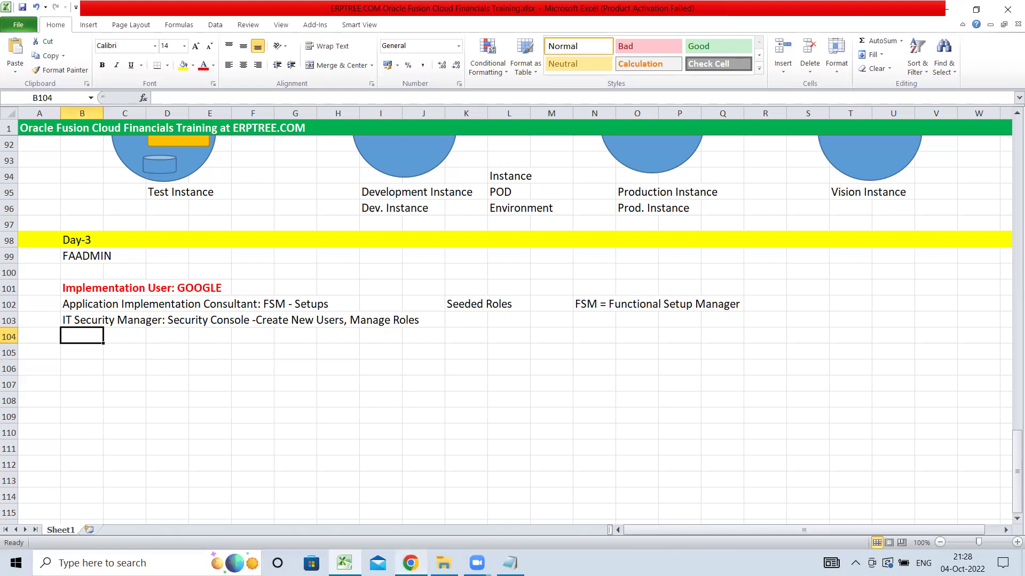
- Return to the Security Console and choose Sign Out from the account menu
{"action": "left_click", "coordinate": [411, 562]}
{"action": "left_click", "coordinate": [995, 86]}
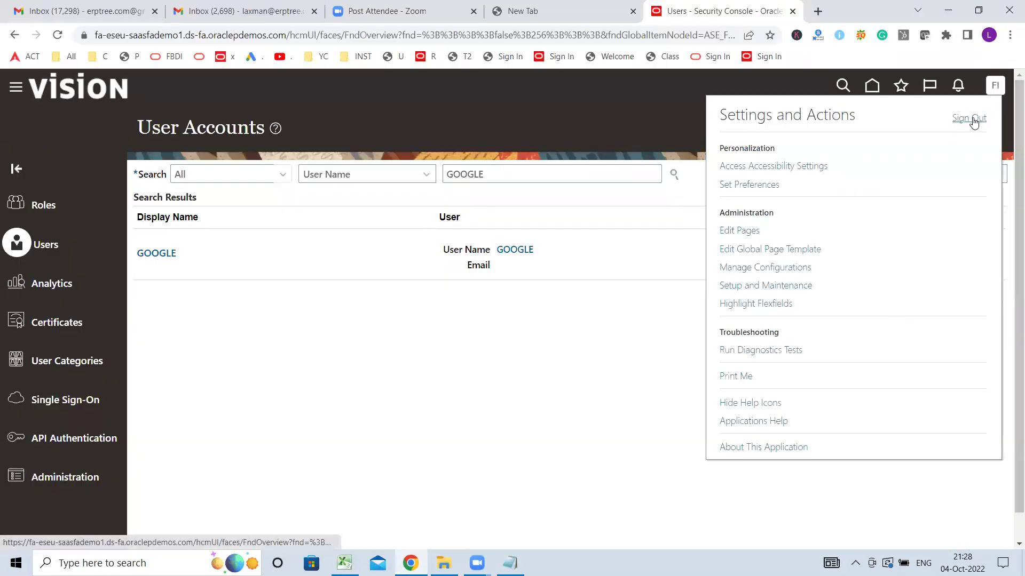
{"action": "left_click", "coordinate": [971, 119]}
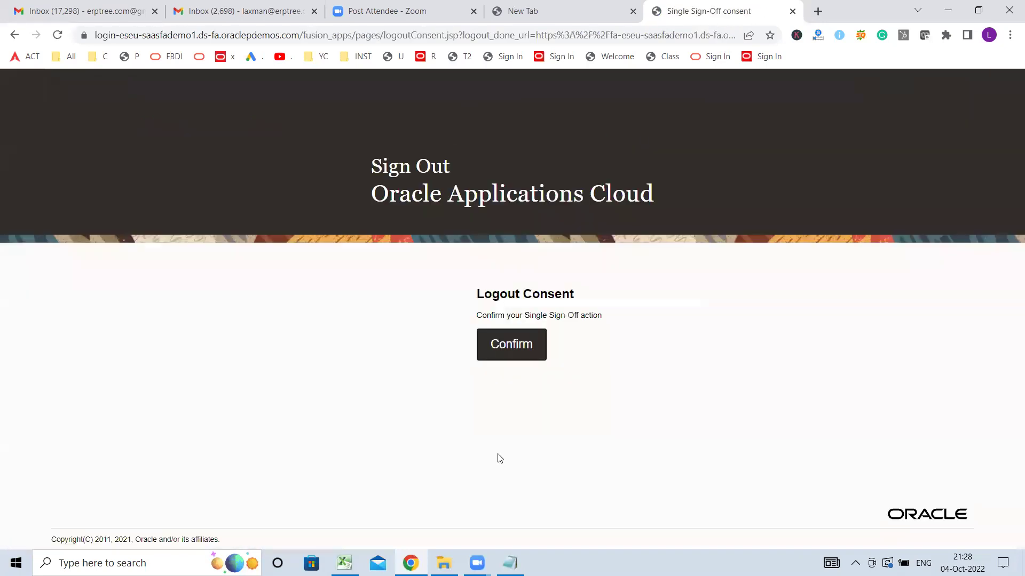
- Confirm the logout, sign back in as user GOOGLE, and bring up the Excel notes
{"action": "left_click", "coordinate": [506, 351]}
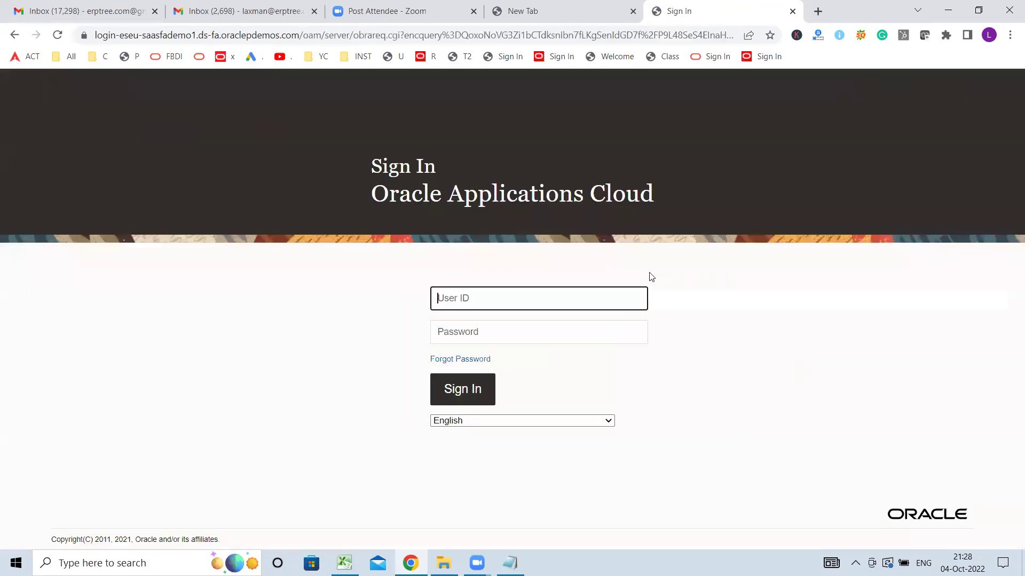
{"action": "type", "text": "GOOGLE"}
{"action": "key", "text": "Tab"}
{"action": "type", "text": "••"}
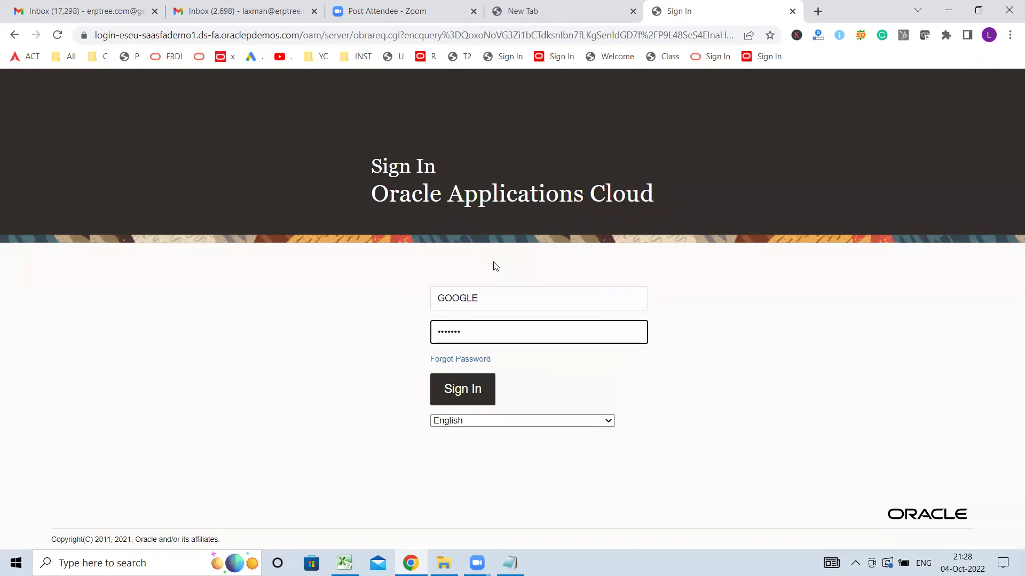
{"action": "type", "text": "••••••"}
{"action": "left_click", "coordinate": [478, 396]}
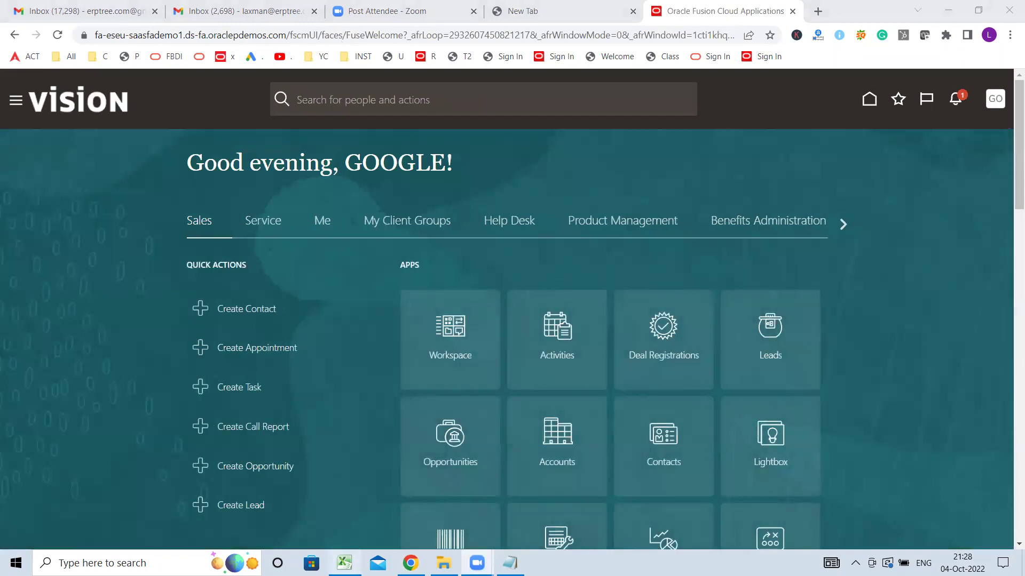
{"action": "left_click", "coordinate": [344, 563]}
- After checking the consultant note in row 102, open Setup and Maintenance from the user menu
{"action": "left_click", "coordinate": [74, 304]}
{"action": "left_click_drag", "start_coordinate": [75, 304], "coordinate": [233, 308]}
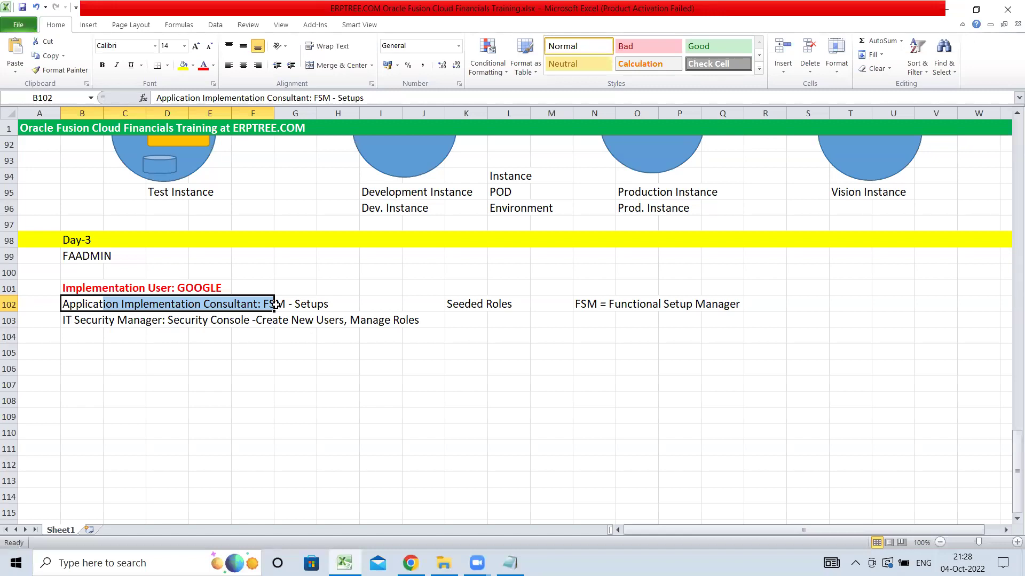
{"action": "left_click", "coordinate": [410, 563]}
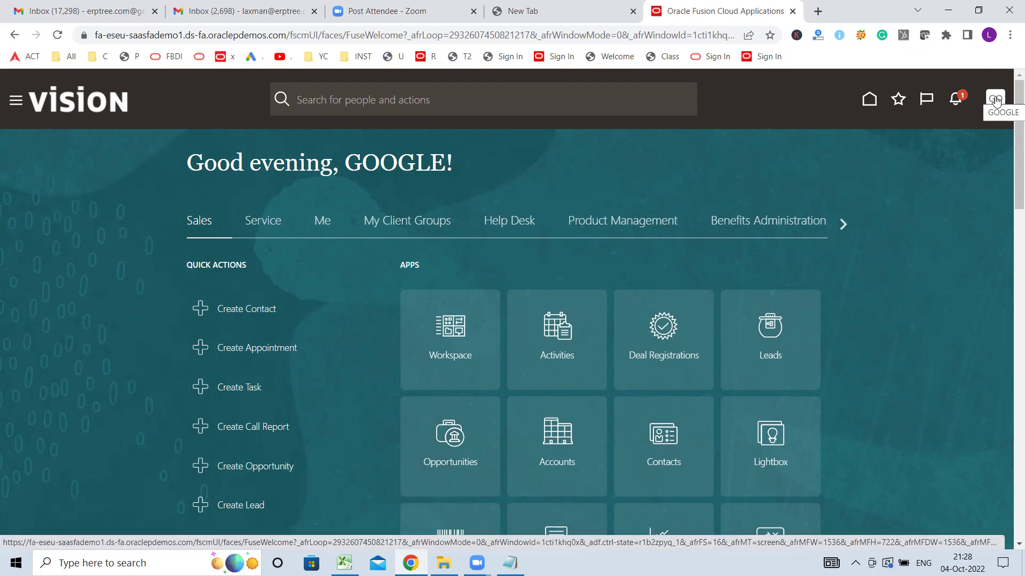
{"action": "left_click", "coordinate": [996, 101]}
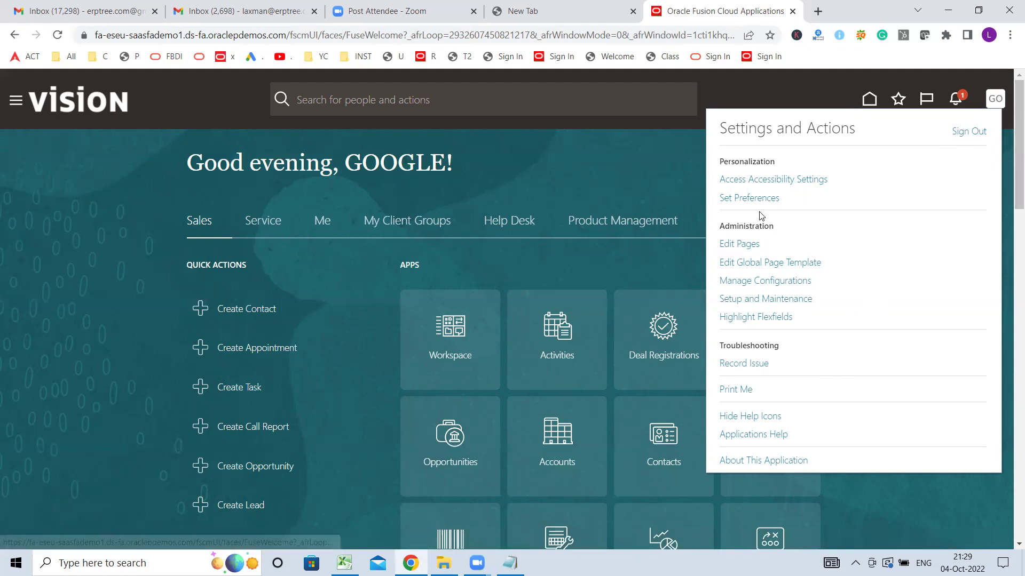
{"action": "left_click", "coordinate": [998, 100]}
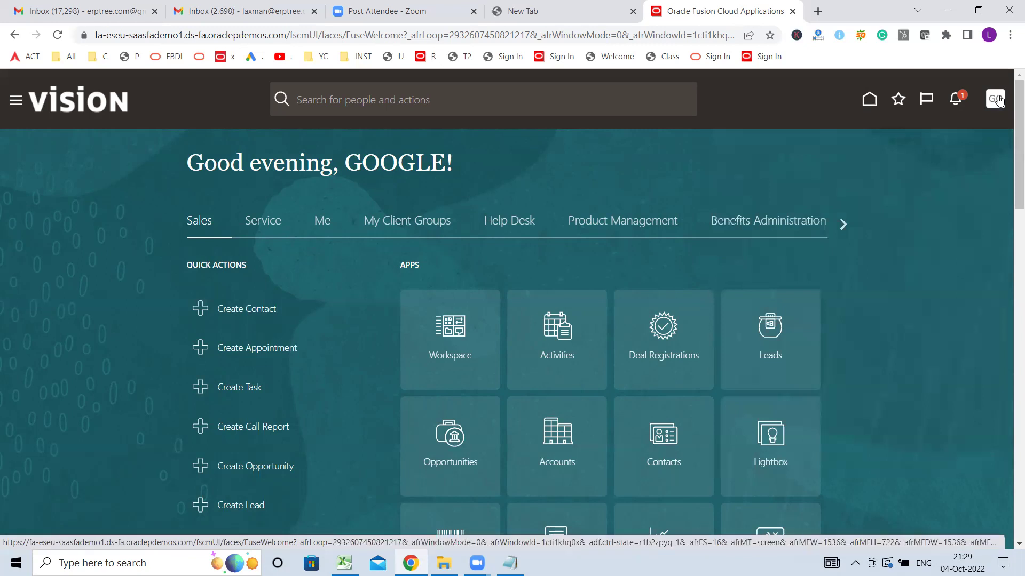
{"action": "left_click", "coordinate": [997, 107]}
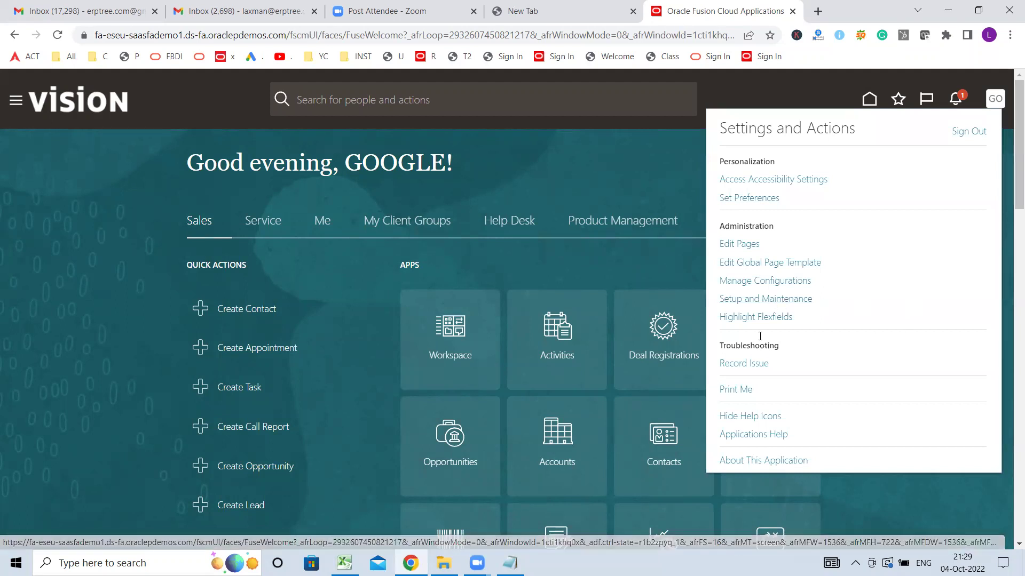
{"action": "left_click", "coordinate": [776, 300]}
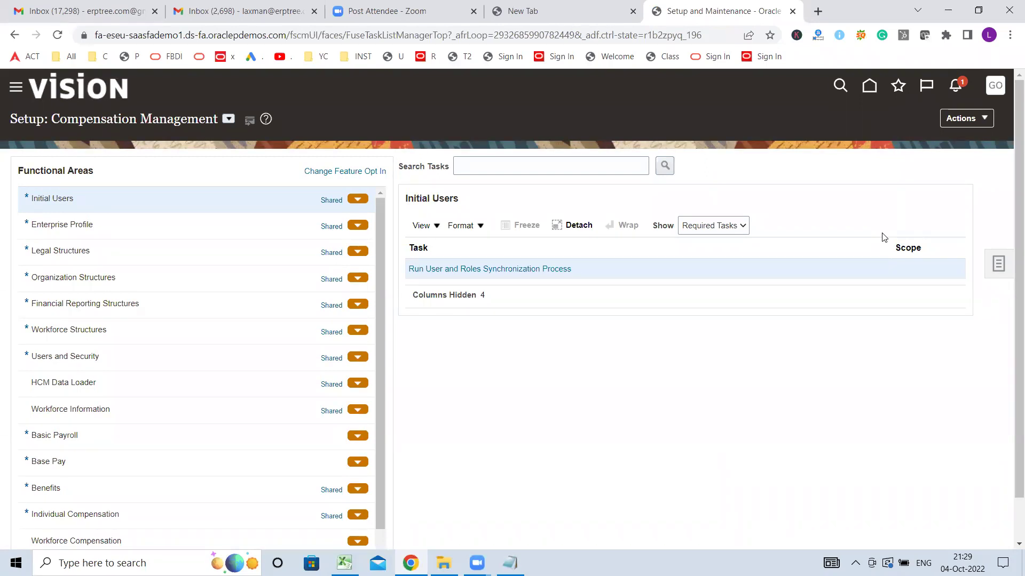
- Change the Setup offering dropdown from Compensation Management to Financials
{"action": "left_click", "coordinate": [228, 121]}
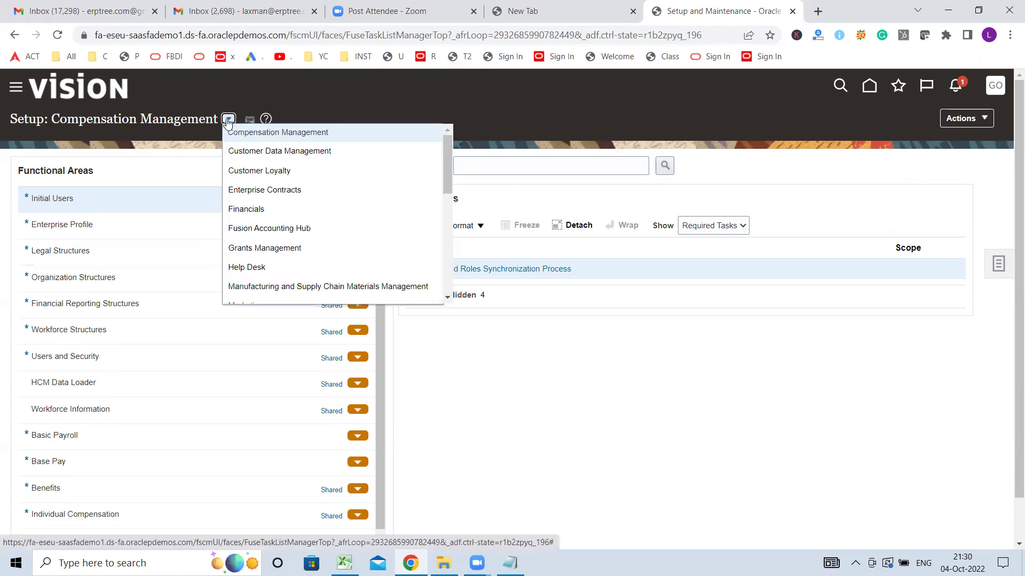
{"action": "left_click", "coordinate": [228, 120]}
{"action": "left_click", "coordinate": [228, 121]}
{"action": "left_click", "coordinate": [242, 209]}
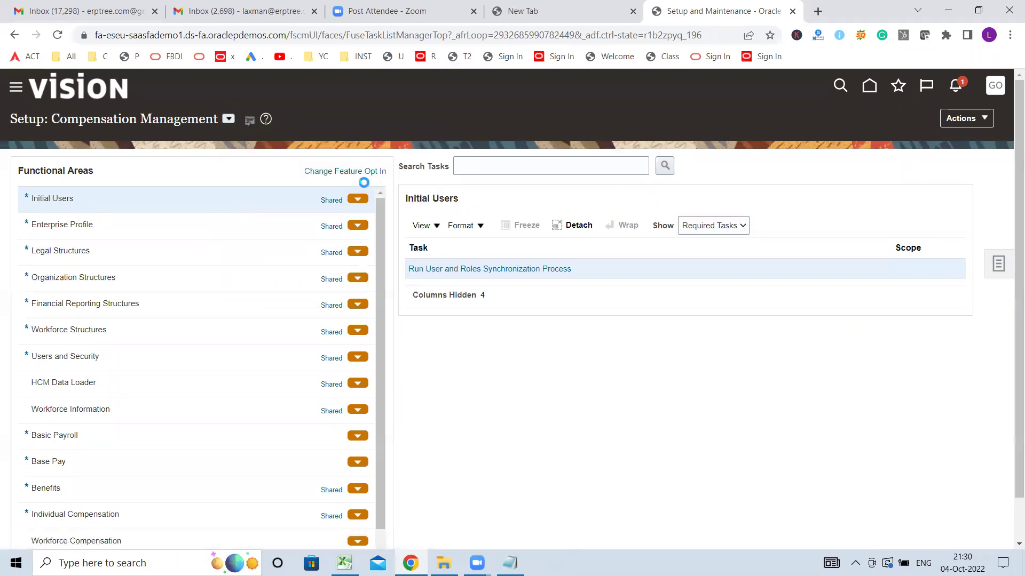
{"action": "scroll", "coordinate": [373, 179], "scroll_direction": "down", "scroll_amount": 1}
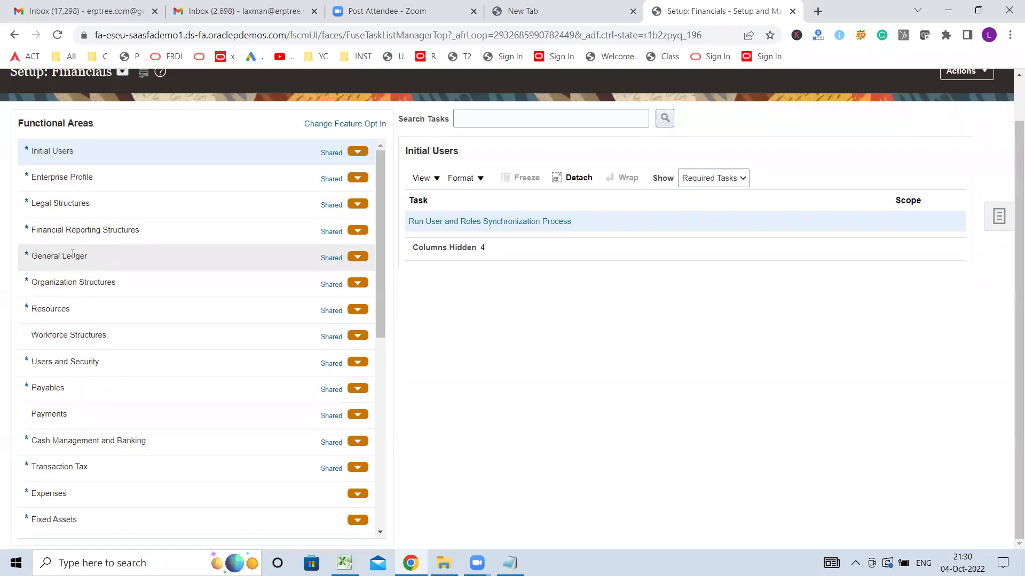
- Show all General Ledger setup tasks, not just the required ones
{"action": "left_click", "coordinate": [73, 254]}
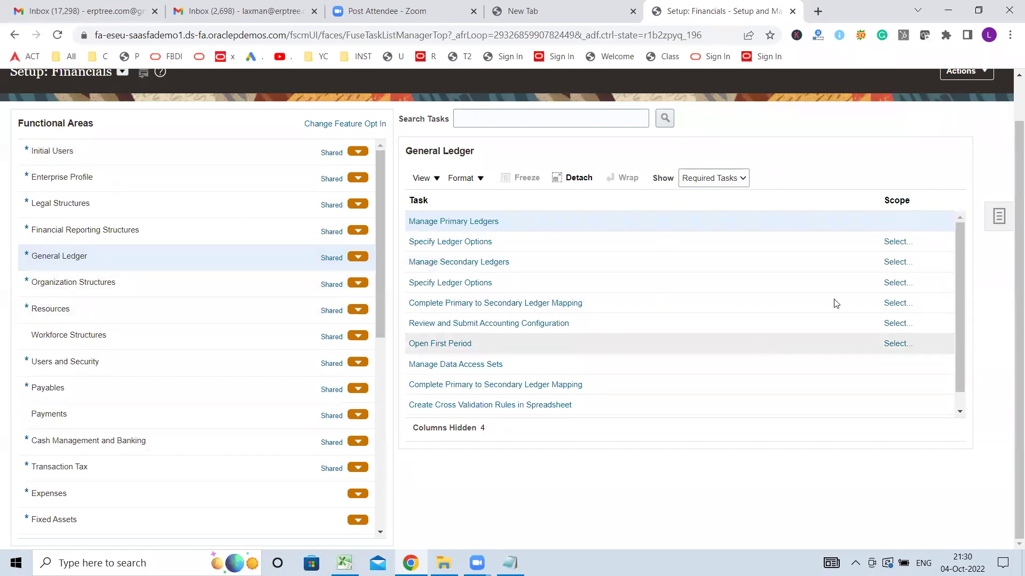
{"action": "mouse_move", "coordinate": [962, 249]}
{"action": "left_mouse_down"}
{"action": "mouse_move", "coordinate": [969, 355]}
{"action": "mouse_move", "coordinate": [961, 232]}
{"action": "left_mouse_up"}
{"action": "left_click", "coordinate": [714, 184]}
{"action": "left_click", "coordinate": [717, 191]}
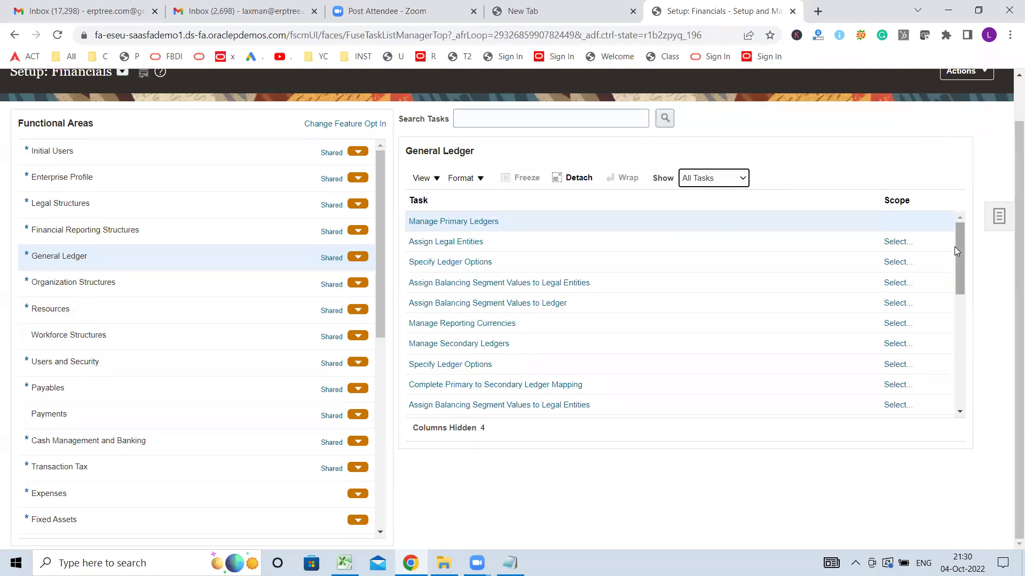
{"action": "mouse_move", "coordinate": [959, 249]}
{"action": "left_mouse_down"}
{"action": "mouse_move", "coordinate": [986, 359]}
{"action": "mouse_move", "coordinate": [979, 397]}
{"action": "mouse_move", "coordinate": [957, 315]}
{"action": "mouse_move", "coordinate": [959, 251]}
{"action": "left_mouse_up"}
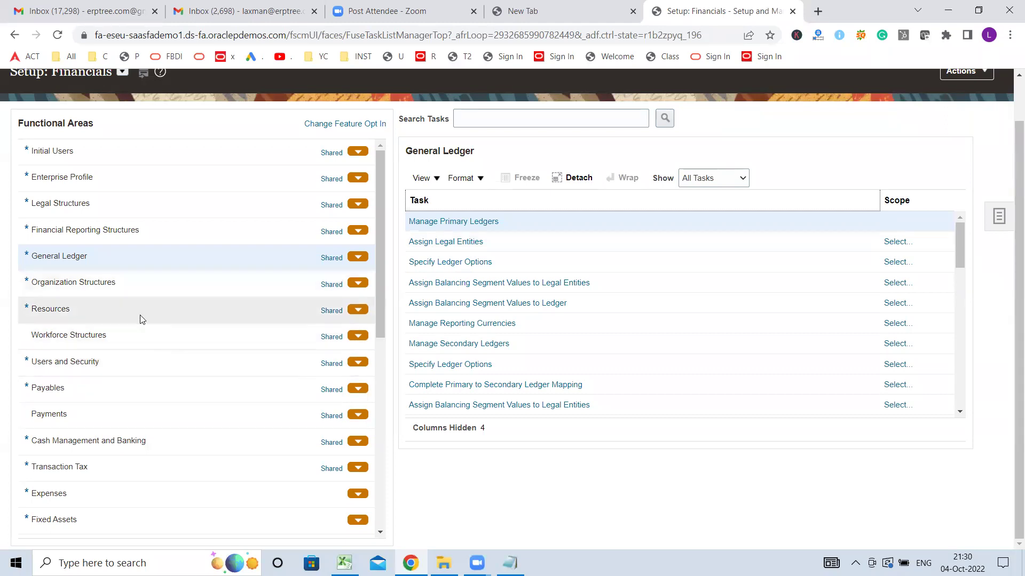
- Show all Payables setup tasks, then bring up the Cash Management and Banking tasks
{"action": "left_click", "coordinate": [74, 391]}
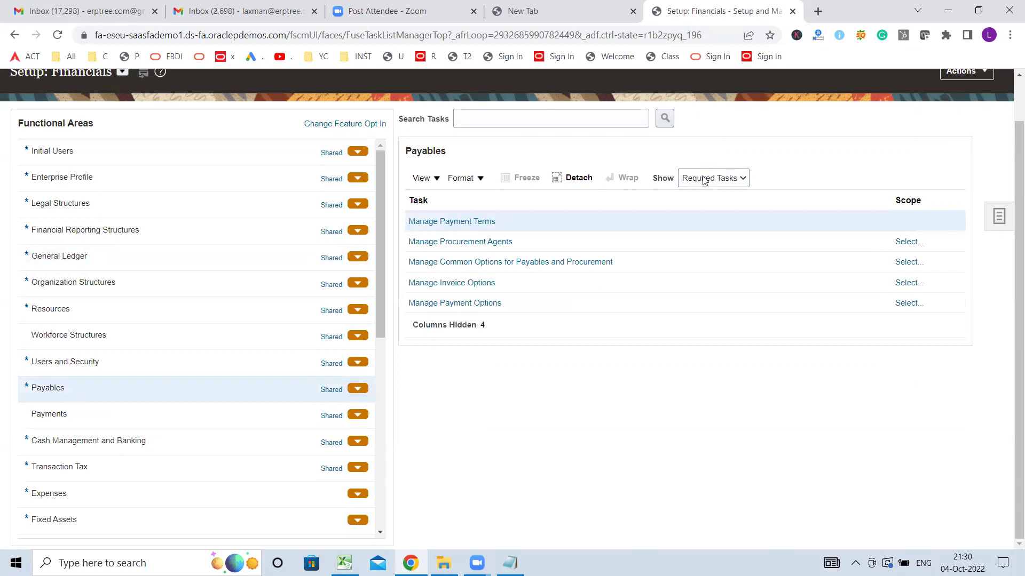
{"action": "left_click", "coordinate": [703, 180]}
{"action": "left_click", "coordinate": [710, 191]}
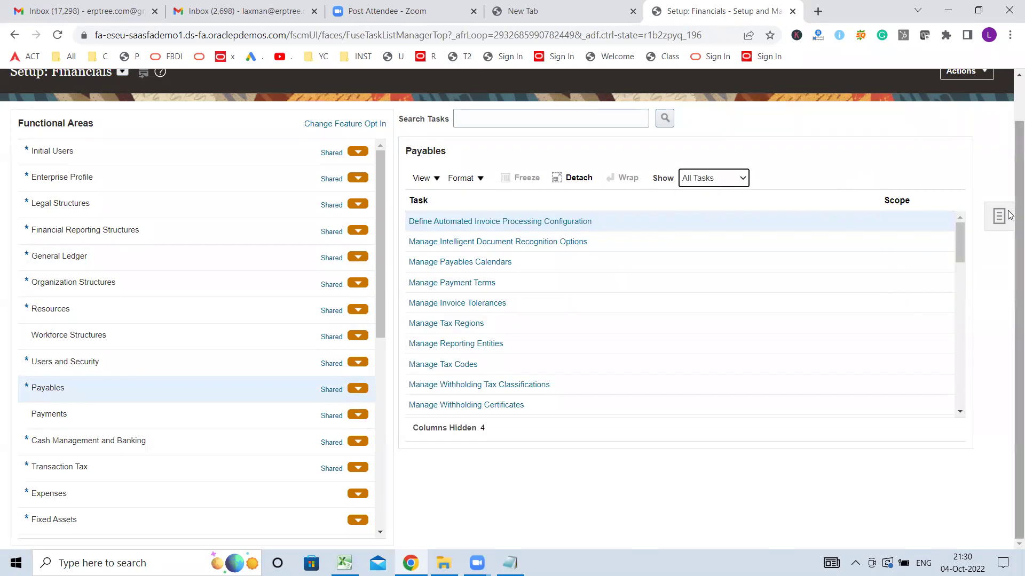
{"action": "left_click_drag", "start_coordinate": [961, 248], "coordinate": [972, 220]}
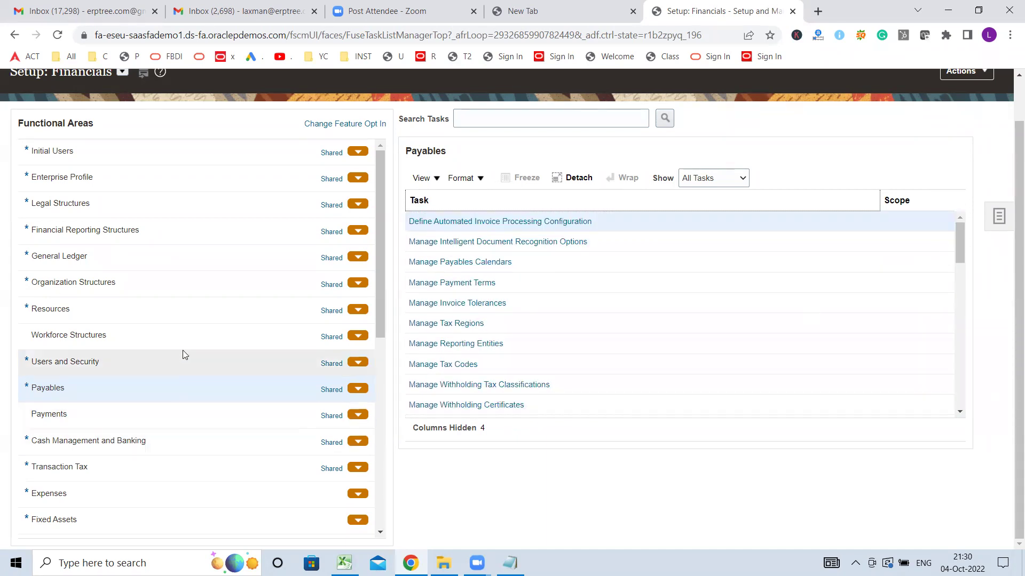
{"action": "scroll", "coordinate": [192, 348], "scroll_direction": "down", "scroll_amount": 3}
{"action": "left_click", "coordinate": [92, 308]}
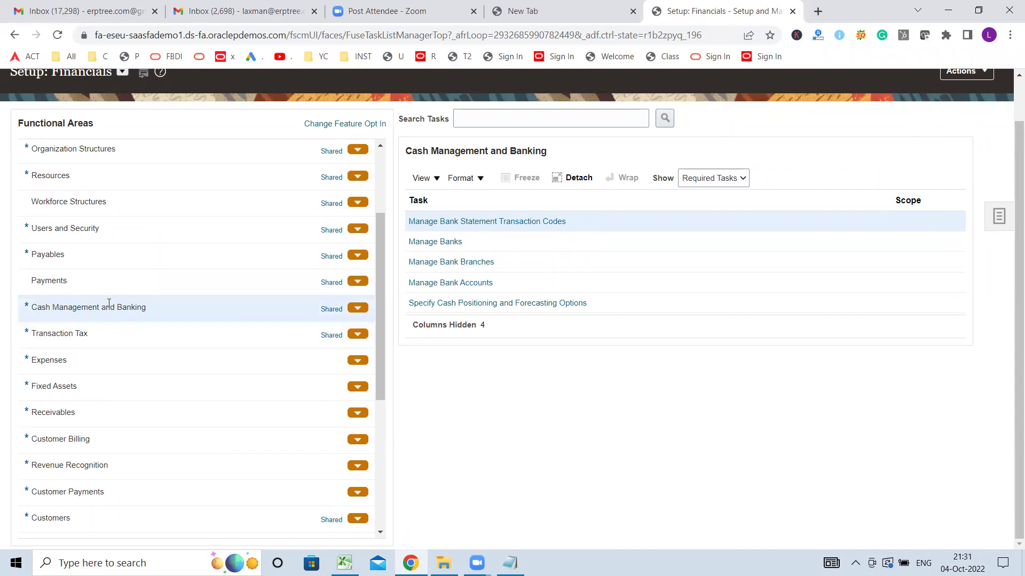
- Show All Tasks for Cash Management and Banking and Receivables, then return to the Excel notes
{"action": "left_click", "coordinate": [722, 178]}
{"action": "left_click", "coordinate": [693, 192]}
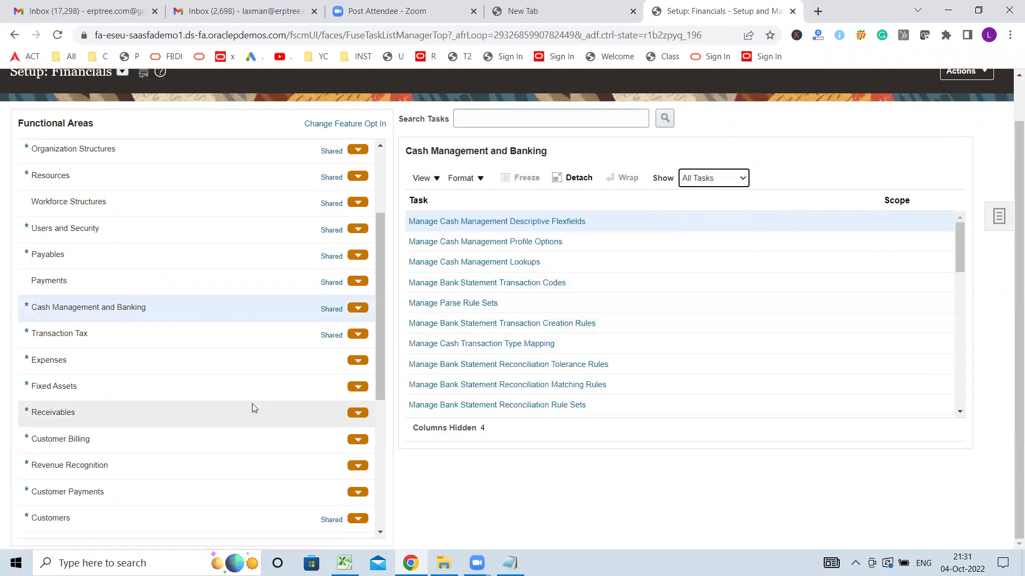
{"action": "left_click", "coordinate": [59, 414]}
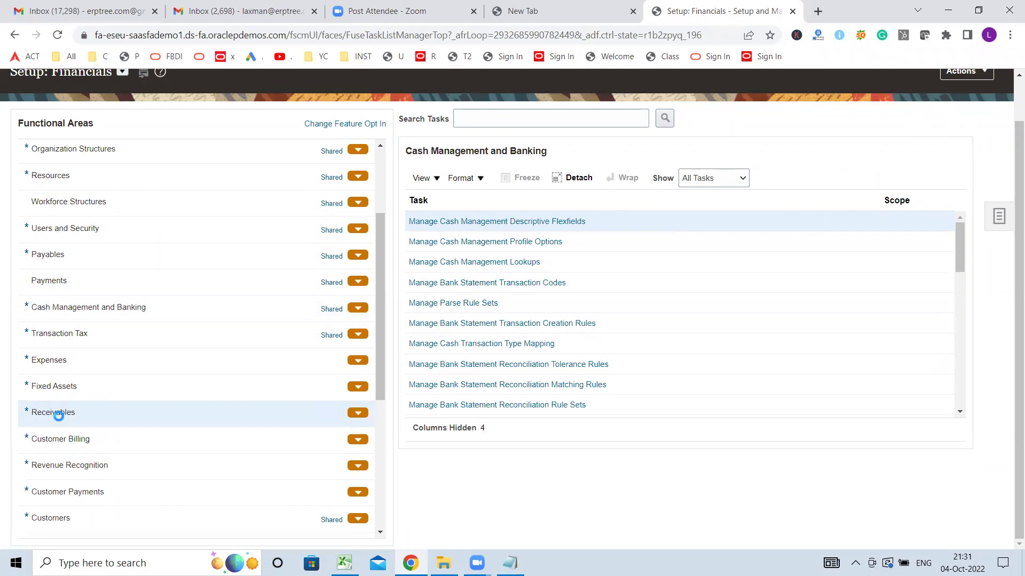
{"action": "left_click", "coordinate": [729, 182]}
{"action": "left_click", "coordinate": [705, 192]}
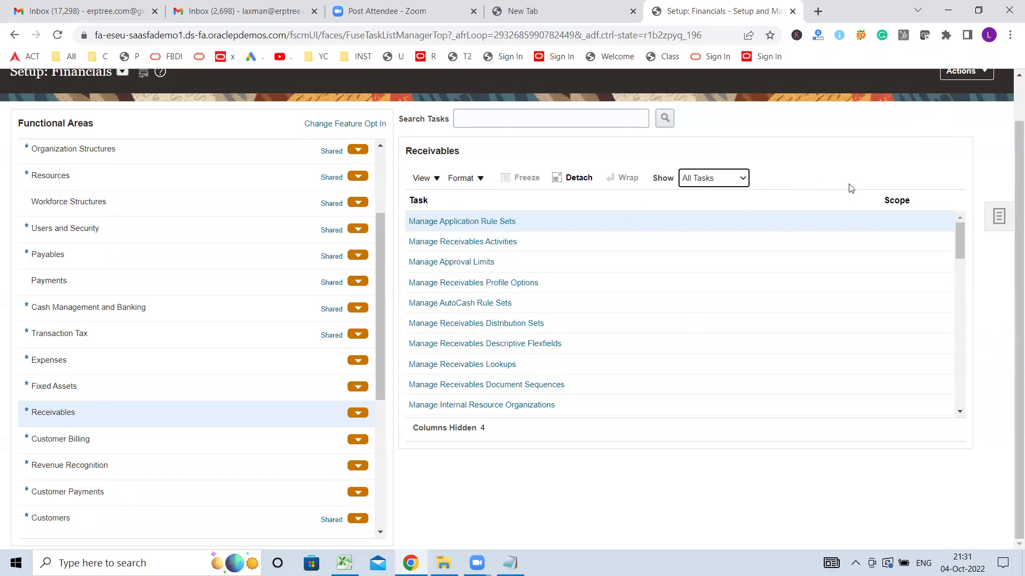
{"action": "scroll", "coordinate": [854, 189], "scroll_direction": "up", "scroll_amount": 1}
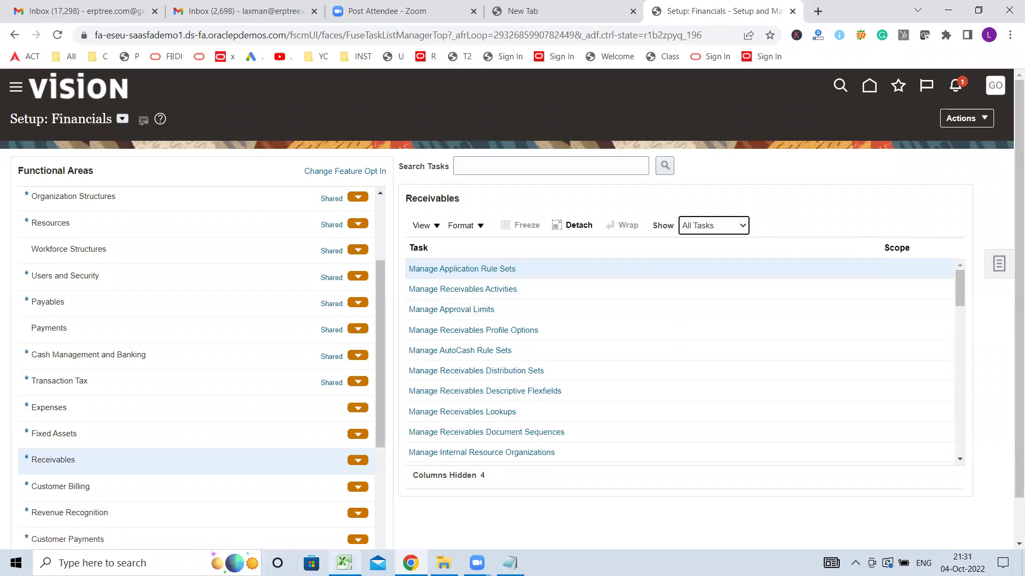
{"action": "left_click", "coordinate": [344, 563]}
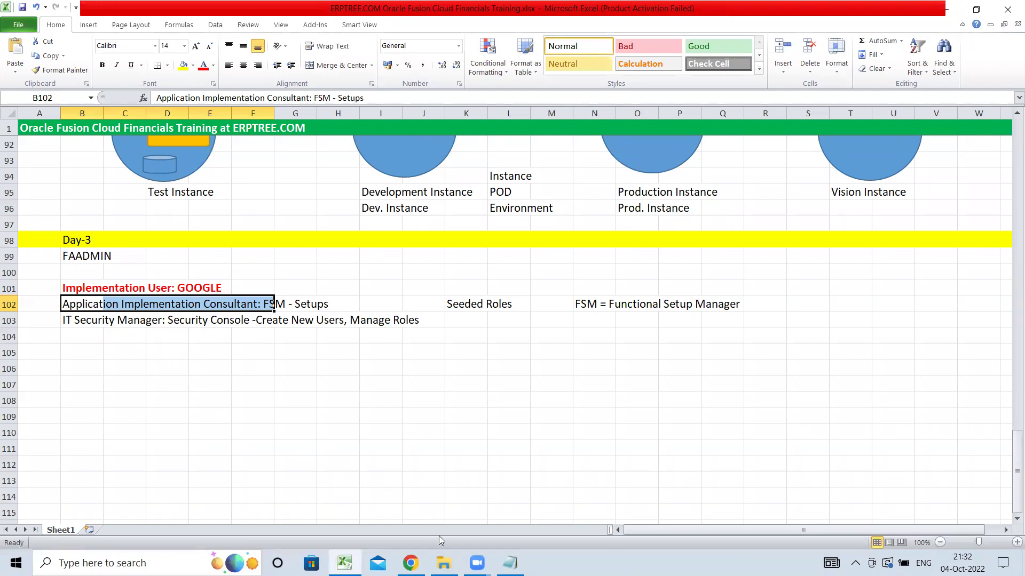
- Return from Excel to the Oracle Setup: Financials page and open the navigator menu
{"action": "left_click", "coordinate": [411, 563]}
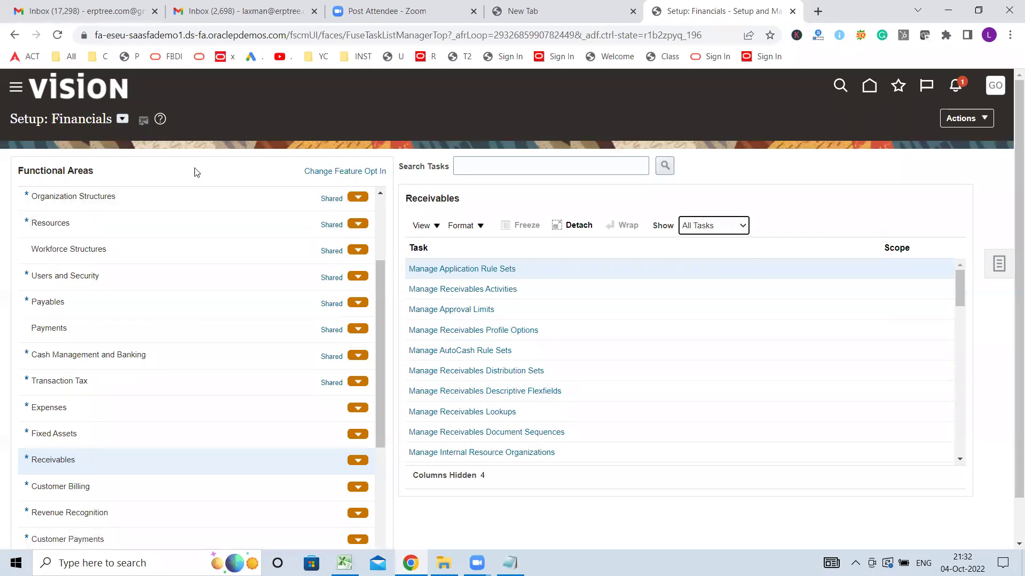
{"action": "left_click", "coordinate": [17, 90]}
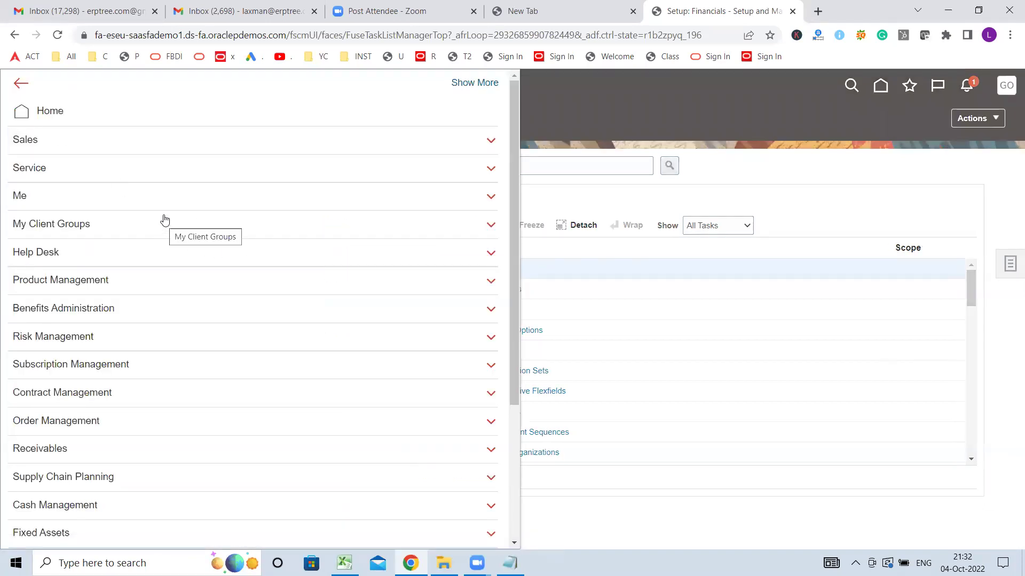
- Expand Tools in the navigator, dismissing the 503 server error and reopening the menu
{"action": "scroll", "coordinate": [165, 219], "scroll_direction": "down", "scroll_amount": 4}
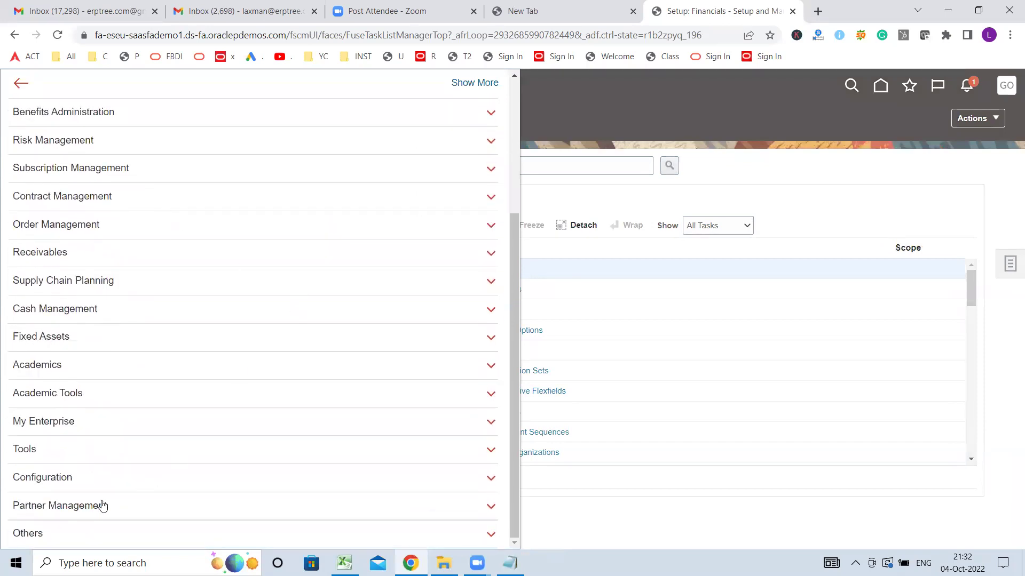
{"action": "left_click", "coordinate": [33, 450]}
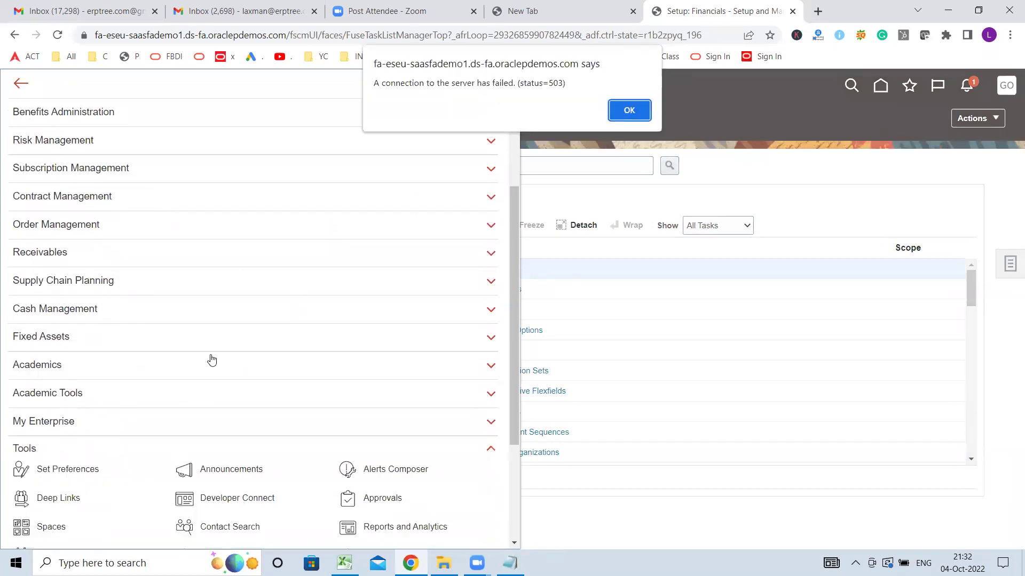
{"action": "left_click", "coordinate": [629, 111]}
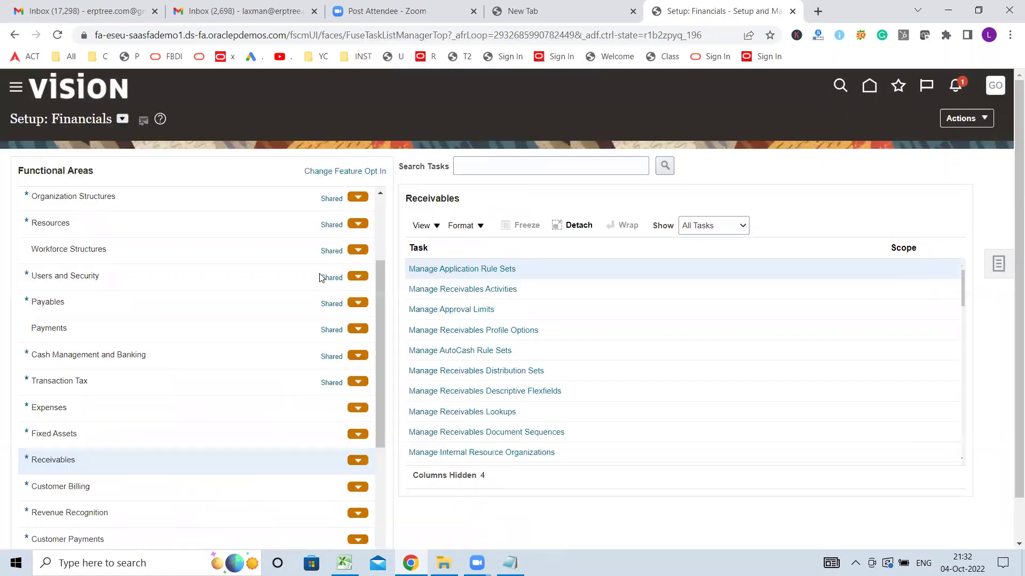
{"action": "left_click", "coordinate": [16, 88]}
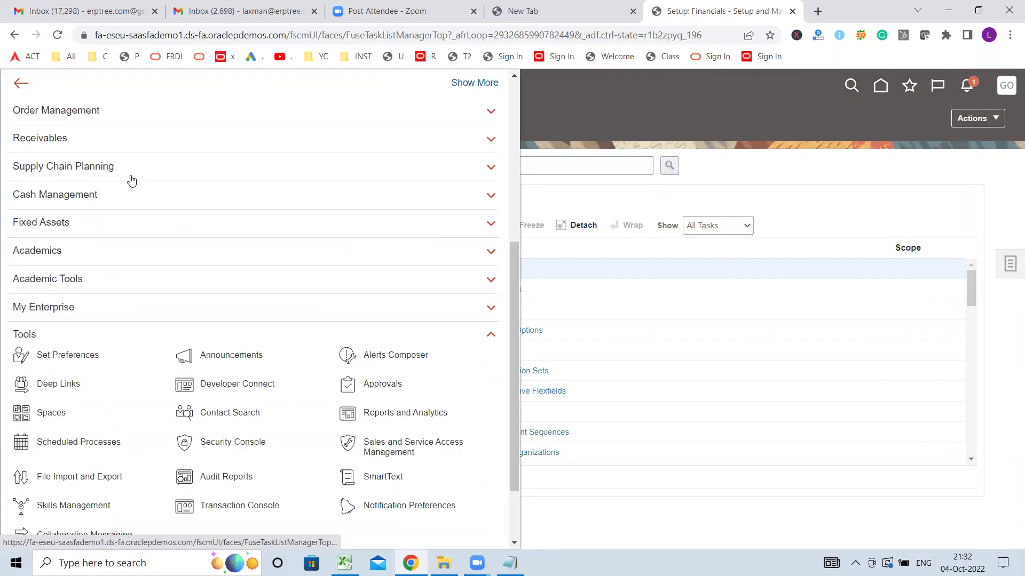
{"action": "scroll", "coordinate": [193, 260], "scroll_direction": "down", "scroll_amount": 3}
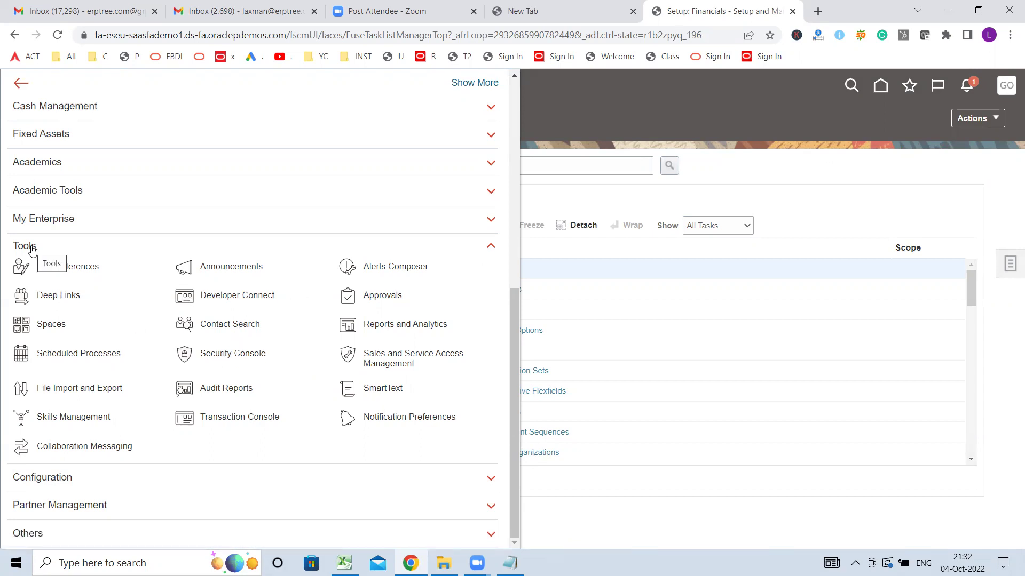
- Open Security Console, dismiss the import warning, go to Users and begin Add User Account
{"action": "left_click", "coordinate": [242, 356]}
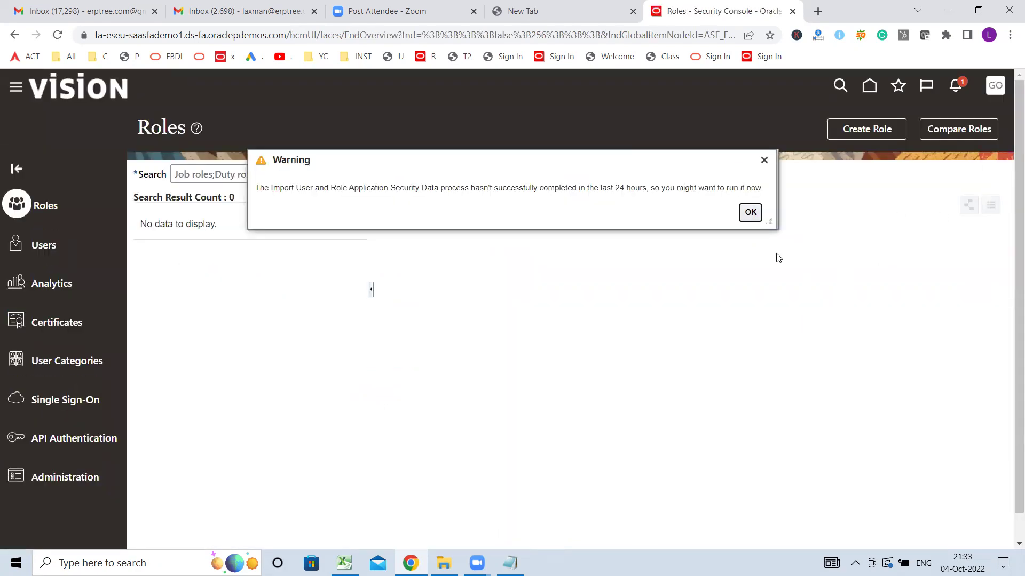
{"action": "left_click", "coordinate": [764, 160]}
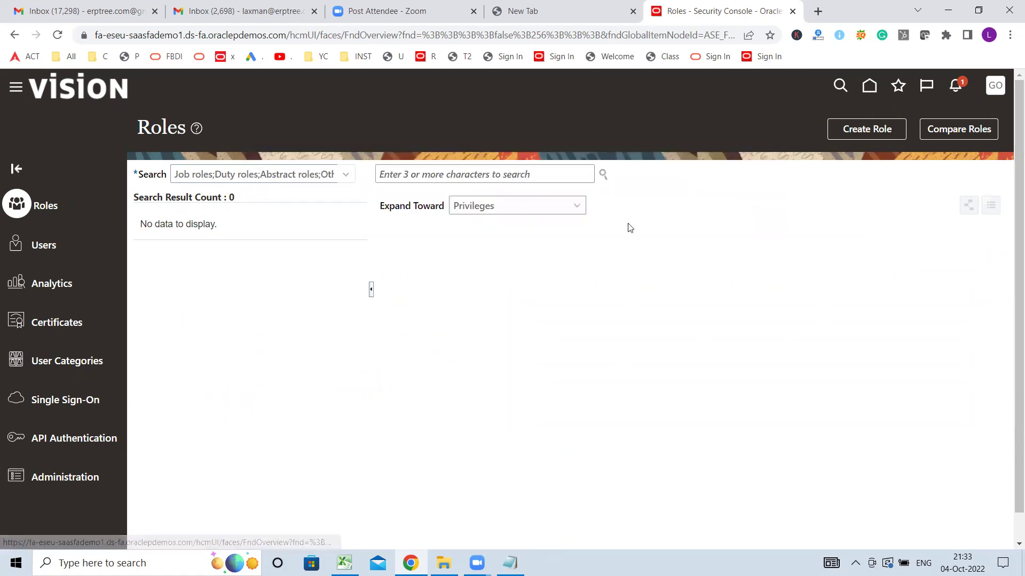
{"action": "left_click", "coordinate": [42, 246]}
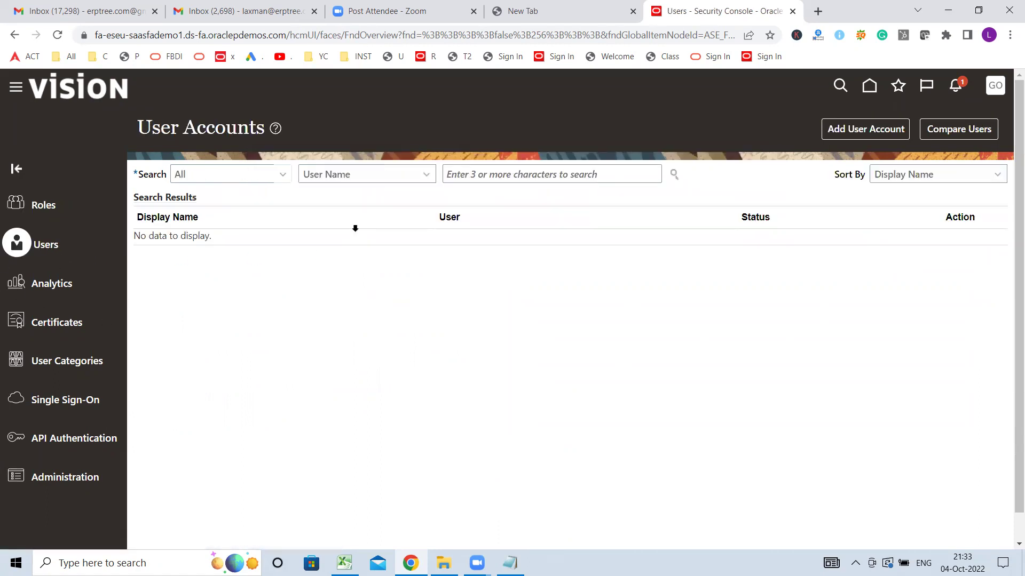
{"action": "left_click", "coordinate": [854, 131]}
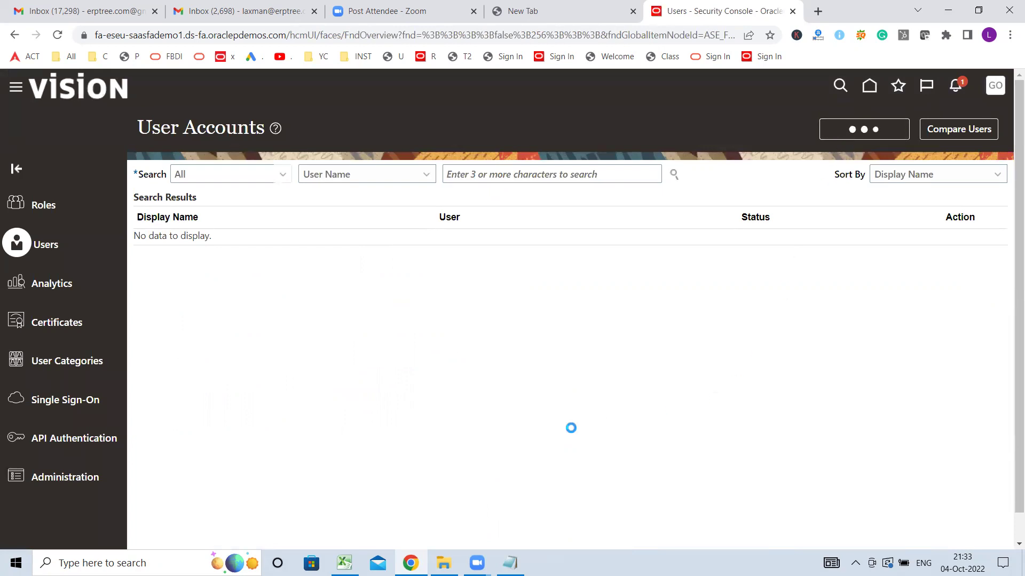
- Enter TEST1 as last name and user name, set and confirm a password, then save
{"action": "left_click", "coordinate": [699, 252]}
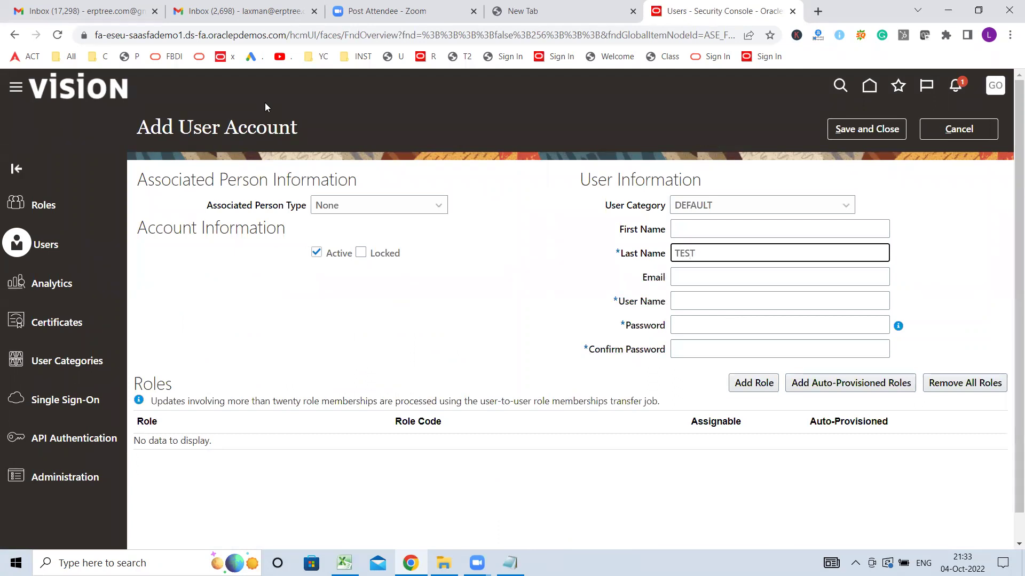
{"action": "key", "text": "Tab"}
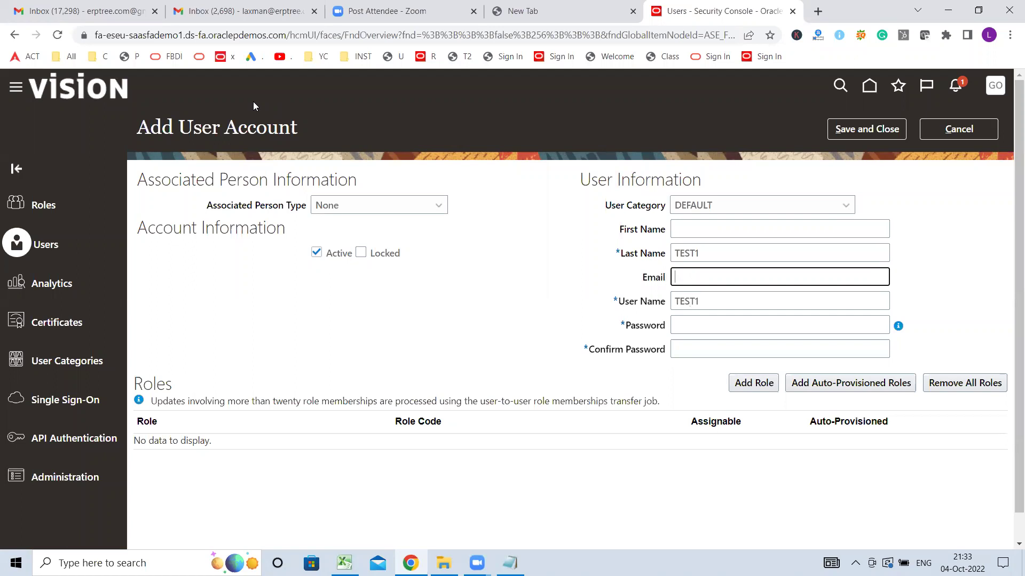
{"action": "left_click", "coordinate": [712, 331]}
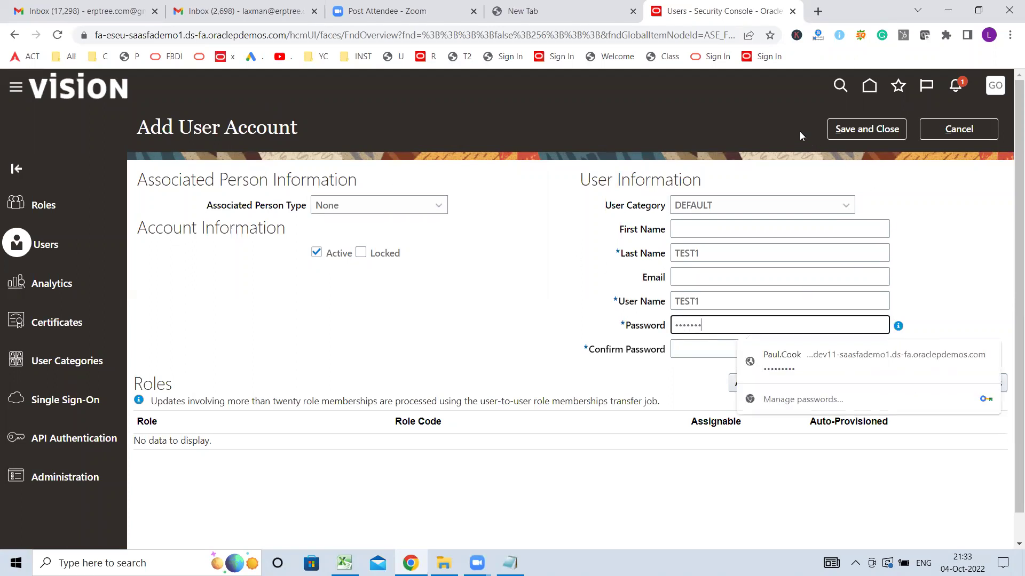
{"action": "key", "text": "Tab"}
{"action": "type", "text": "••••••"}
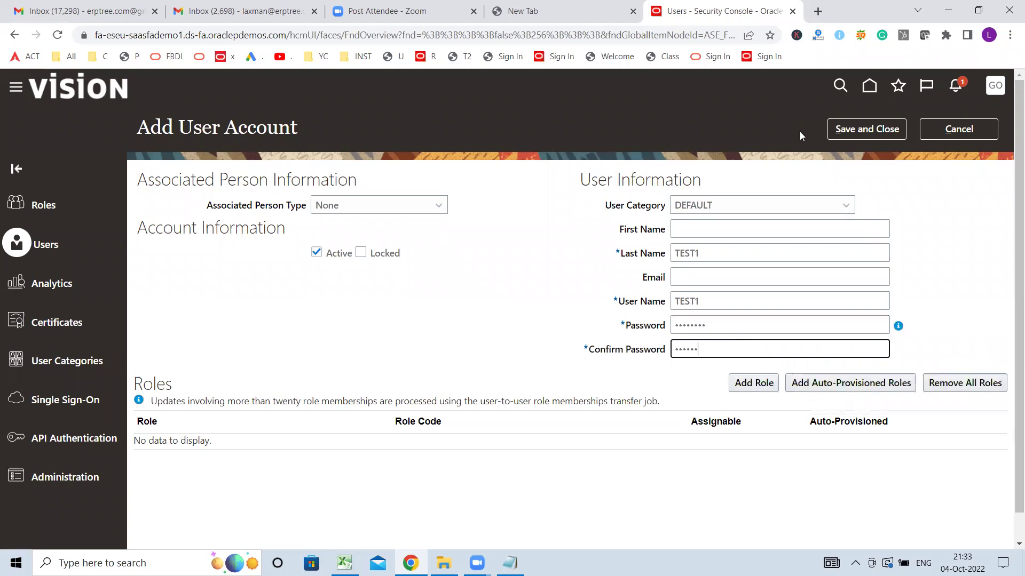
{"action": "left_click", "coordinate": [864, 129]}
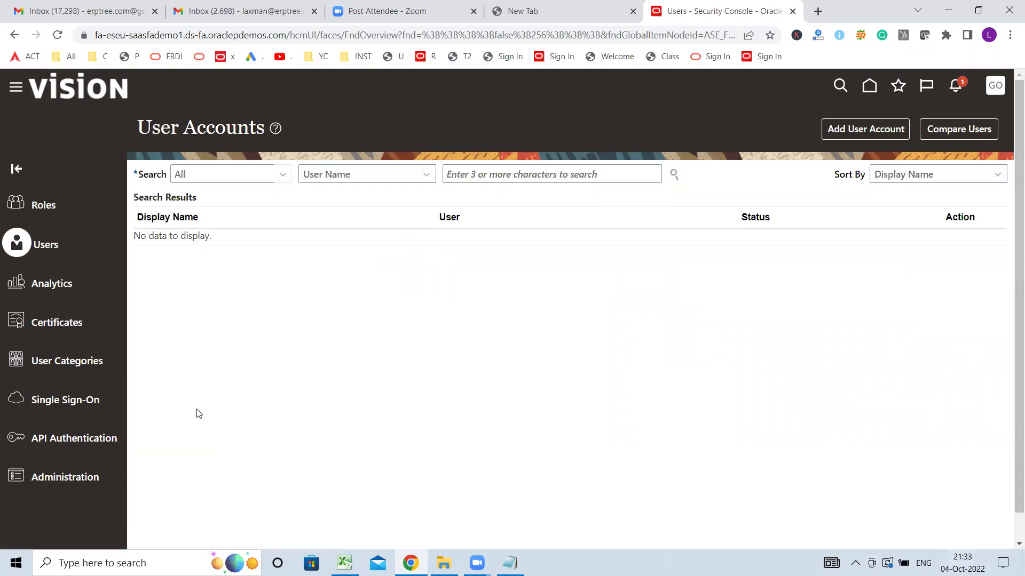
- Search User Accounts for TEST1, then select the search term to replace it
{"action": "left_click", "coordinate": [567, 177]}
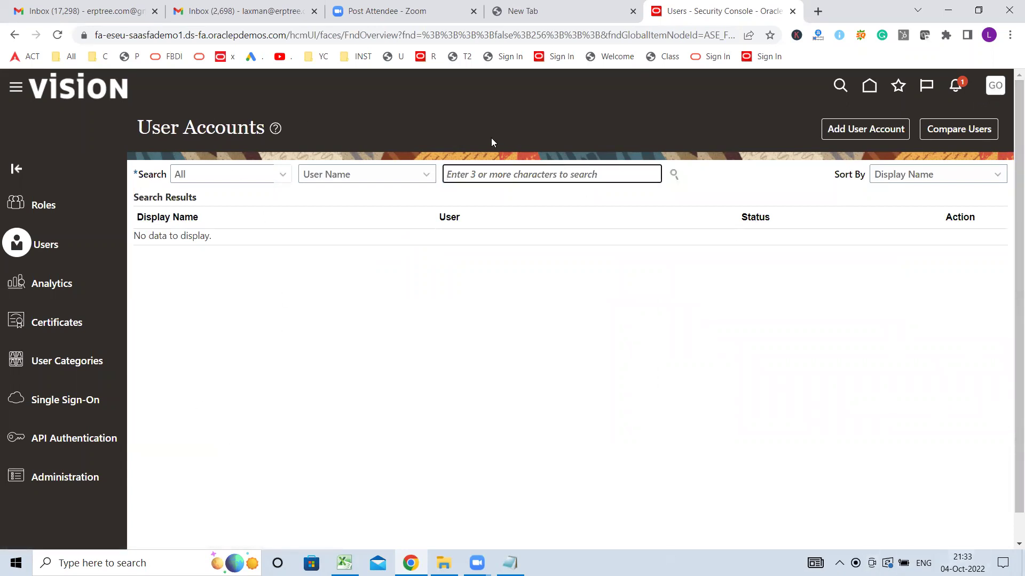
{"action": "type", "text": "TEST1"}
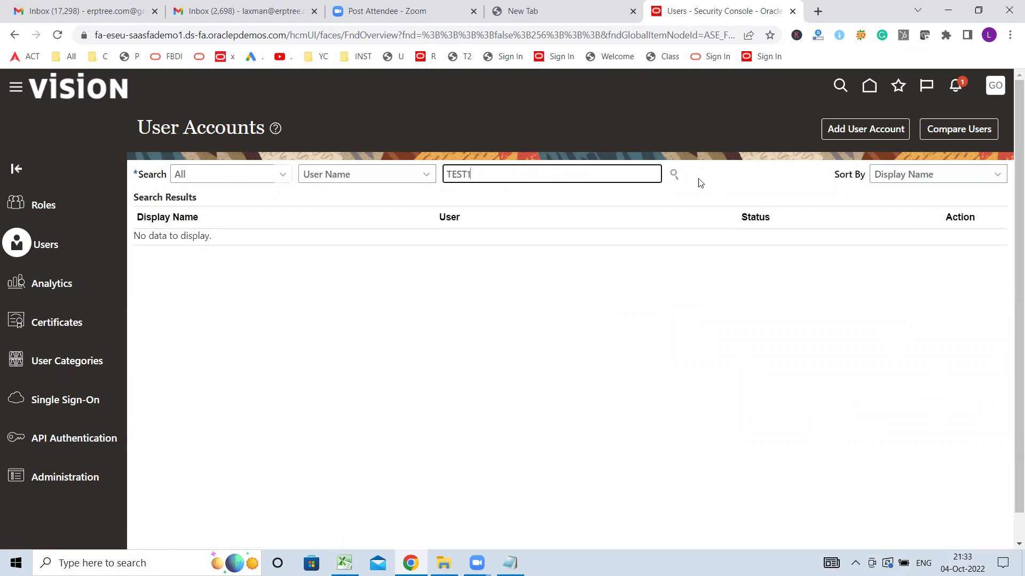
{"action": "left_click", "coordinate": [674, 174]}
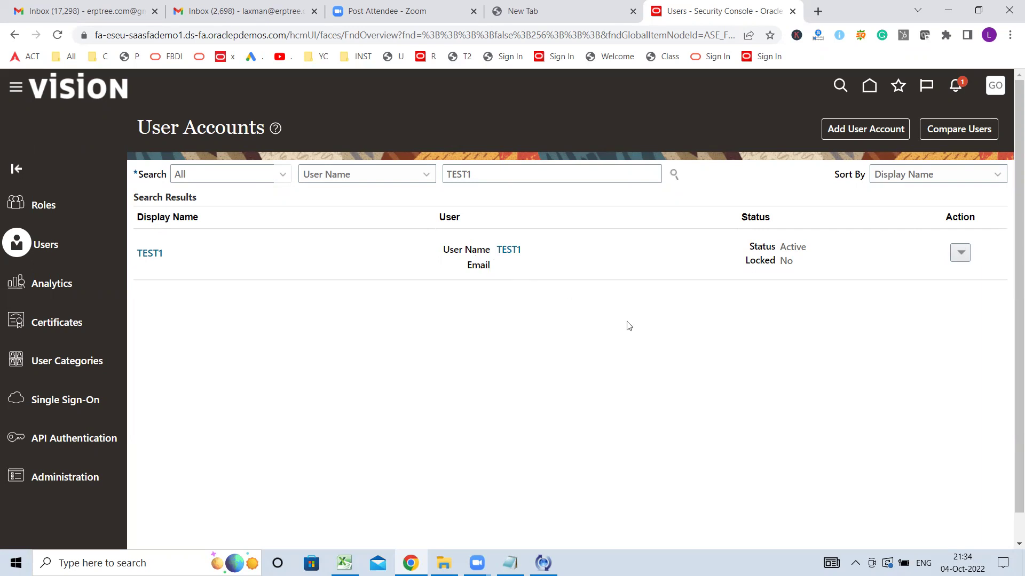
{"action": "double_click", "coordinate": [488, 178]}
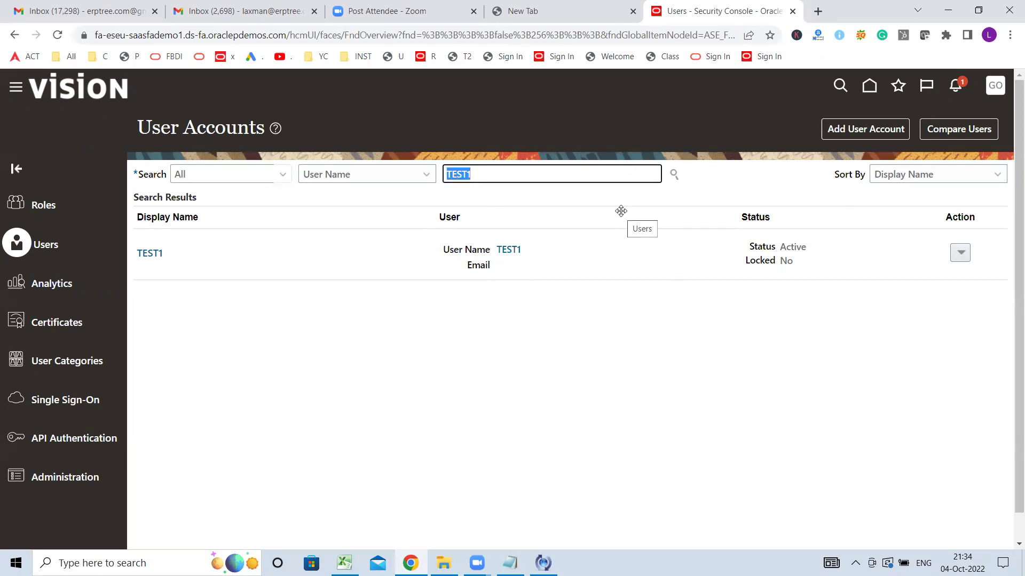
- Search for GOOGLE, open that user's account details and make them editable
{"action": "type", "text": "GOOGLE"}
{"action": "left_click", "coordinate": [674, 174]}
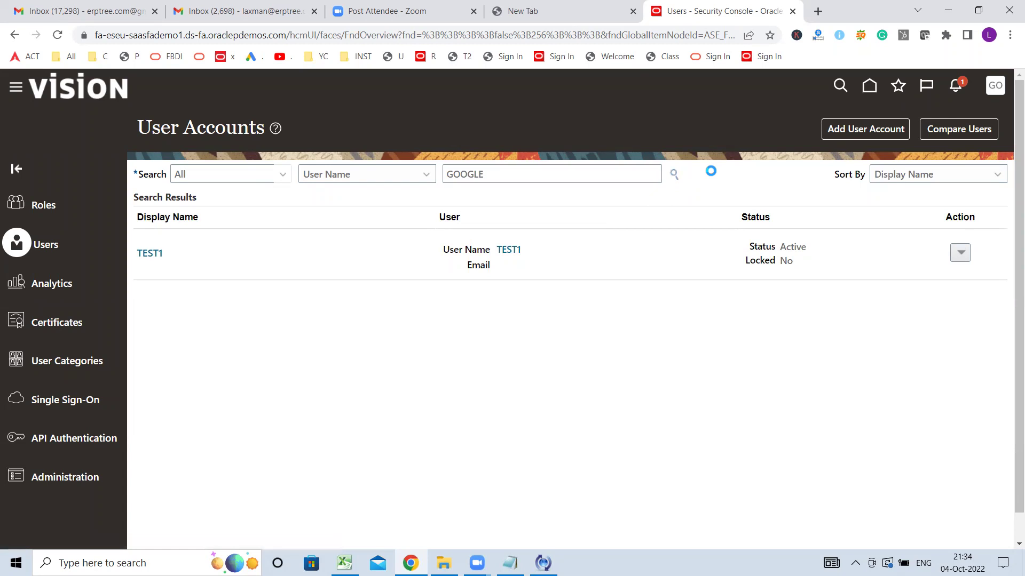
{"action": "left_click", "coordinate": [673, 175]}
{"action": "left_click", "coordinate": [510, 251]}
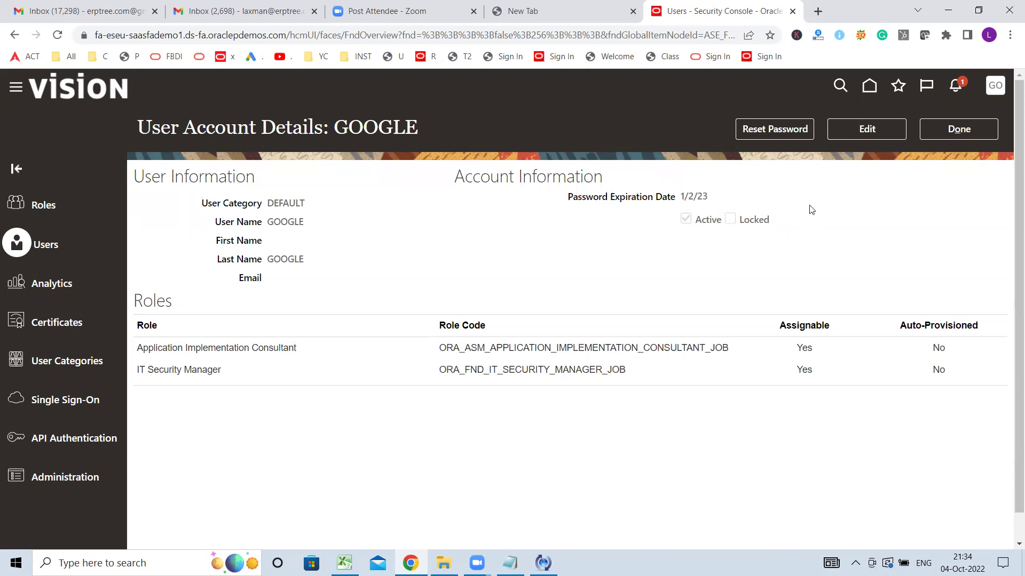
{"action": "left_click", "coordinate": [876, 129]}
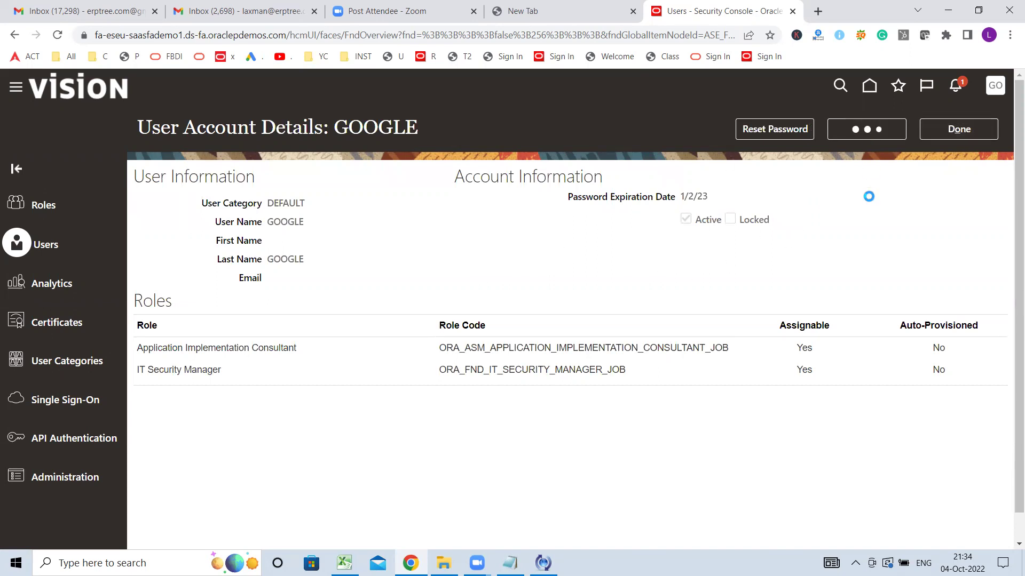
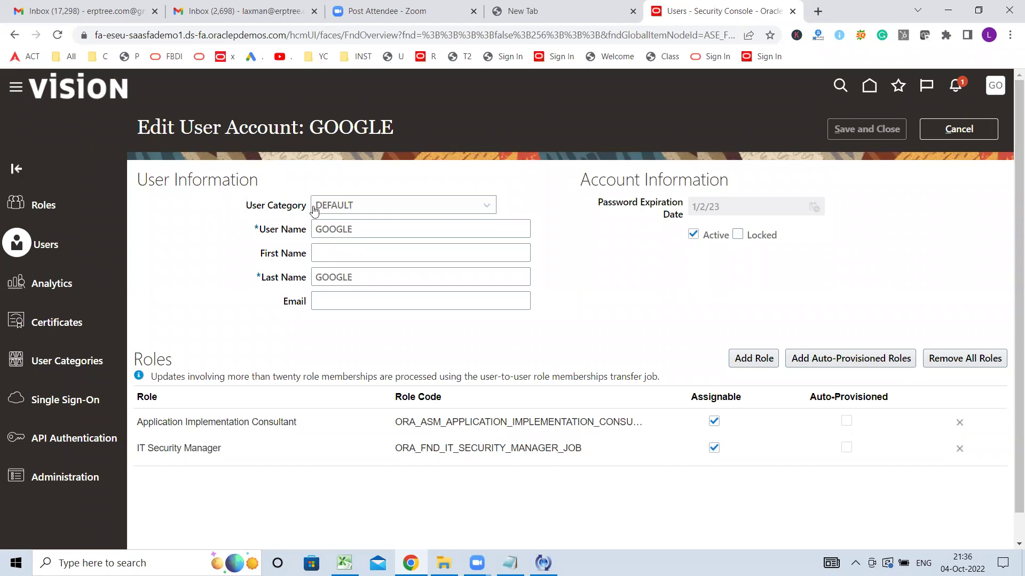
- Leave the new user's category set to DEFAULT
{"action": "left_click", "coordinate": [380, 208]}
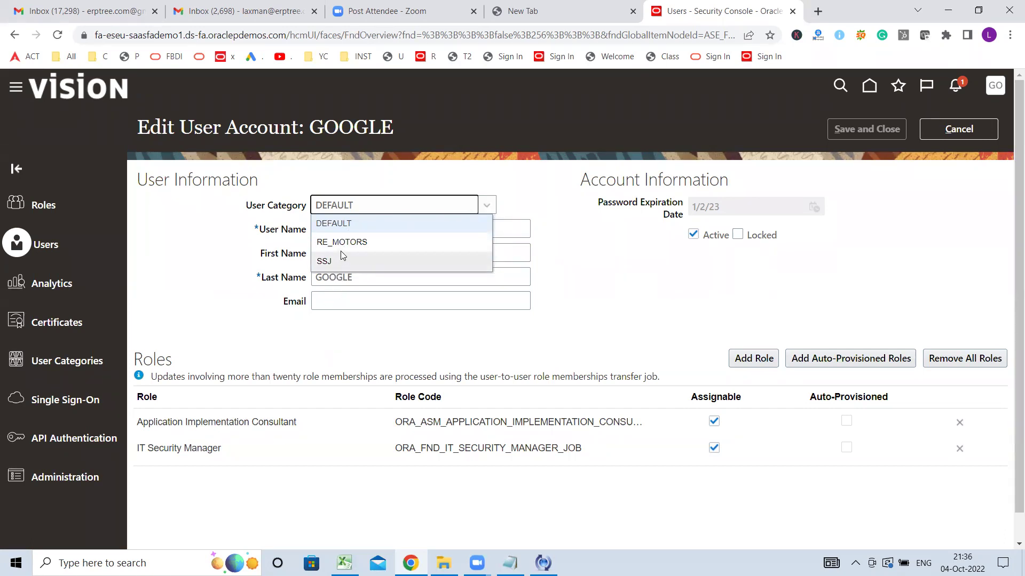
{"action": "left_click", "coordinate": [498, 180]}
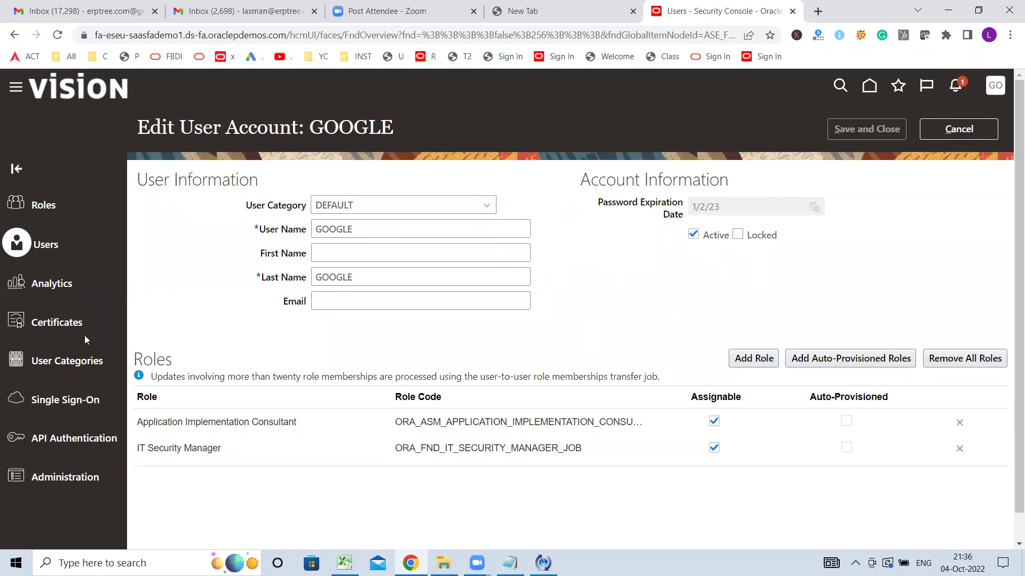
{"action": "scroll", "coordinate": [95, 303], "scroll_direction": "down", "scroll_amount": 1}
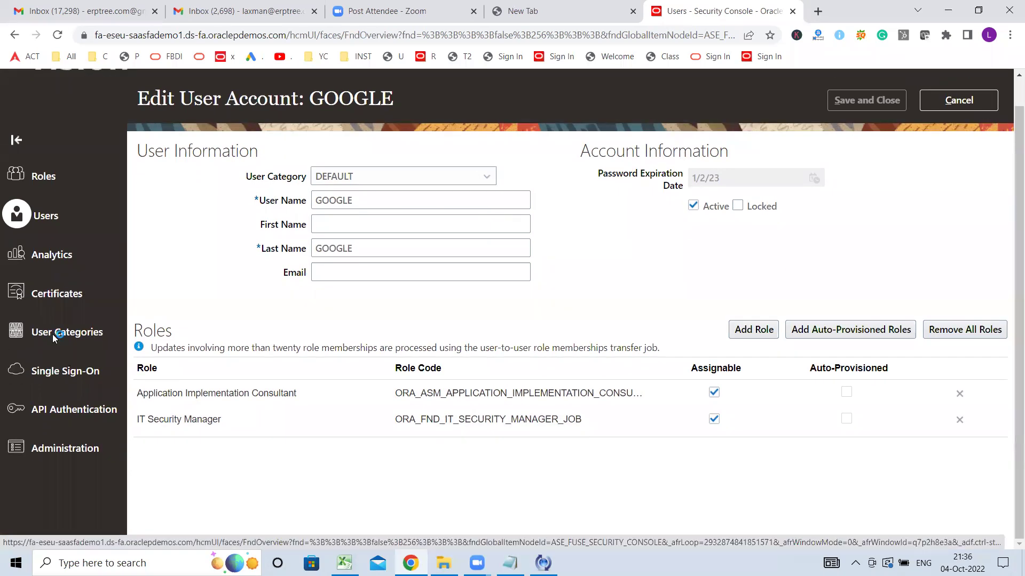
- Check that the DEFAULT category's user name rule is FirstName.LastName, then go back to Users
{"action": "left_click", "coordinate": [53, 334]}
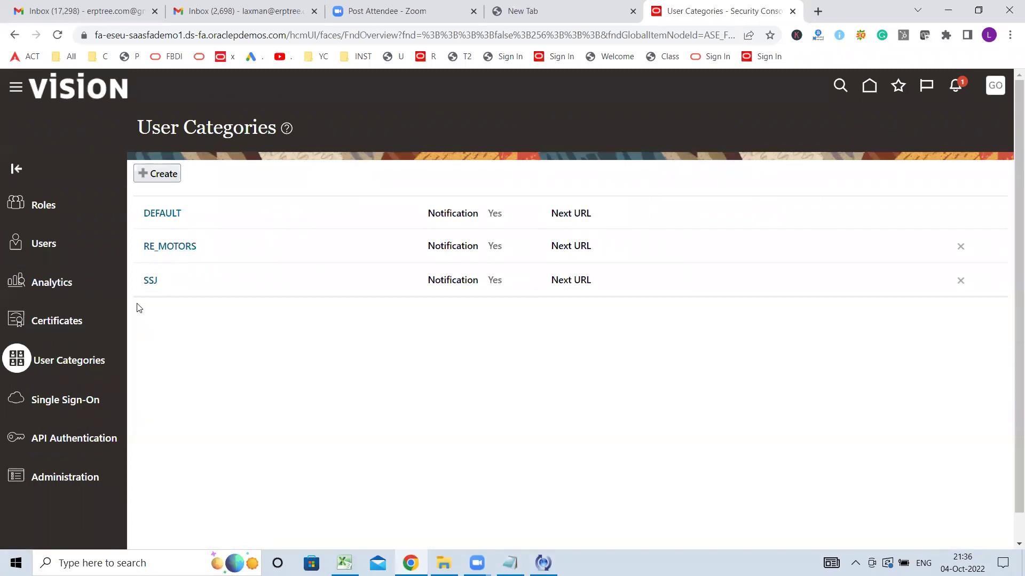
{"action": "left_click", "coordinate": [160, 212]}
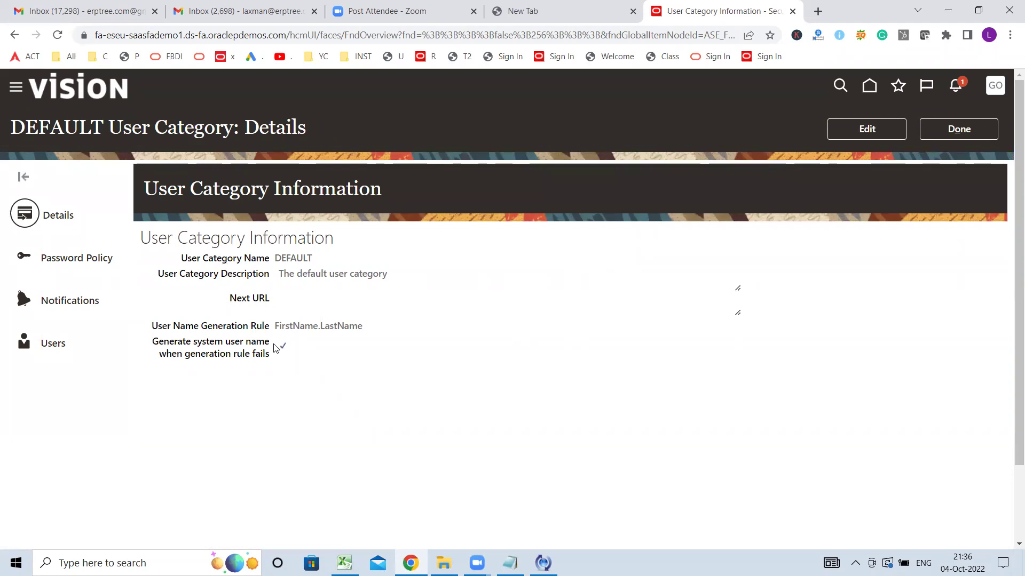
{"action": "left_click_drag", "start_coordinate": [152, 327], "coordinate": [273, 332]}
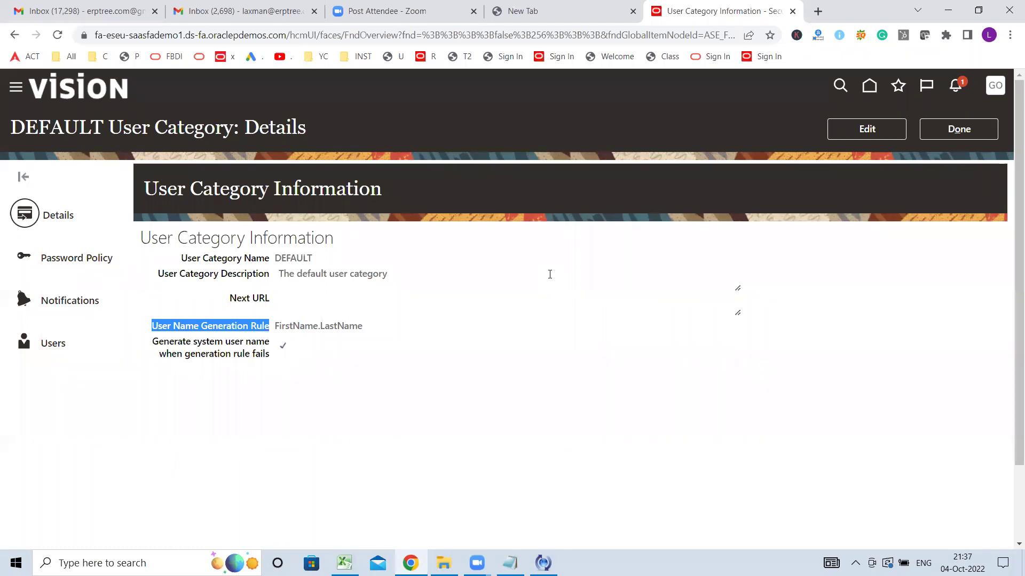
{"action": "left_click", "coordinate": [975, 128]}
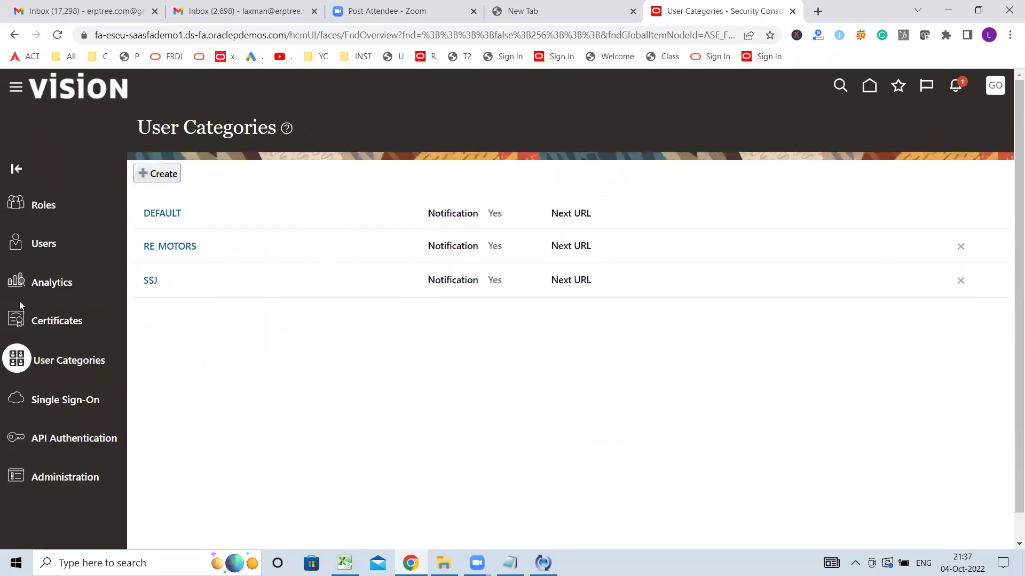
{"action": "left_click", "coordinate": [34, 269]}
- Add a user account with first name A and last name B, producing user name A.B
{"action": "left_click", "coordinate": [857, 131]}
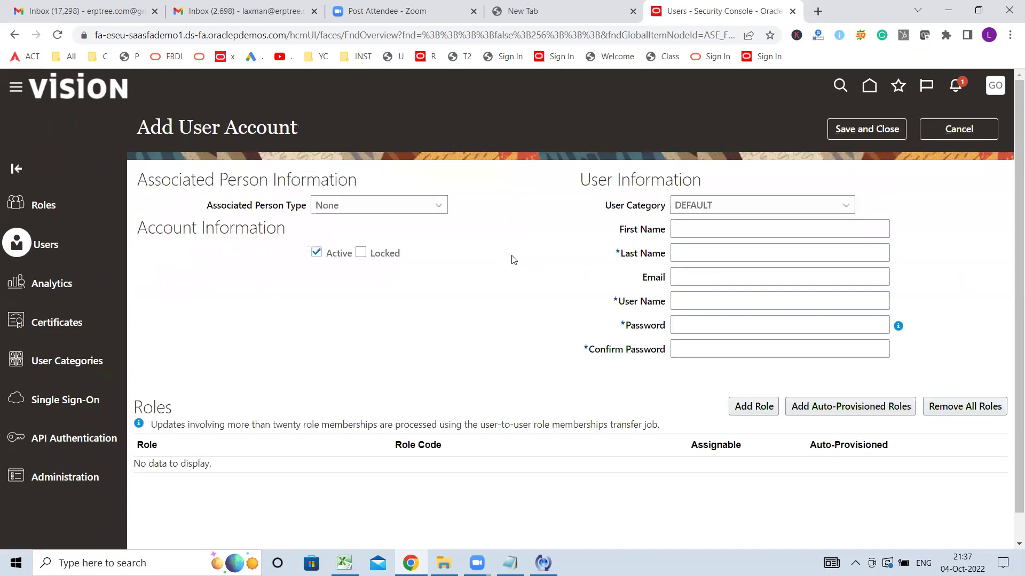
{"action": "left_click", "coordinate": [689, 233]}
{"action": "type", "text": "A"}
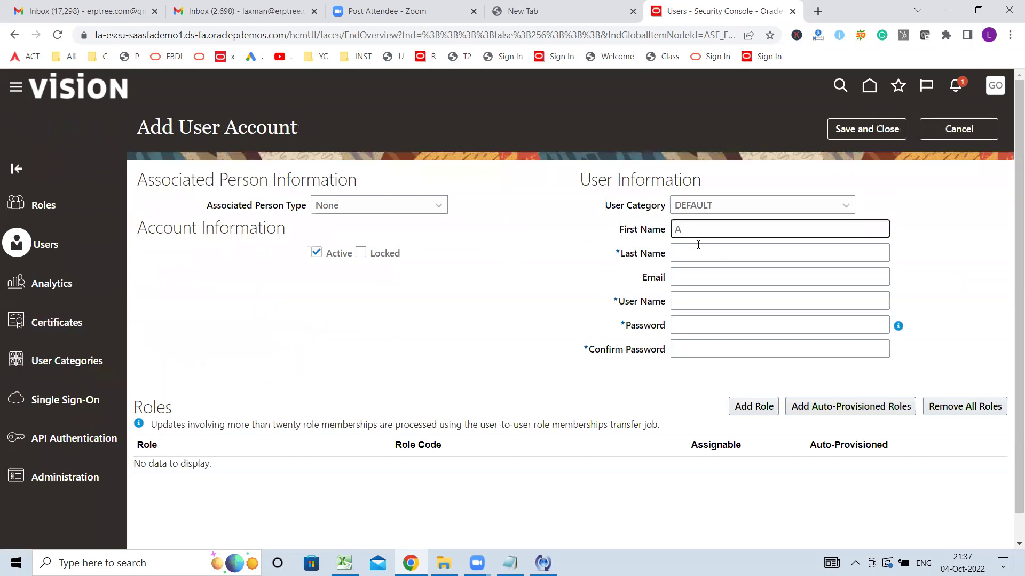
{"action": "left_click", "coordinate": [699, 258]}
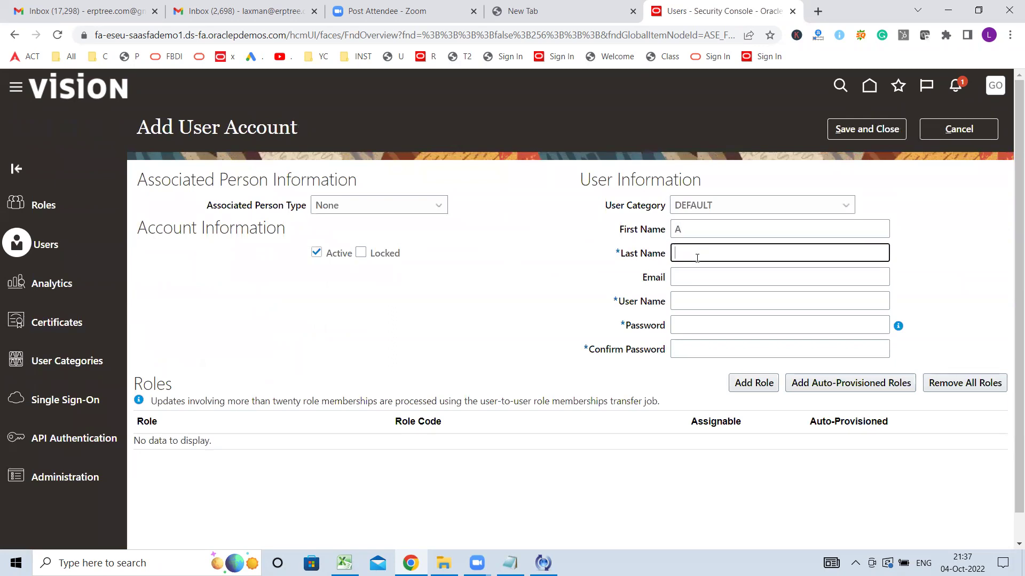
{"action": "type", "text": "B"}
{"action": "key", "text": "Tab"}
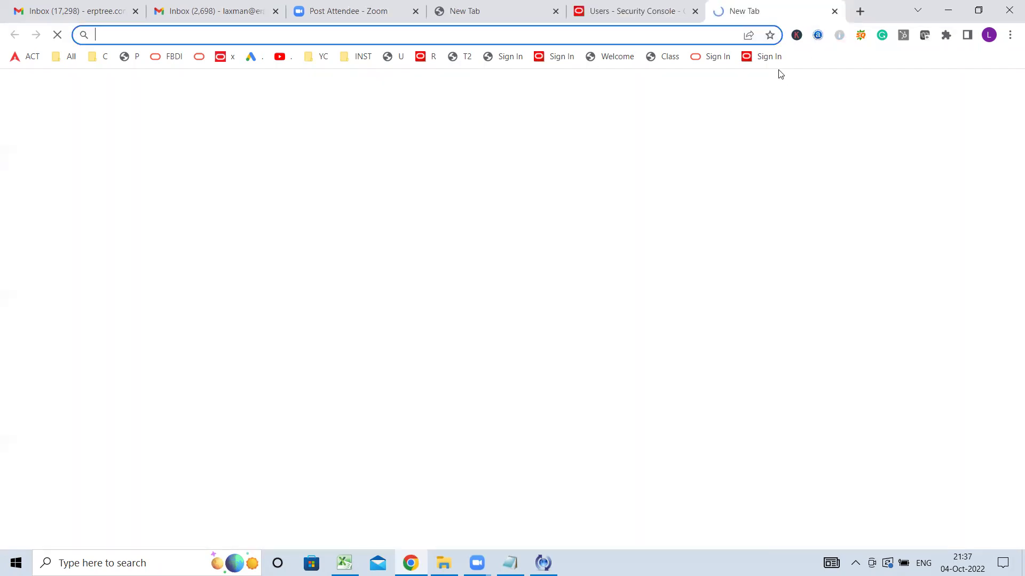
- In a second browser tab, go to Tools > Security Console > User Categories
{"action": "left_click", "coordinate": [817, 11]}
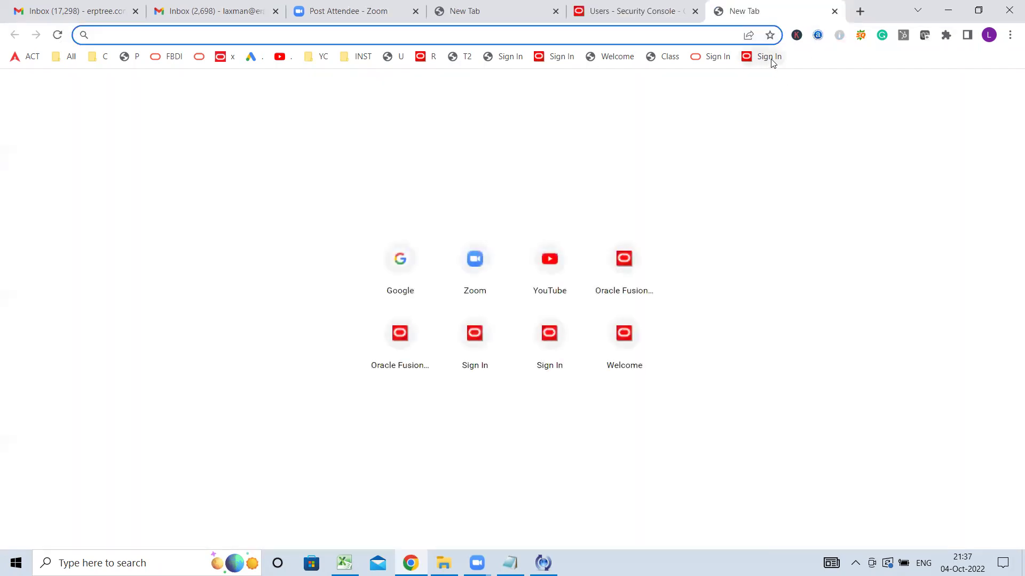
{"action": "left_click", "coordinate": [772, 62]}
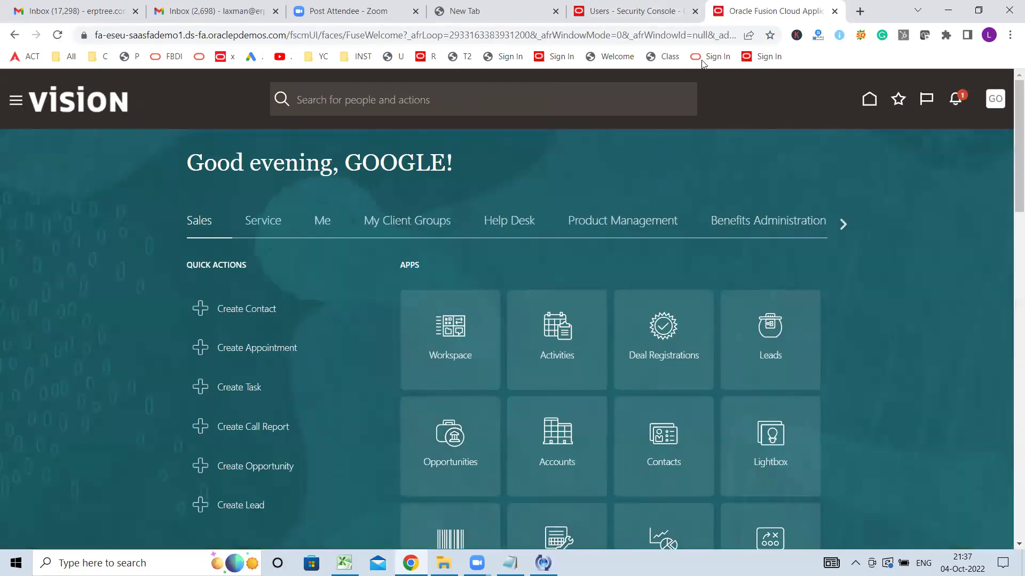
{"action": "left_click", "coordinate": [647, 21]}
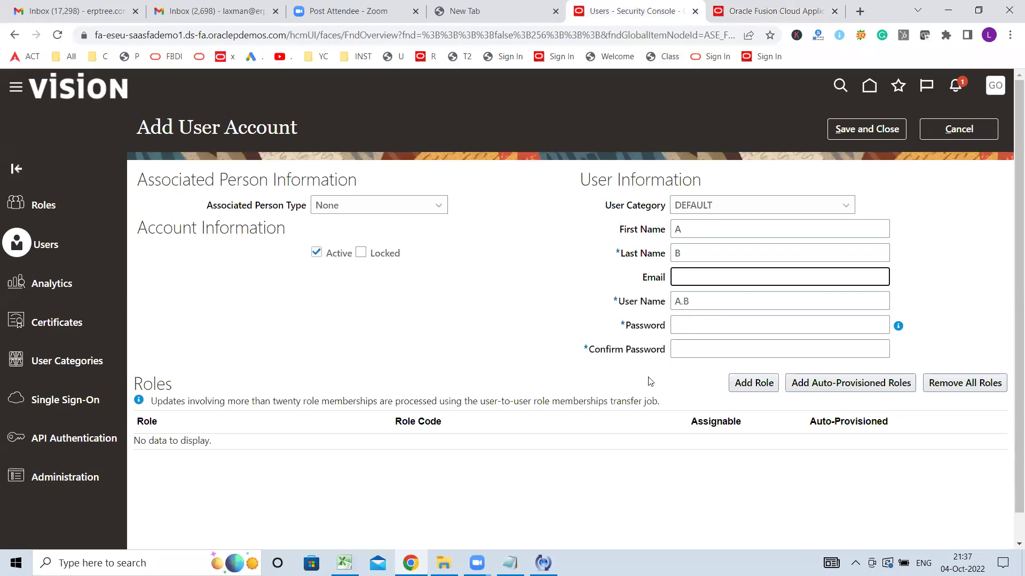
{"action": "left_click", "coordinate": [796, 8]}
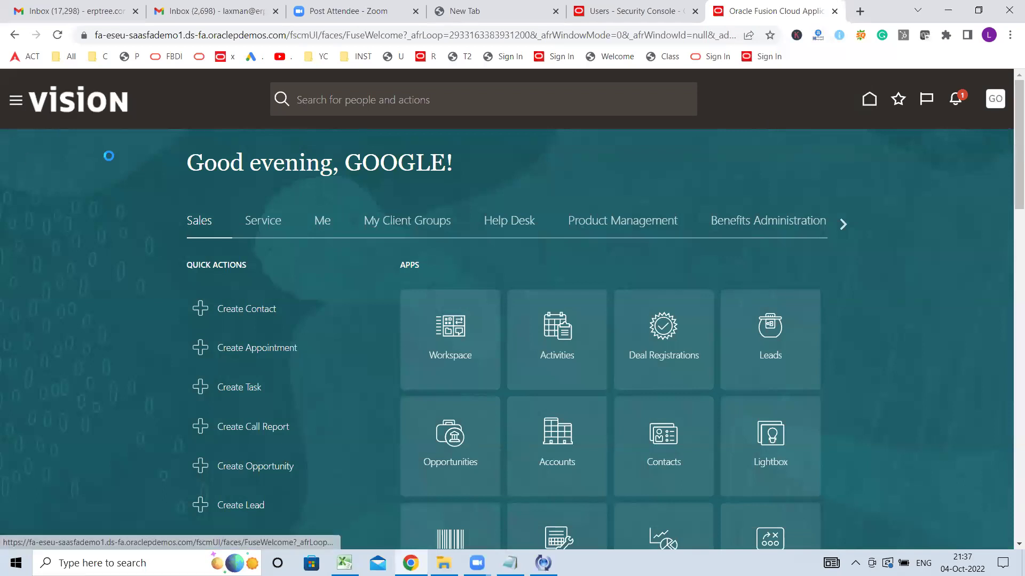
{"action": "scroll", "coordinate": [195, 274], "scroll_direction": "down", "scroll_amount": 4}
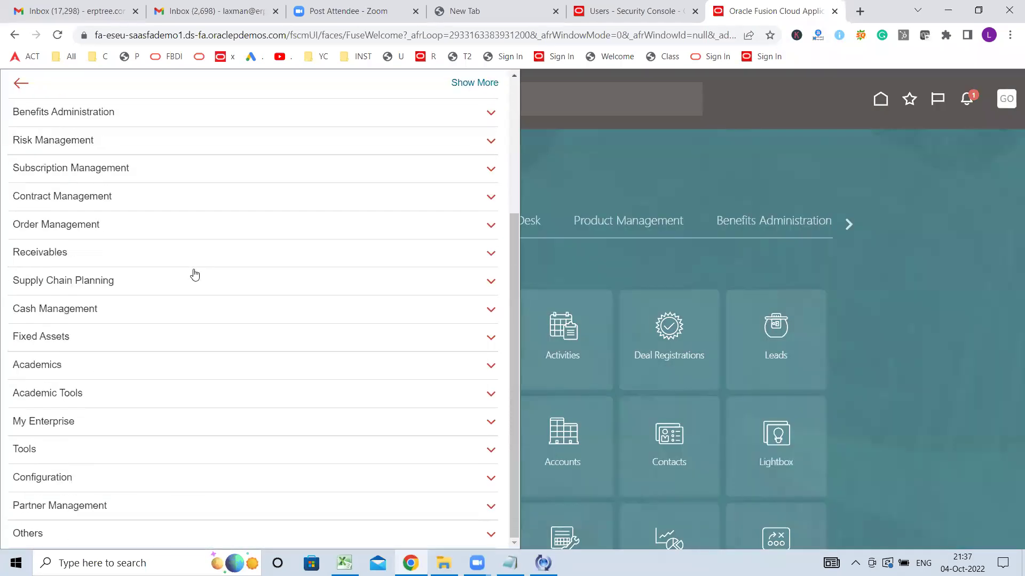
{"action": "left_click", "coordinate": [52, 455]}
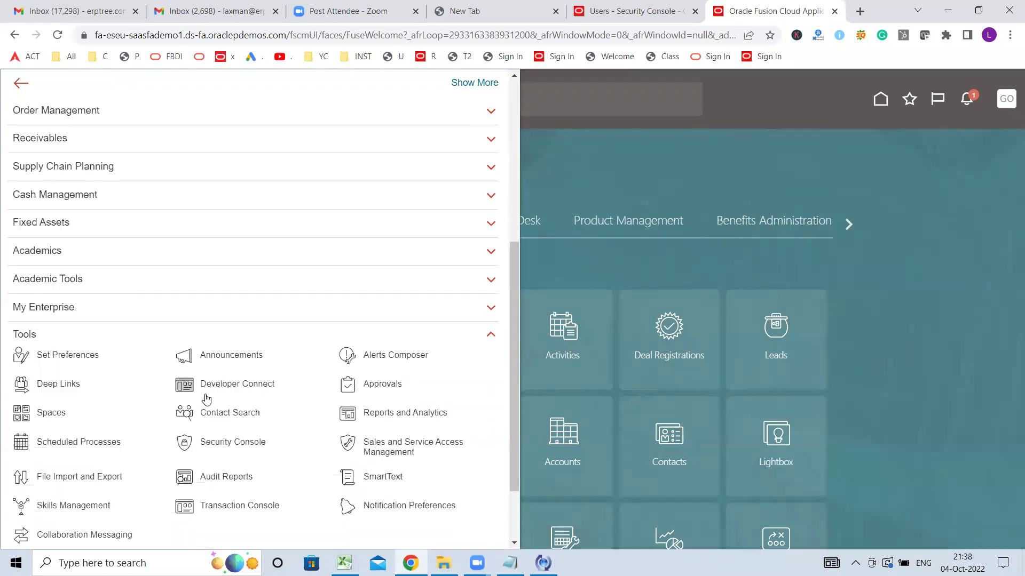
{"action": "left_click", "coordinate": [260, 446]}
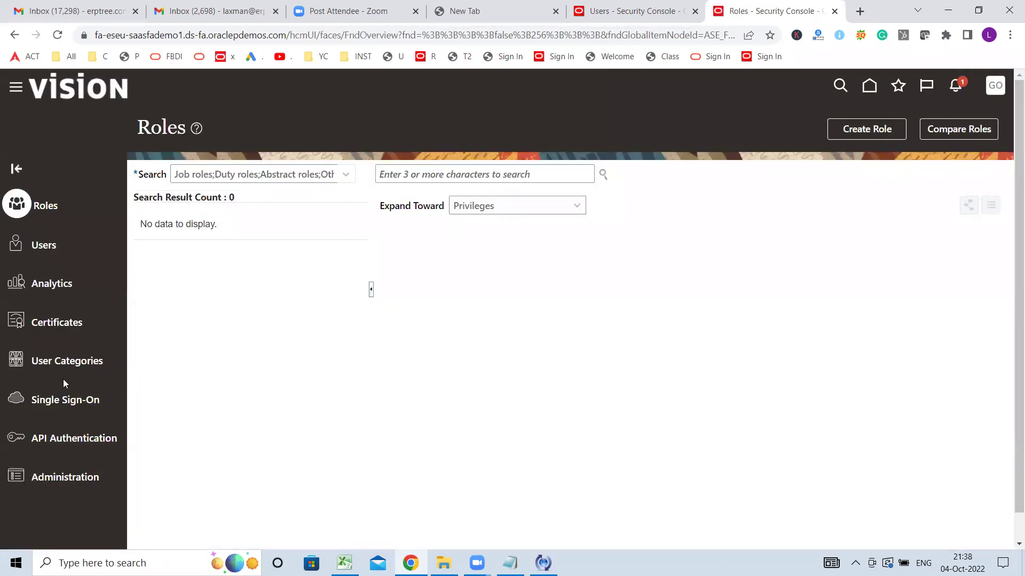
{"action": "left_click", "coordinate": [71, 361]}
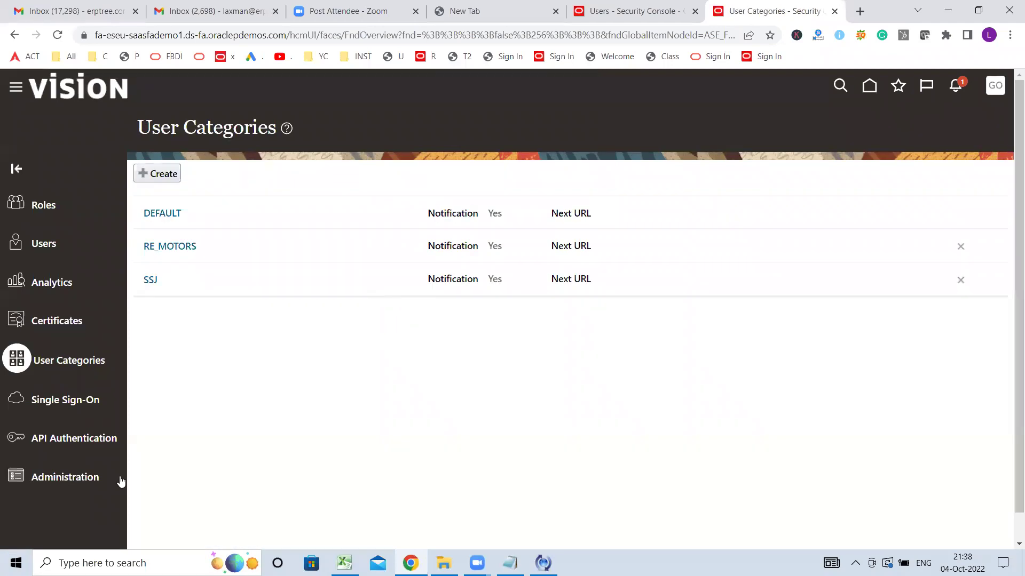
- Open the DEFAULT category and confirm its FirstName.LastName user name generation rule
{"action": "left_click", "coordinate": [161, 214]}
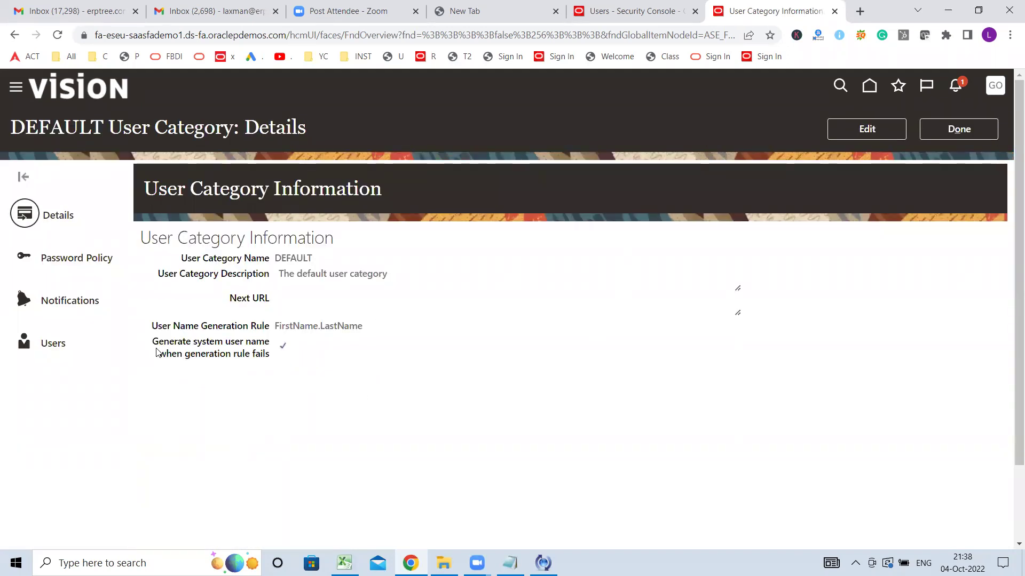
{"action": "left_click_drag", "start_coordinate": [277, 326], "coordinate": [388, 327]}
{"action": "left_click", "coordinate": [646, 12]}
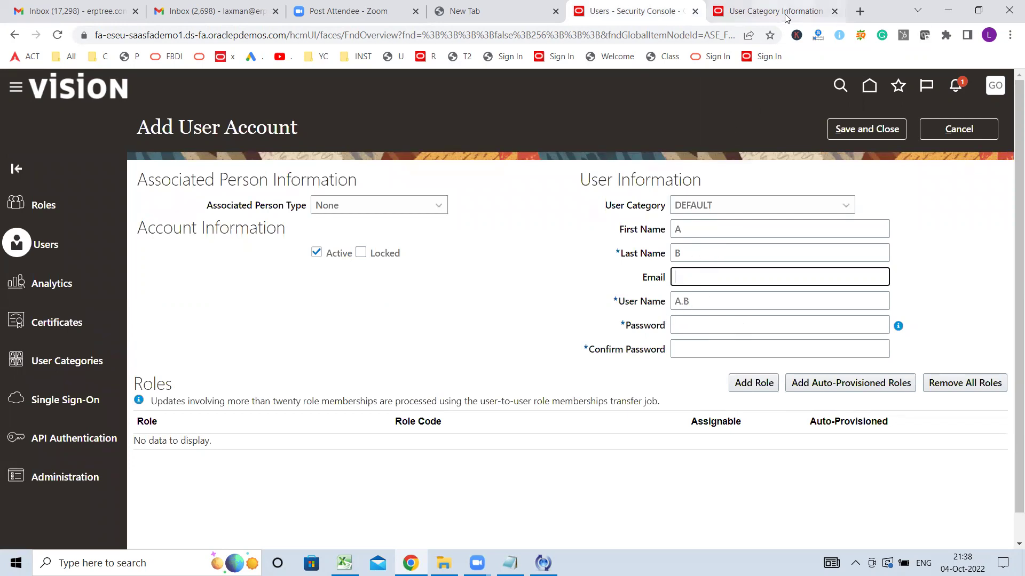
{"action": "left_click", "coordinate": [775, 11]}
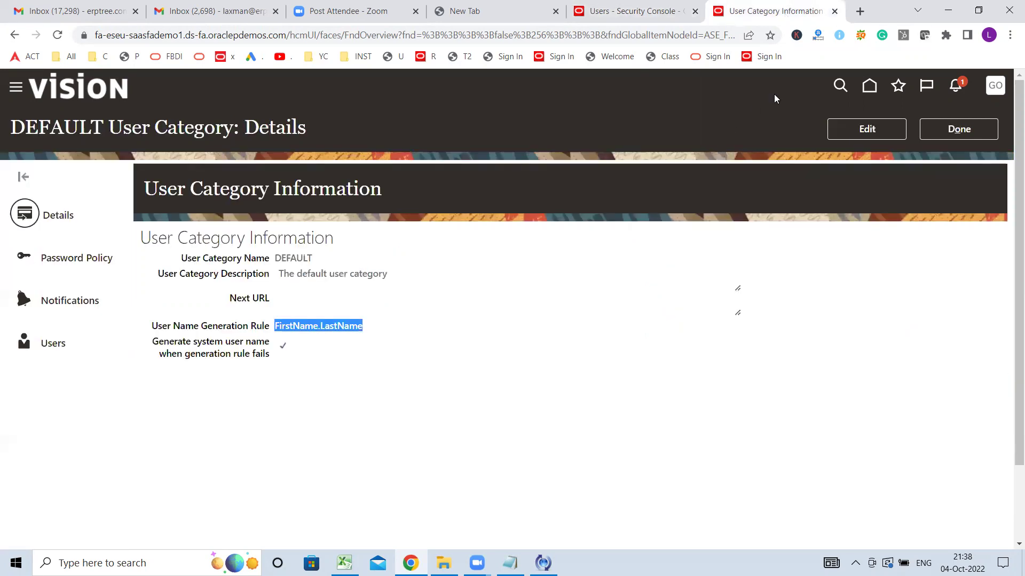
{"action": "double_click", "coordinate": [281, 261]}
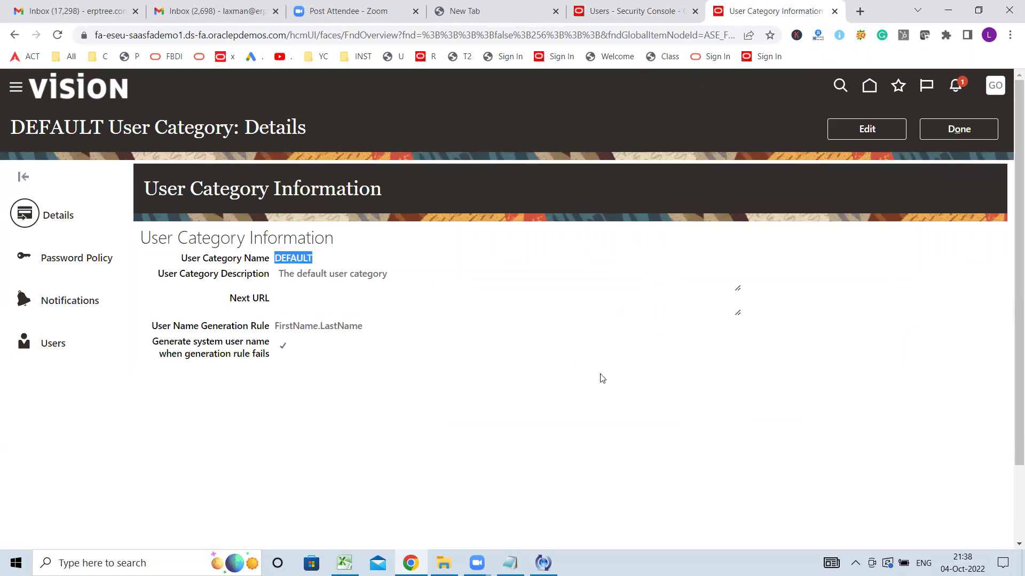
- Review DEFAULT's password policy: 90-day expiration and Simple complexity
{"action": "left_click", "coordinate": [59, 262]}
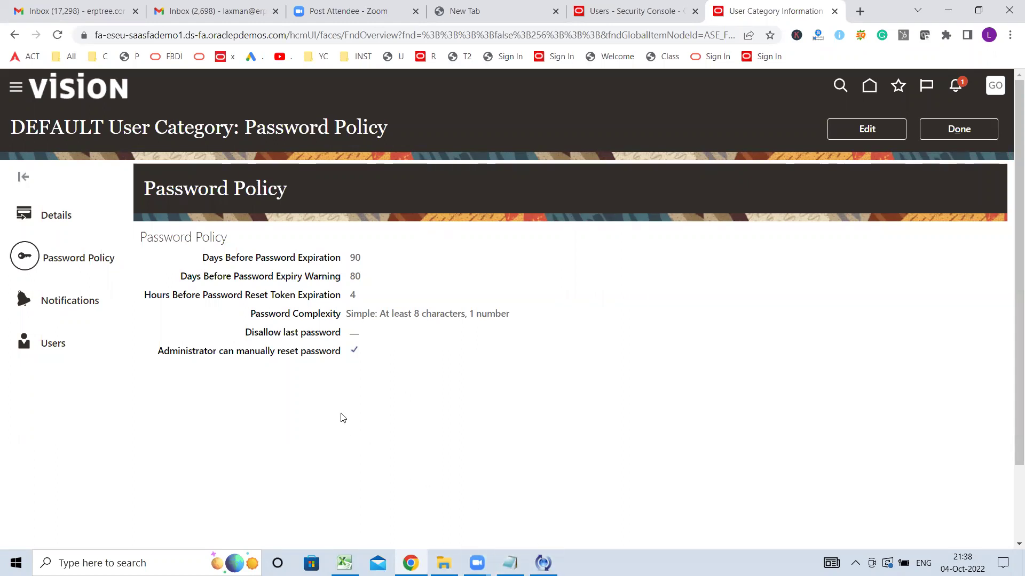
{"action": "left_click_drag", "start_coordinate": [256, 314], "coordinate": [329, 317]}
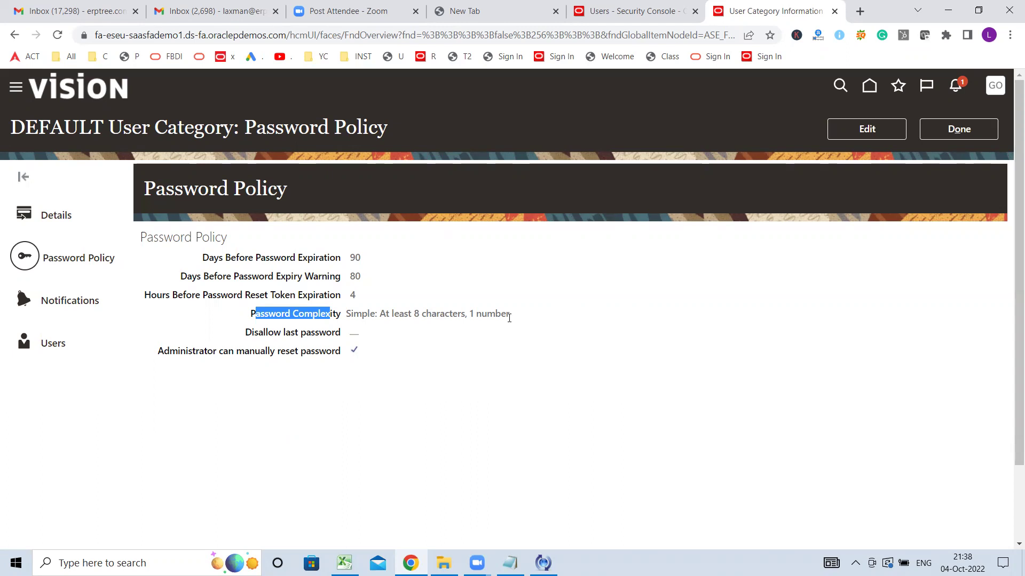
{"action": "left_click", "coordinate": [641, 19]}
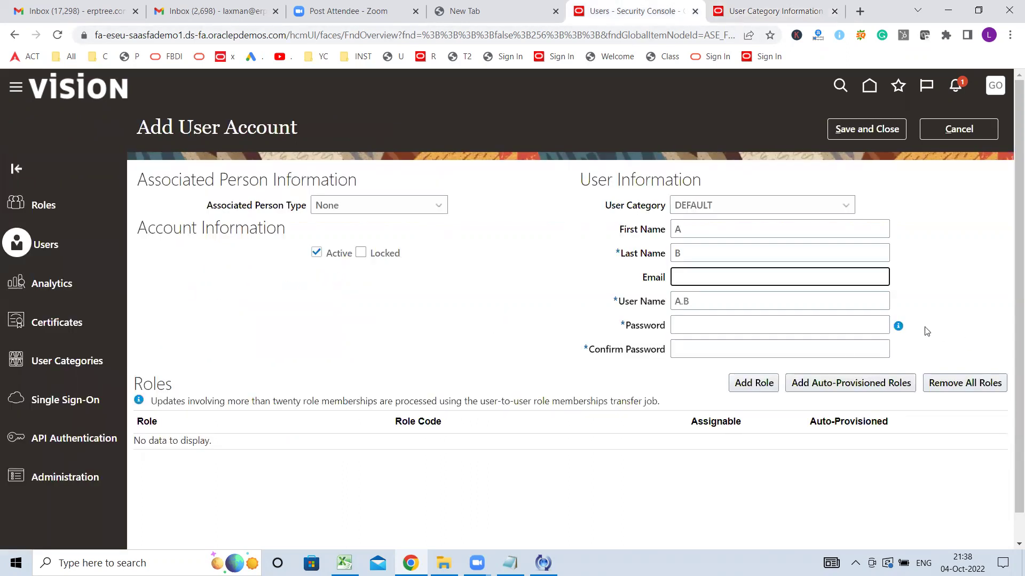
{"action": "mouse_move", "coordinate": [898, 330]}
{"action": "left_click", "coordinate": [760, 11]}
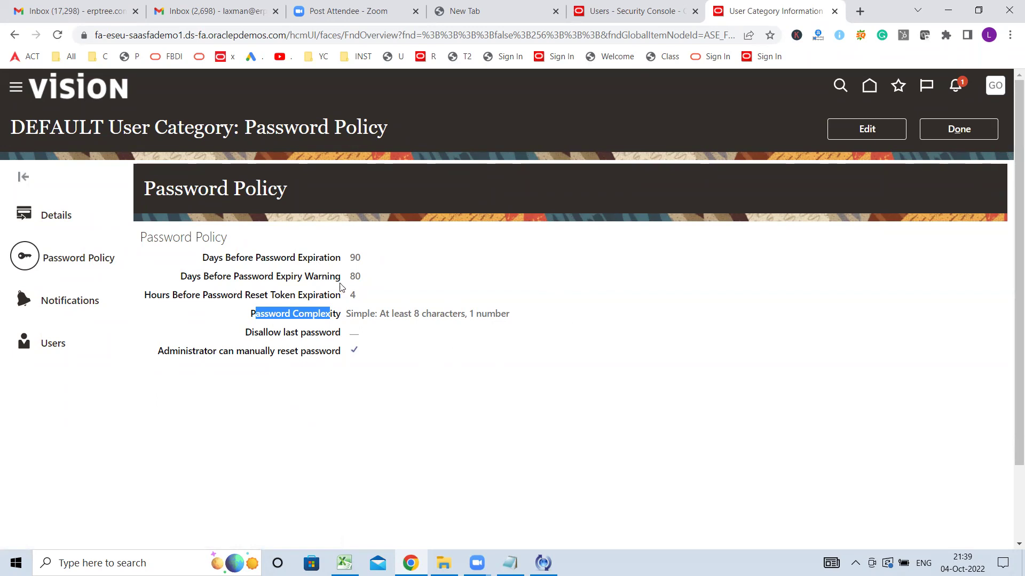
- Edit the password policy and set Days Before Password Expiration to 10
{"action": "left_click", "coordinate": [866, 130]}
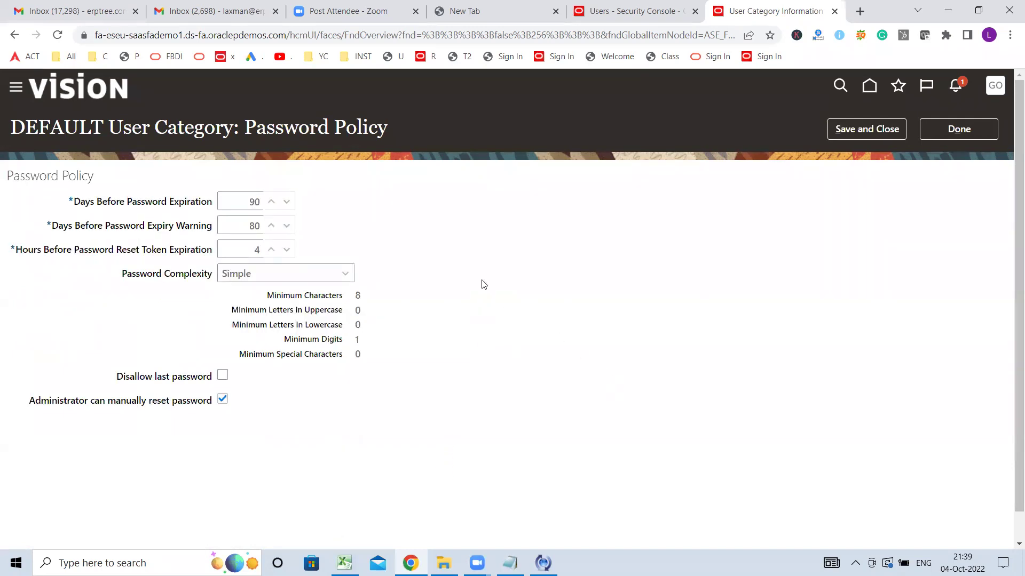
{"action": "left_click", "coordinate": [238, 201]}
{"action": "type", "text": "1"}
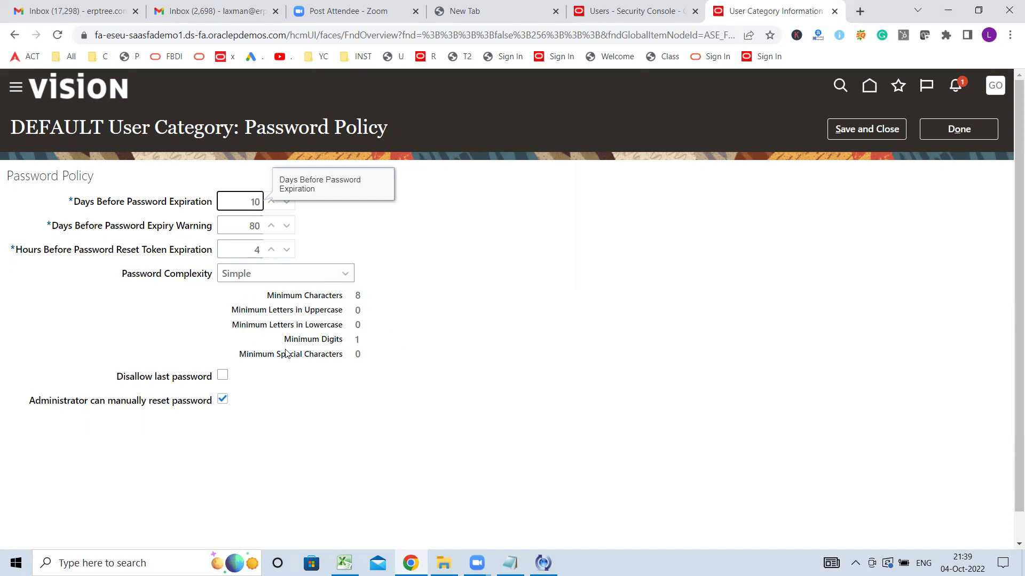
- Change Password Complexity to Complex, then to Very complex
{"action": "left_click", "coordinate": [293, 275]}
{"action": "left_click", "coordinate": [289, 313]}
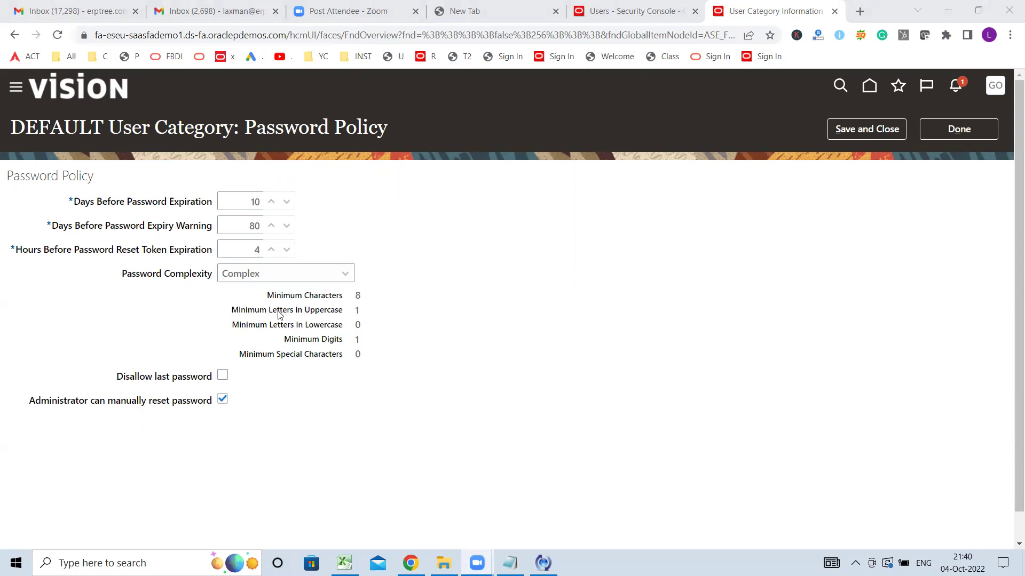
{"action": "left_click", "coordinate": [359, 314]}
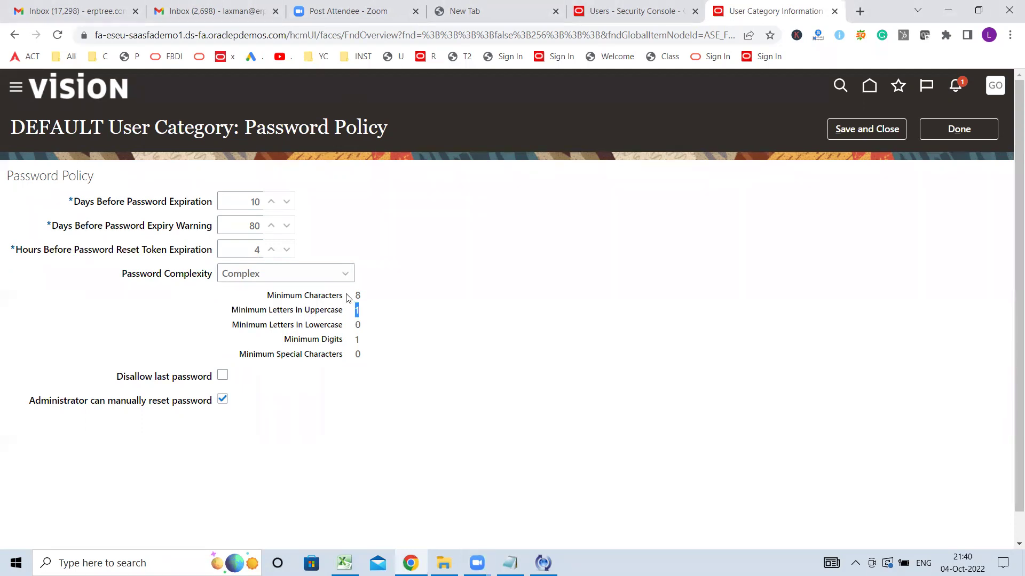
{"action": "left_click", "coordinate": [308, 281]}
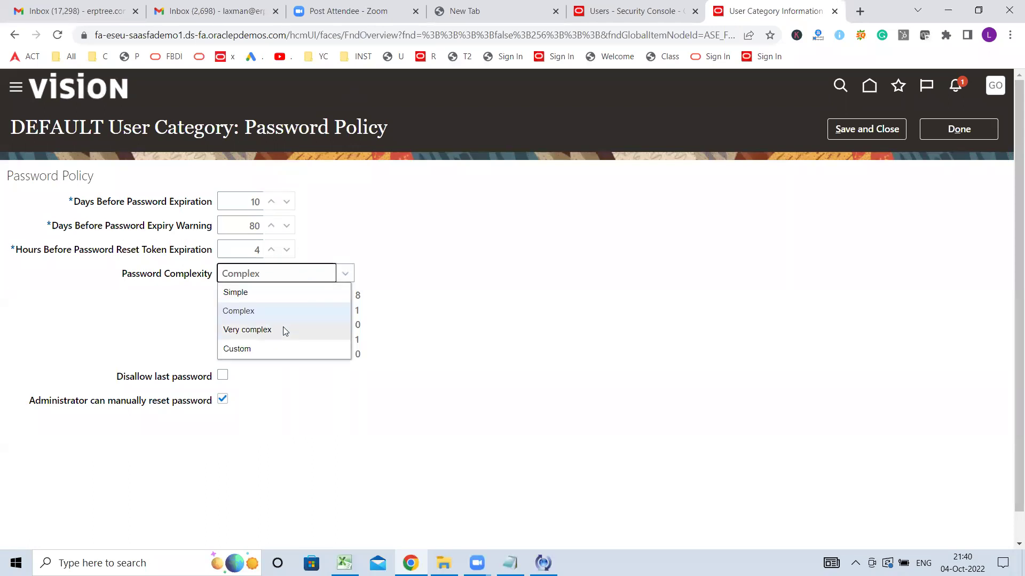
{"action": "left_click", "coordinate": [283, 329]}
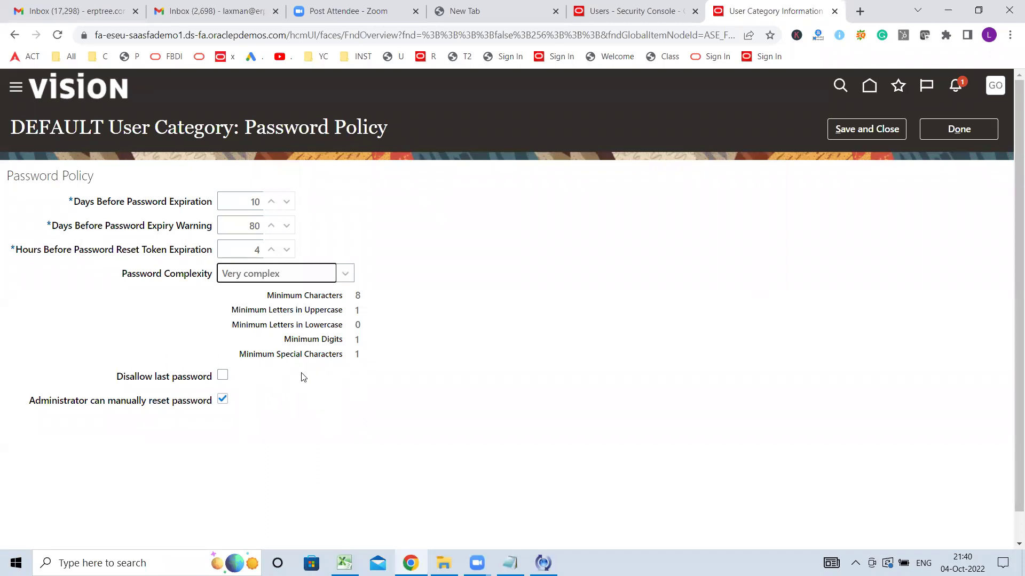
{"action": "left_click", "coordinate": [351, 276]}
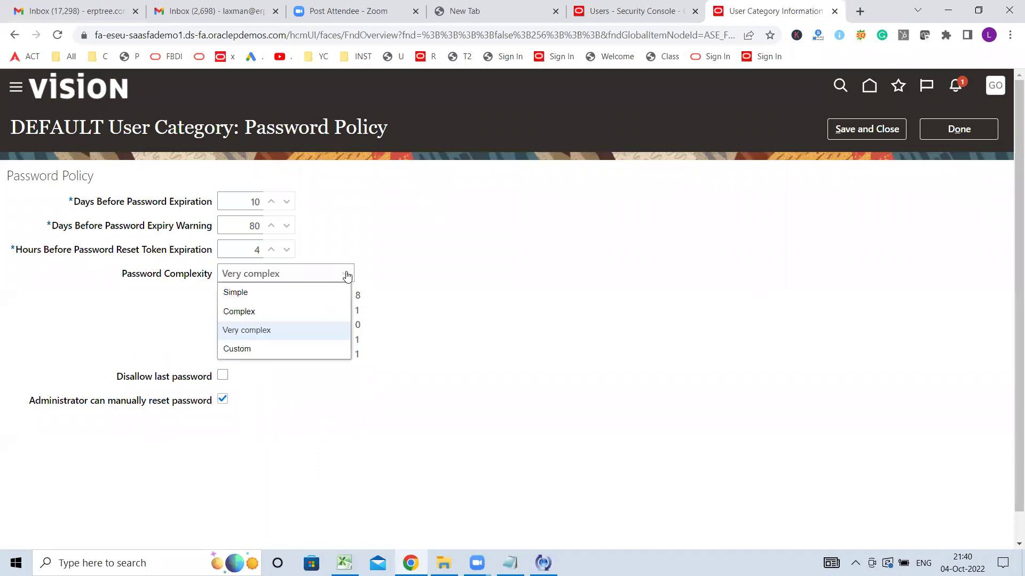
- Save a Custom complexity of 9 minimum characters and 1 uppercase, lowercase, digit and special character
{"action": "left_click", "coordinate": [268, 351]}
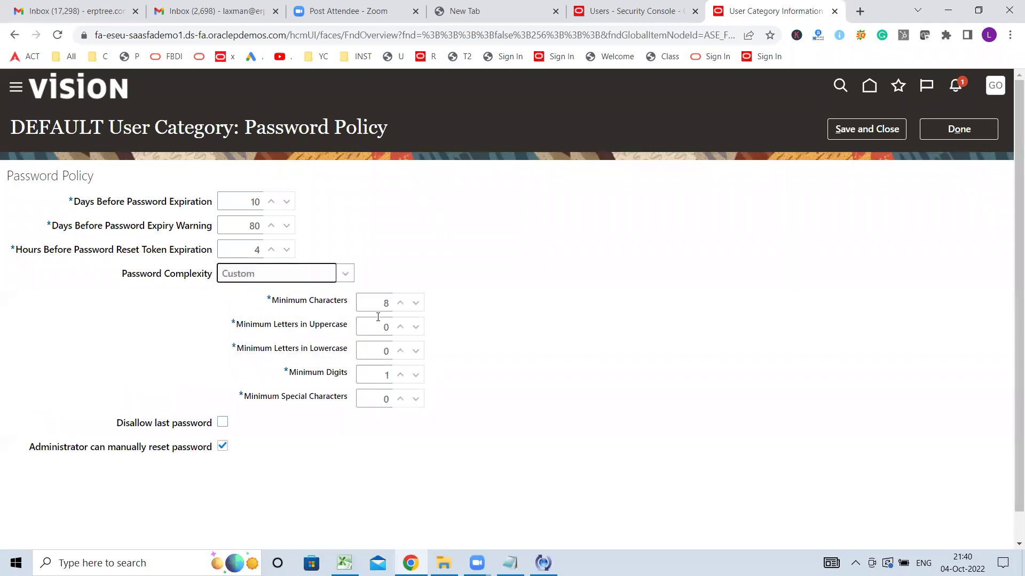
{"action": "double_click", "coordinate": [372, 312]}
{"action": "type", "text": "9"}
{"action": "double_click", "coordinate": [381, 328]}
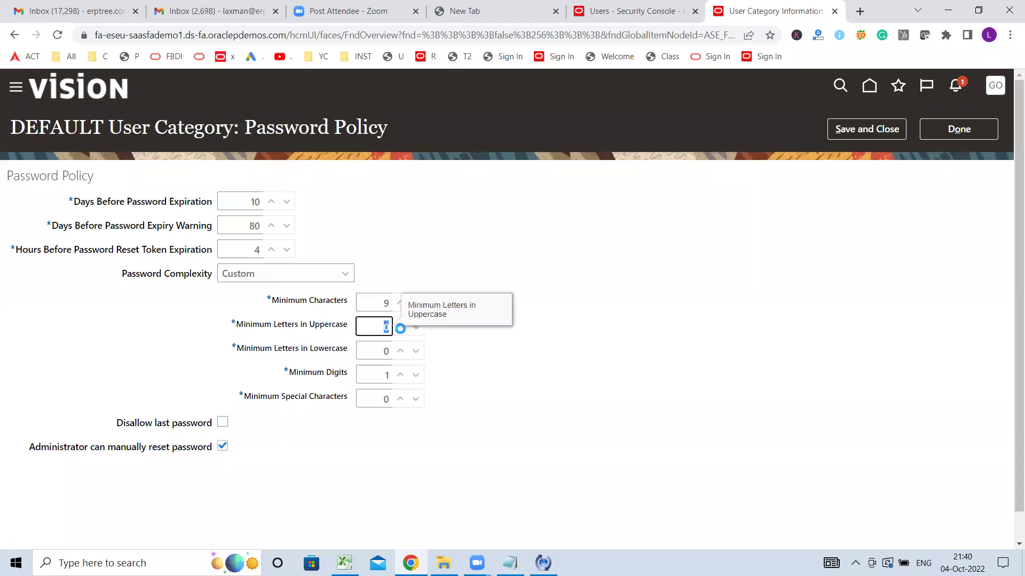
{"action": "double_click", "coordinate": [376, 356]}
{"action": "type", "text": "1"}
{"action": "double_click", "coordinate": [373, 378]}
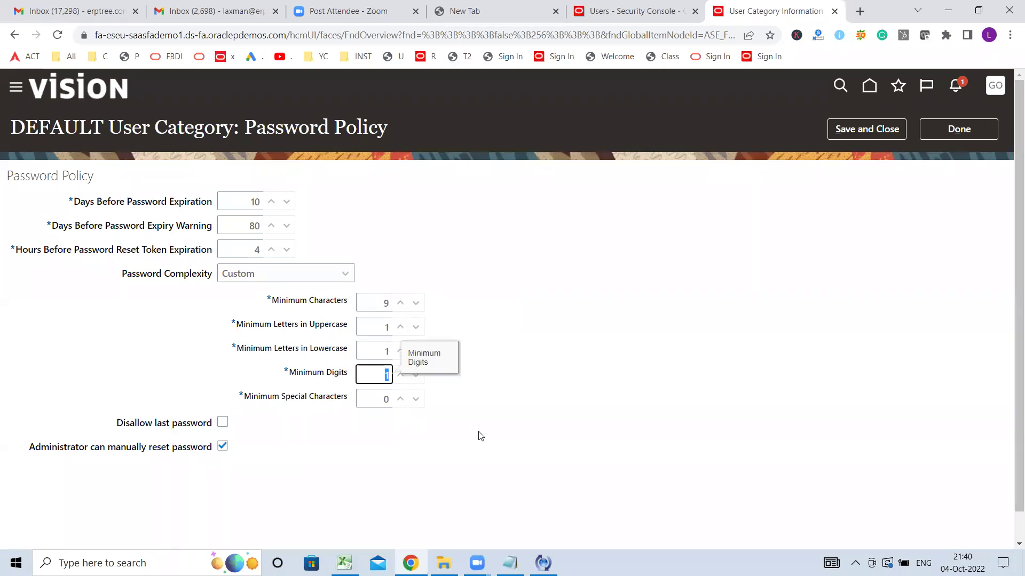
{"action": "double_click", "coordinate": [357, 397]}
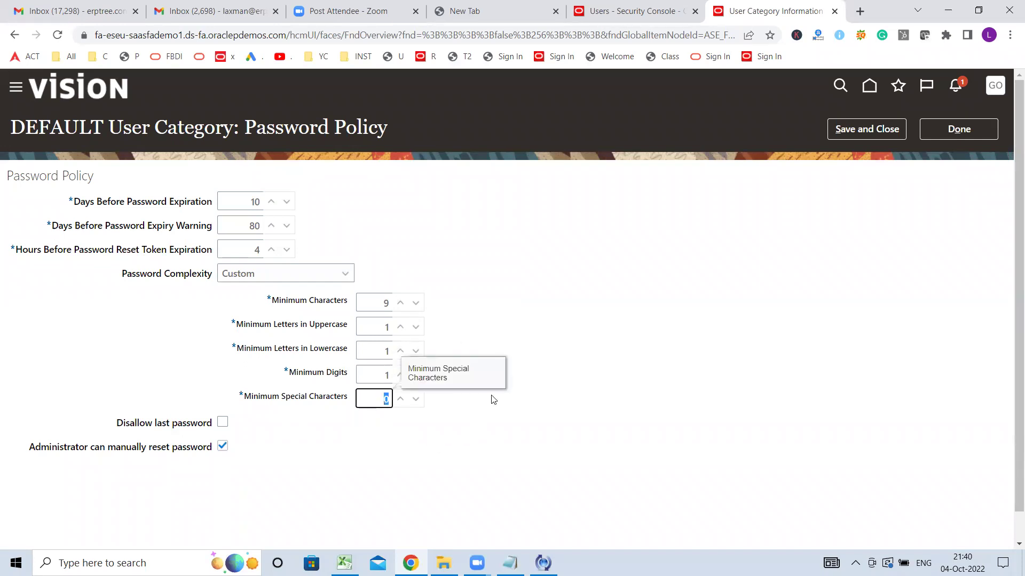
{"action": "type", "text": "1"}
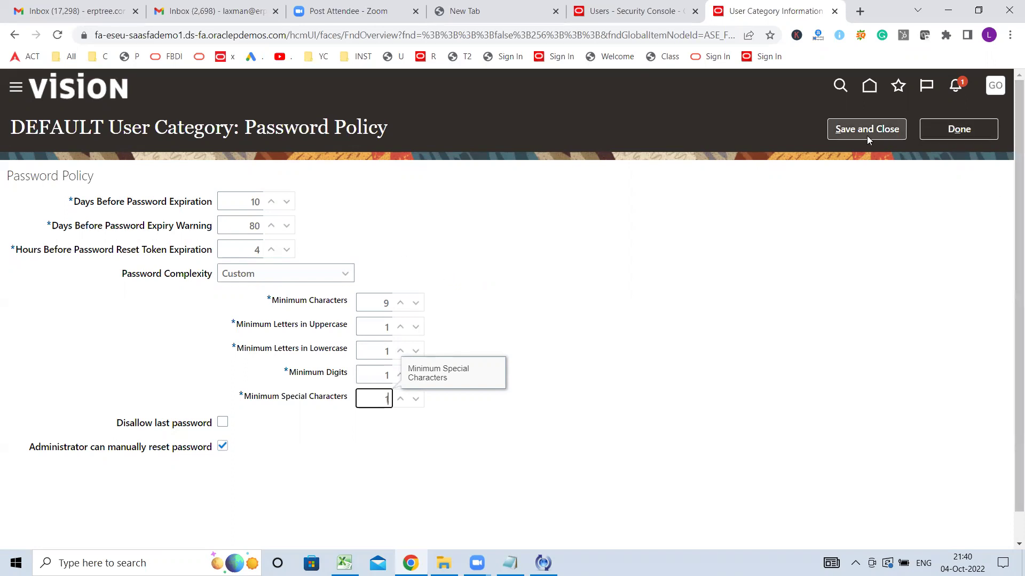
{"action": "left_click", "coordinate": [993, 138]}
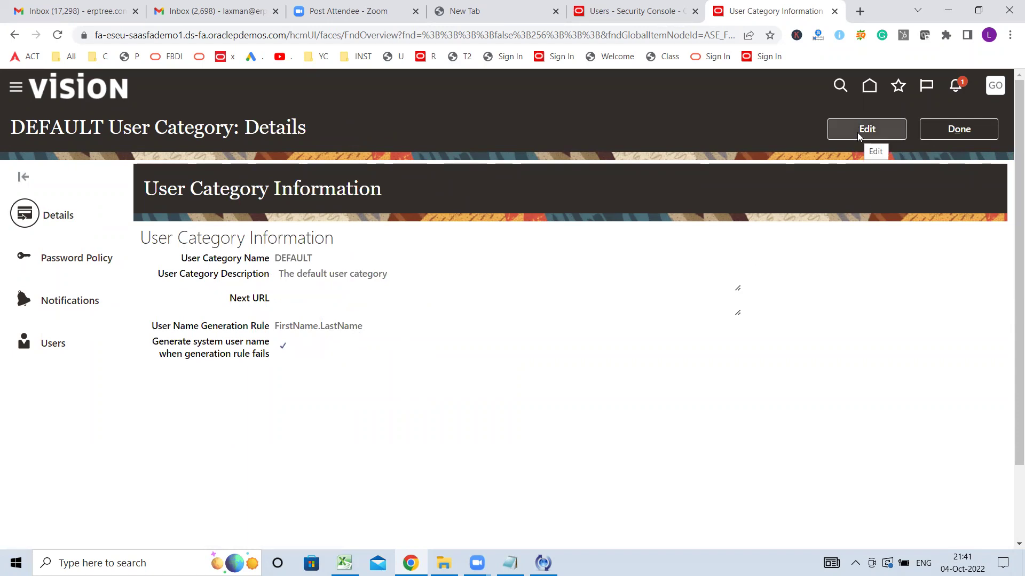
- Switch the DEFAULT category details into edit mode
{"action": "left_click", "coordinate": [874, 134]}
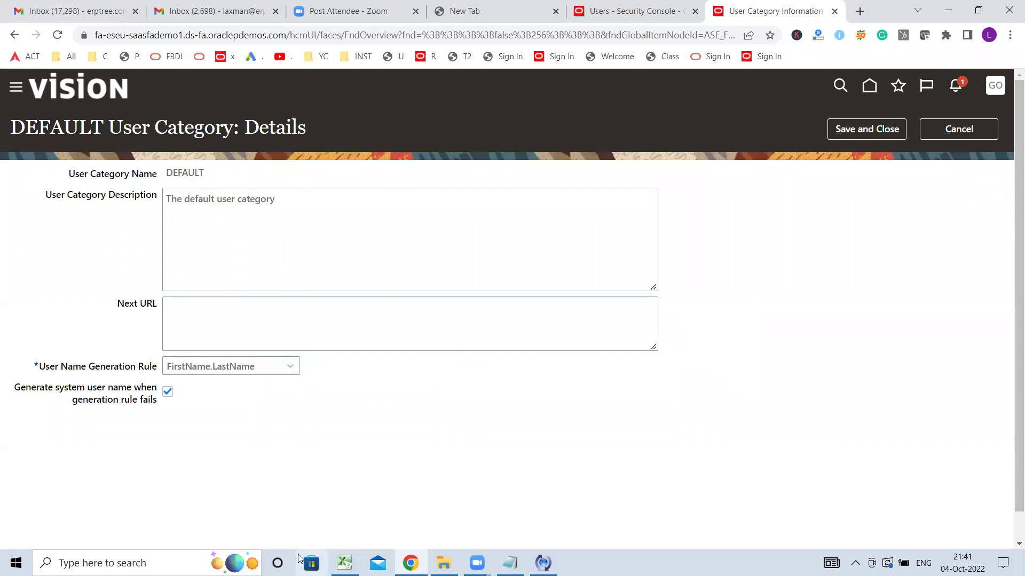
- Set DEFAULT's User Name Generation Rule to Email and check the form's Email field
{"action": "left_click", "coordinate": [258, 368]}
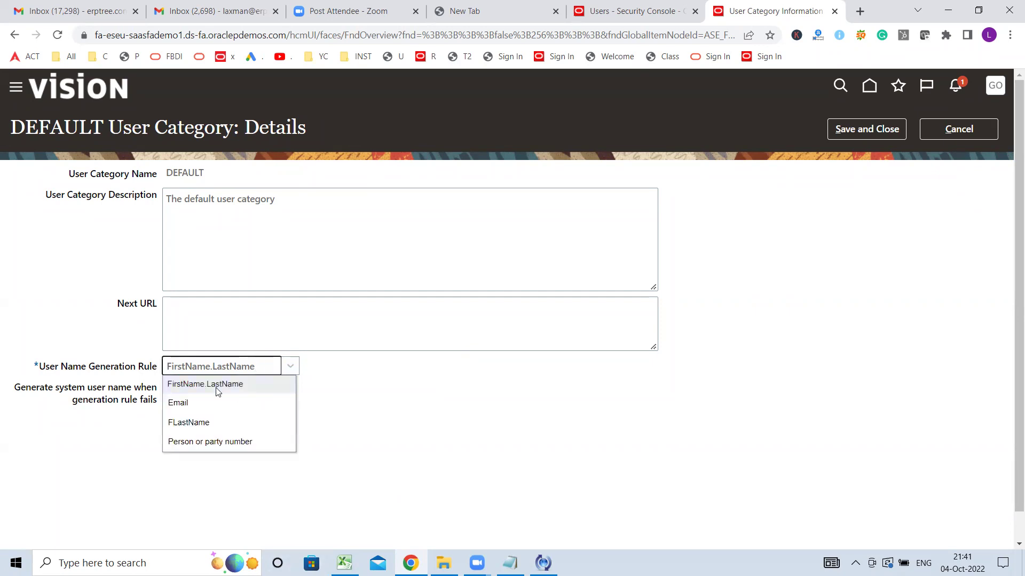
{"action": "left_click", "coordinate": [201, 405]}
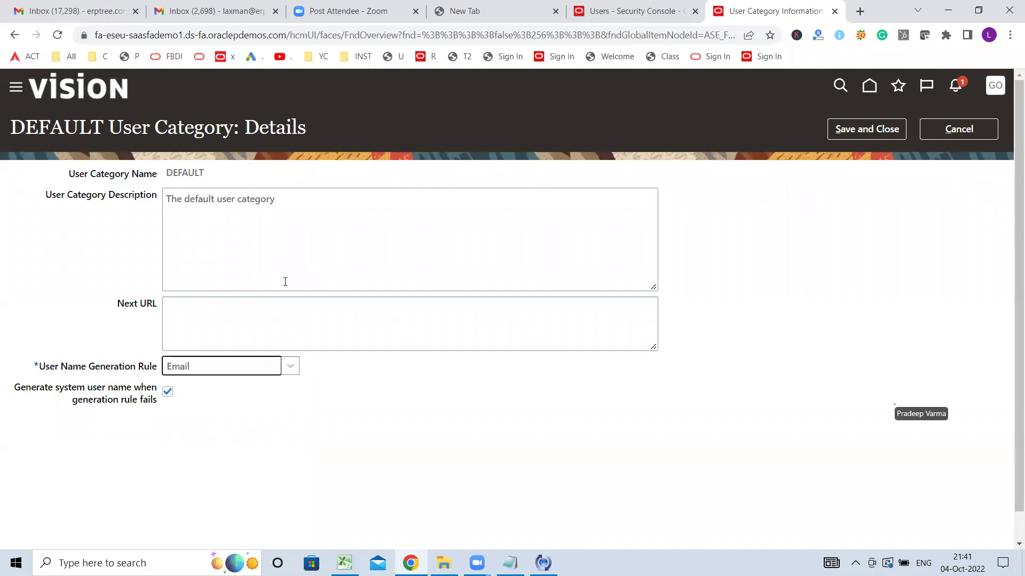
{"action": "left_click", "coordinate": [625, 13]}
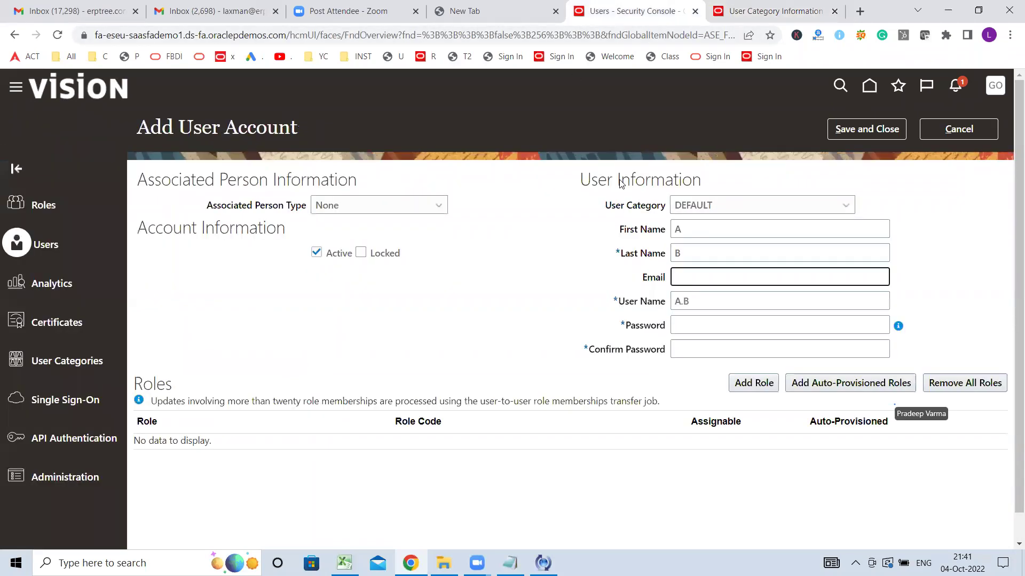
{"action": "left_click_drag", "start_coordinate": [648, 277], "coordinate": [671, 276]}
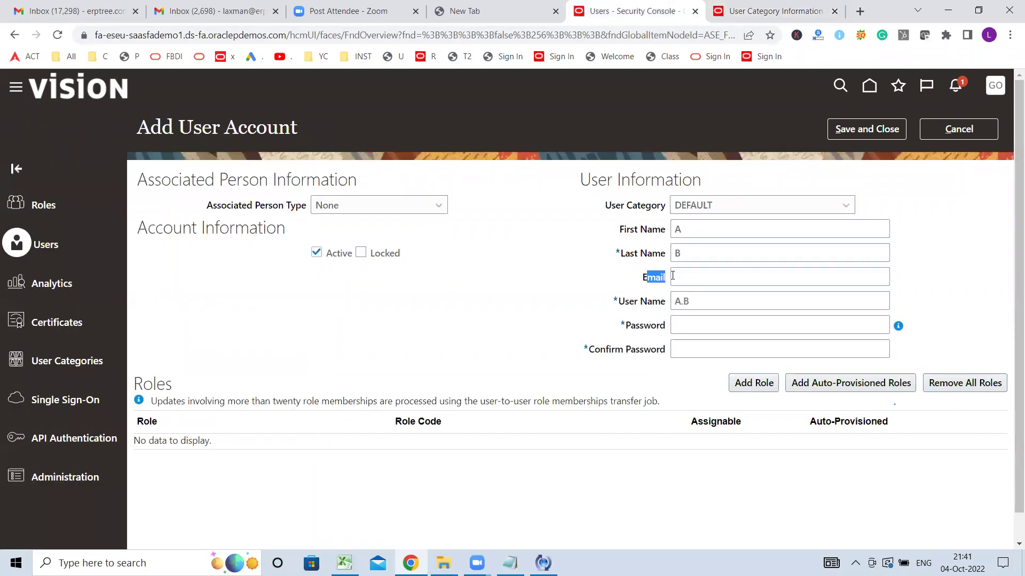
{"action": "left_click", "coordinate": [633, 288]}
- Cancel the DEFAULT category edit, keeping FirstName.LastName, and close its details
{"action": "left_click", "coordinate": [750, 9]}
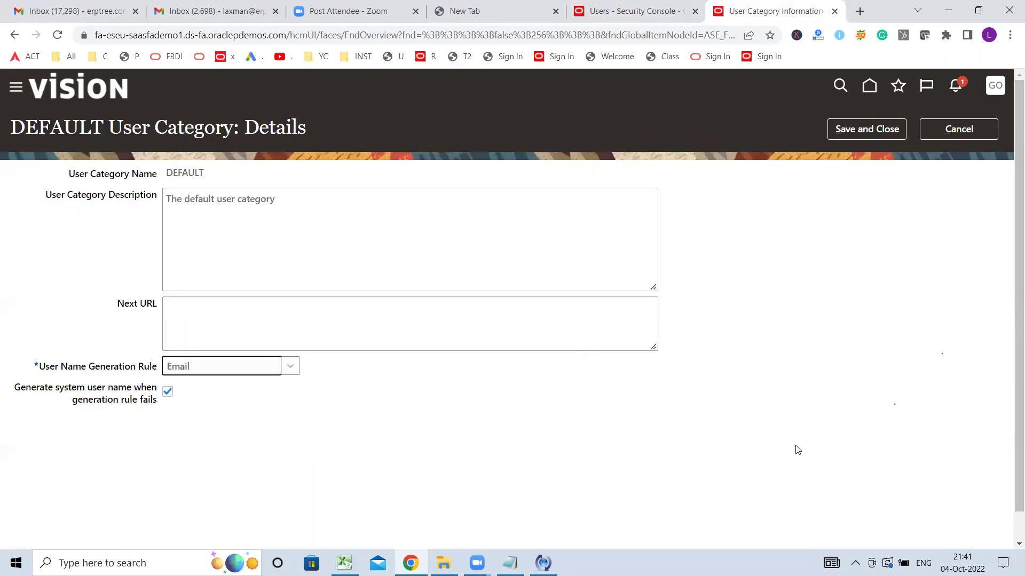
{"action": "left_click", "coordinate": [249, 370]}
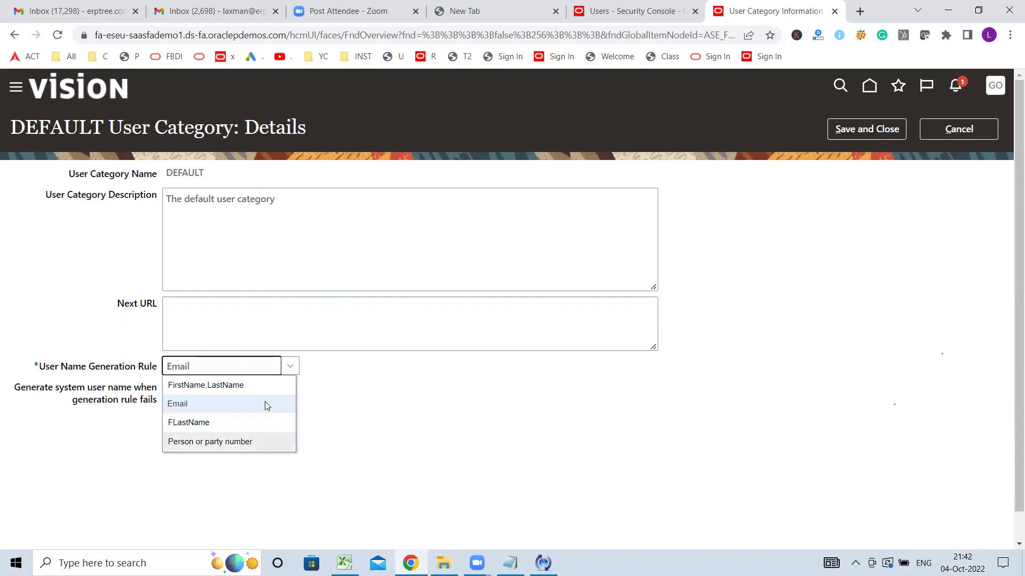
{"action": "left_click", "coordinate": [959, 131]}
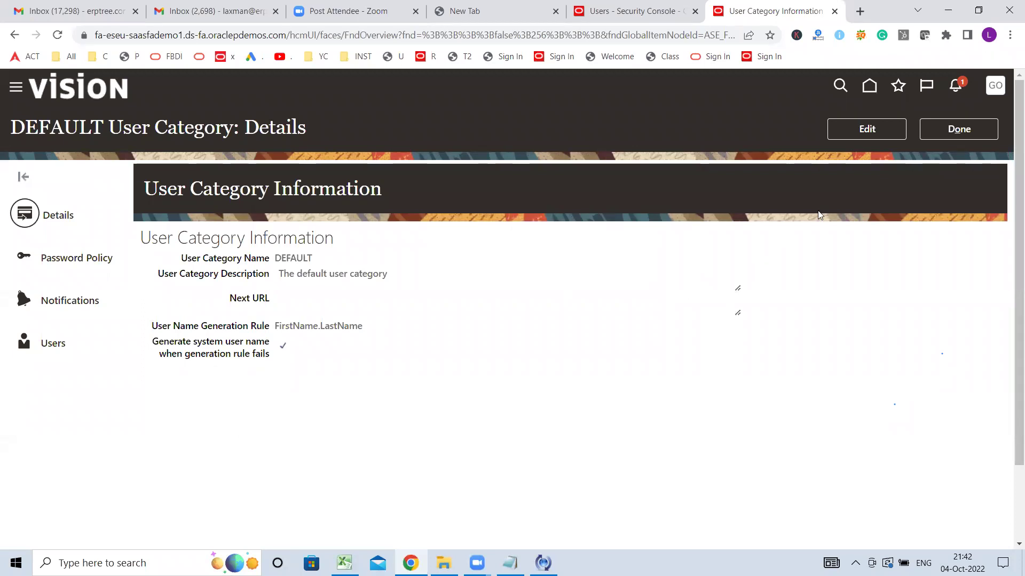
{"action": "left_click", "coordinate": [977, 126]}
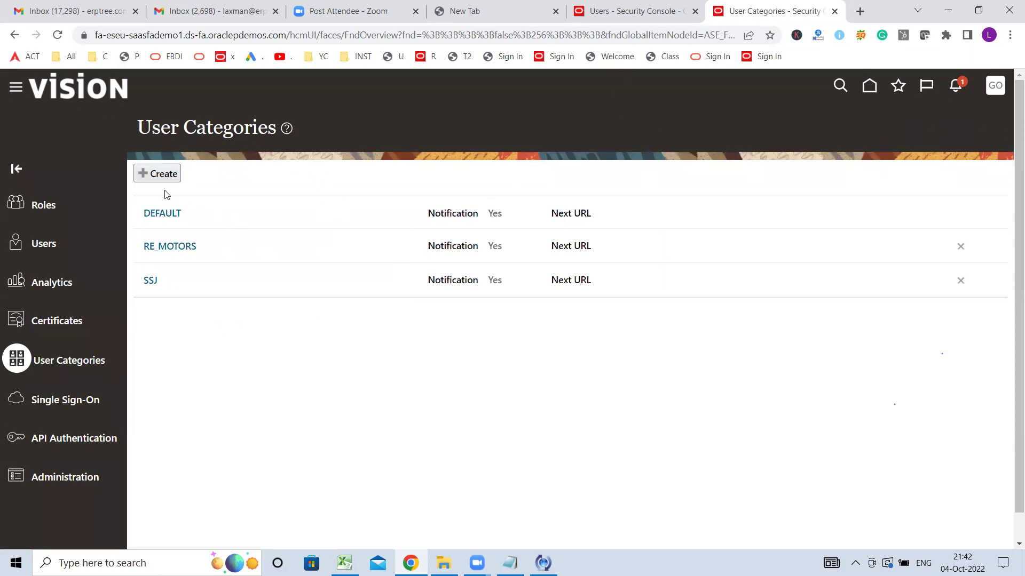
- Create a new user category, make its details editable, and select the User Category Name field
{"action": "left_click", "coordinate": [164, 171]}
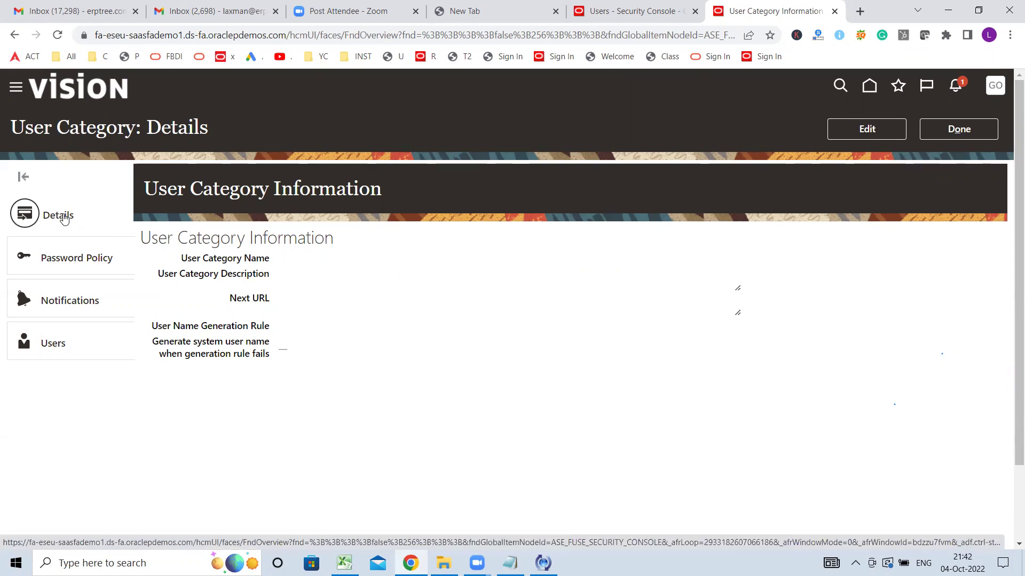
{"action": "left_click", "coordinate": [880, 128]}
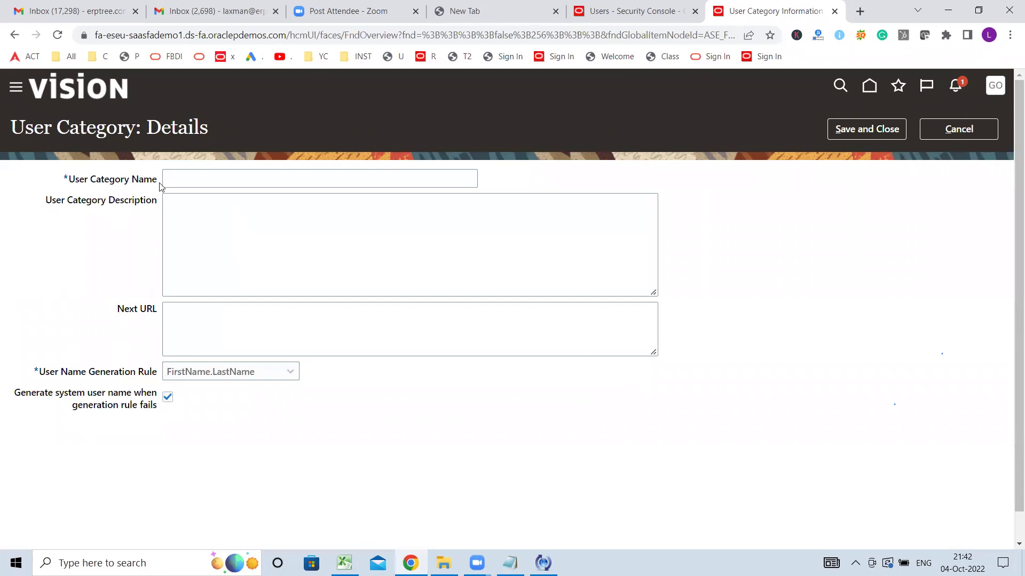
{"action": "left_click", "coordinate": [187, 180]}
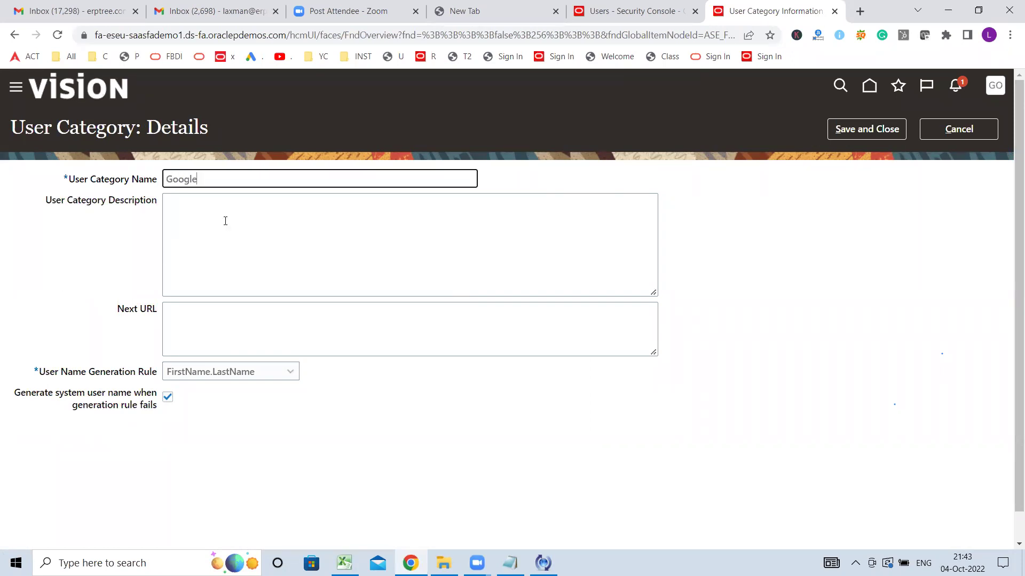
- Rename the category from Google to XXXX, set its user name generation rule to Email, and save
{"action": "type", "text": "Google"}
{"action": "double_click", "coordinate": [222, 182]}
{"action": "type", "text": "XXXX"}
{"action": "left_click_drag", "start_coordinate": [222, 185], "coordinate": [87, 187]}
{"action": "left_click", "coordinate": [190, 237]}
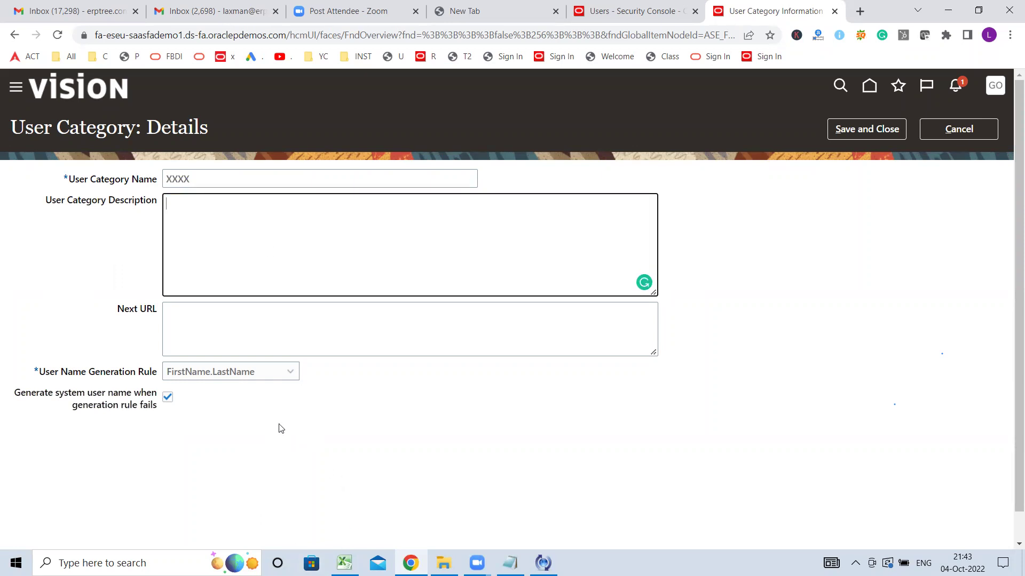
{"action": "left_click", "coordinate": [274, 377]}
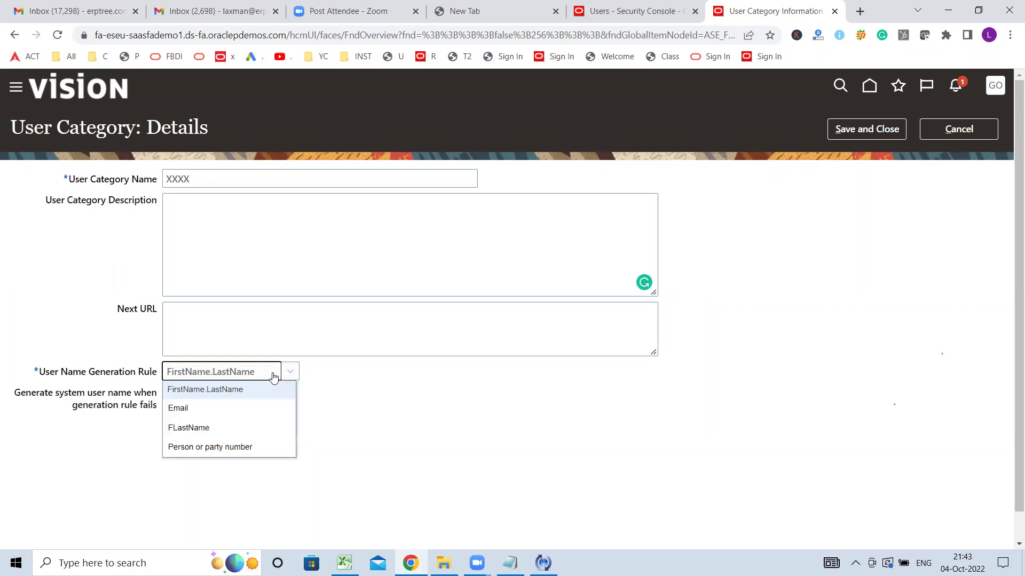
{"action": "left_click", "coordinate": [218, 411]}
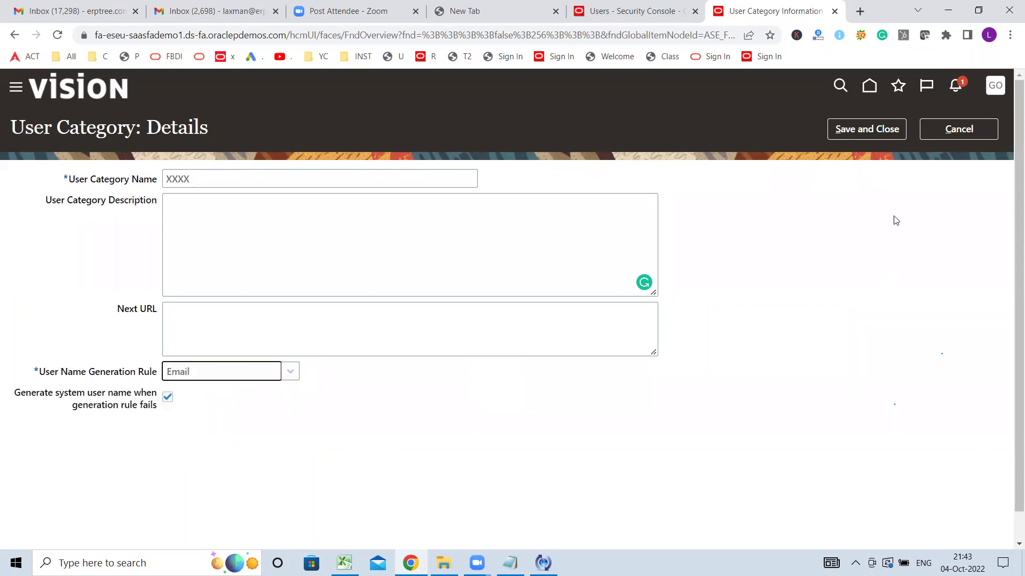
{"action": "left_click", "coordinate": [852, 130]}
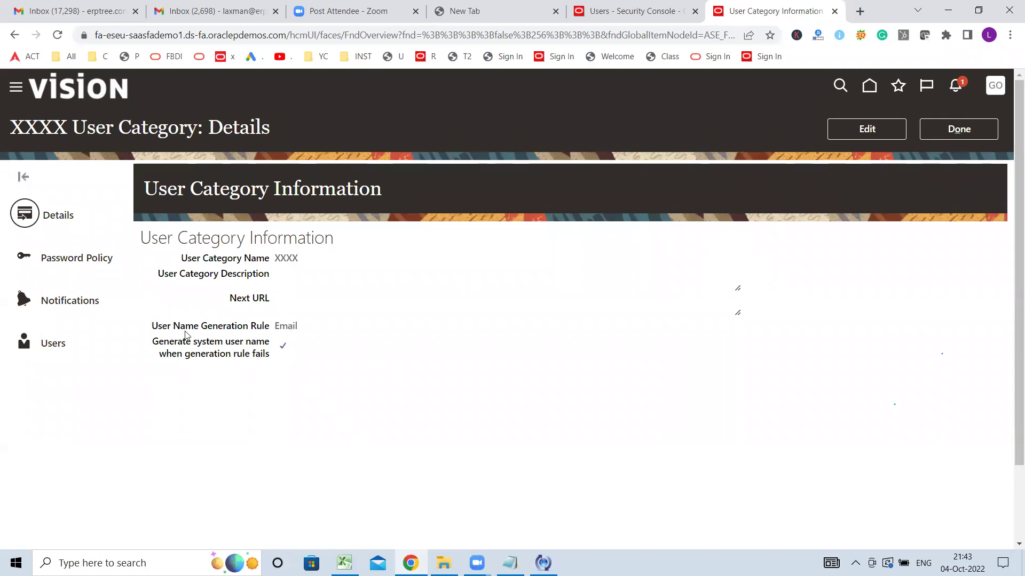
{"action": "left_click", "coordinate": [72, 259]}
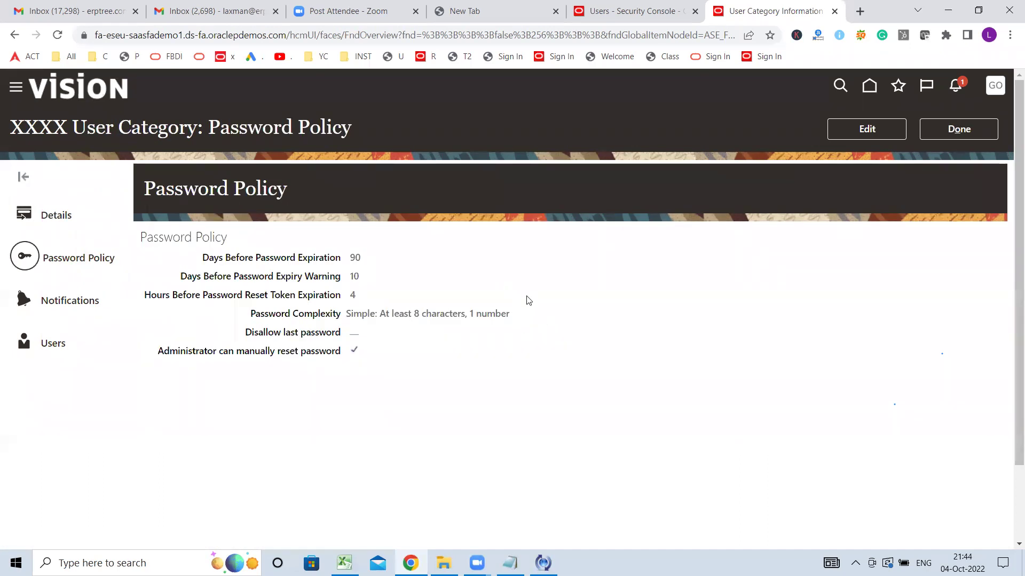
- Set XXXX's password complexity to Complex, save, and return to User Accounts
{"action": "left_click", "coordinate": [866, 129]}
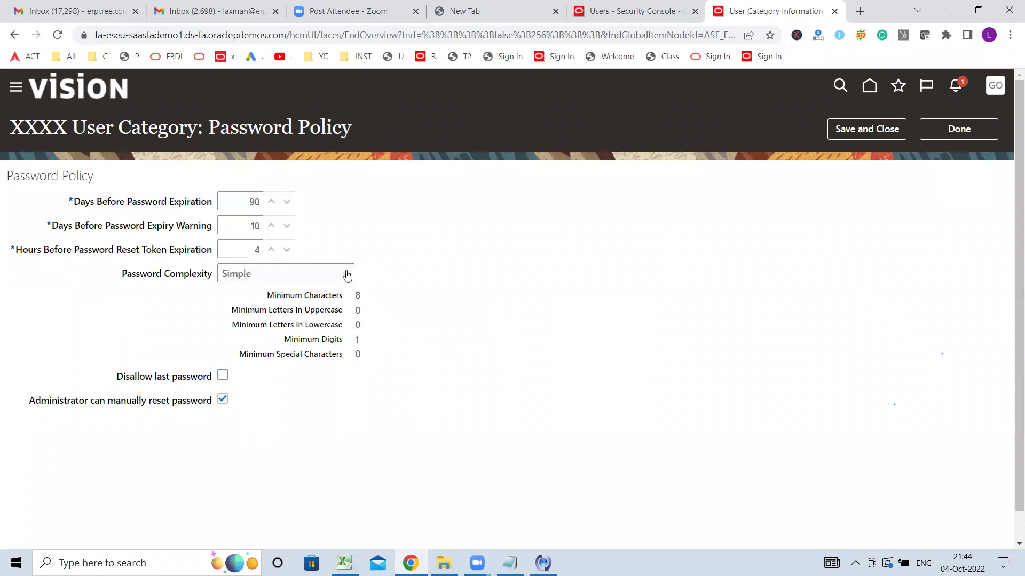
{"action": "left_click", "coordinate": [347, 274]}
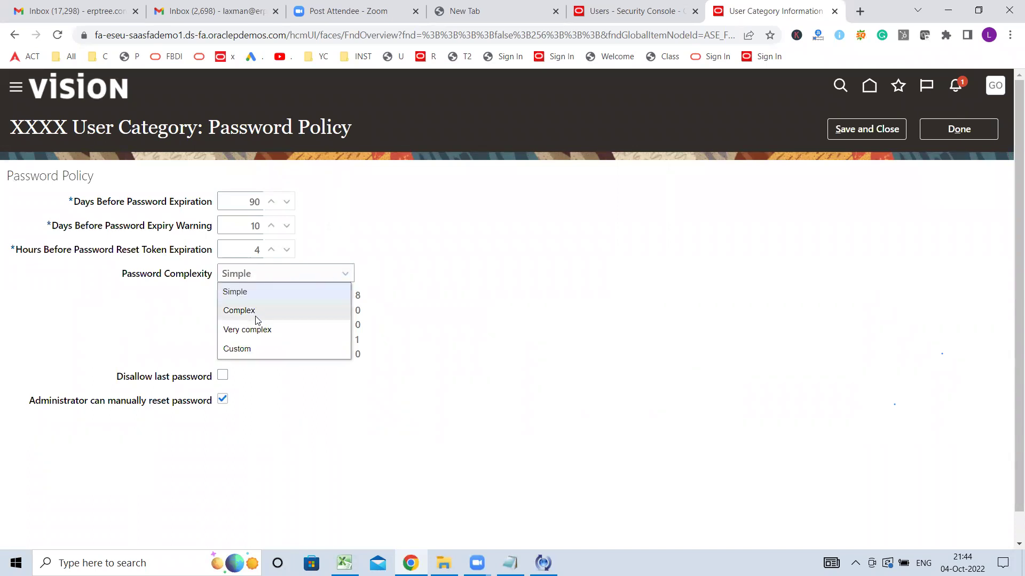
{"action": "left_click", "coordinate": [259, 312]}
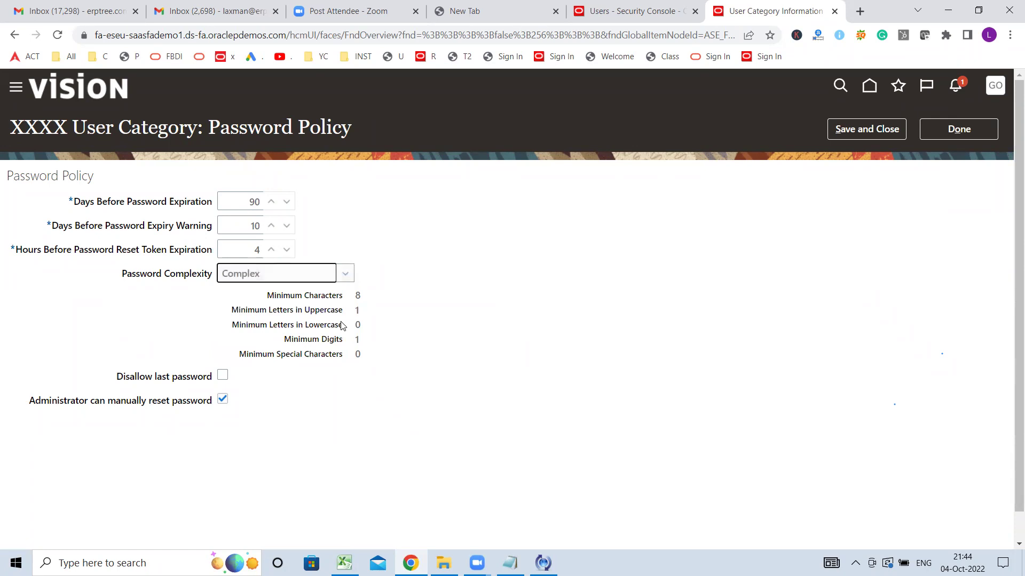
{"action": "double_click", "coordinate": [356, 311]}
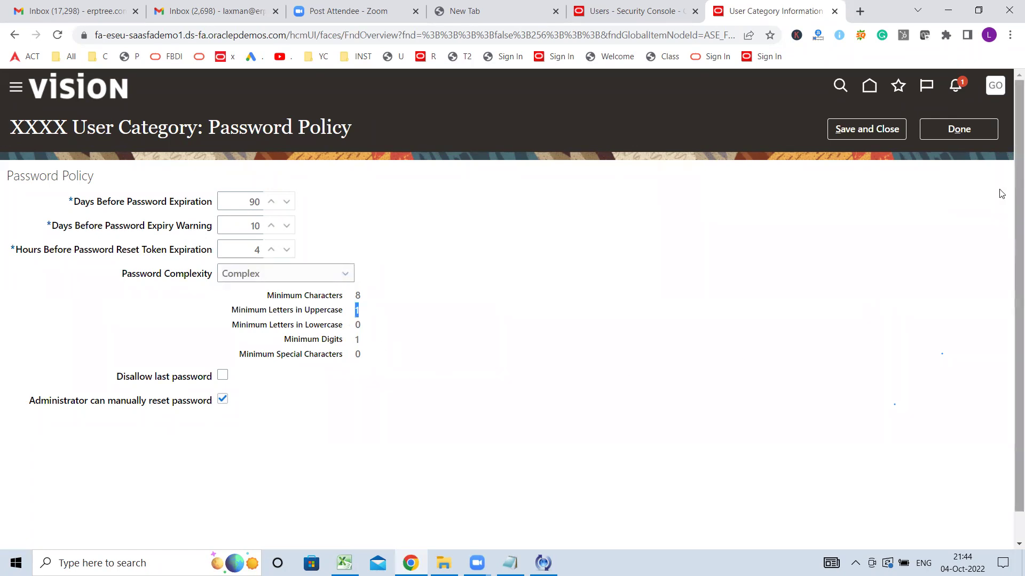
{"action": "left_click", "coordinate": [871, 135]}
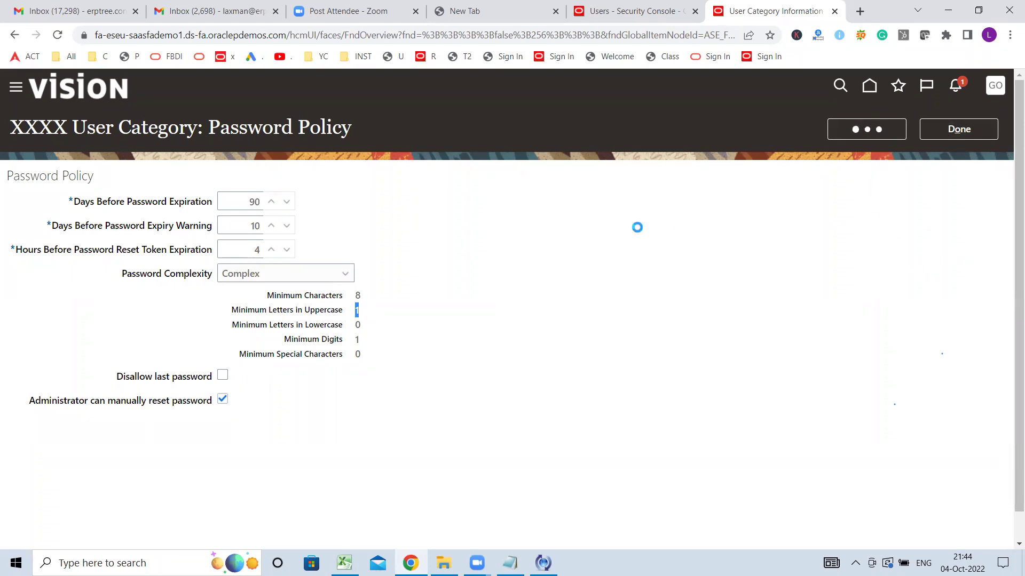
{"action": "left_click", "coordinate": [939, 129]}
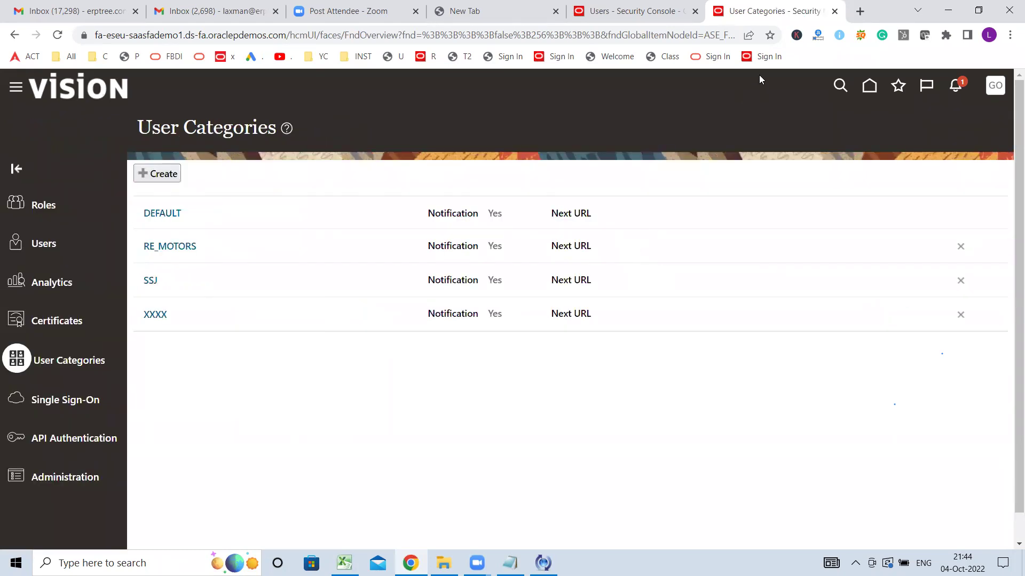
{"action": "left_click", "coordinate": [624, 20]}
- Start a fresh Add User Account form and choose user category XXXX, making Email required
{"action": "left_click", "coordinate": [975, 128]}
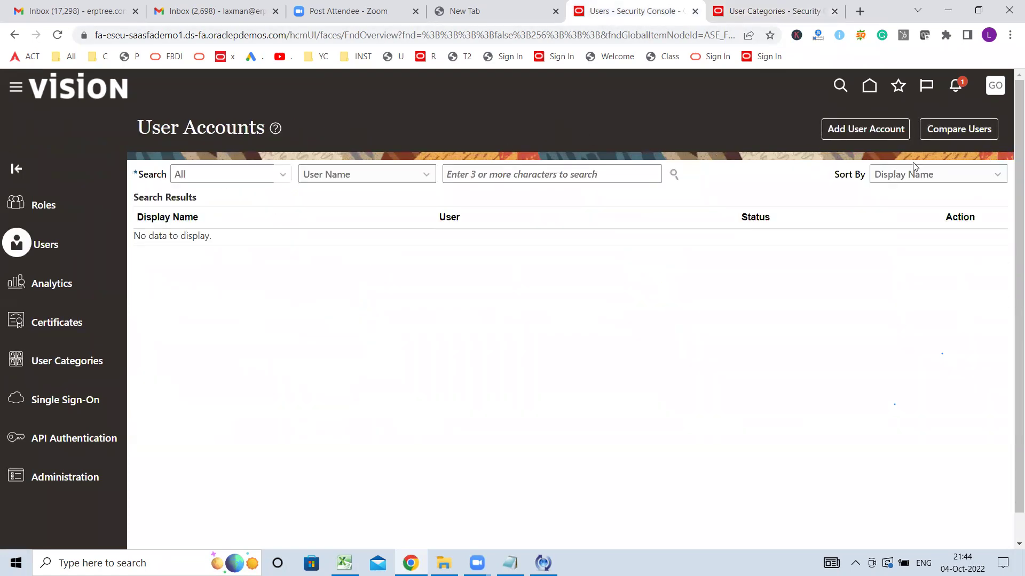
{"action": "left_click", "coordinate": [874, 134]}
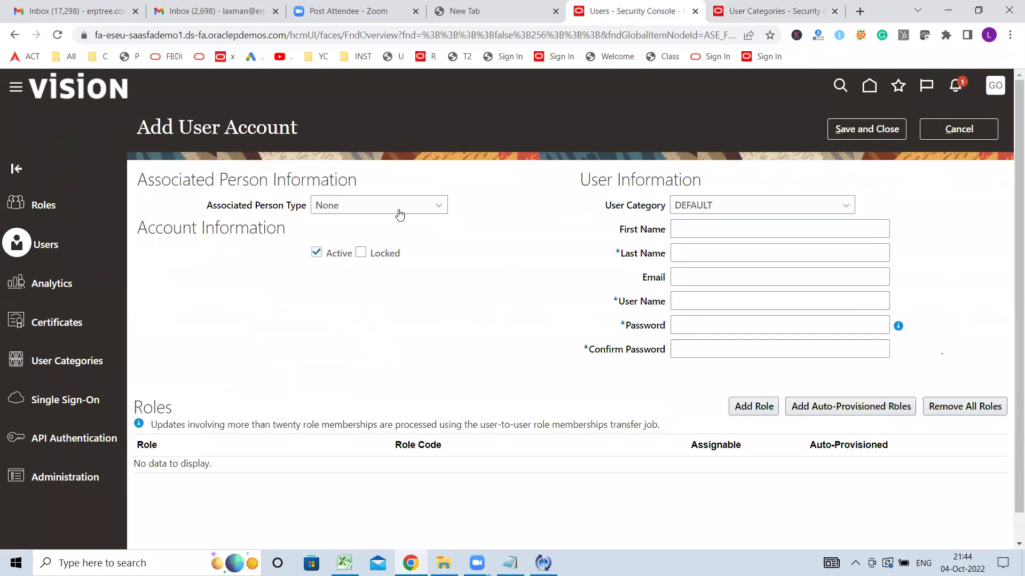
{"action": "left_click", "coordinate": [787, 206]}
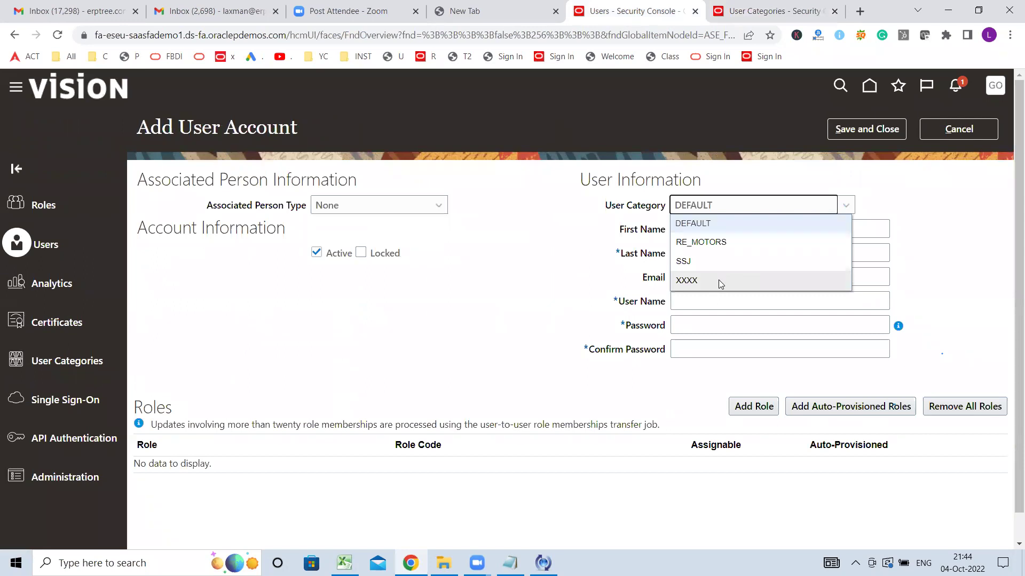
{"action": "left_click", "coordinate": [927, 229]}
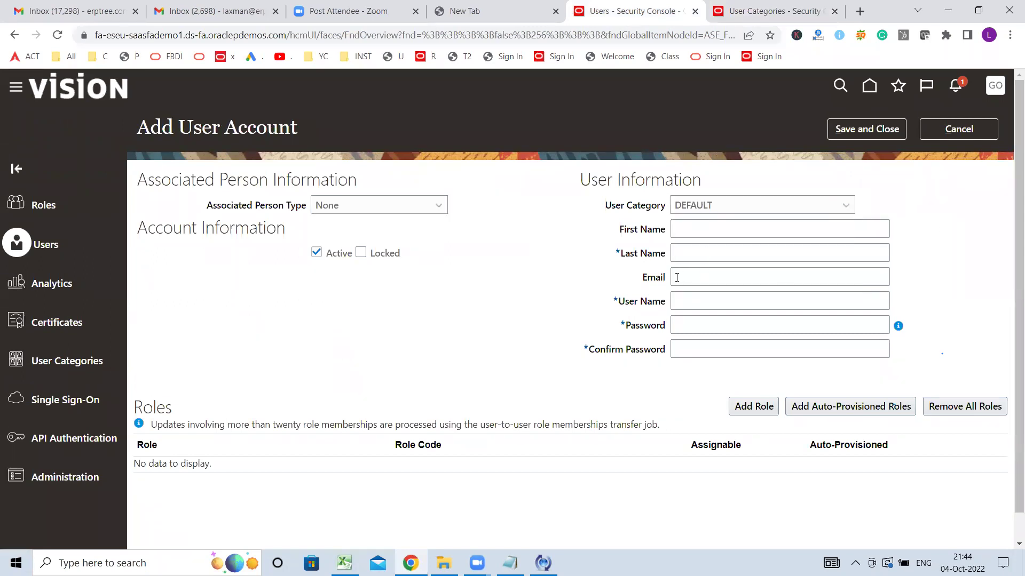
{"action": "double_click", "coordinate": [660, 281]}
{"action": "left_click", "coordinate": [809, 205]}
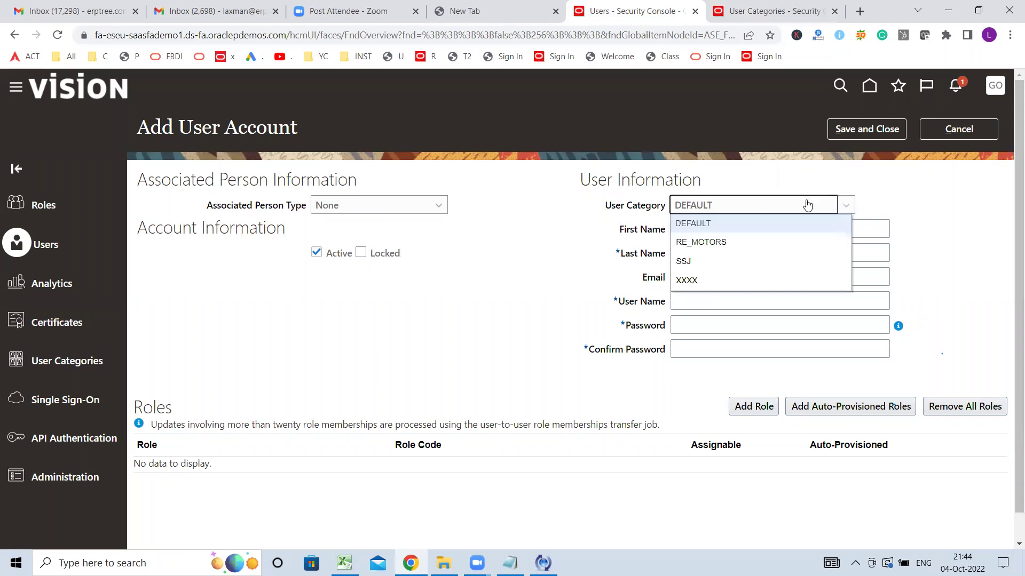
{"action": "left_click", "coordinate": [730, 279]}
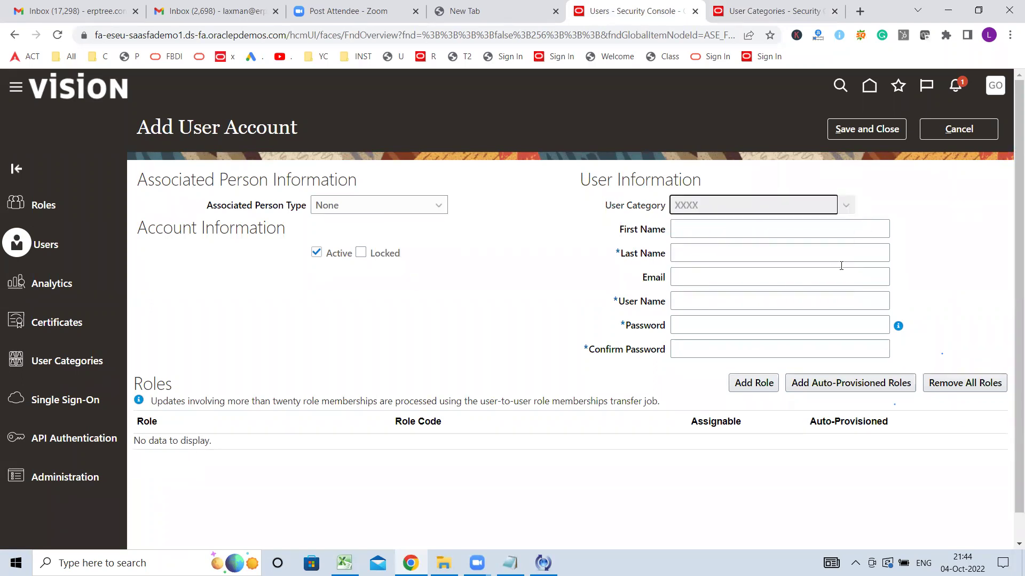
{"action": "double_click", "coordinate": [641, 278]}
- Enter last name ABC and an e-mail address, filling the user name with that e-mail
{"action": "left_click", "coordinate": [697, 259]}
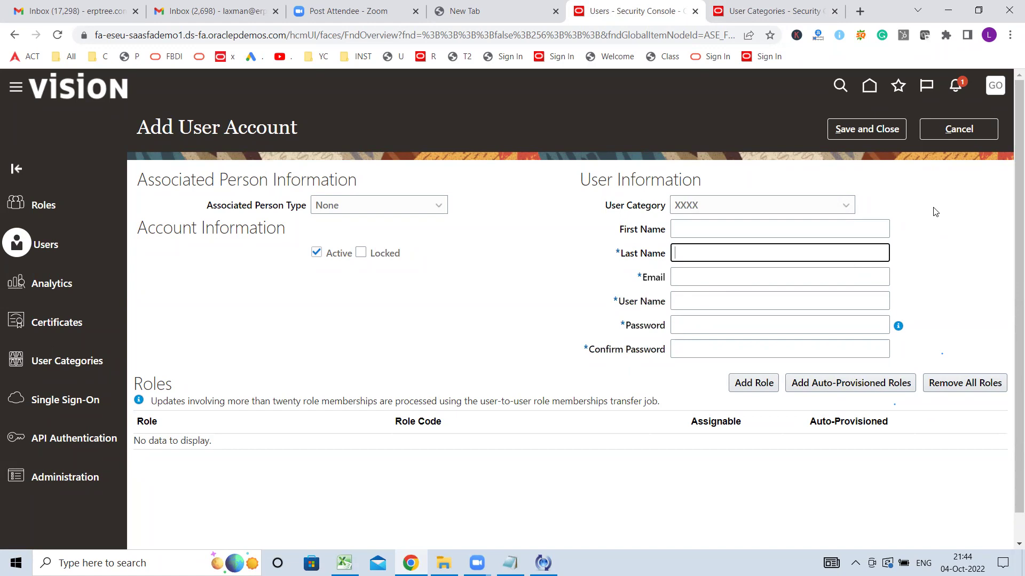
{"action": "type", "text": "ABC"}
{"action": "key", "text": "Tab"}
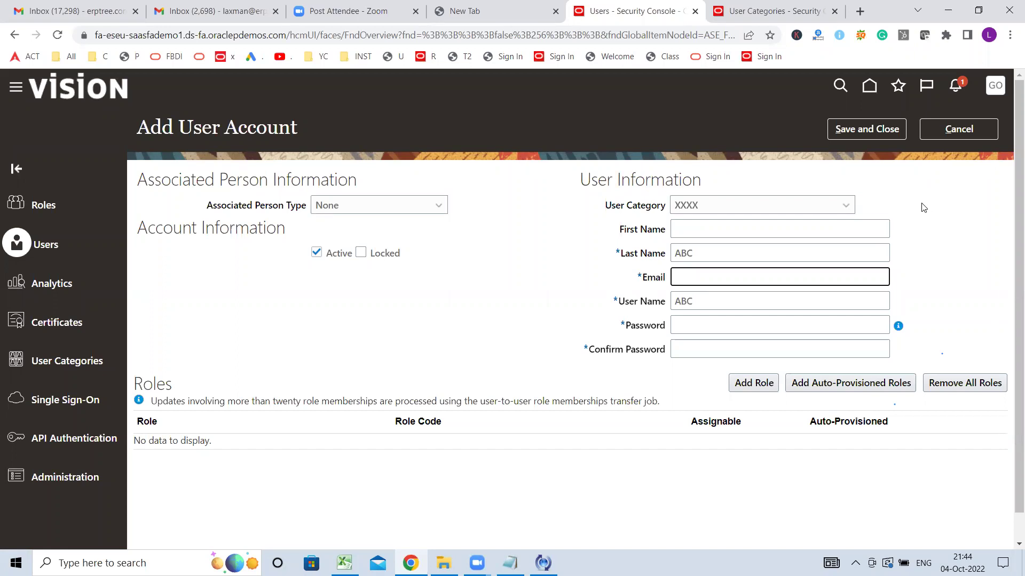
{"action": "key", "text": "Tab"}
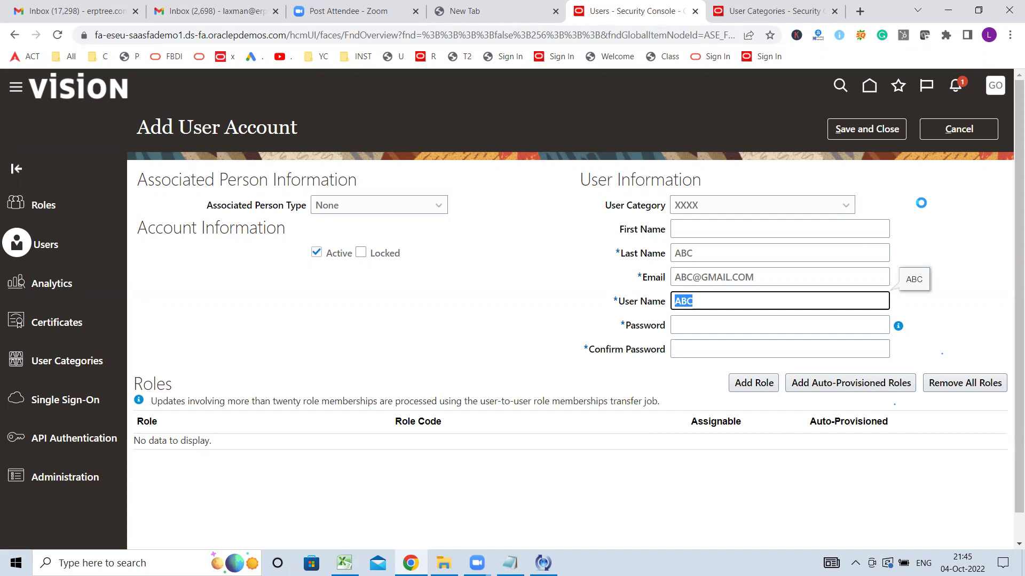
{"action": "key", "text": "ctrl+v"}
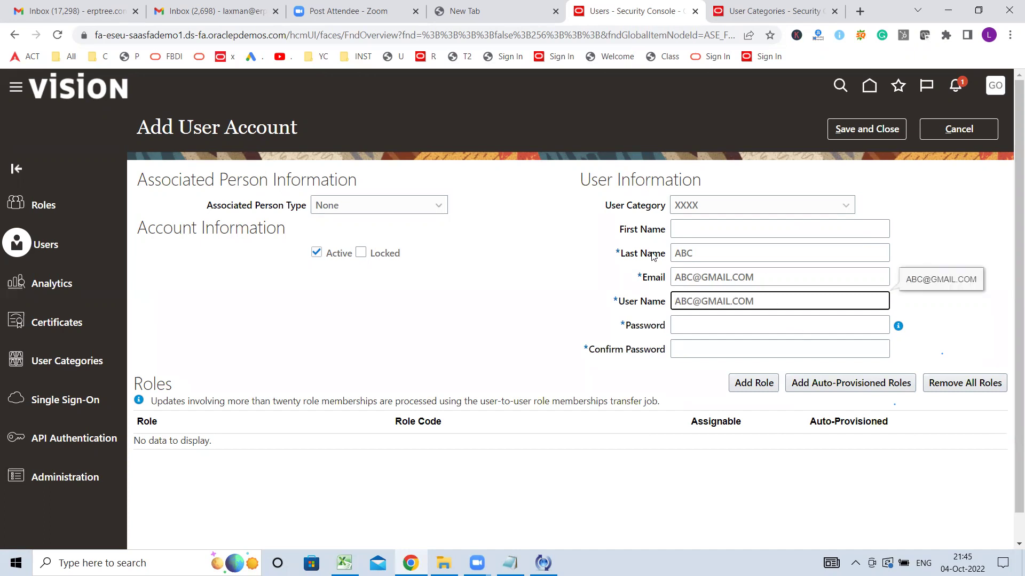
- Inspect the password field and its information icon
{"action": "left_click", "coordinate": [657, 147]}
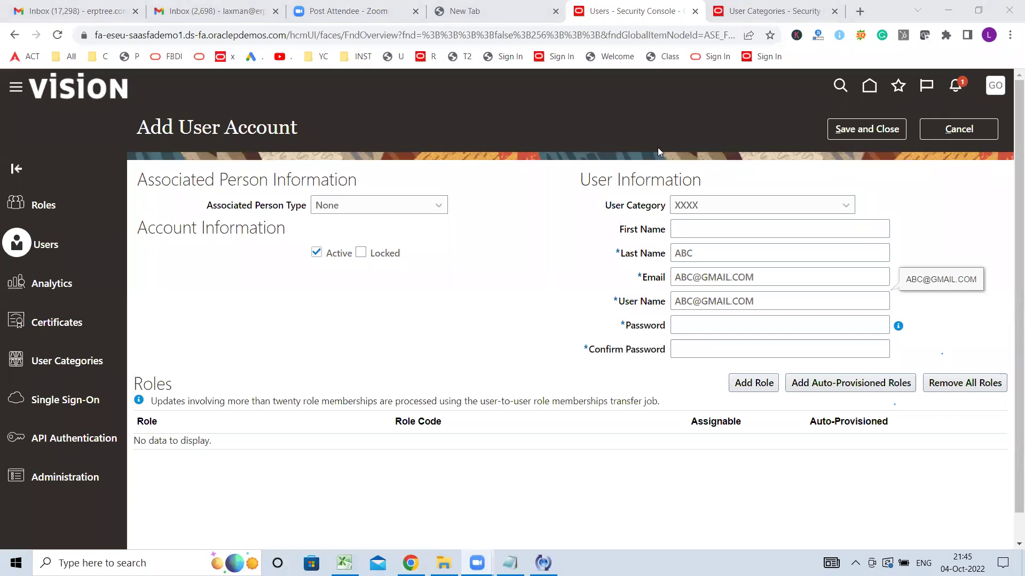
{"action": "left_click", "coordinate": [719, 323]}
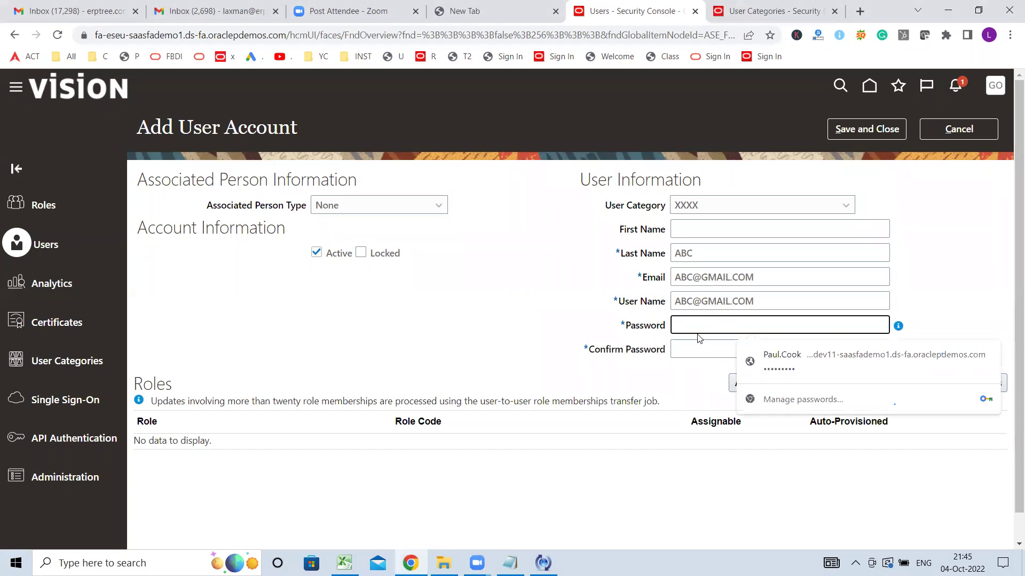
{"action": "left_click", "coordinate": [697, 336]}
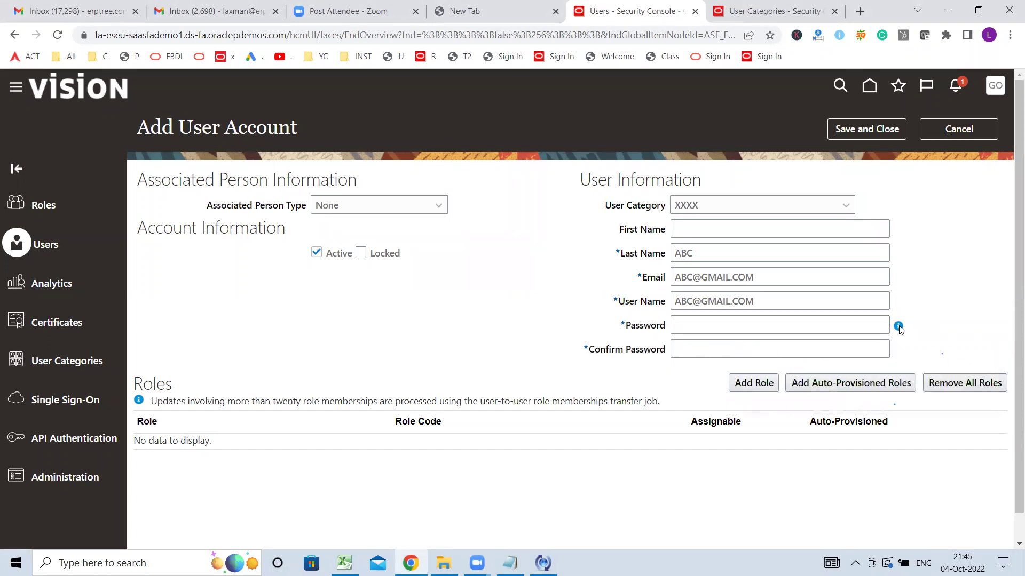
{"action": "mouse_move", "coordinate": [899, 328]}
- Switch the account's user category to DEFAULT and delete the e-mail address
{"action": "left_click", "coordinate": [832, 210]}
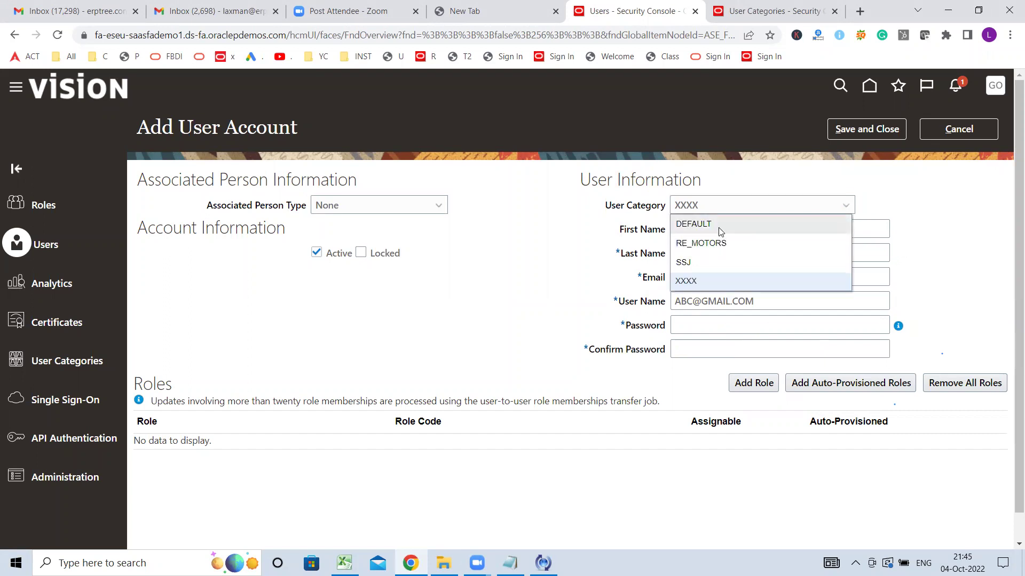
{"action": "left_click", "coordinate": [721, 231]}
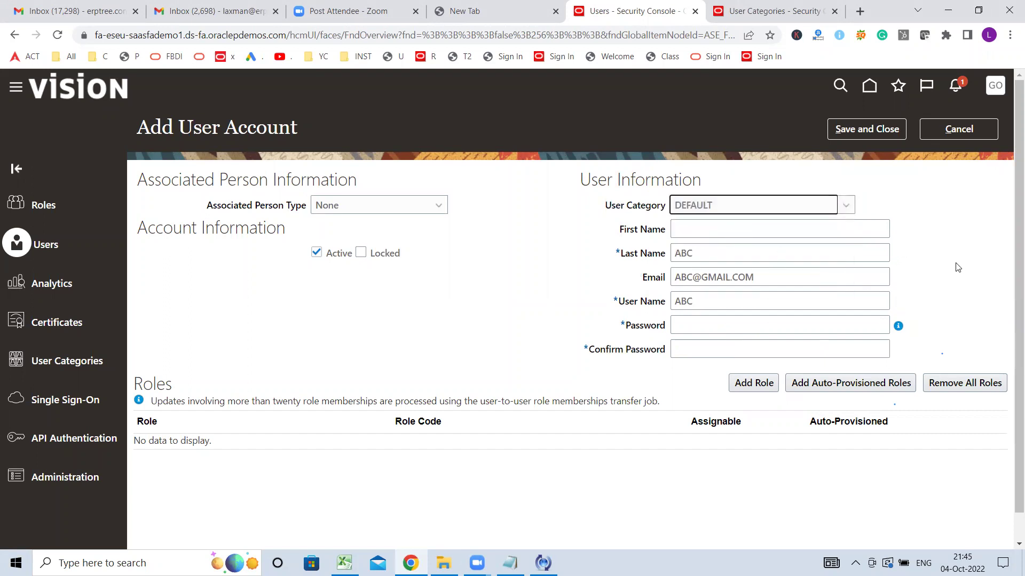
{"action": "triple_click", "coordinate": [758, 273]}
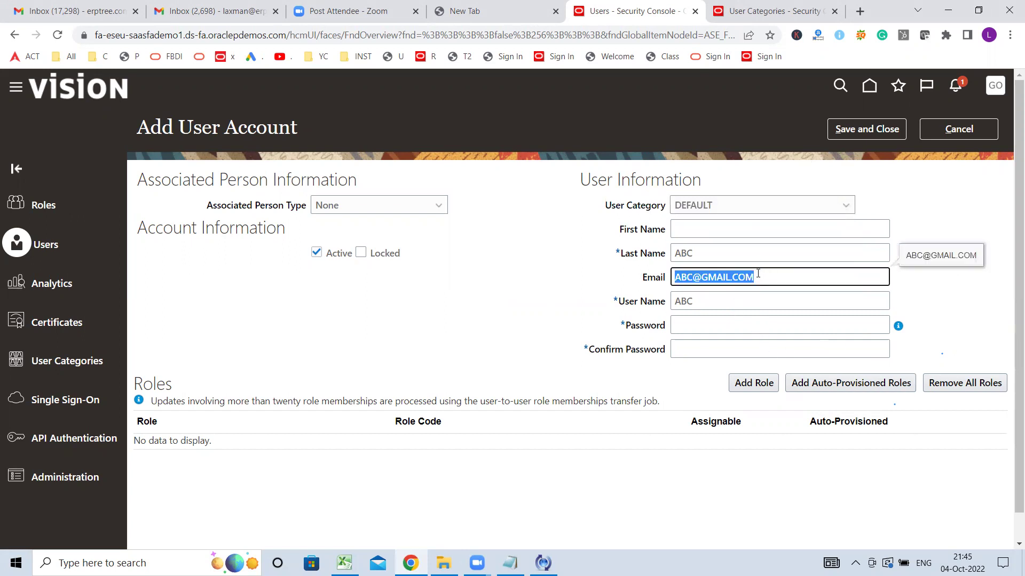
{"action": "key", "text": "BackSpace"}
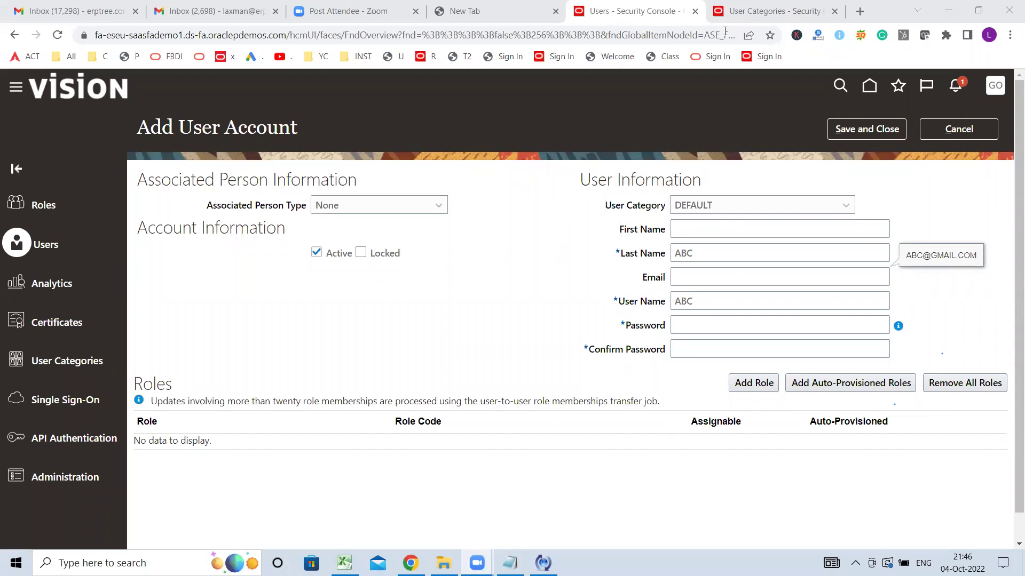
- Edit the DEFAULT user category and set its user name generation rule to Email
{"action": "left_click", "coordinate": [778, 18]}
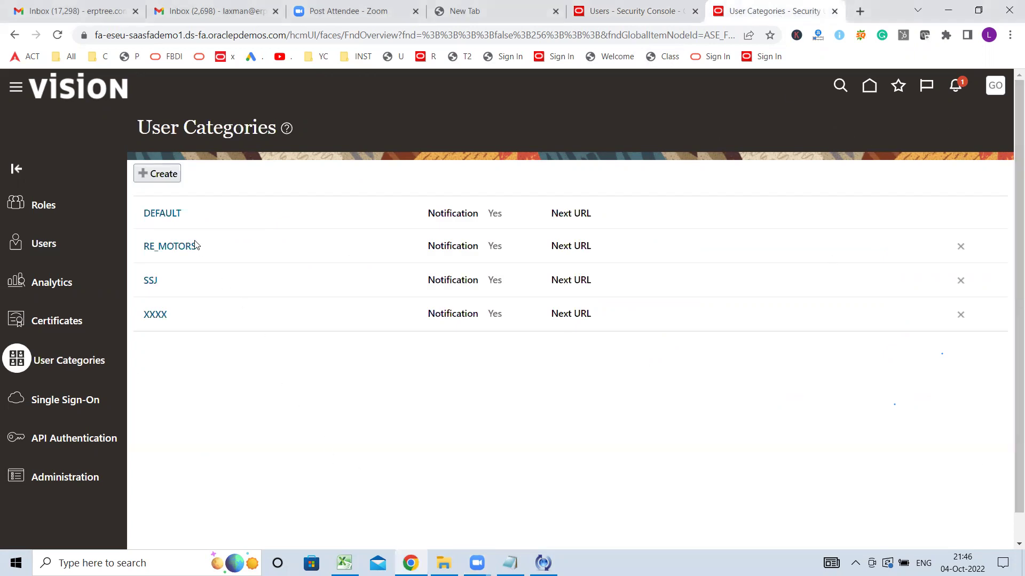
{"action": "left_click", "coordinate": [168, 213]}
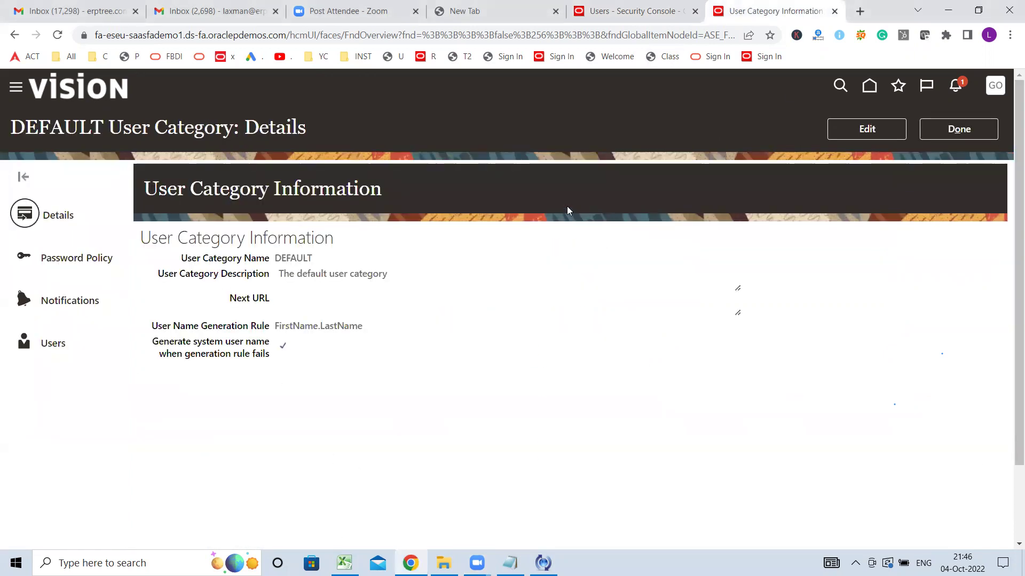
{"action": "left_click", "coordinate": [871, 132]}
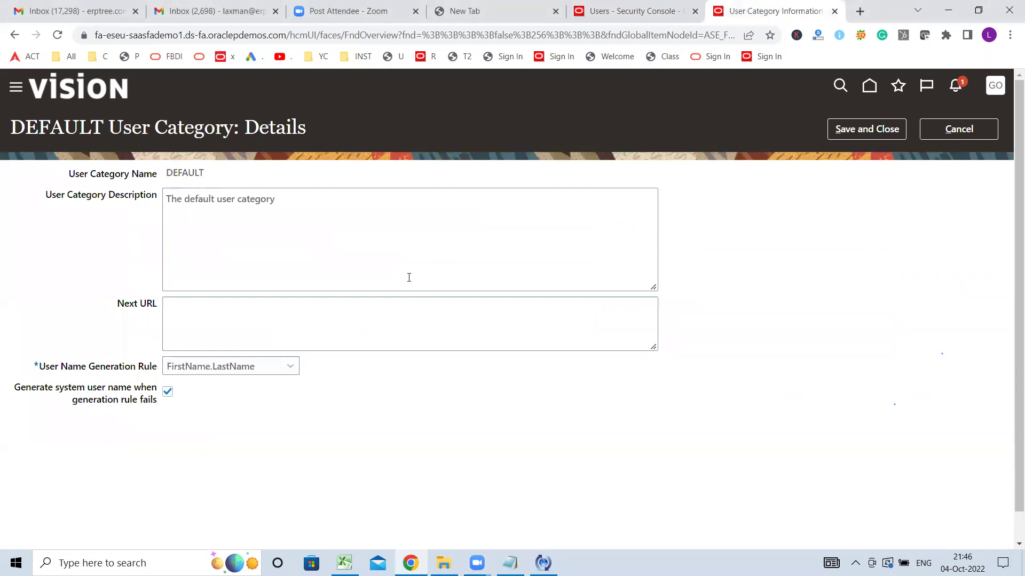
{"action": "left_click", "coordinate": [267, 366]}
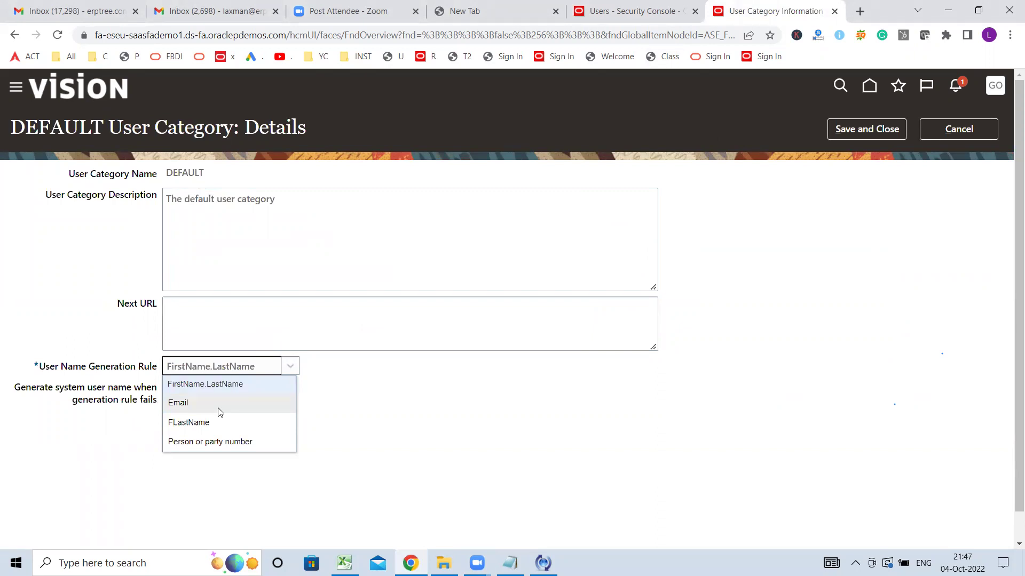
{"action": "left_click", "coordinate": [191, 404]}
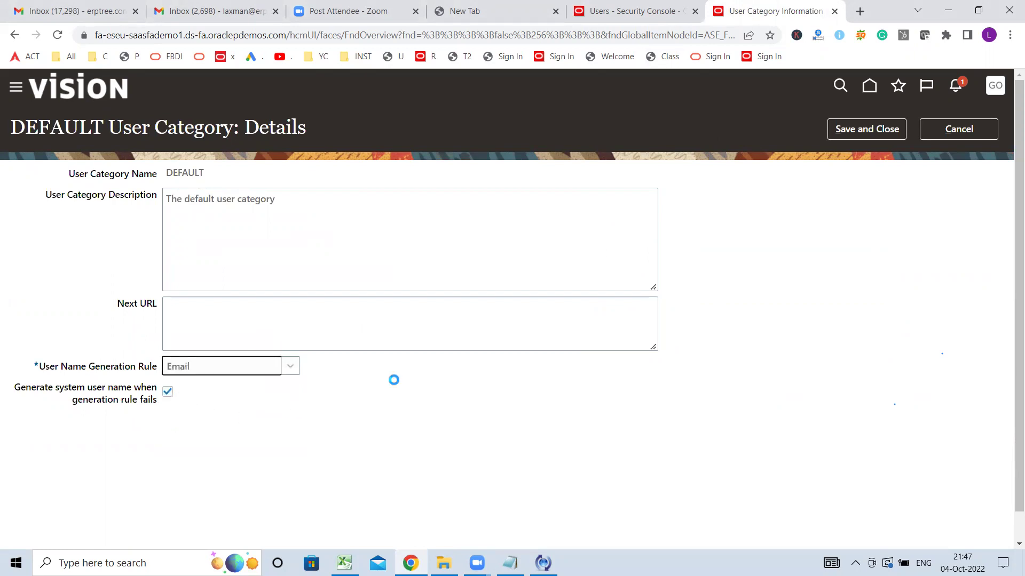
- Compare the Add User Account form with the DEFAULT category details
{"action": "left_click", "coordinate": [691, 6]}
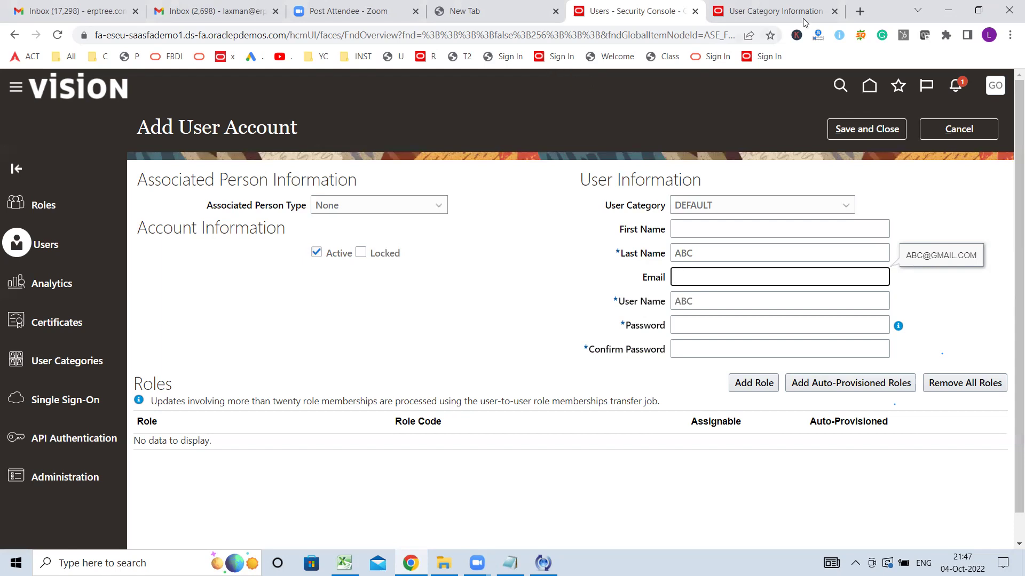
{"action": "left_click", "coordinate": [779, 12]}
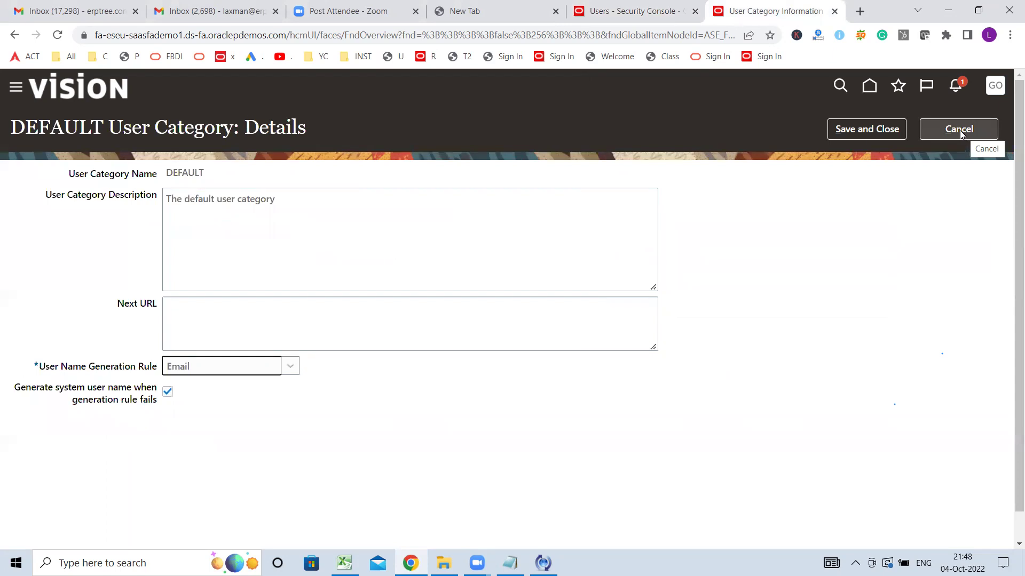
{"action": "left_click", "coordinate": [603, 15]}
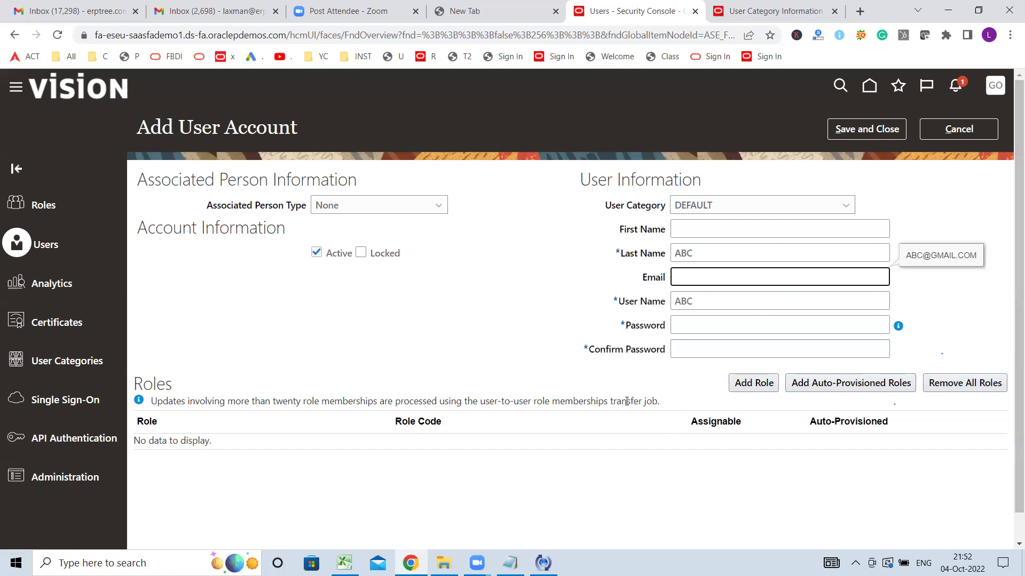
- Cancel the Add User Account form without saving the new account
{"action": "left_click", "coordinate": [970, 133]}
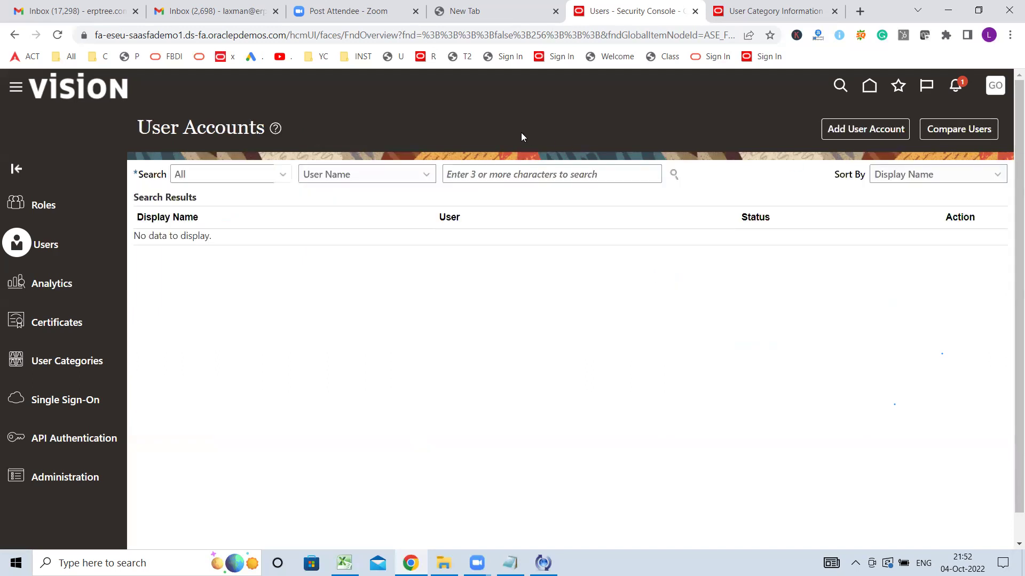